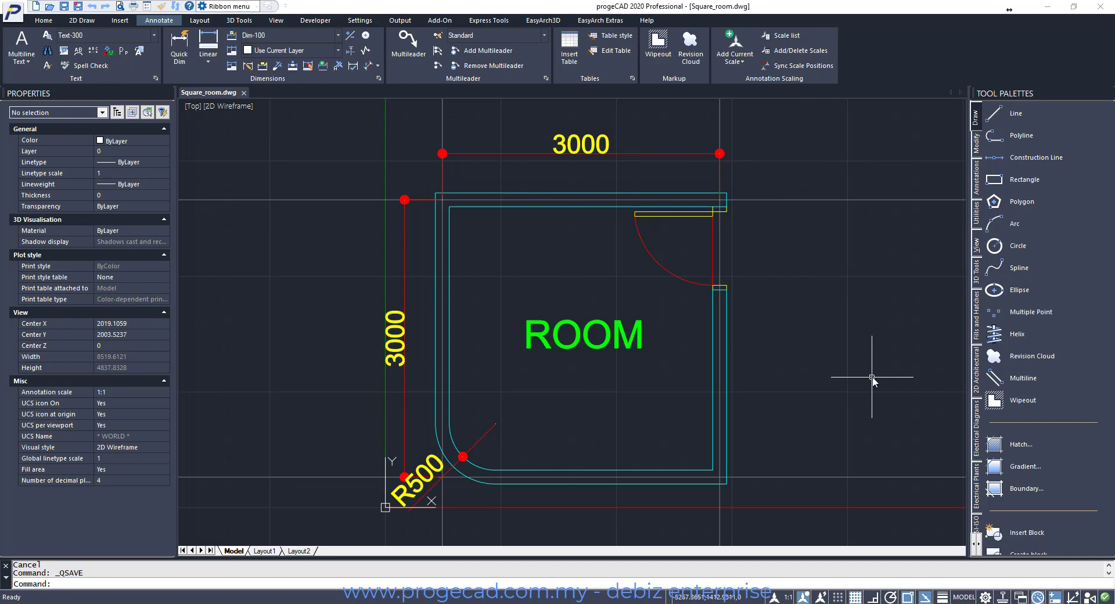
# Create a new drawing from the pcadiso.dwt template with room-sized working space around the origin
pyautogui.click(36, 7)
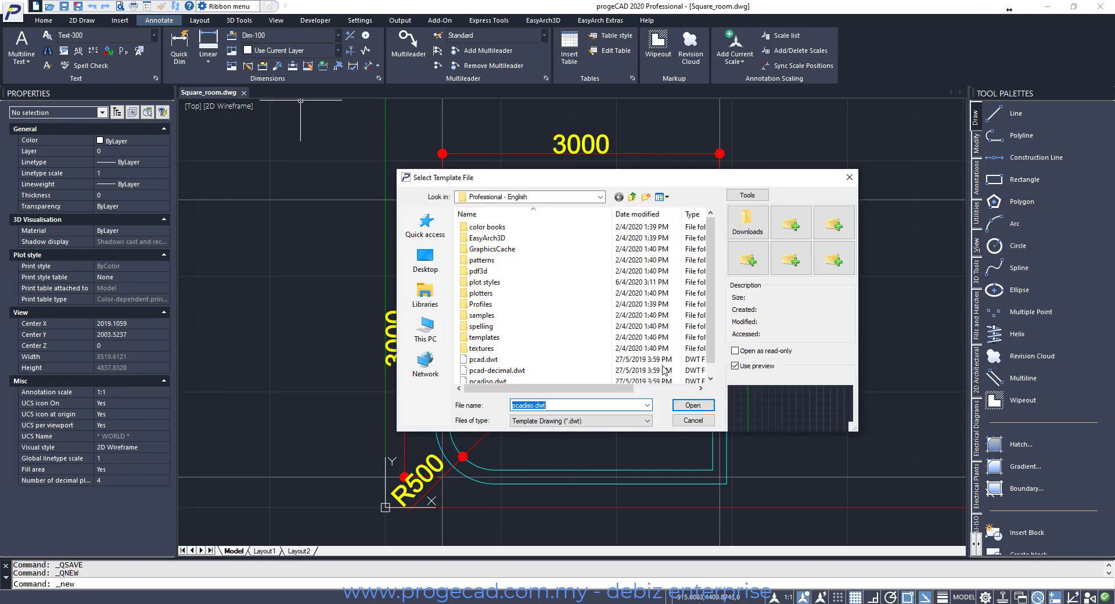
pyautogui.click(702, 408)
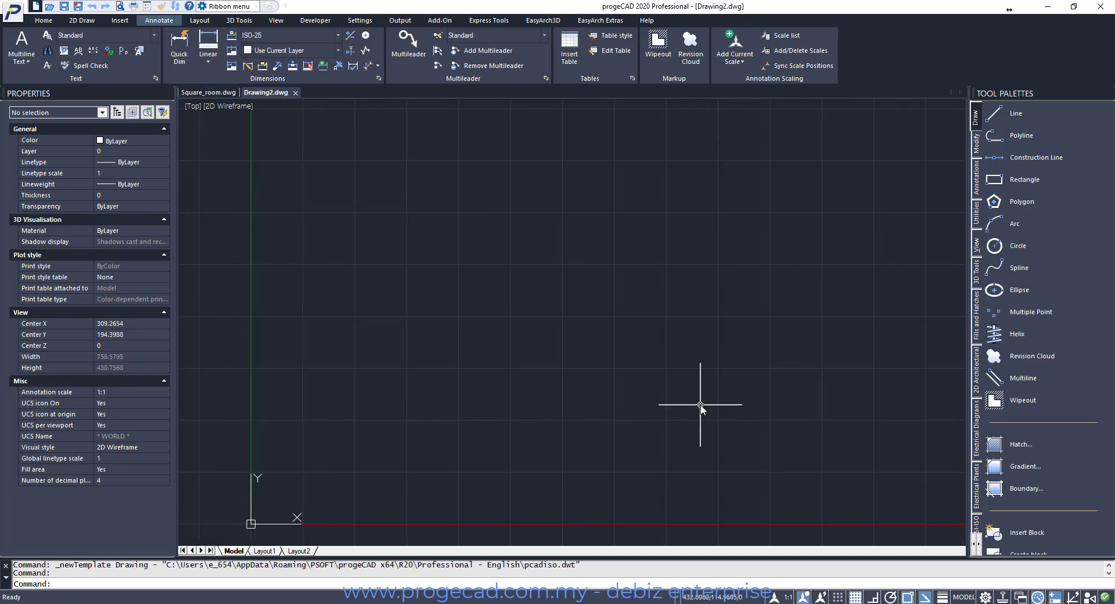
pyautogui.scroll(-8, 567, 245)
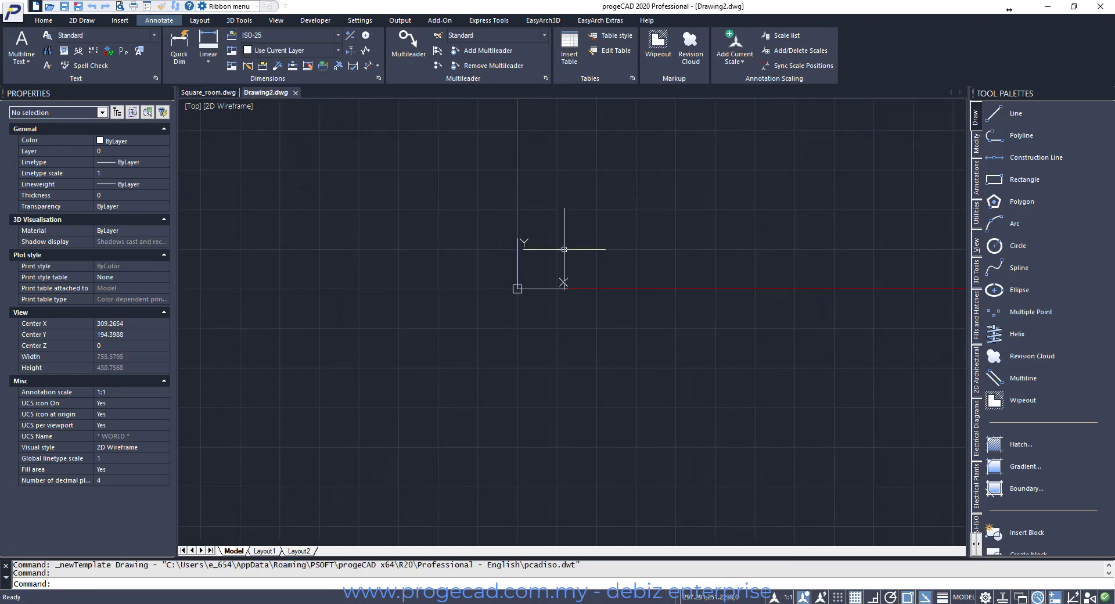
pyautogui.moveTo(642, 272)
pyautogui.mouseDown(button='middle')
pyautogui.moveTo(495, 441)
pyautogui.moveTo(410, 486)
pyautogui.mouseUp(button='middle')
pyautogui.moveTo(615, 333); pyautogui.dragTo(568, 341, button='middle')
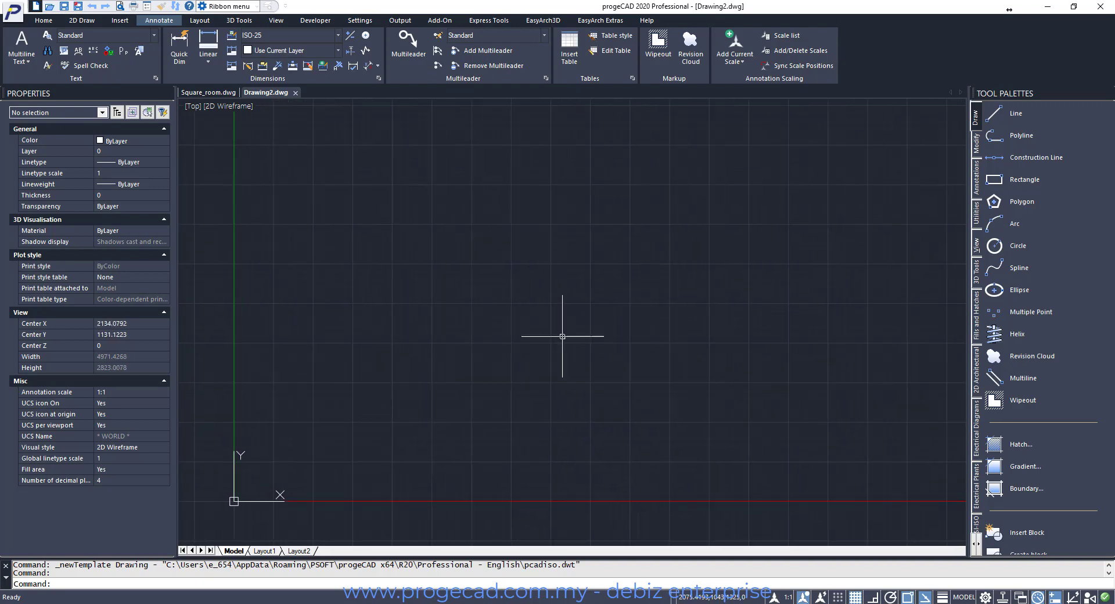
pyautogui.scroll(-4, 562, 336)
pyautogui.moveTo(630, 244); pyautogui.dragTo(490, 296, button='middle')
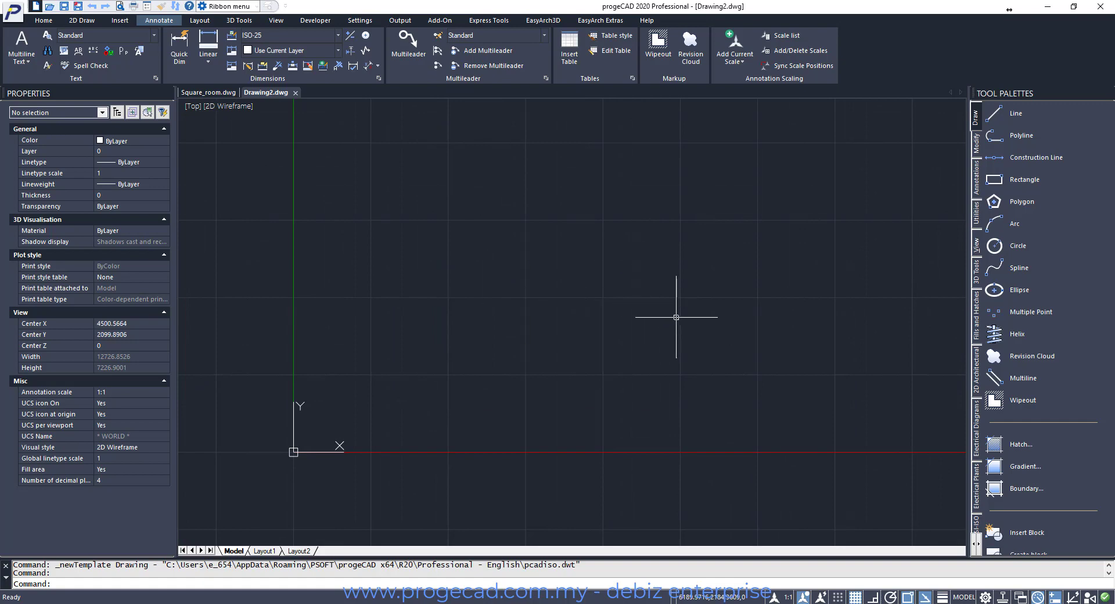
pyautogui.scroll(-2, 621, 231)
pyautogui.moveTo(617, 232); pyautogui.dragTo(508, 306, button='middle')
pyautogui.scroll(-2, 508, 307)
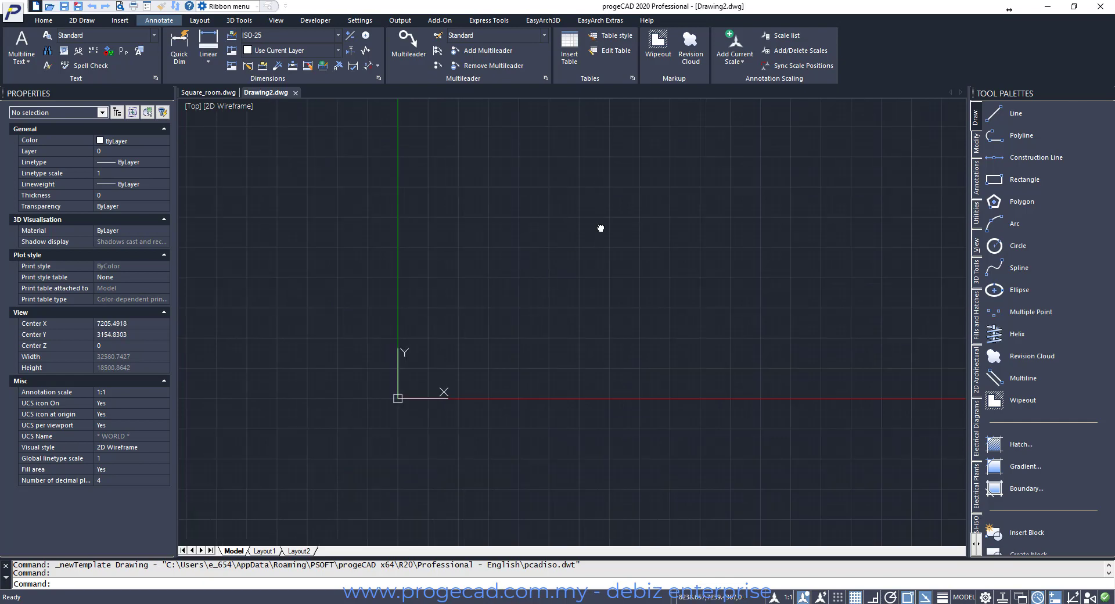
pyautogui.moveTo(600, 228); pyautogui.dragTo(482, 343, button='middle')
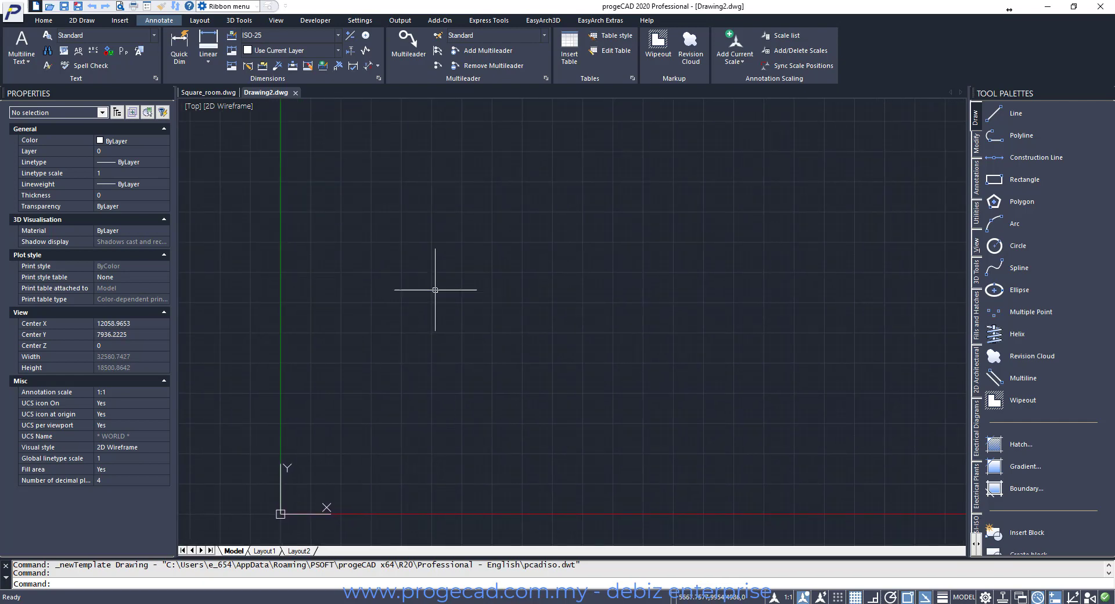
# Review the finished Square_room drawing as a reference and return to the new drawing
pyautogui.click(209, 92)
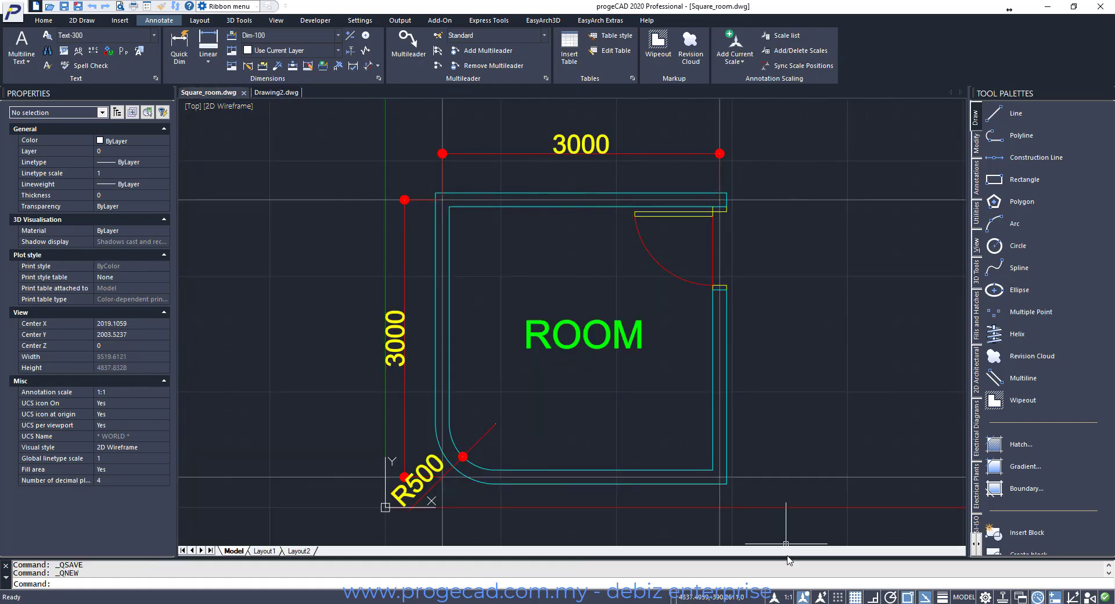
pyautogui.click(277, 92)
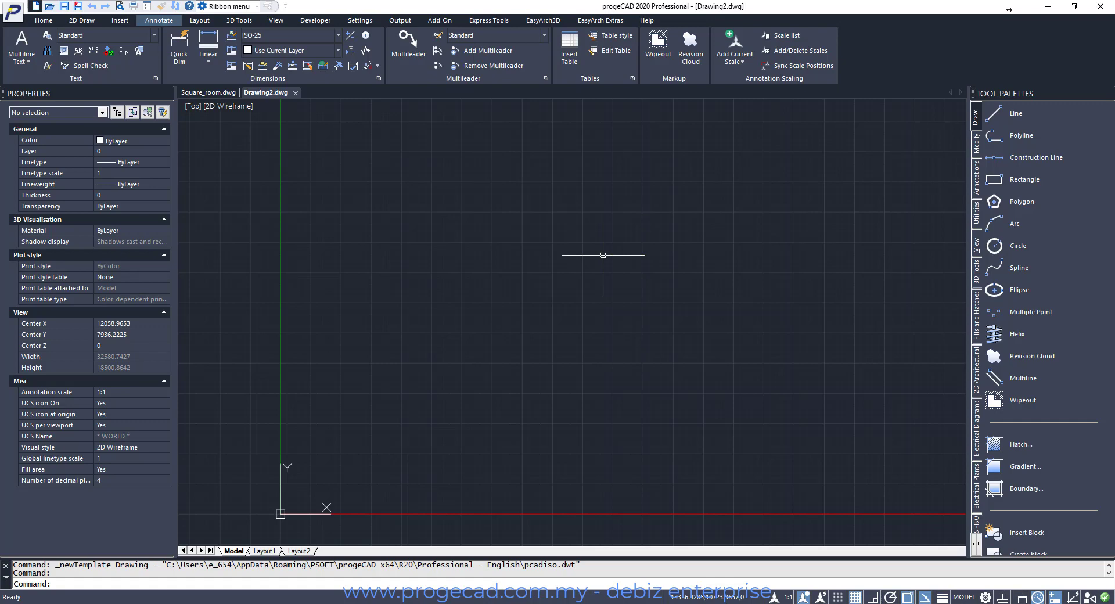
# Set the new-layer colour for construction lines to dark teal (RGB 0, 128, 128) in the drawing settings
pyautogui.click(358, 21)
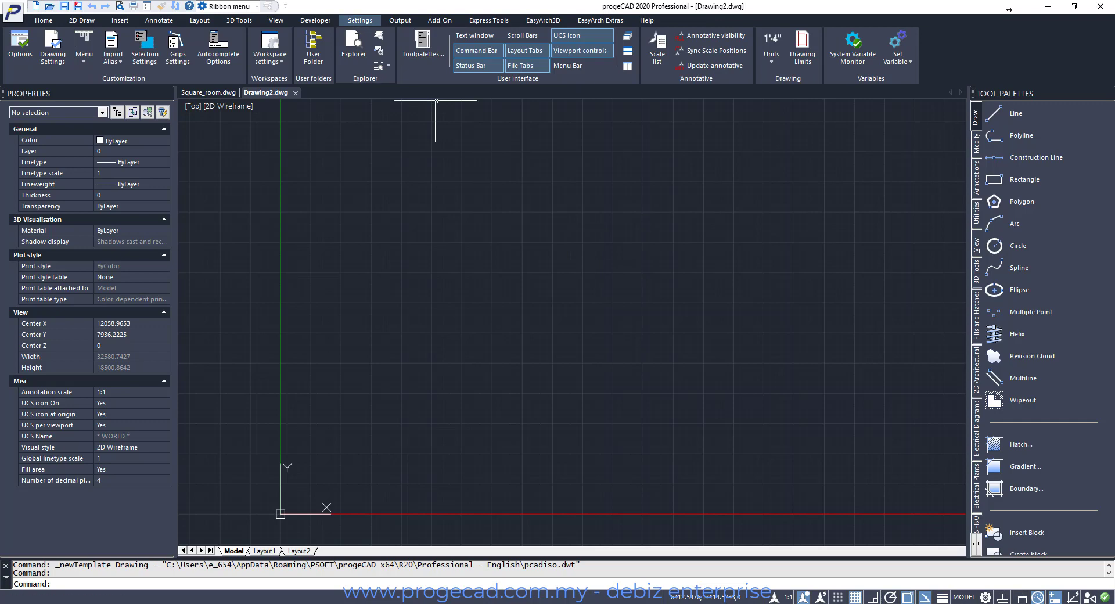
pyautogui.click(57, 48)
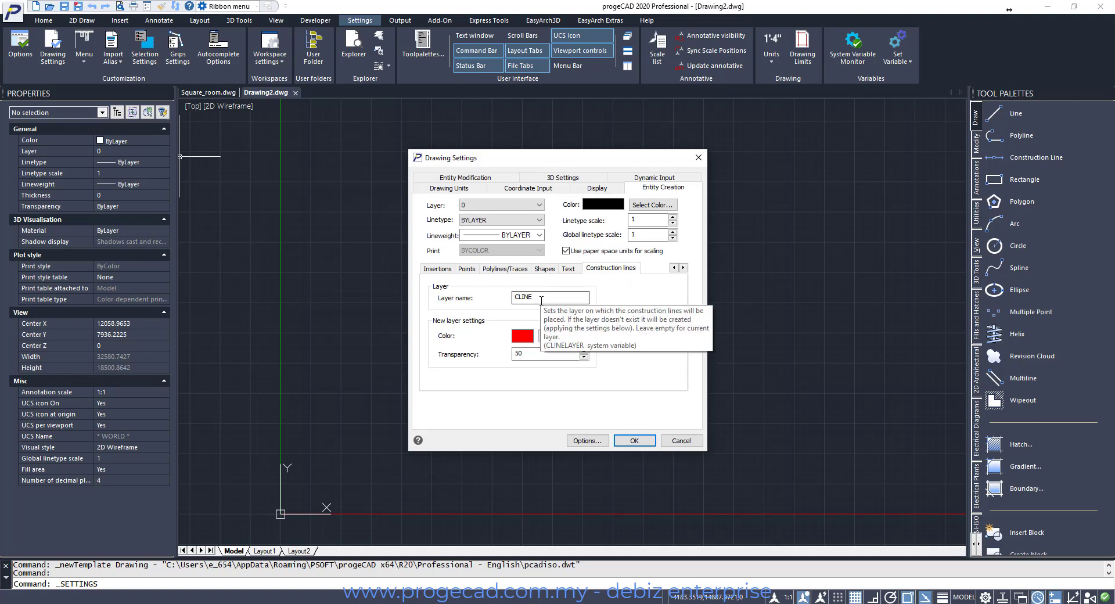
pyautogui.click(562, 337)
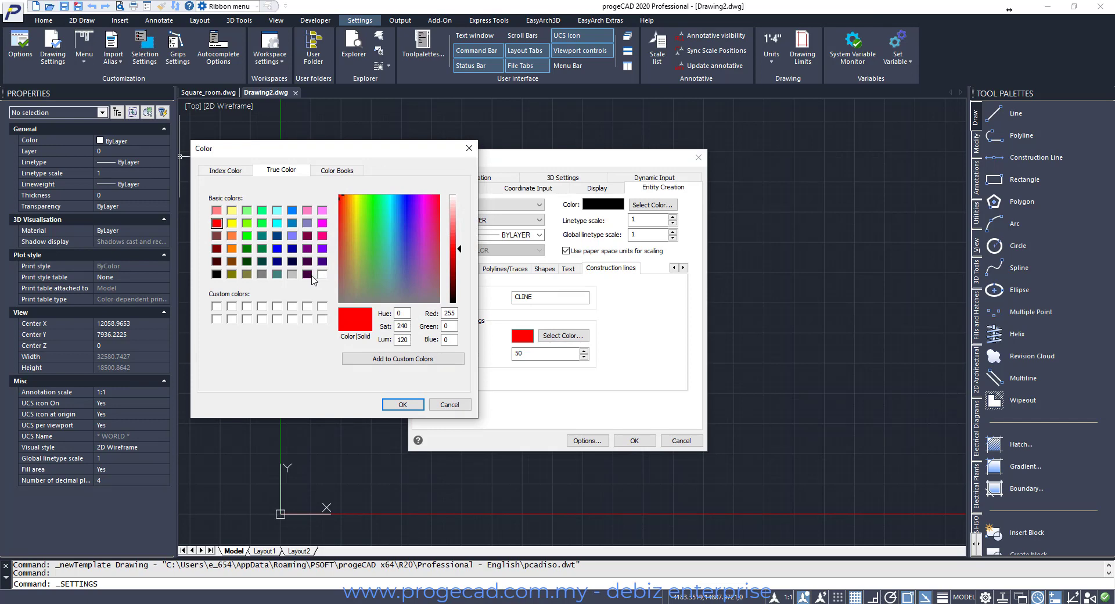
pyautogui.click(278, 224)
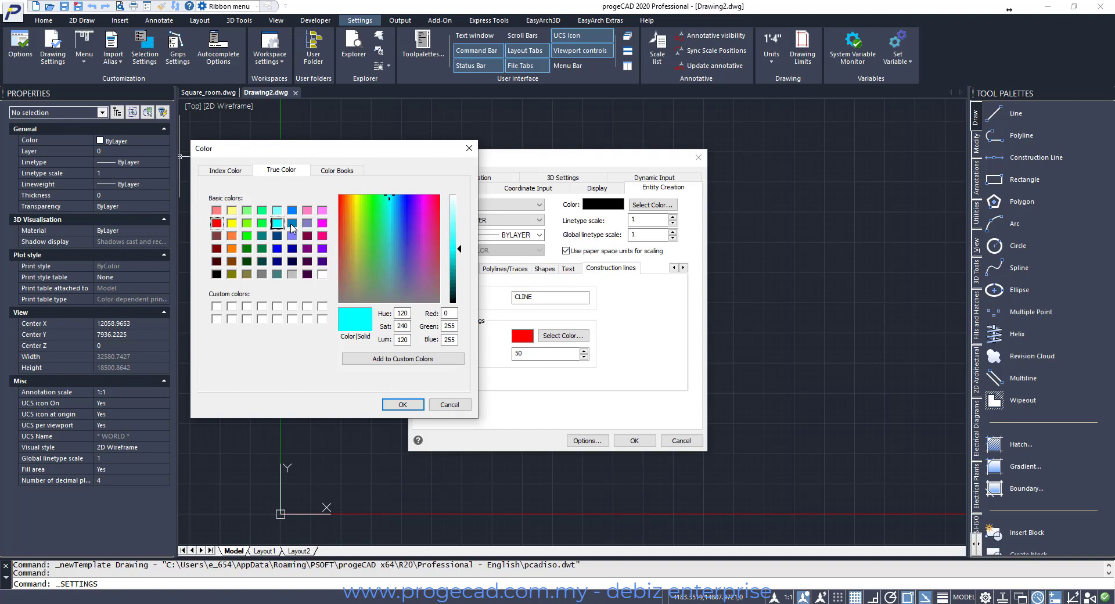
pyautogui.click(261, 236)
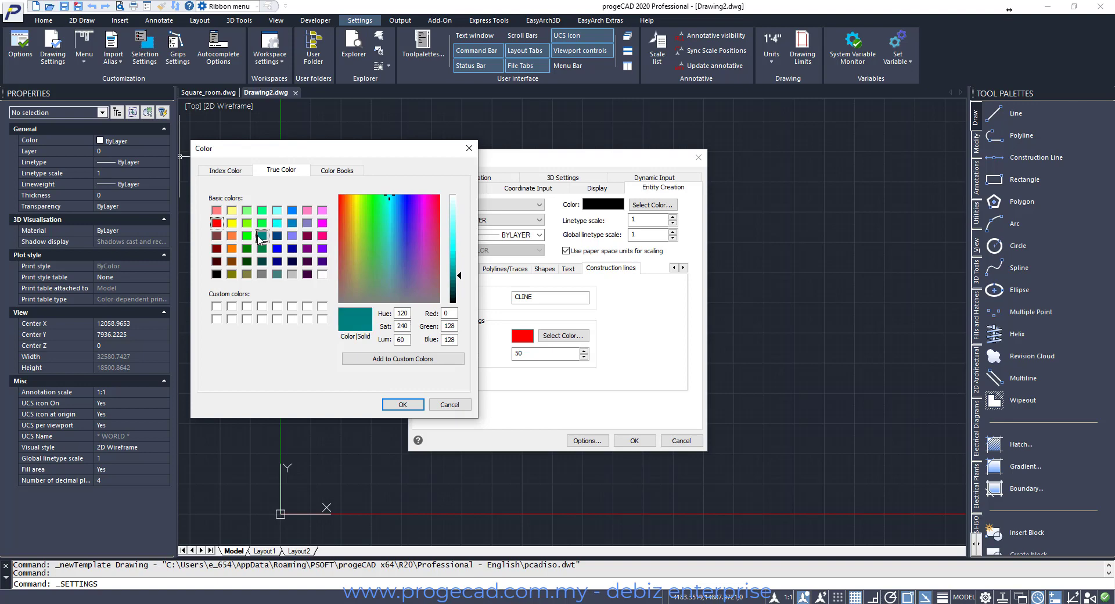
pyautogui.click(397, 403)
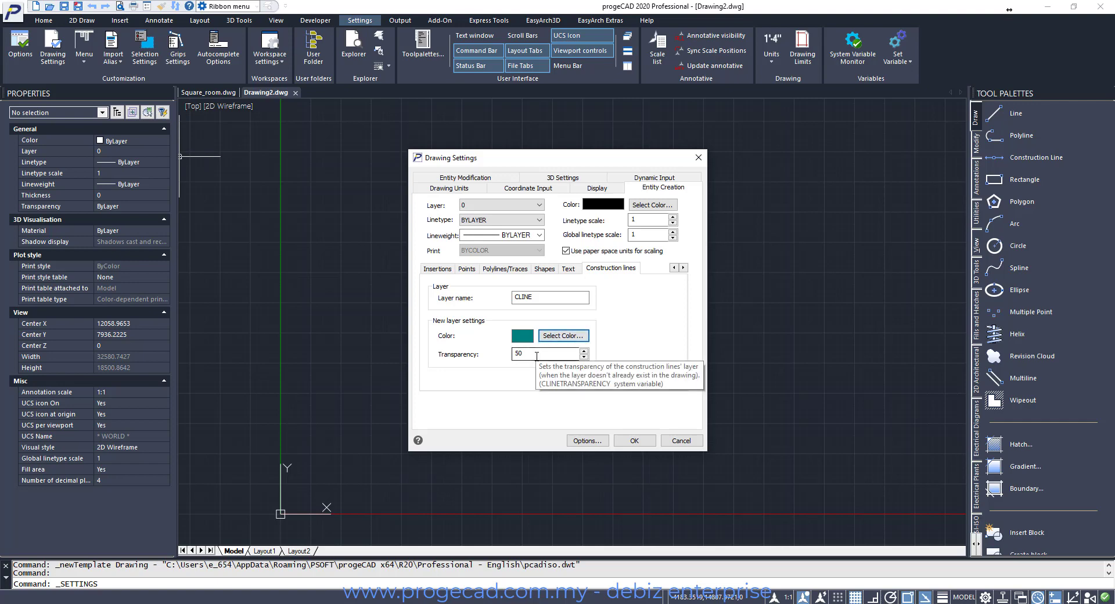
pyautogui.click(634, 440)
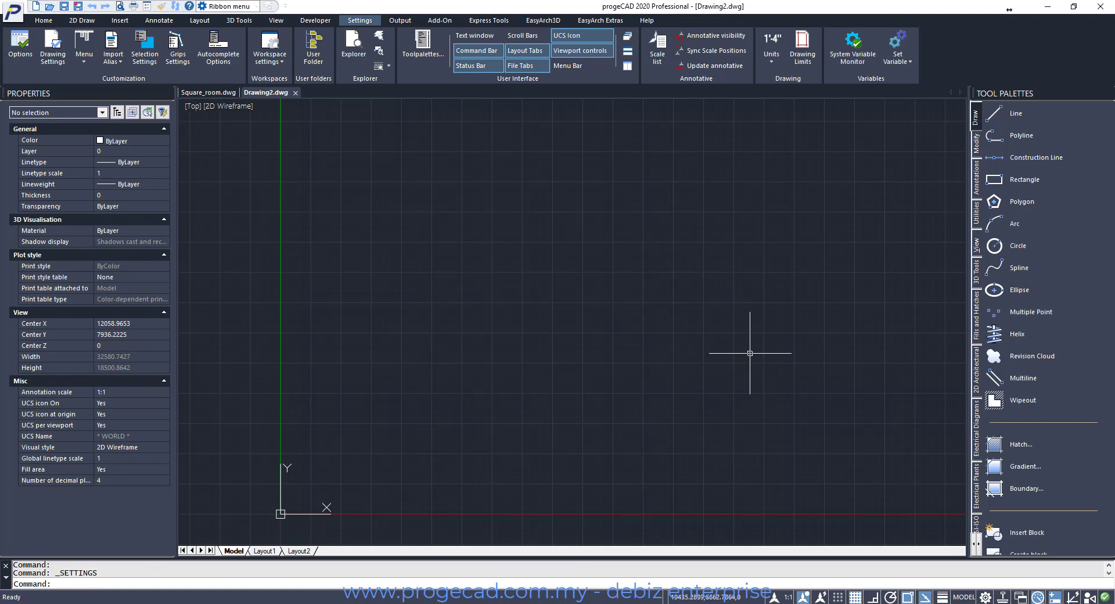
# Check which layers exist in the new drawing
pyautogui.click(44, 21)
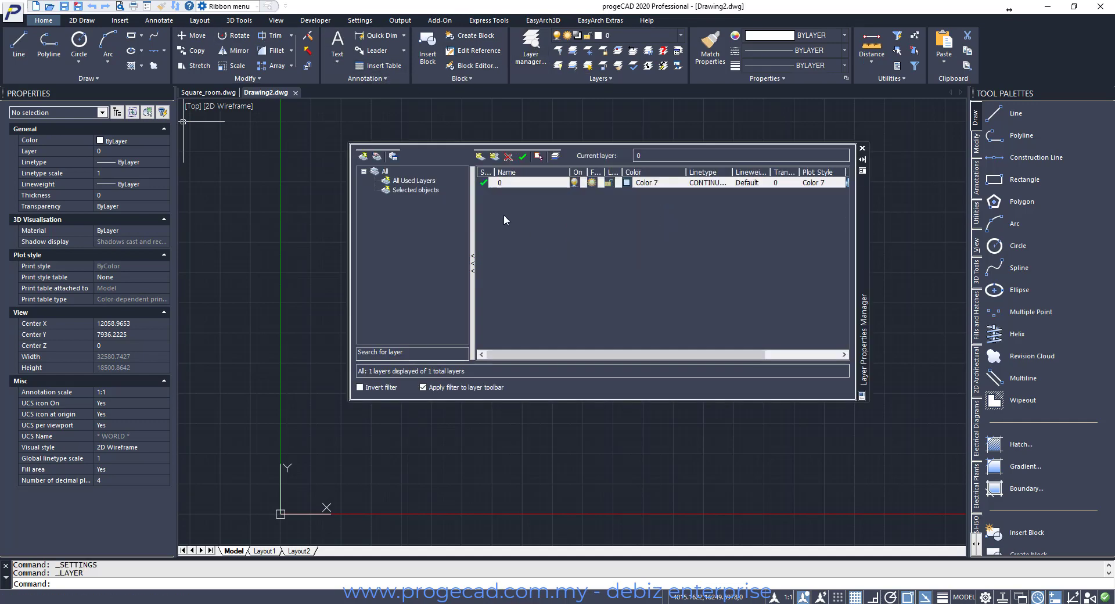
pyautogui.click(863, 148)
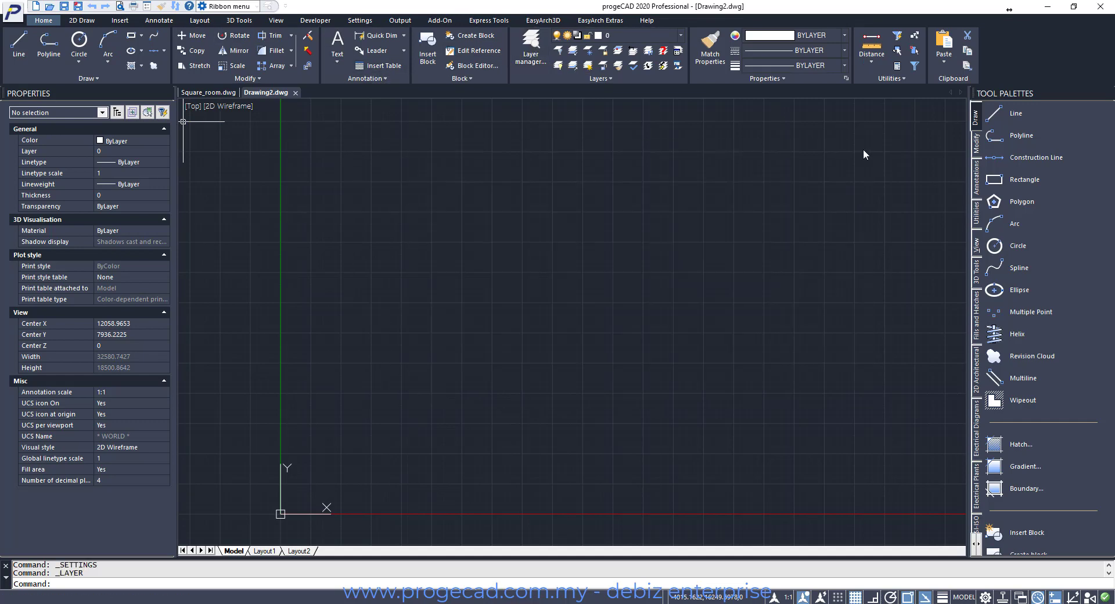
# With ortho mode on, draw a vertical and a horizontal construction line crossing at about (1775, 2266), near the origin
pyautogui.click(1039, 162)
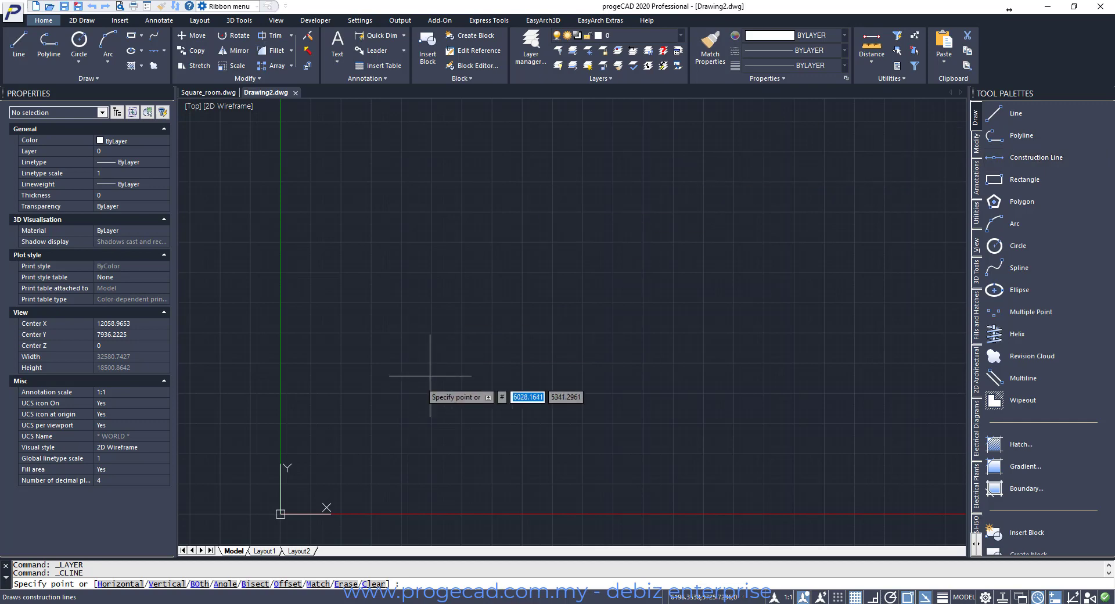
pyautogui.click(323, 459)
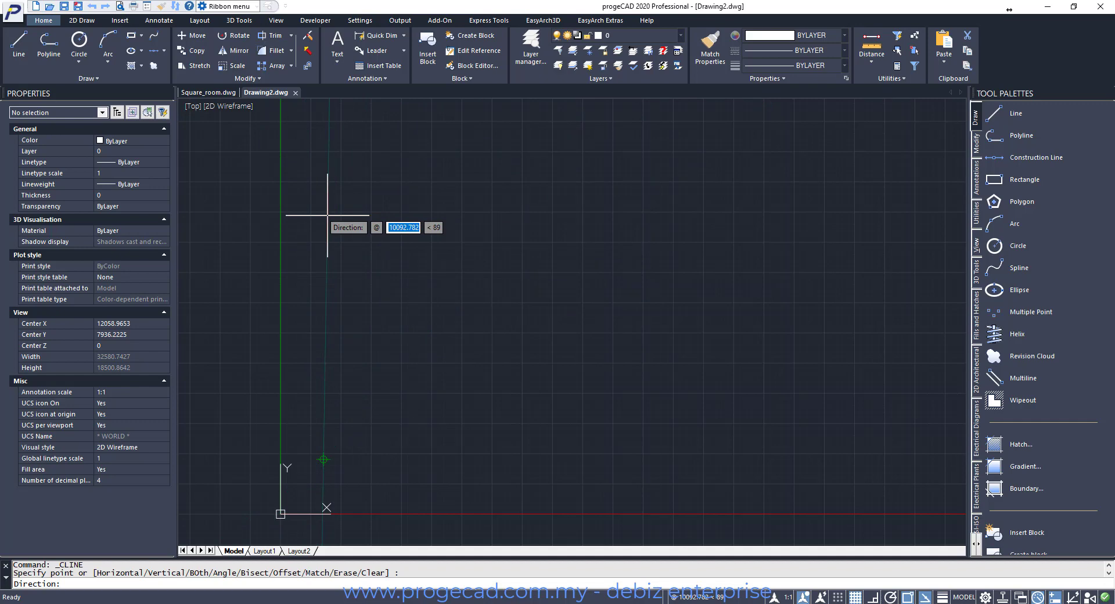
pyautogui.press('F8')
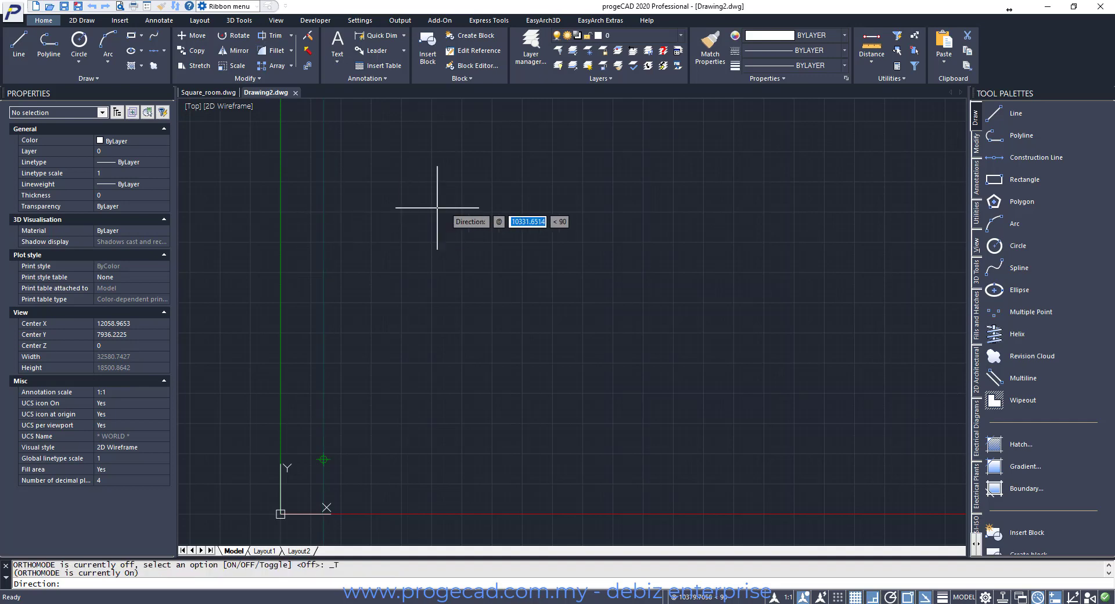
pyautogui.click(324, 189)
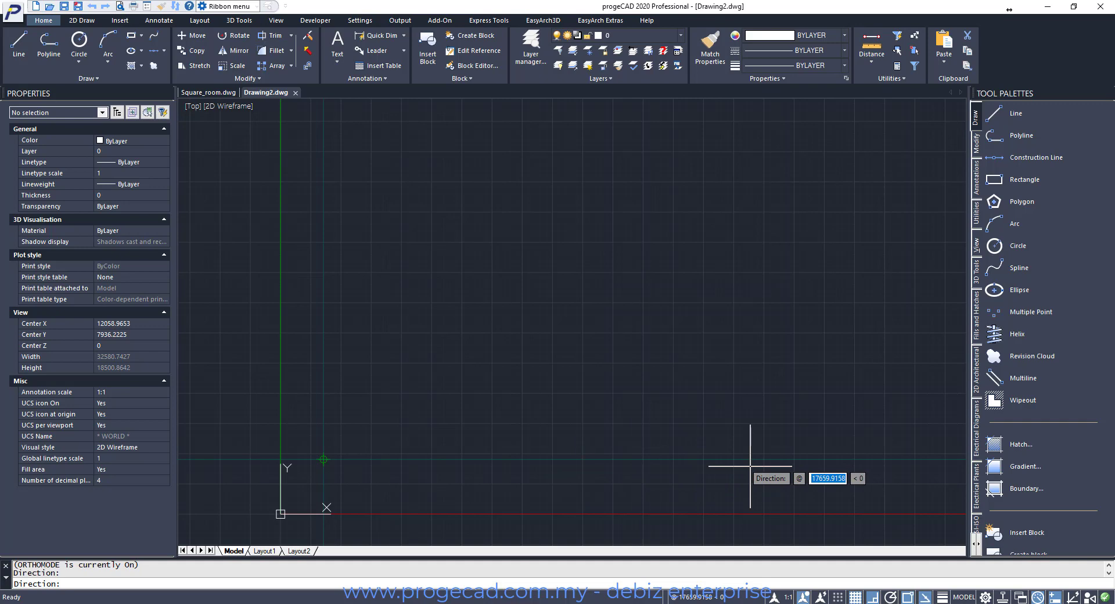
pyautogui.click(809, 462)
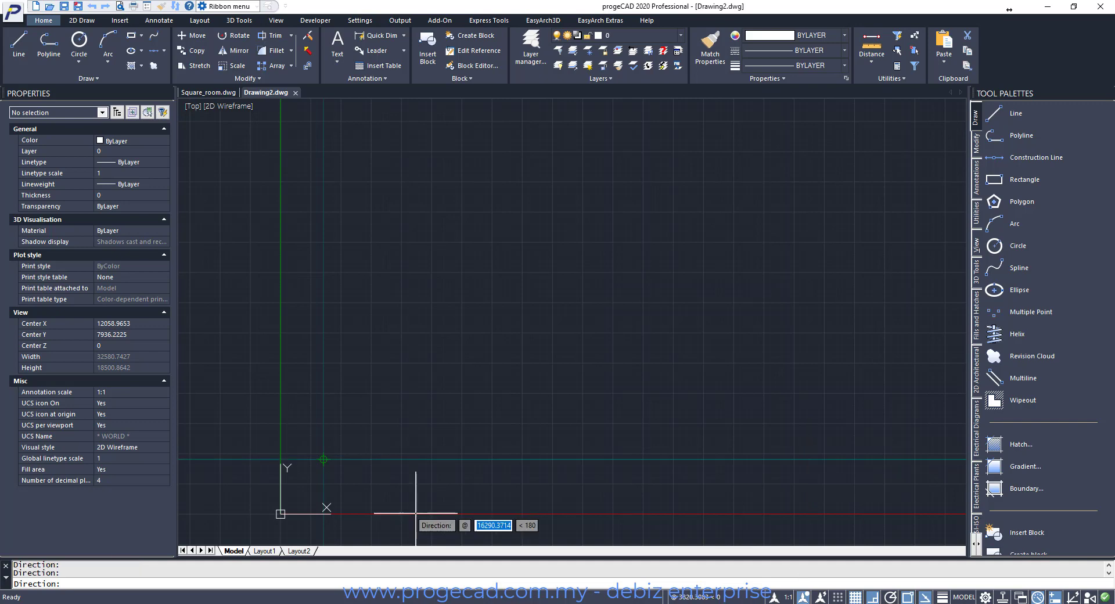
pyautogui.press('Return')
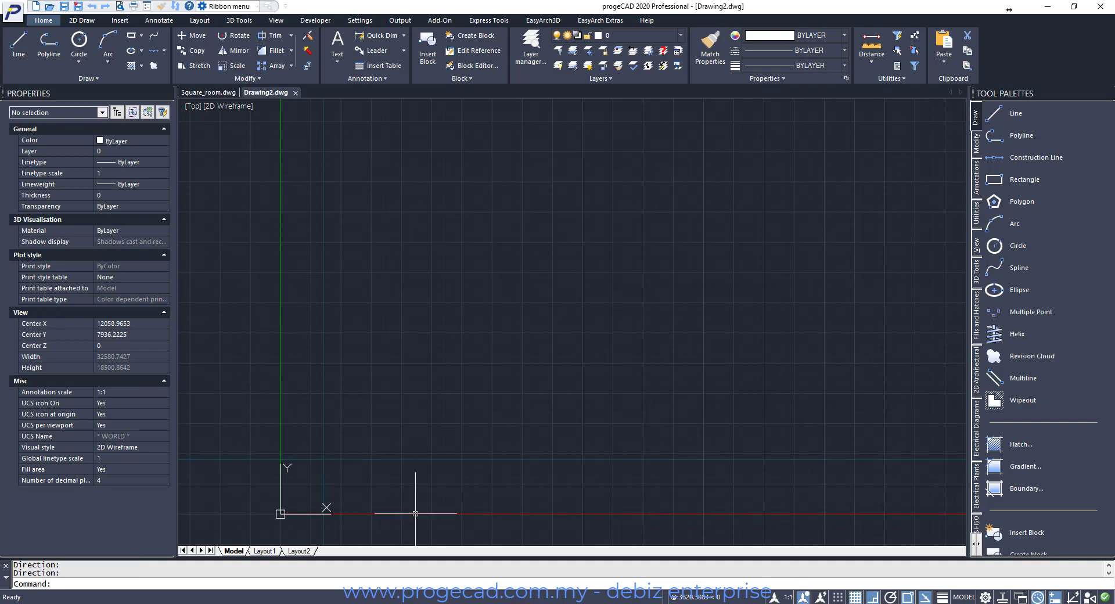
# Inspect the layer and colour properties of the two construction lines
pyautogui.click(337, 462)
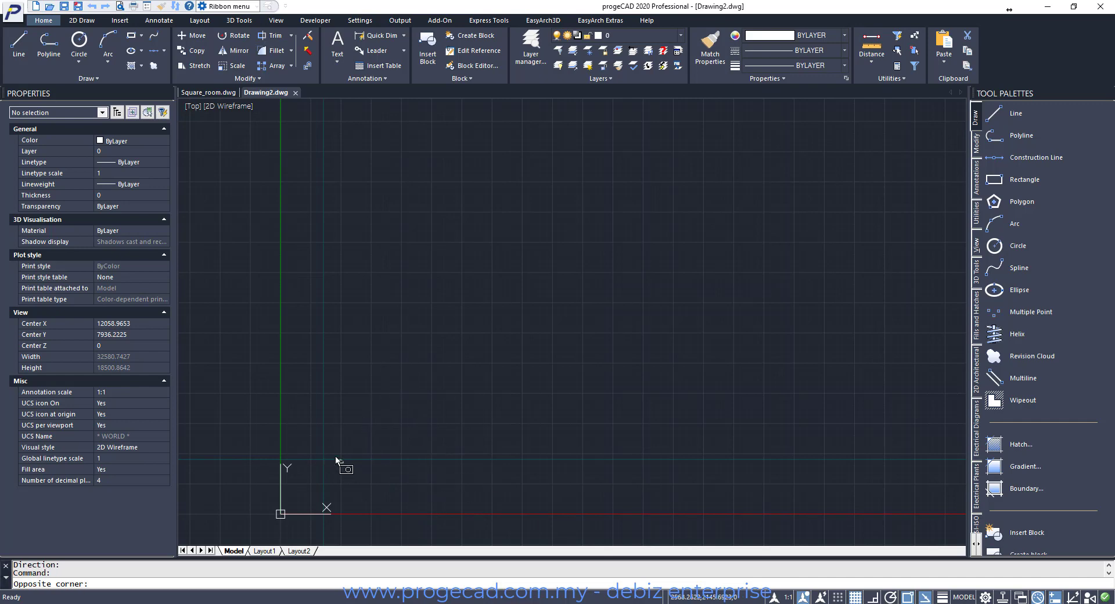
pyautogui.click(318, 447)
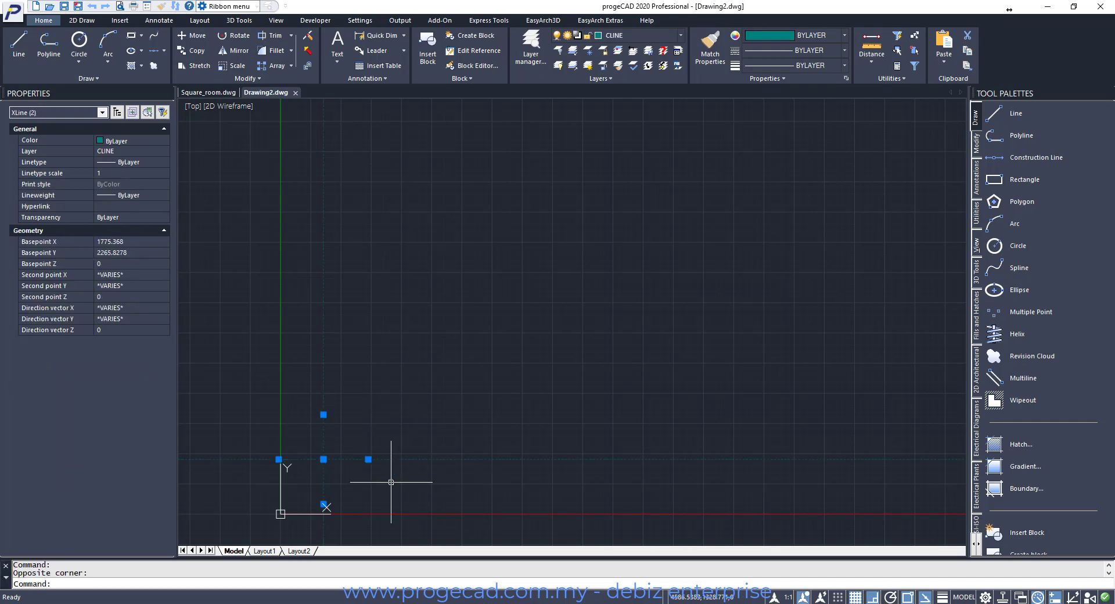
pyautogui.press('Escape')
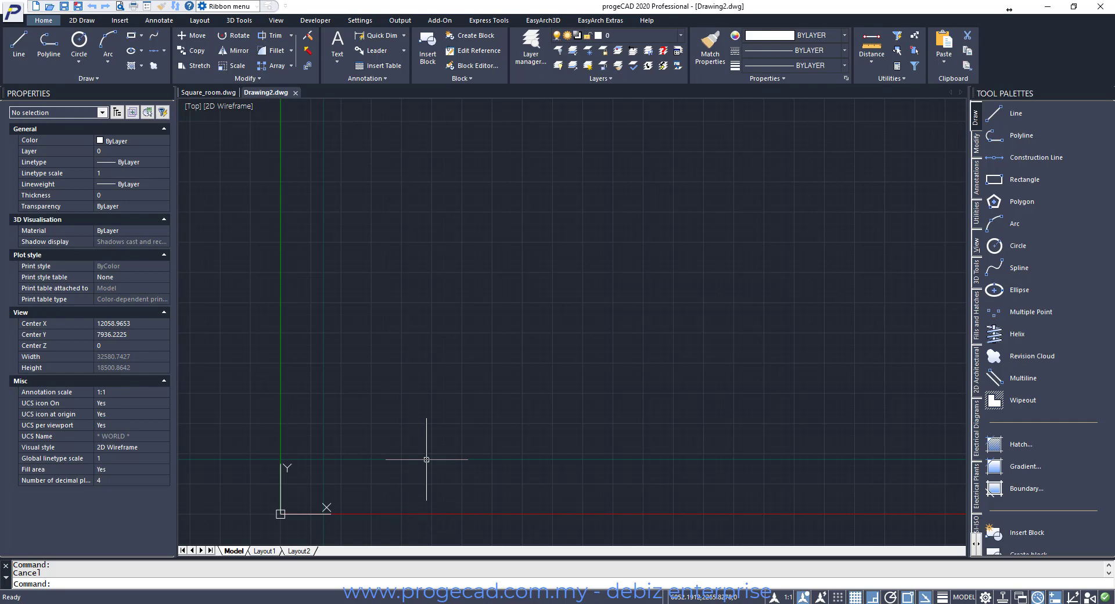
# Offset the horizontal construction line 3000 upward and the vertical construction line 3000 to the right
pyautogui.click(976, 142)
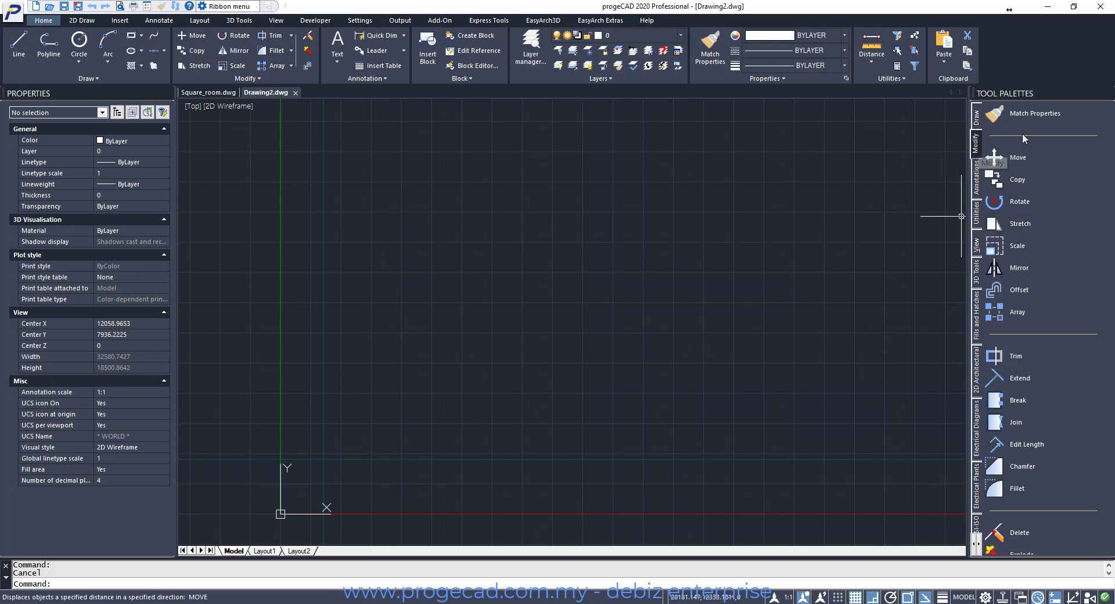
pyautogui.click(1030, 291)
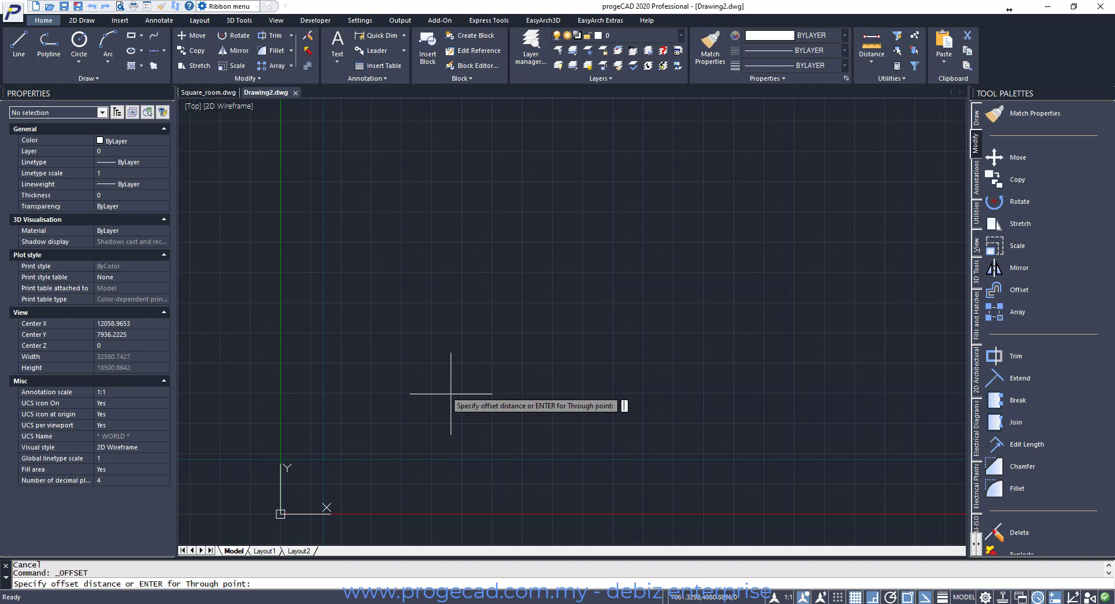
pyautogui.write('3000')
pyautogui.press('Return')
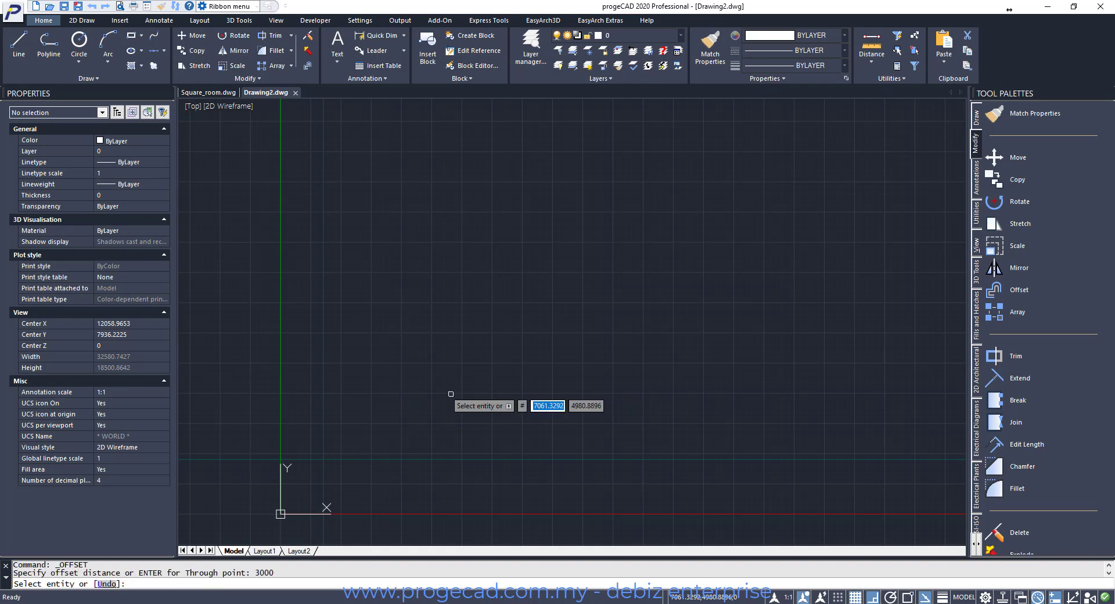
pyautogui.click(408, 459)
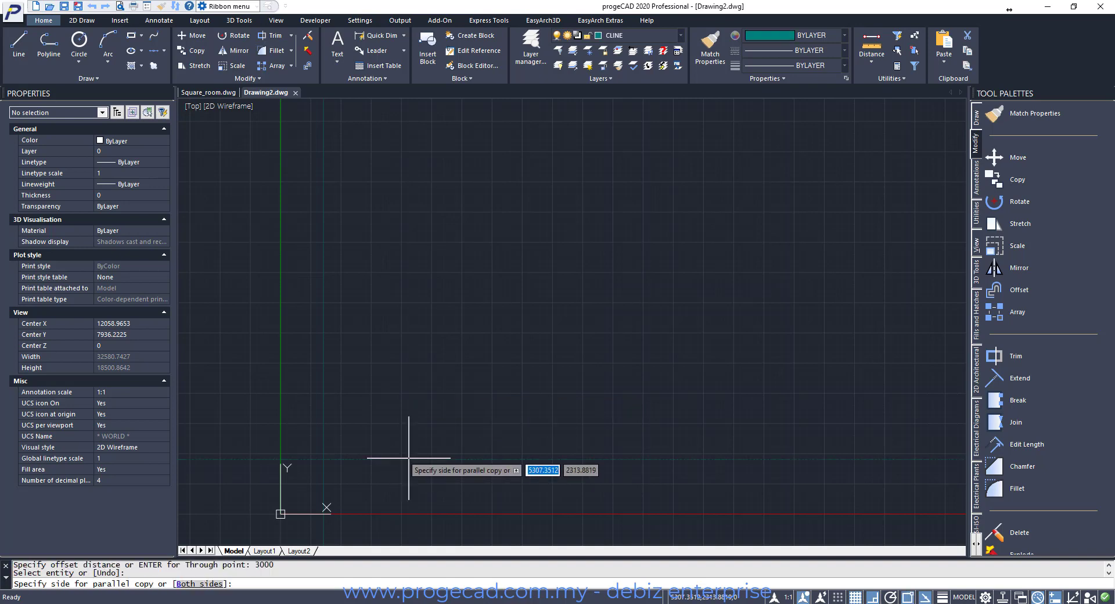
pyautogui.click(433, 282)
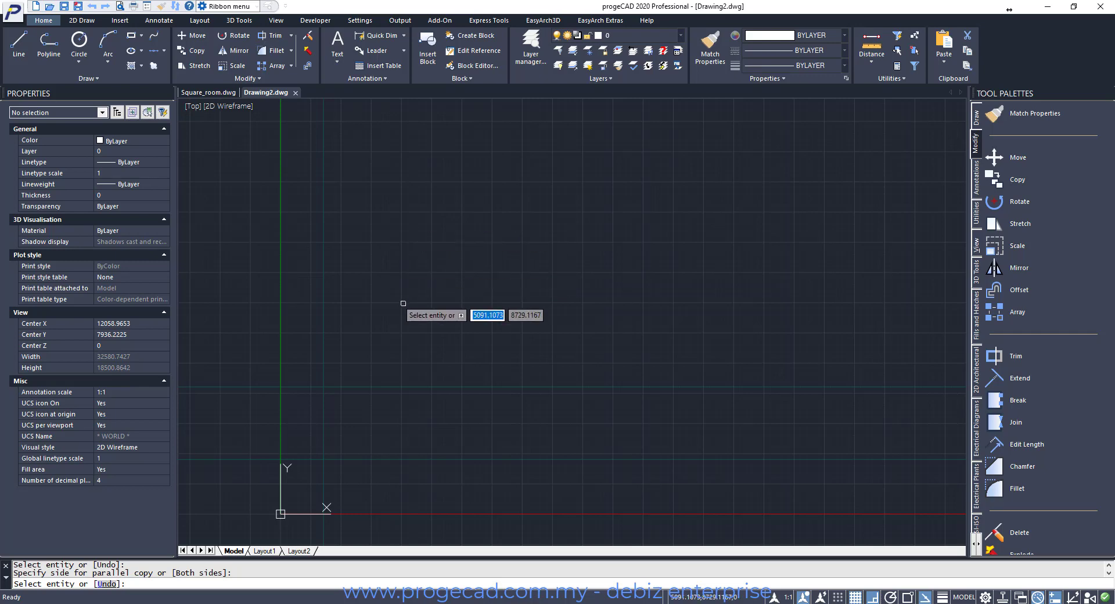
pyautogui.click(322, 352)
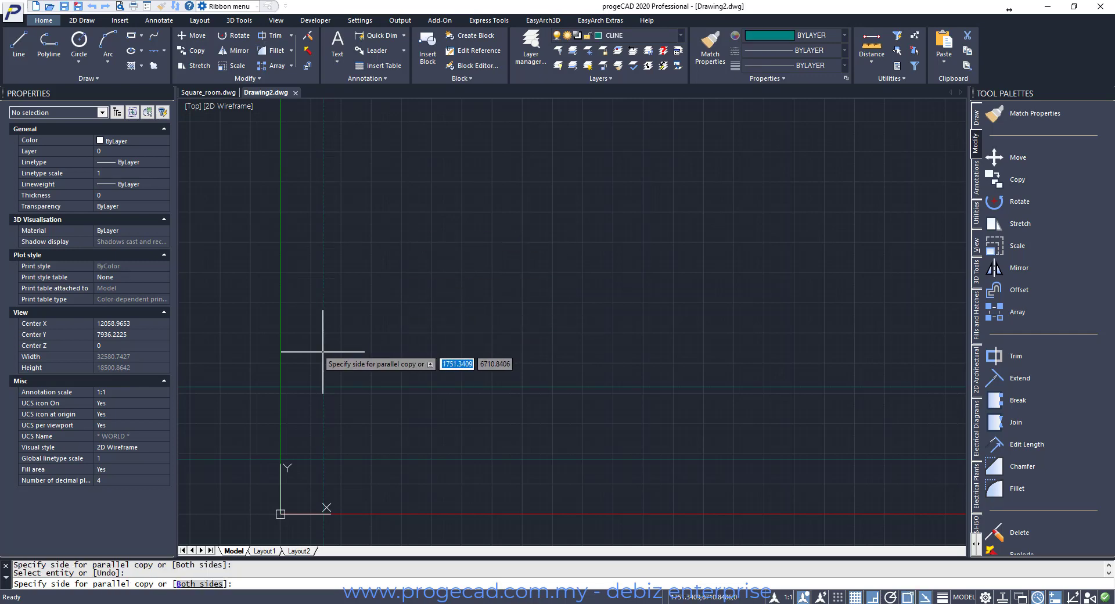
pyautogui.click(469, 350)
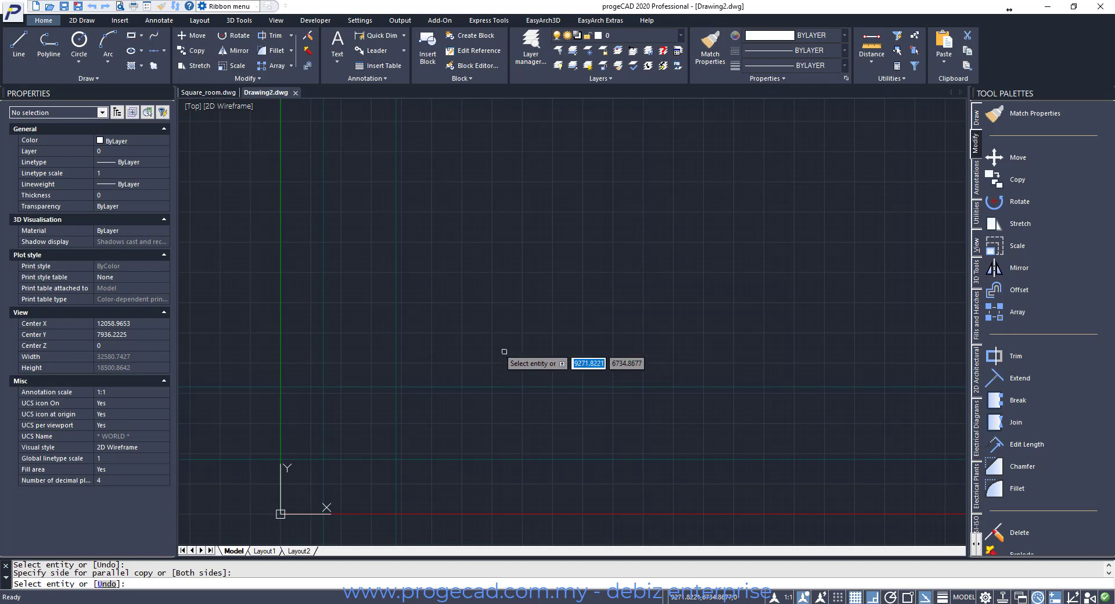
pyautogui.press('Return')
# Change the CLINE layer's colour to yellow, true colour 255,255,0
pyautogui.write('z')
pyautogui.press('Return')
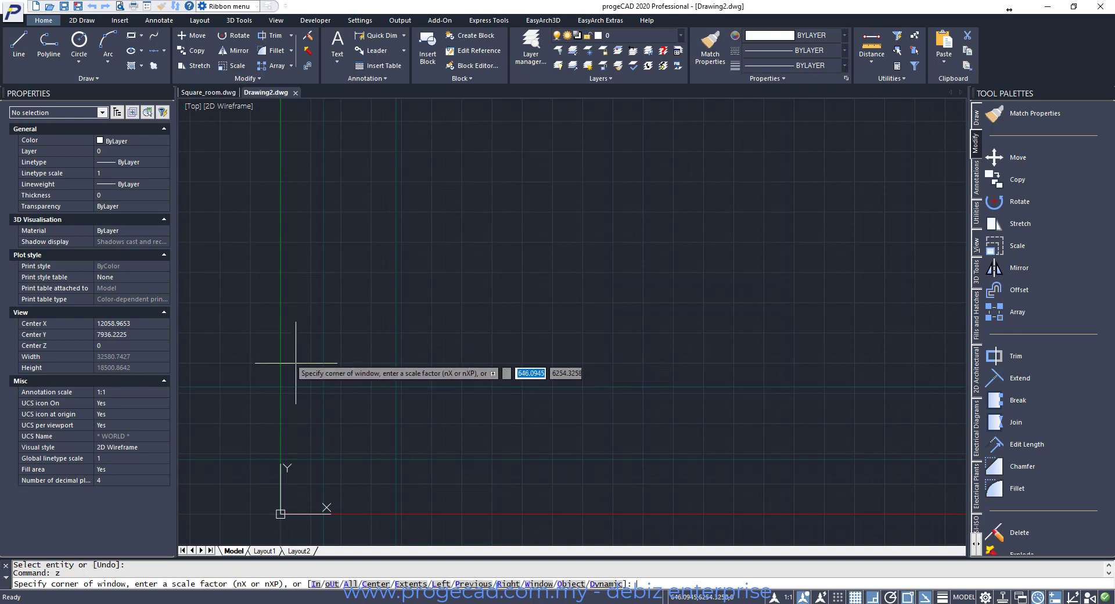
pyautogui.click(290, 349)
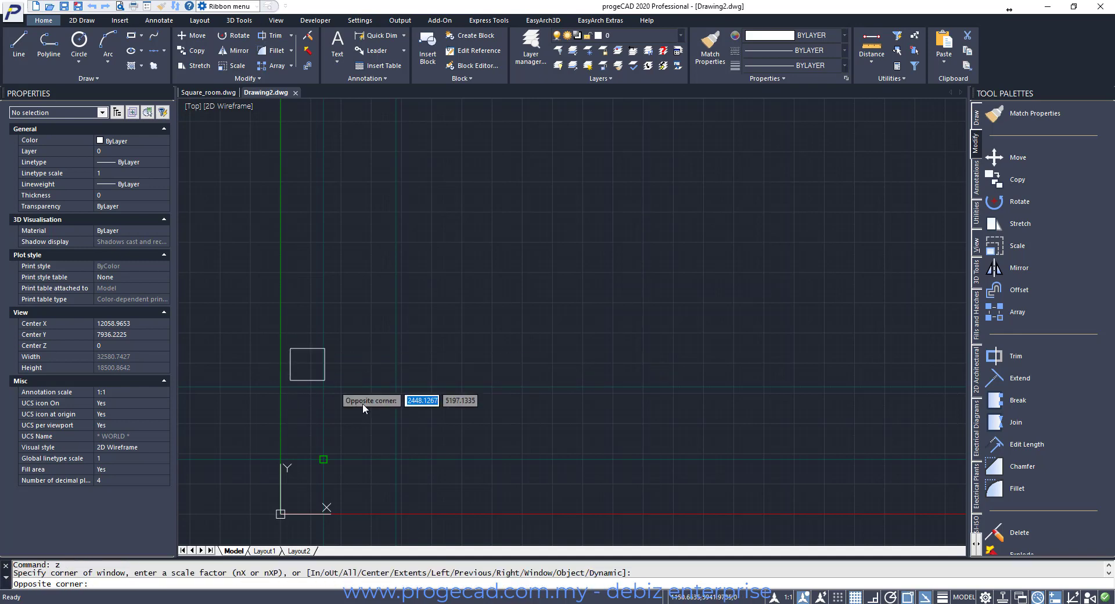
pyautogui.click(445, 490)
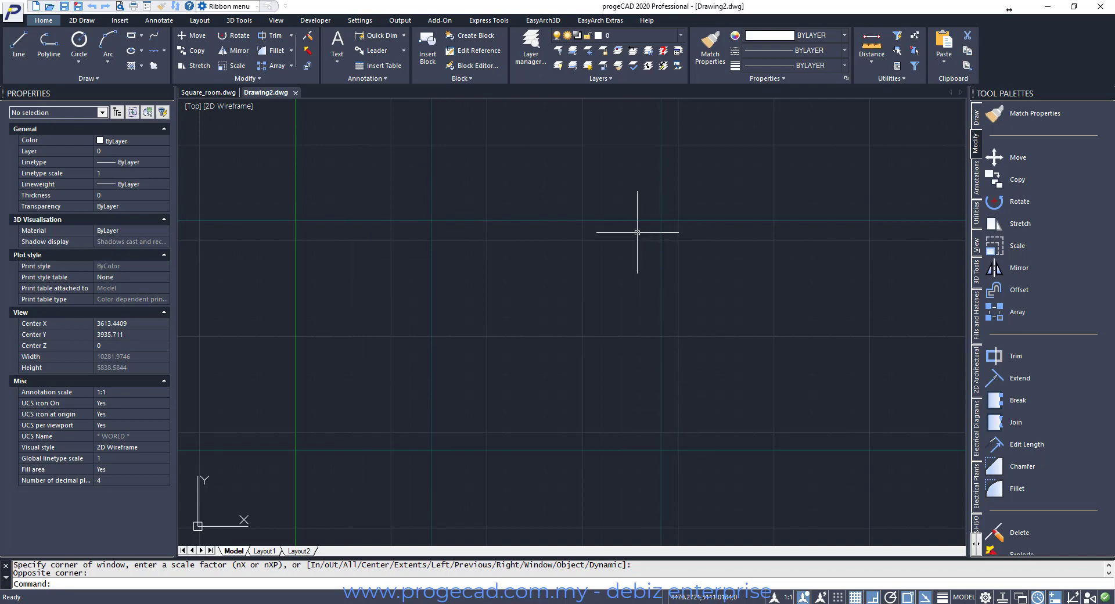
pyautogui.click(530, 48)
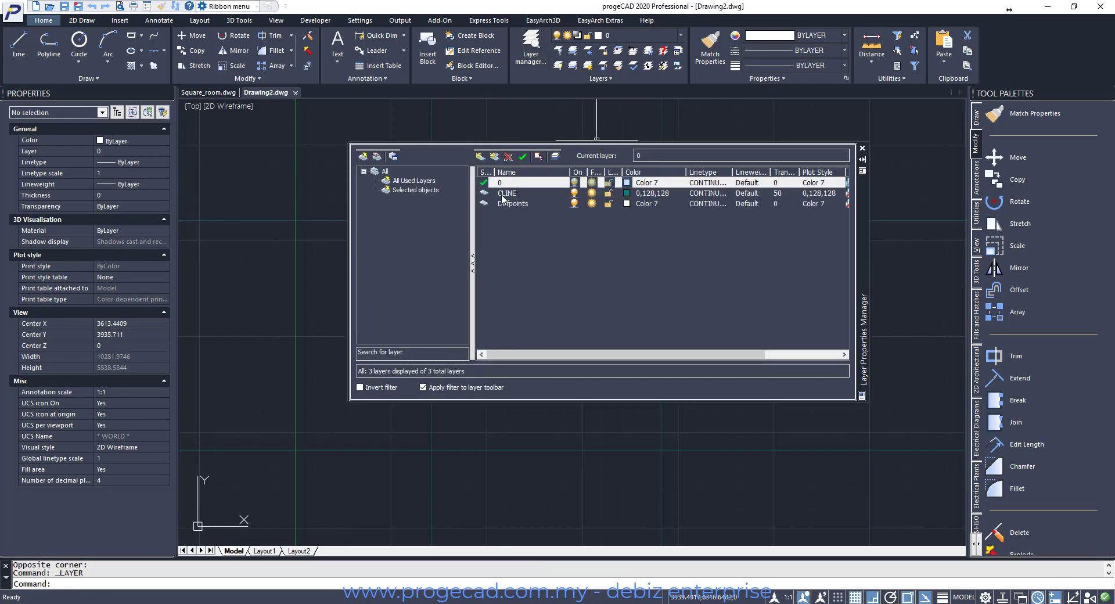
pyautogui.click(542, 194)
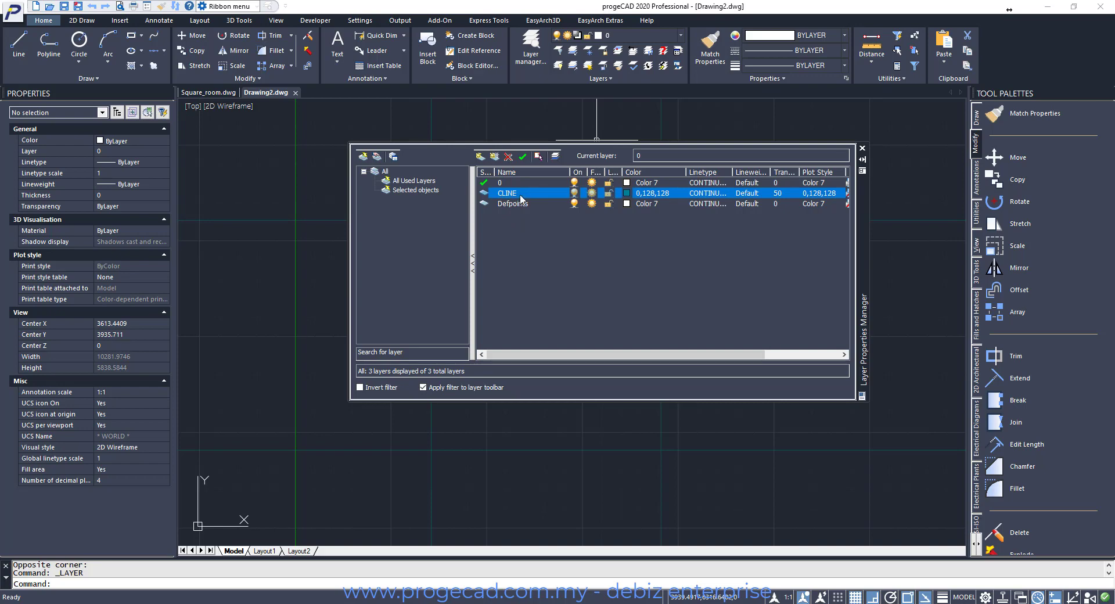
pyautogui.click(628, 194)
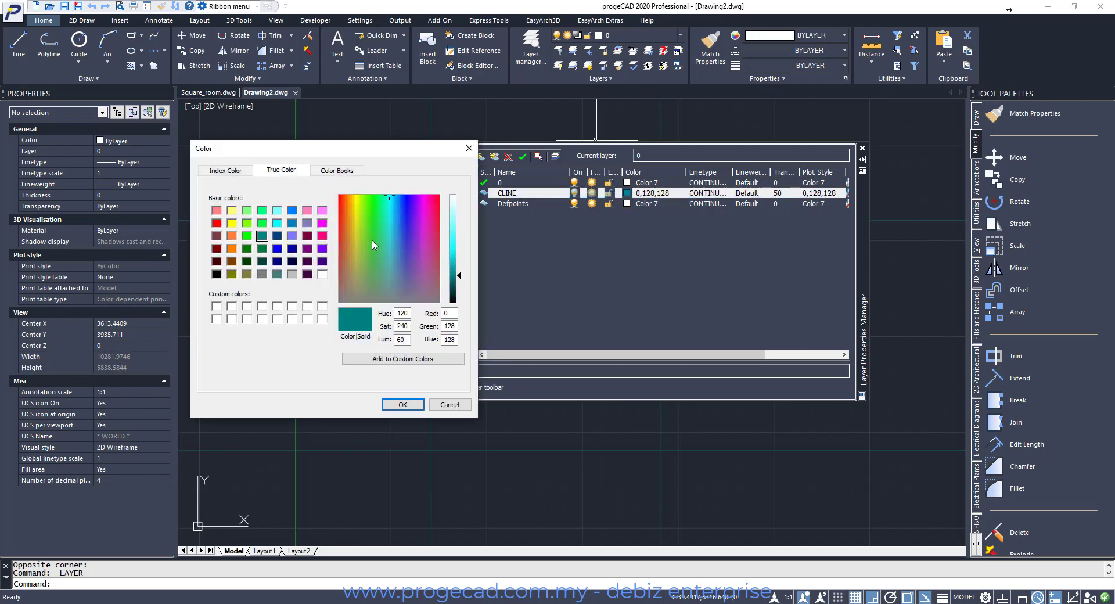
pyautogui.click(235, 225)
pyautogui.click(408, 405)
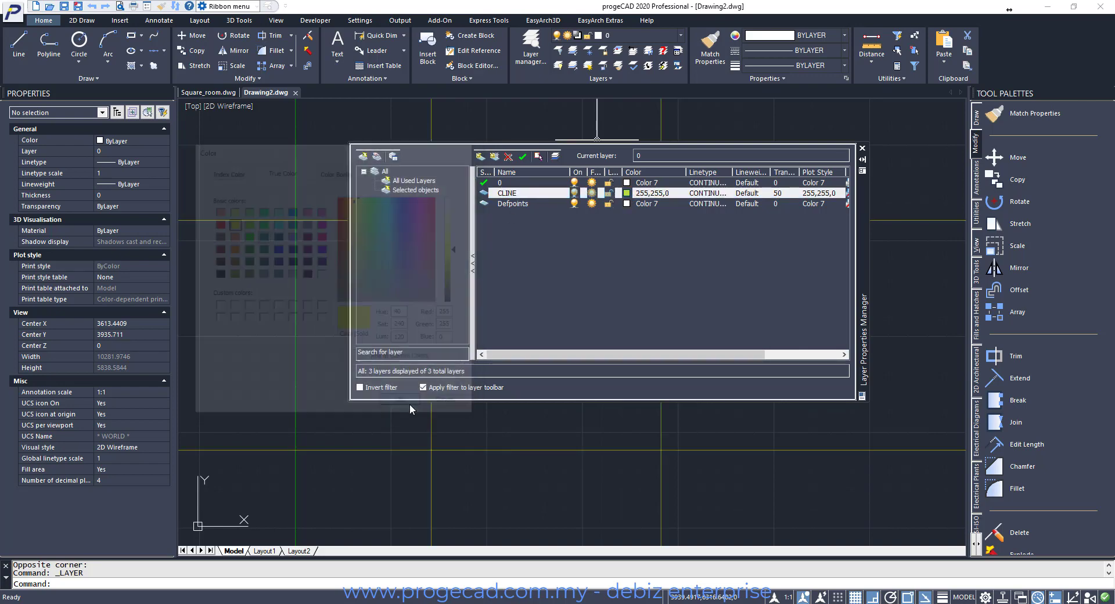
pyautogui.click(863, 150)
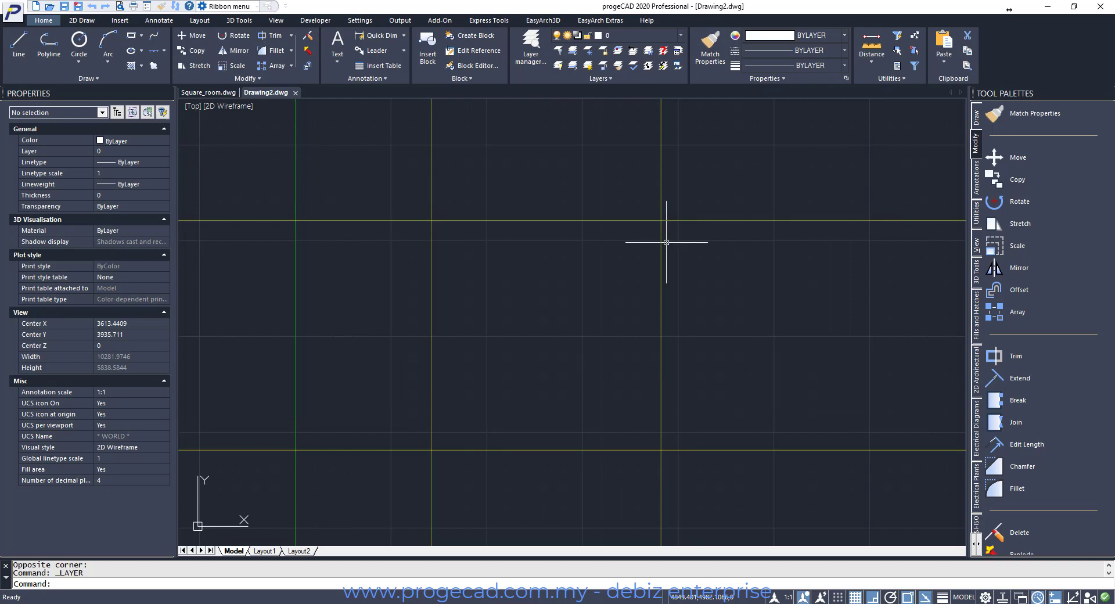
# Review the finished wall layout in Square_room.dwg and return to Drawing2.dwg
pyautogui.scroll(-3, 651, 238)
pyautogui.write('z')
pyautogui.press('Return')
pyautogui.click(461, 162)
pyautogui.click(794, 405)
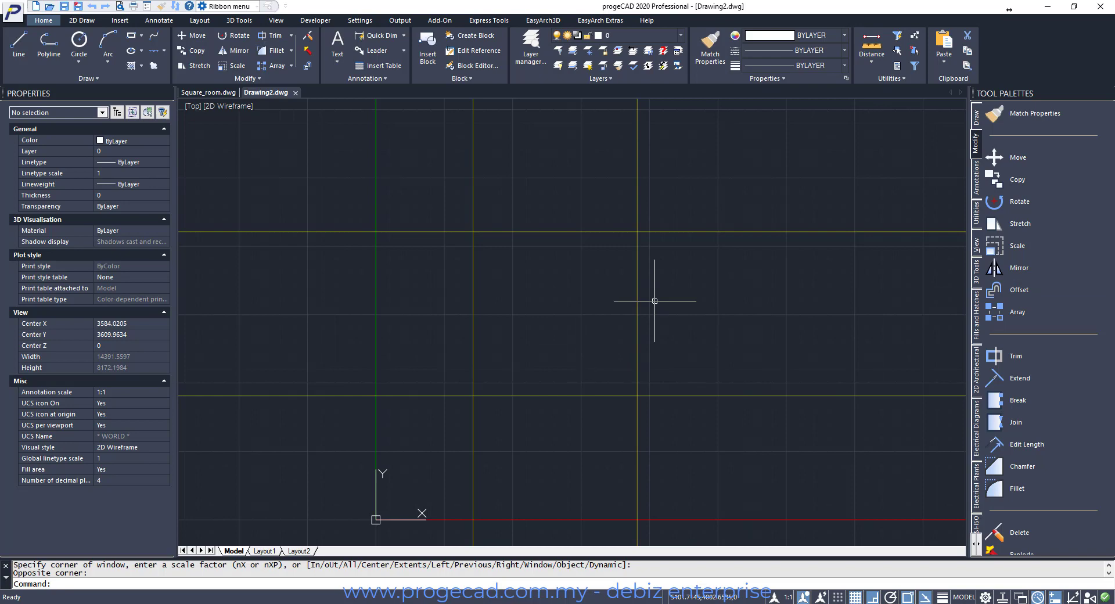
pyautogui.click(208, 92)
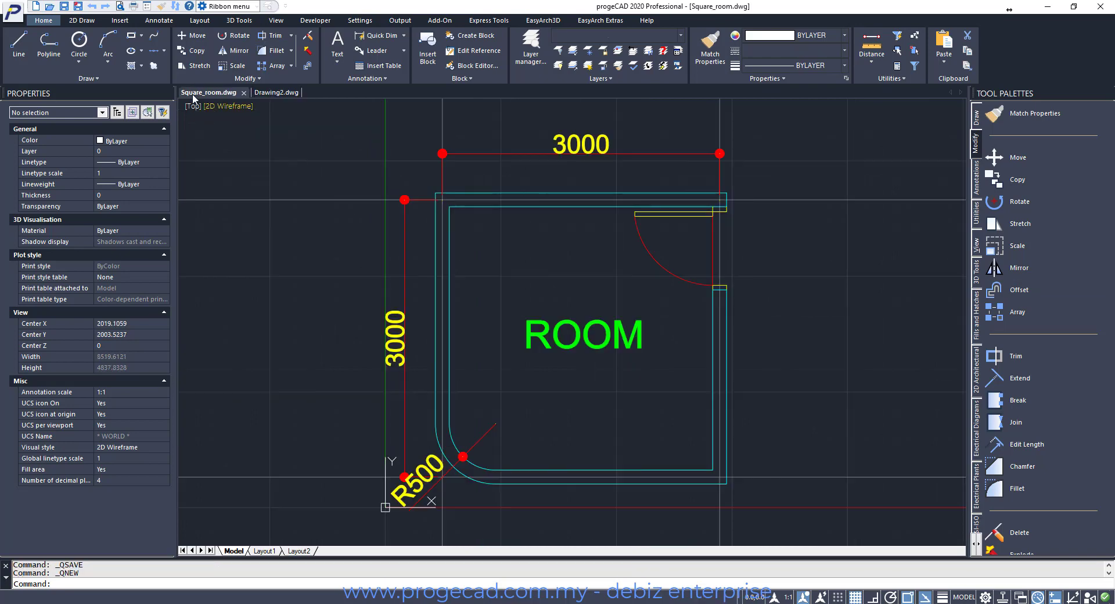
pyautogui.click(271, 92)
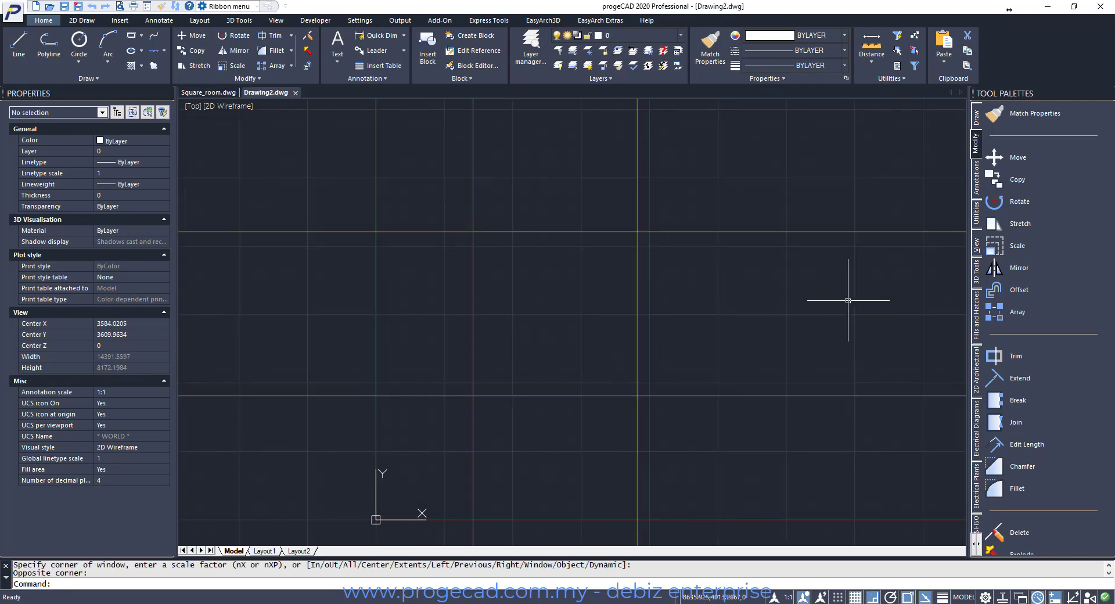
# Offset the upper and lower horizontal construction lines by 75 to both sides
pyautogui.click(1020, 290)
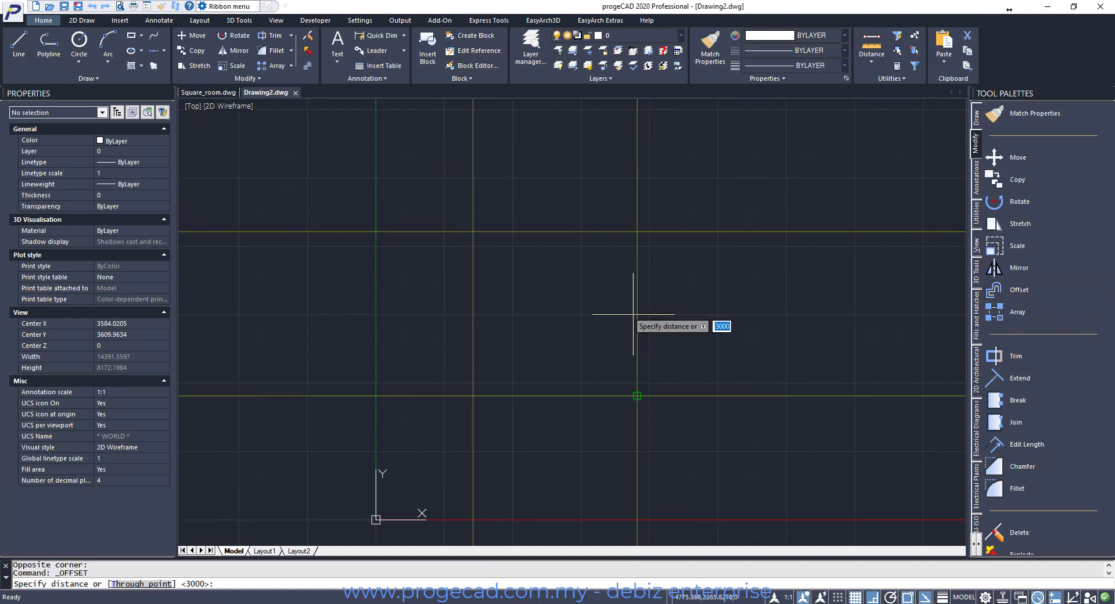
pyautogui.write('75')
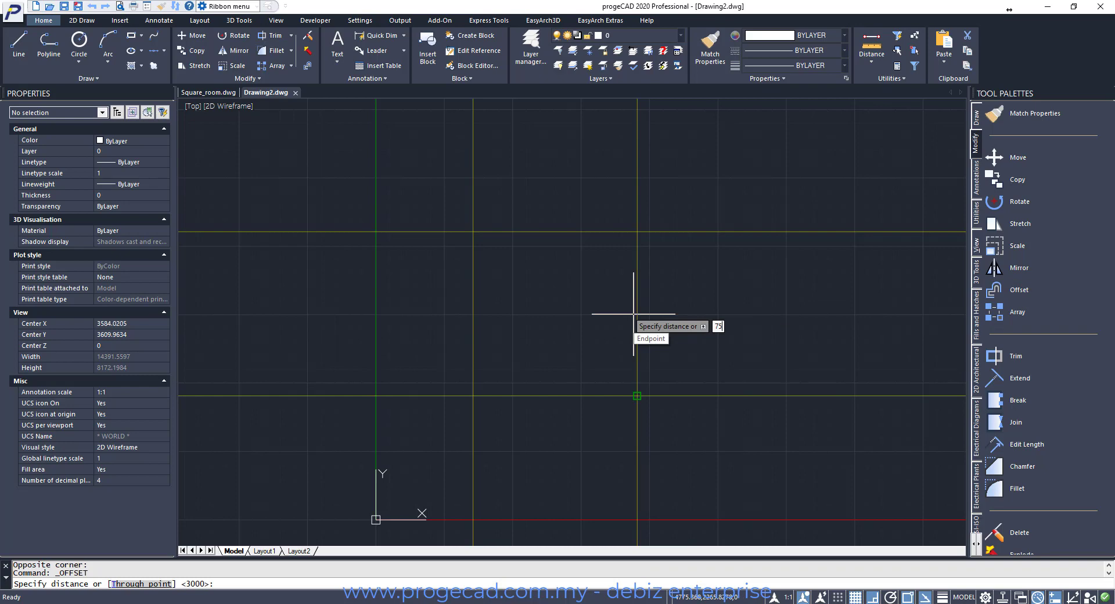
pyautogui.press('Return')
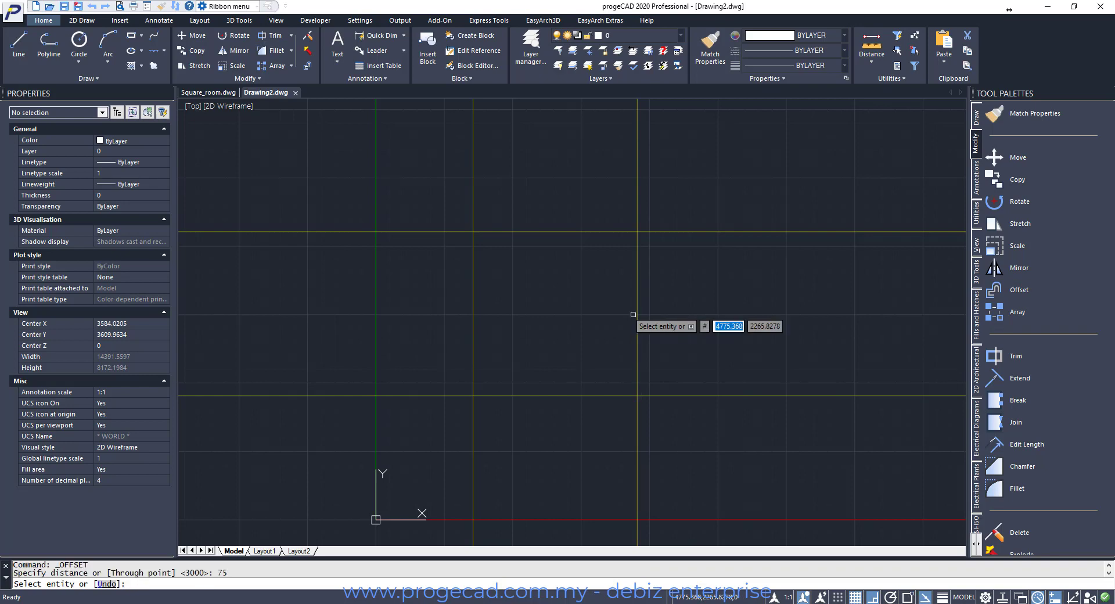
pyautogui.click(571, 232)
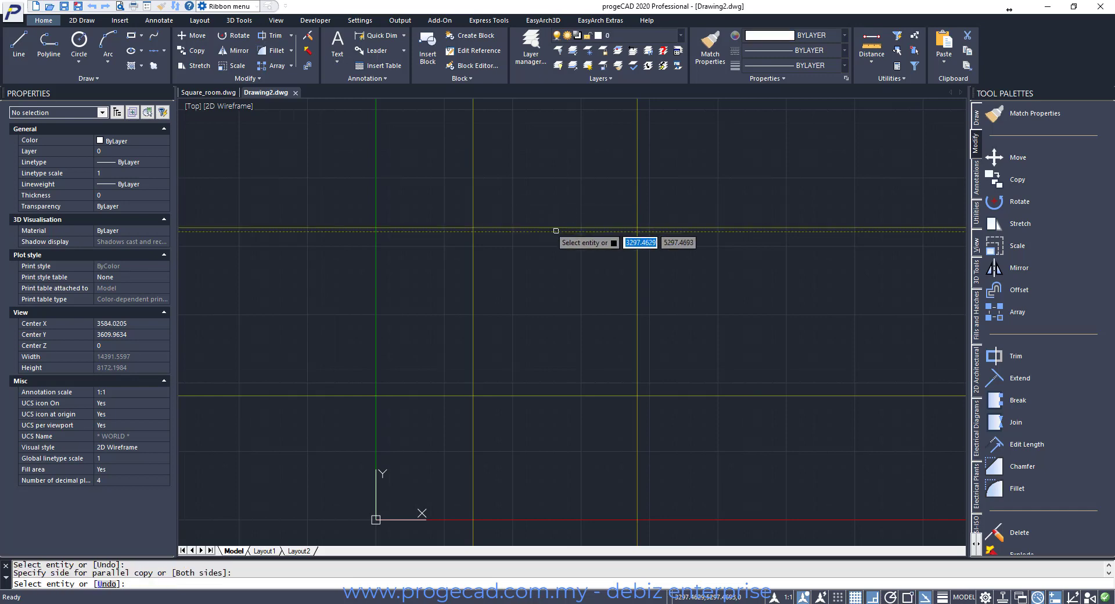
pyautogui.click(556, 231)
pyautogui.click(553, 243)
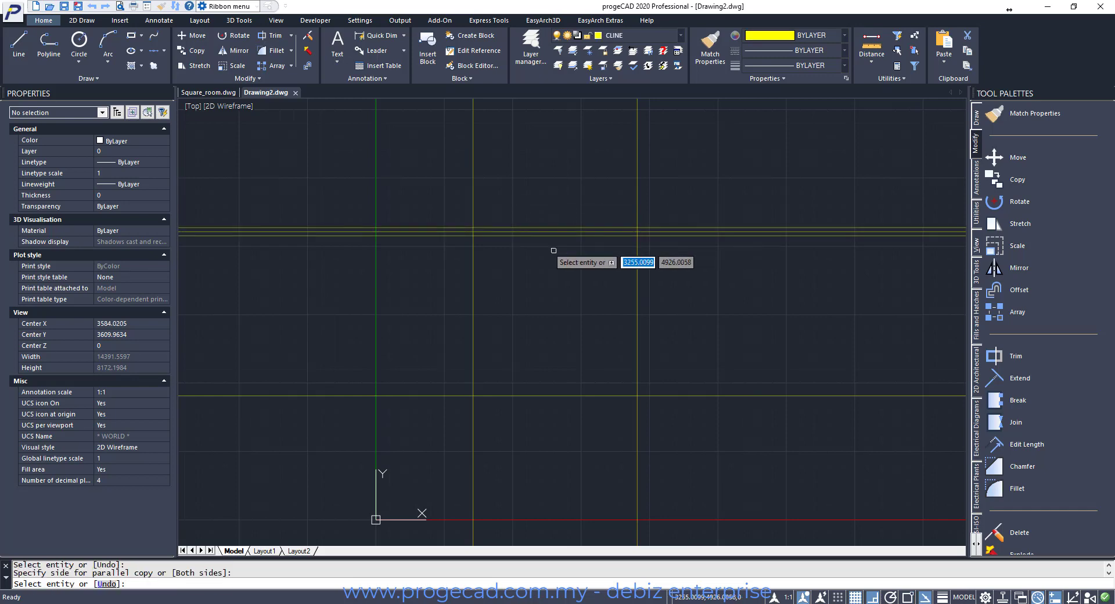
pyautogui.click(512, 396)
pyautogui.click(511, 378)
pyautogui.click(512, 395)
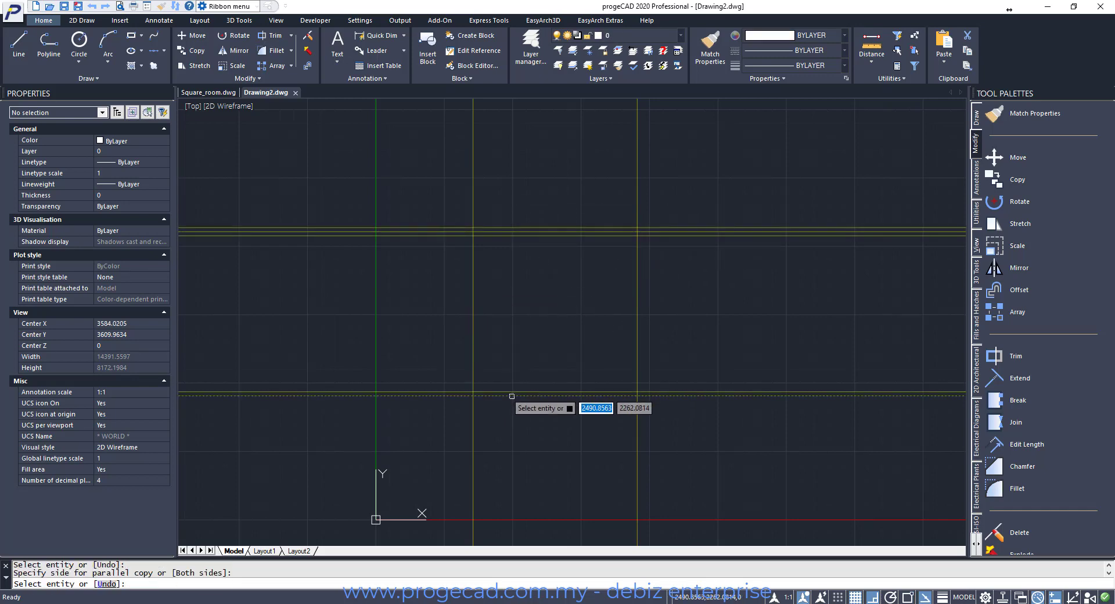
pyautogui.click(510, 424)
# Offset both vertical construction lines by the same 75 distance to either side, finishing the offsets
pyautogui.click(472, 351)
pyautogui.click(486, 337)
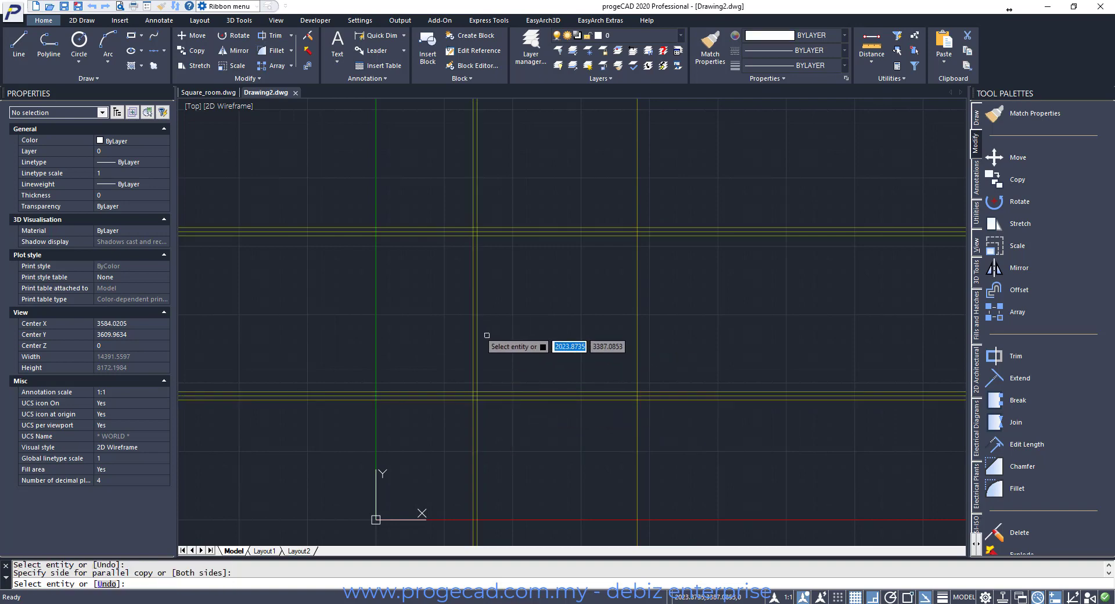
pyautogui.click(473, 336)
pyautogui.click(432, 339)
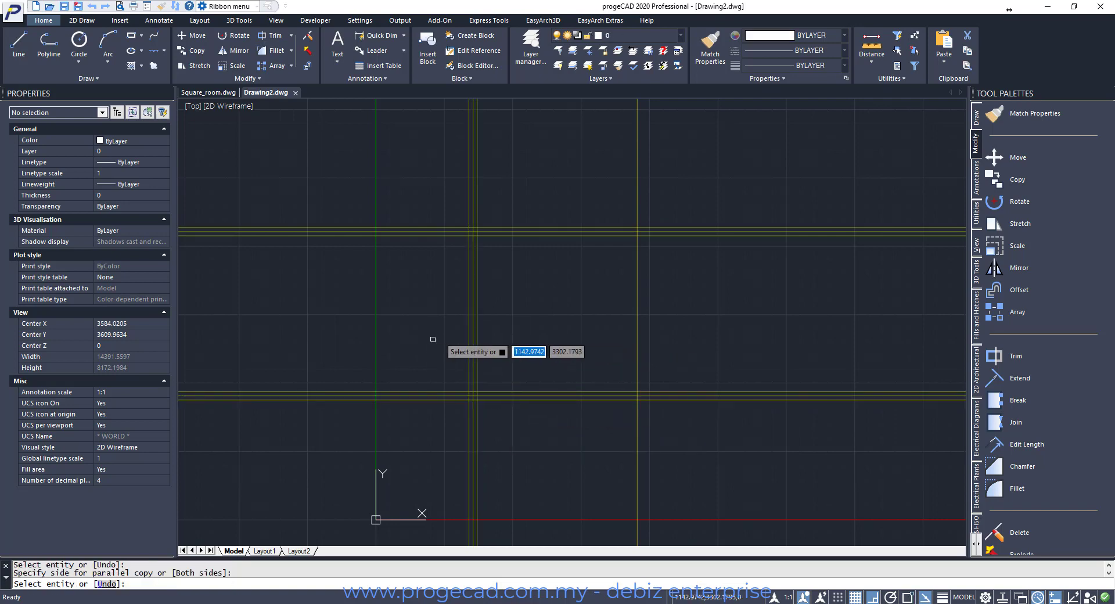
pyautogui.click(637, 304)
pyautogui.click(643, 296)
pyautogui.click(637, 301)
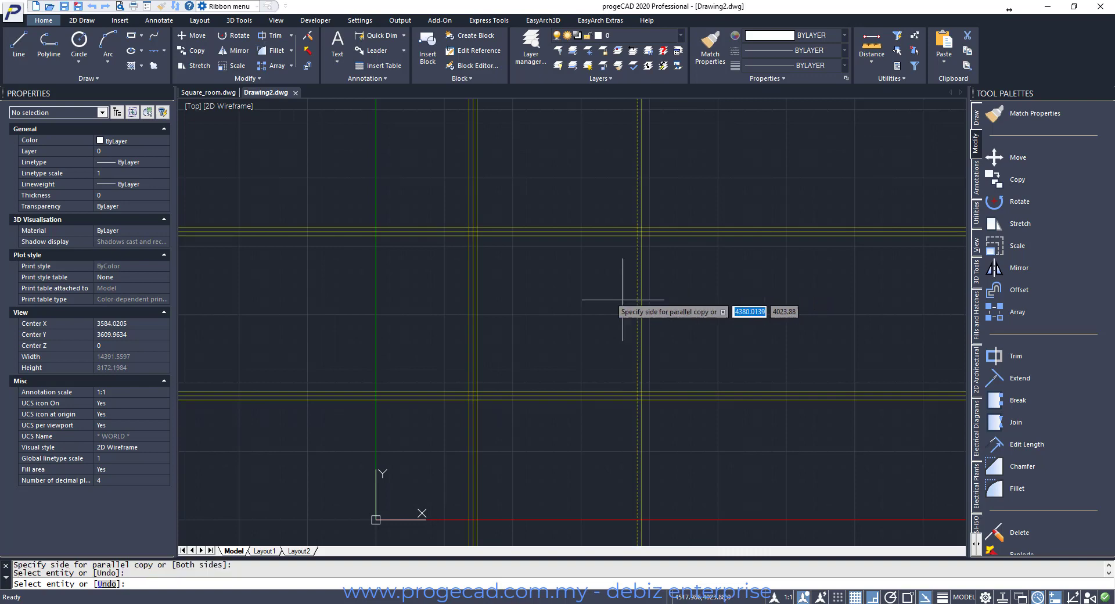
pyautogui.click(571, 300)
pyautogui.press('Escape')
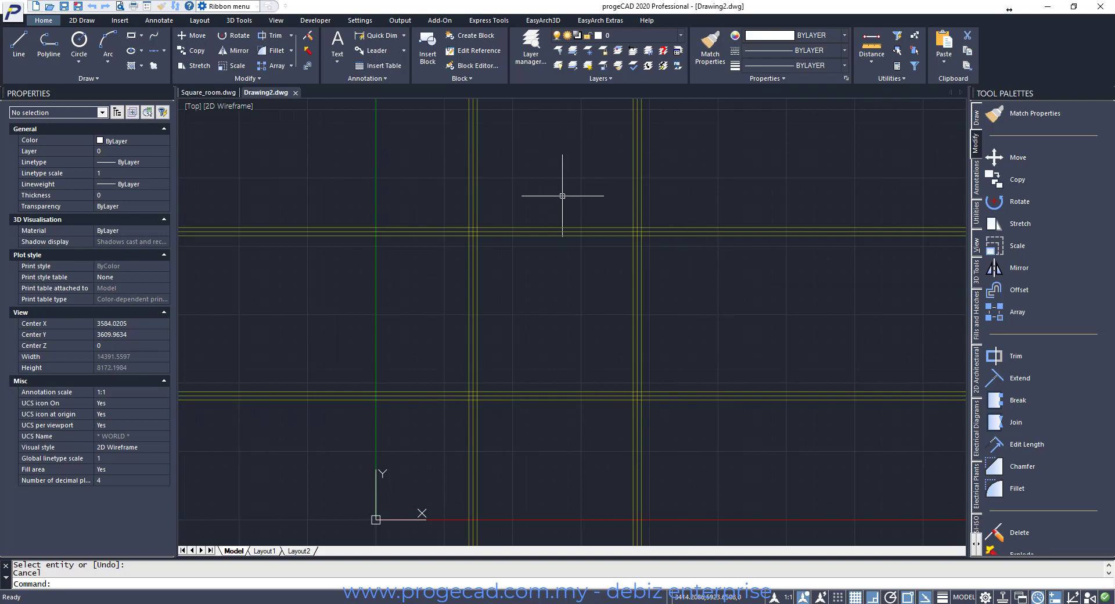
# Create a new layer named Wall with colour 4 (cyan)
pyautogui.click(531, 48)
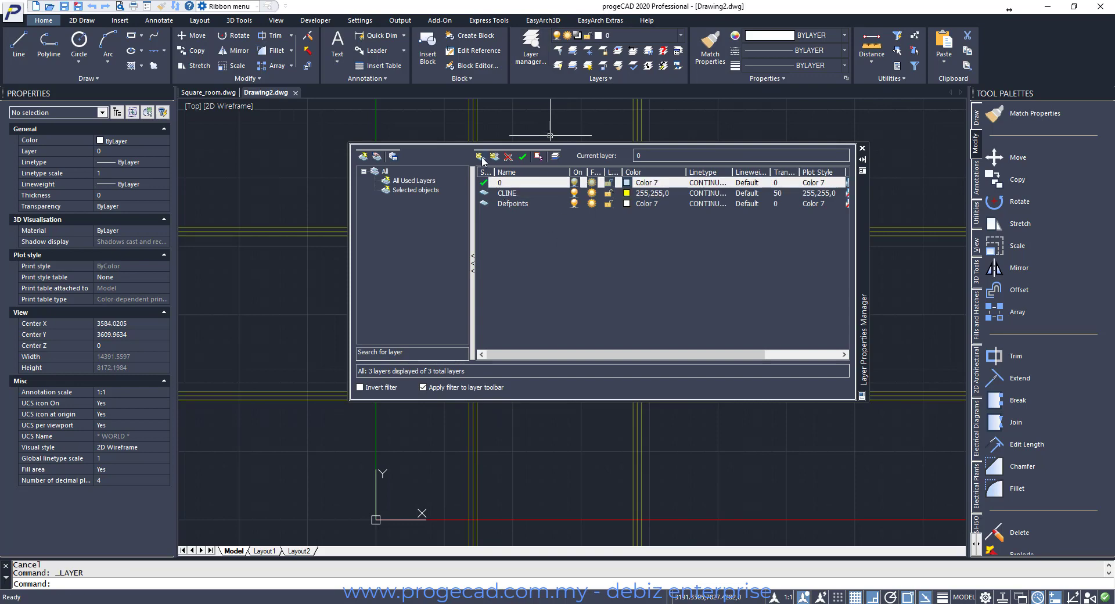
pyautogui.click(479, 157)
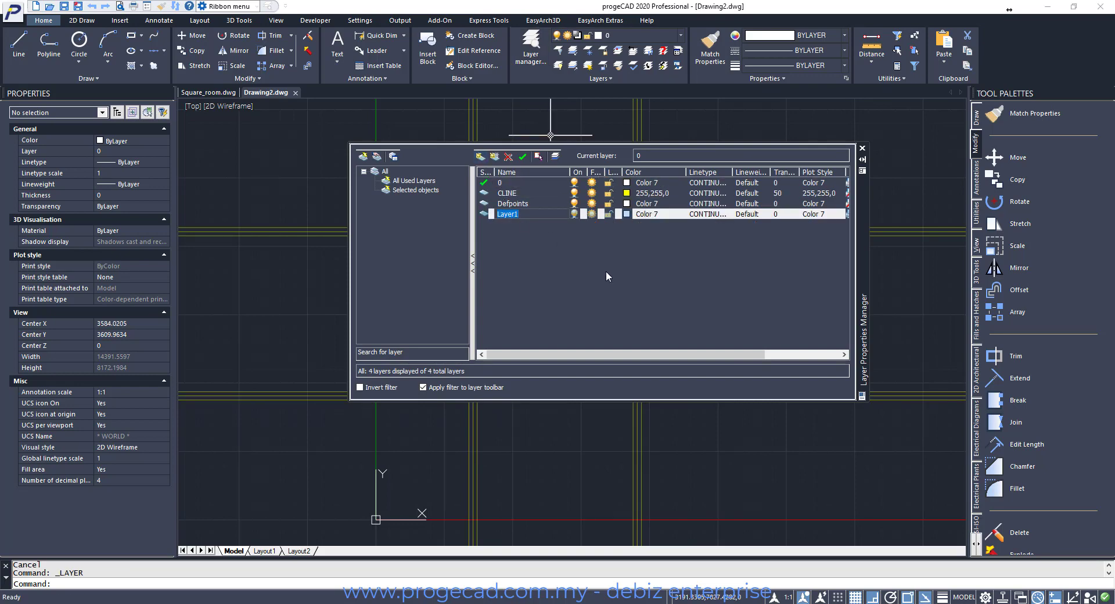
pyautogui.press('BackSpace')
pyautogui.write('Wall')
pyautogui.click(628, 215)
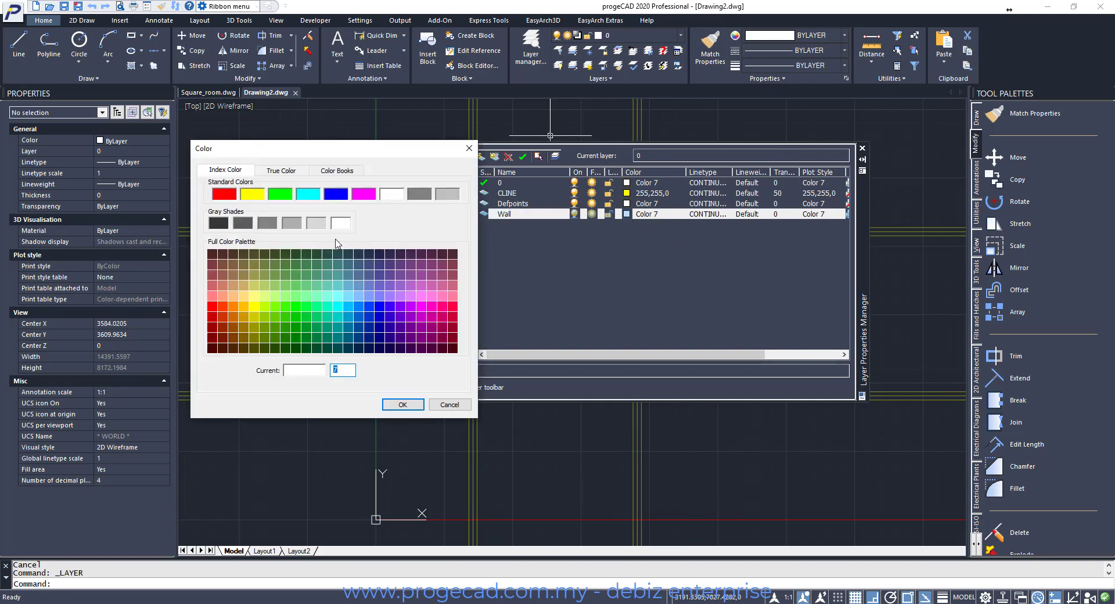
pyautogui.click(403, 404)
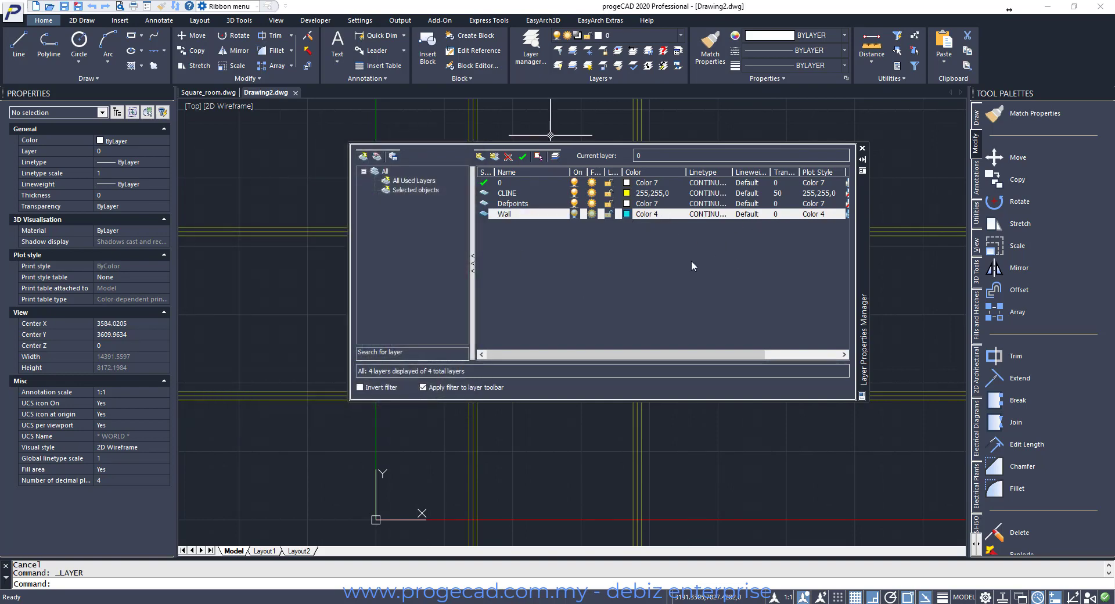
pyautogui.click(863, 150)
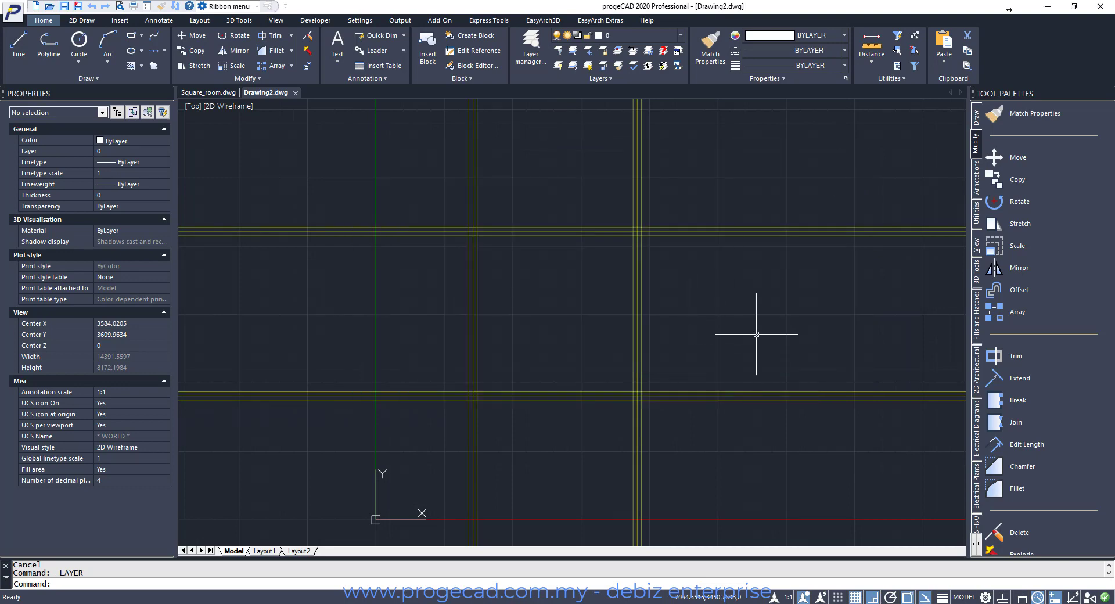
# Move the eight offset construction lines, excluding the four centre lines, to the Wall layer
pyautogui.click(620, 236)
pyautogui.click(620, 228)
pyautogui.click(634, 223)
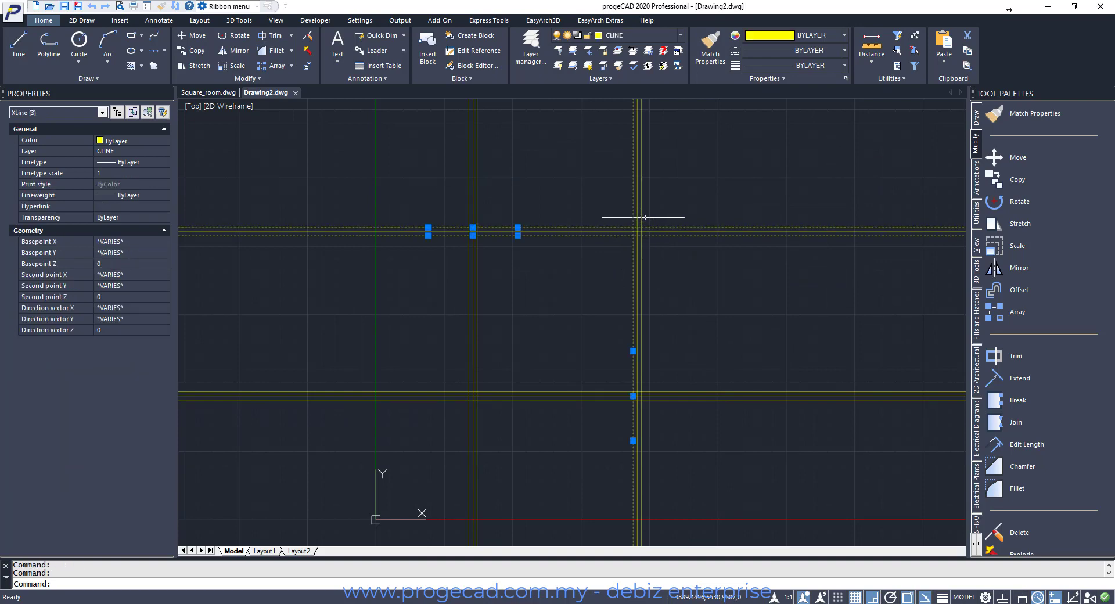
pyautogui.click(641, 217)
pyautogui.click(476, 255)
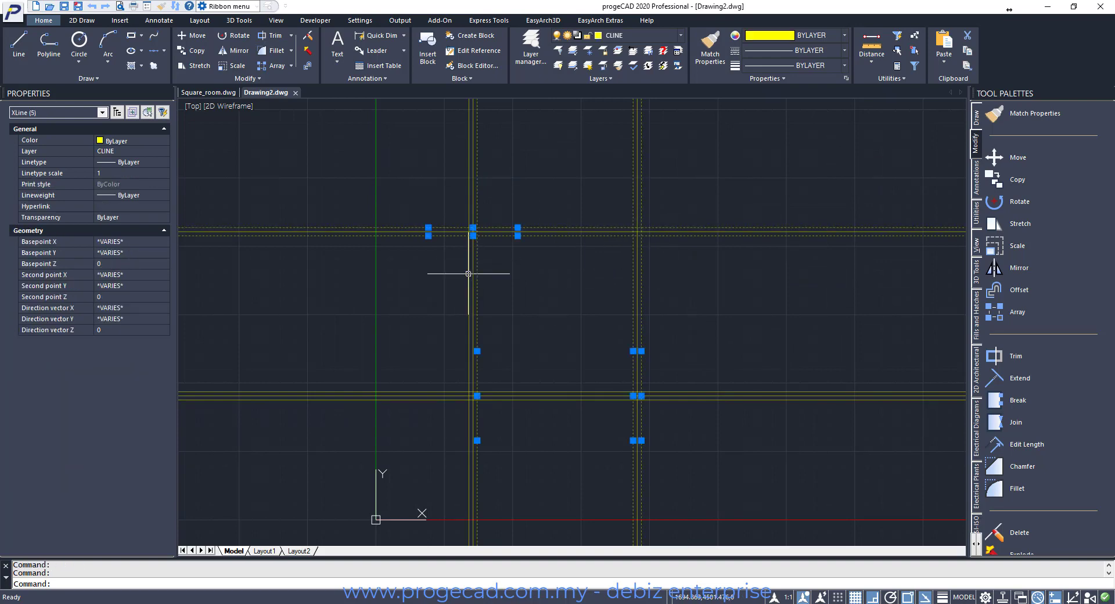
pyautogui.click(469, 274)
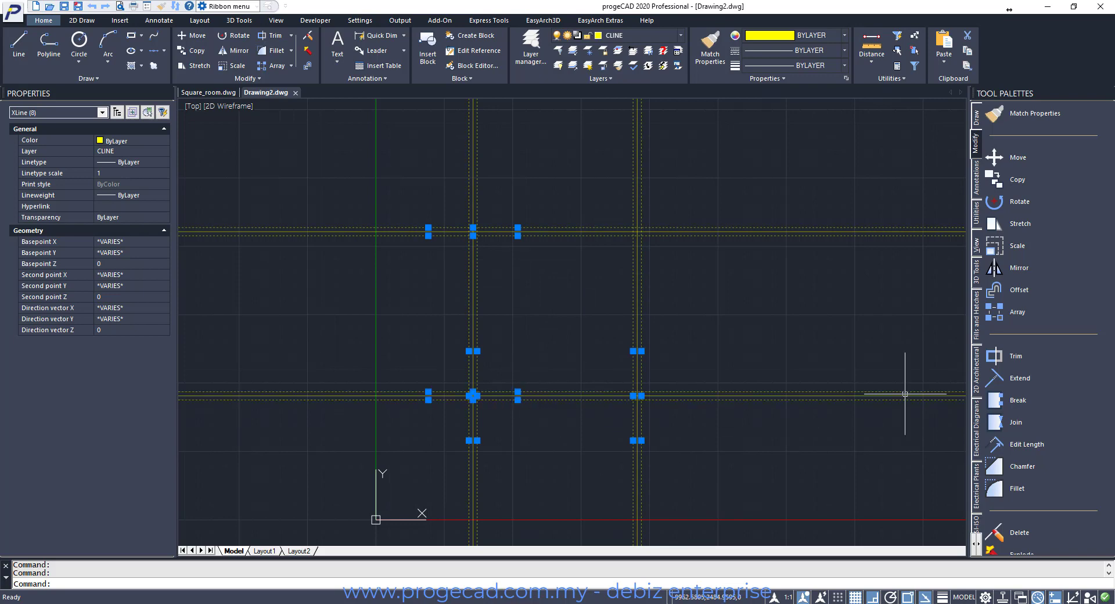
pyautogui.click(681, 36)
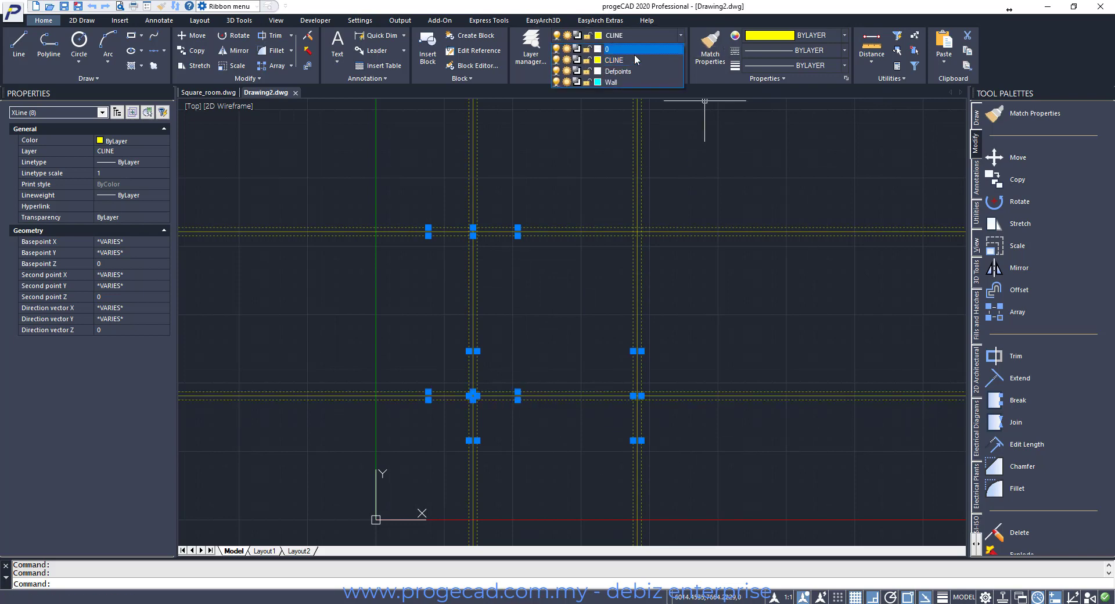
pyautogui.click(613, 82)
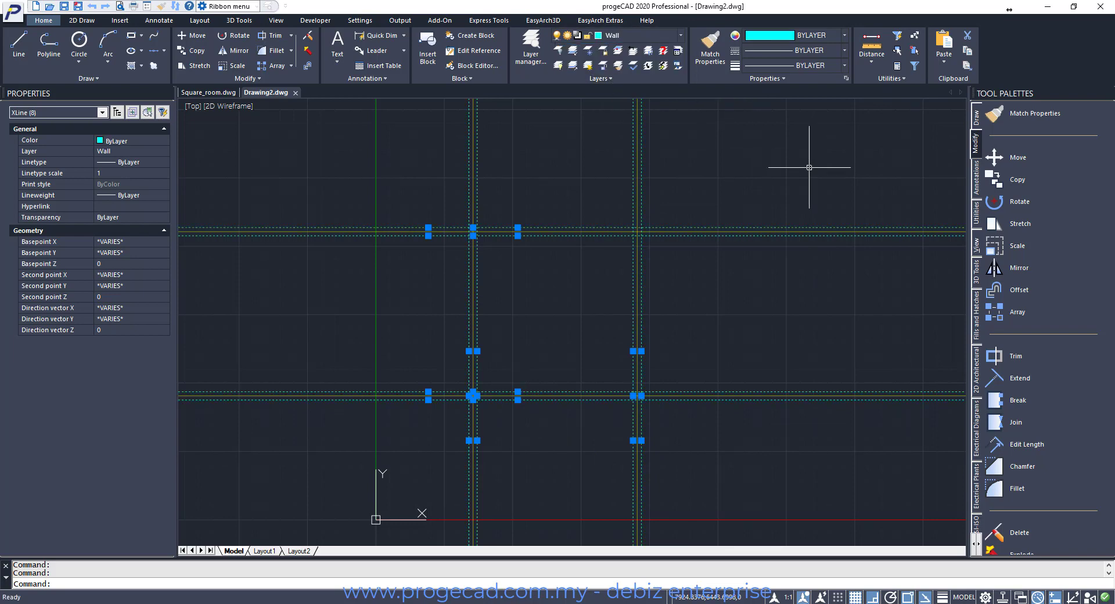
pyautogui.press('Escape')
# Fillet the inner and outer wall lines at the room's upper-left corner with radius 0 to form sharp corners
pyautogui.write('z')
pyautogui.press('Return')
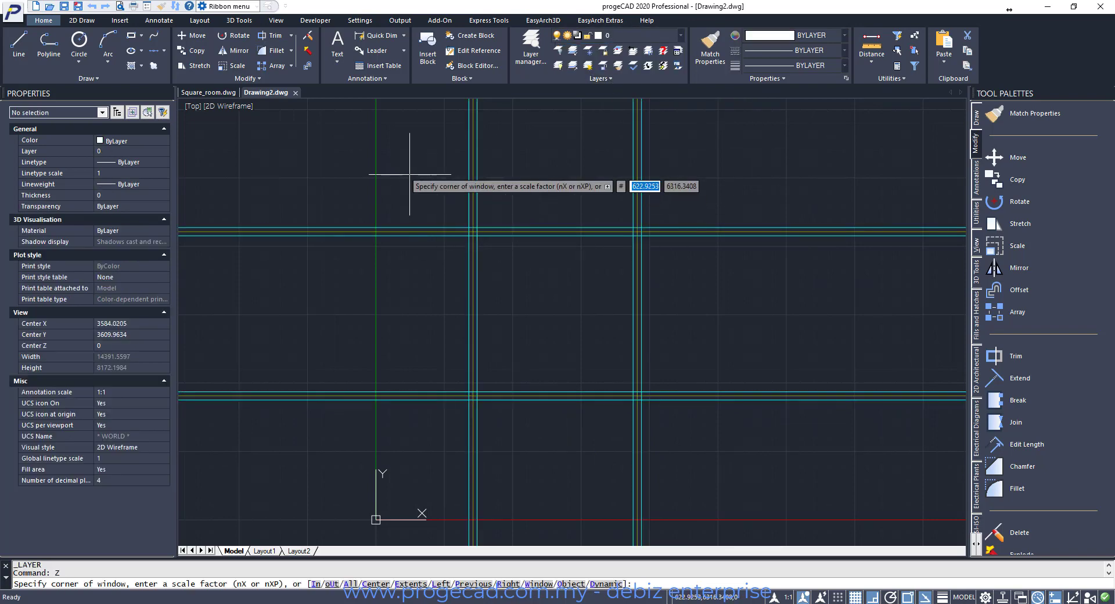
pyautogui.click(405, 162)
pyautogui.click(705, 453)
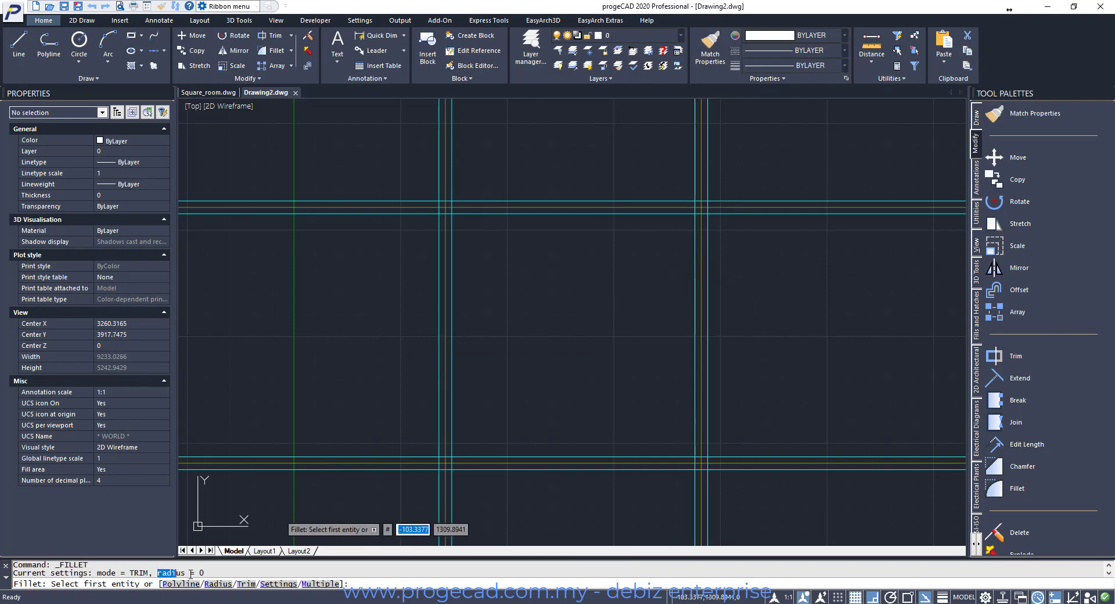
pyautogui.click(452, 232)
pyautogui.click(464, 213)
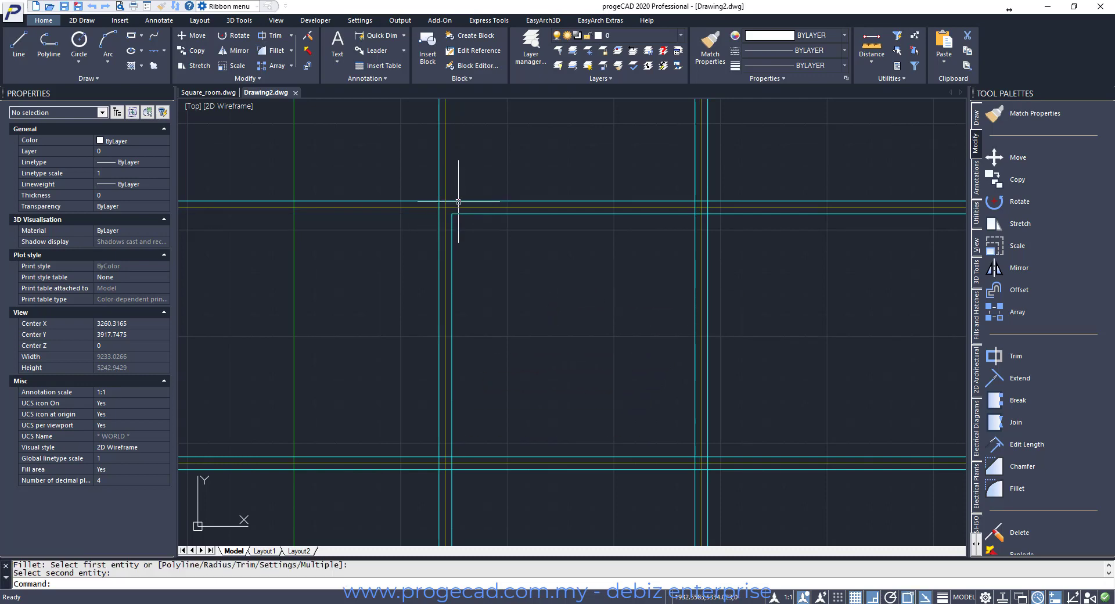
pyautogui.press('Return')
pyautogui.click(458, 202)
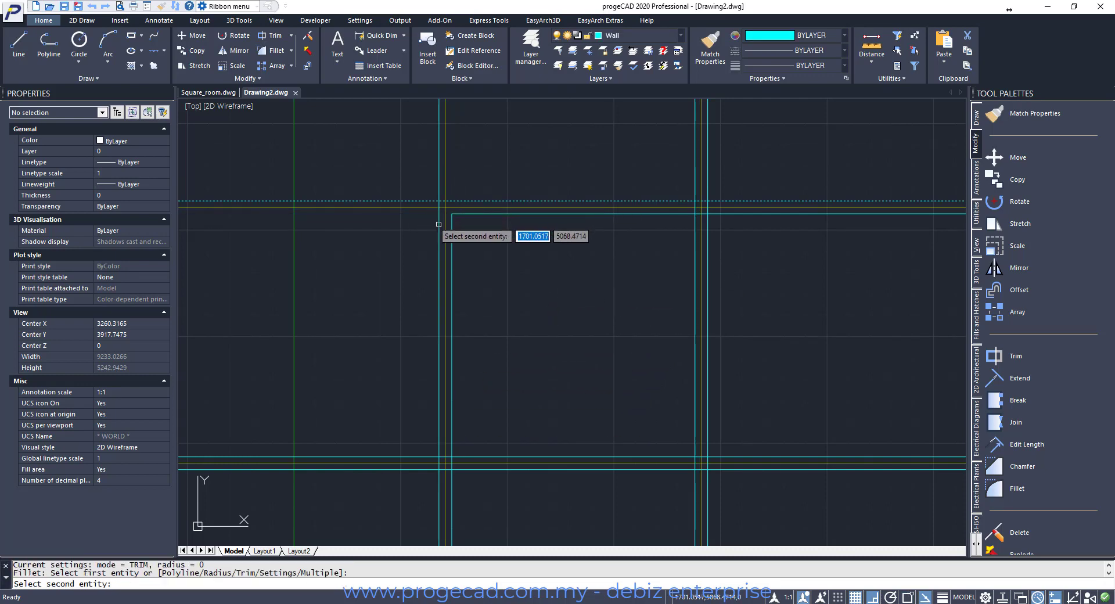
pyautogui.click(439, 223)
# Join the inner and outer wall lines at the room's upper-right corner with radius 0 fillets
pyautogui.press('Return')
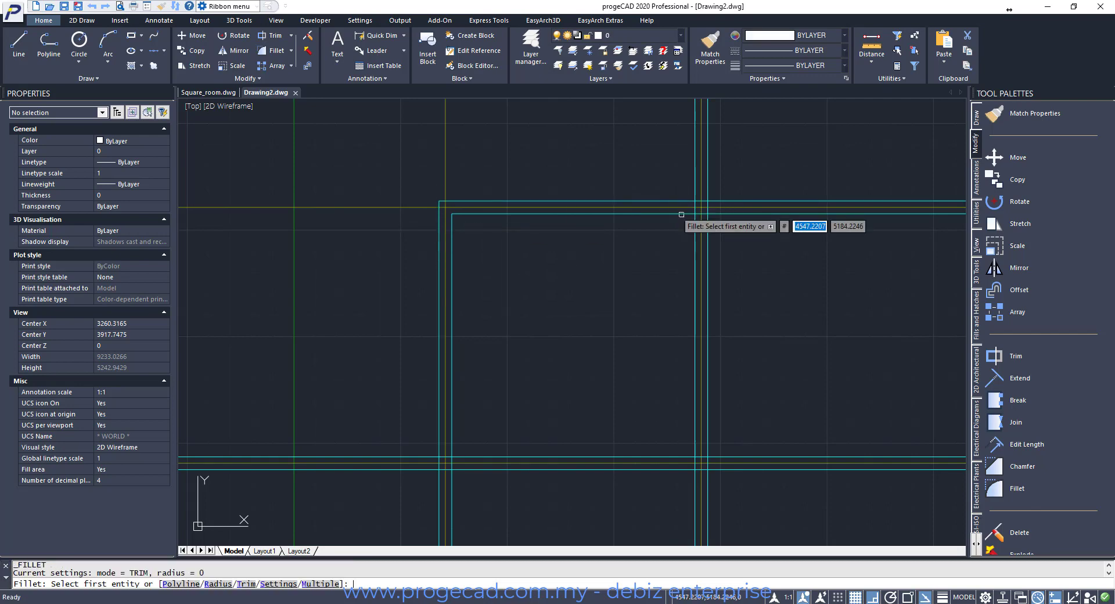
pyautogui.click(682, 213)
pyautogui.click(695, 238)
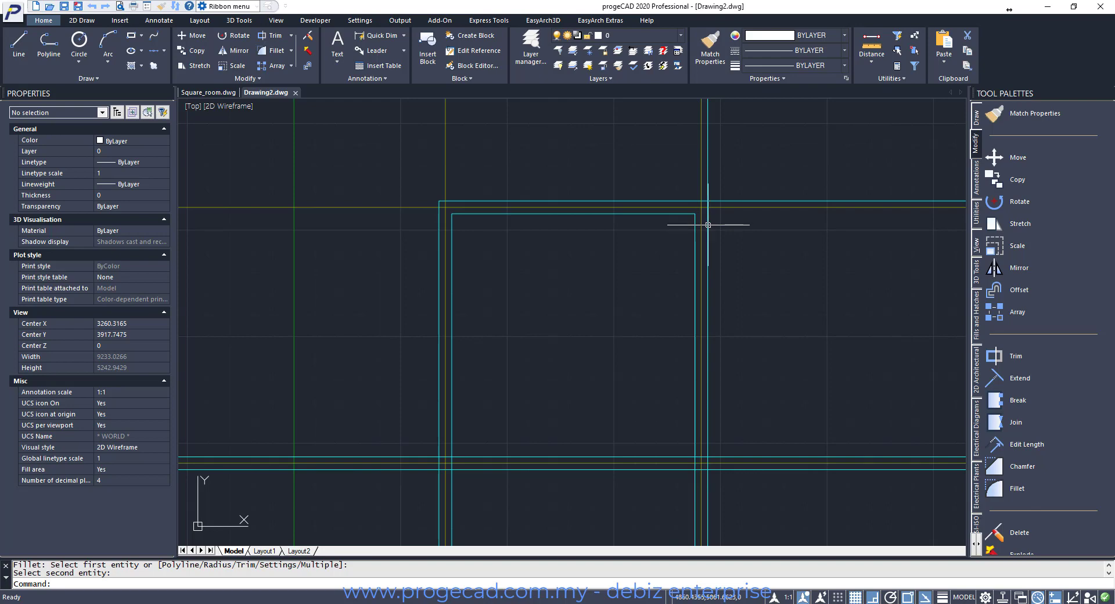
pyautogui.press('Return')
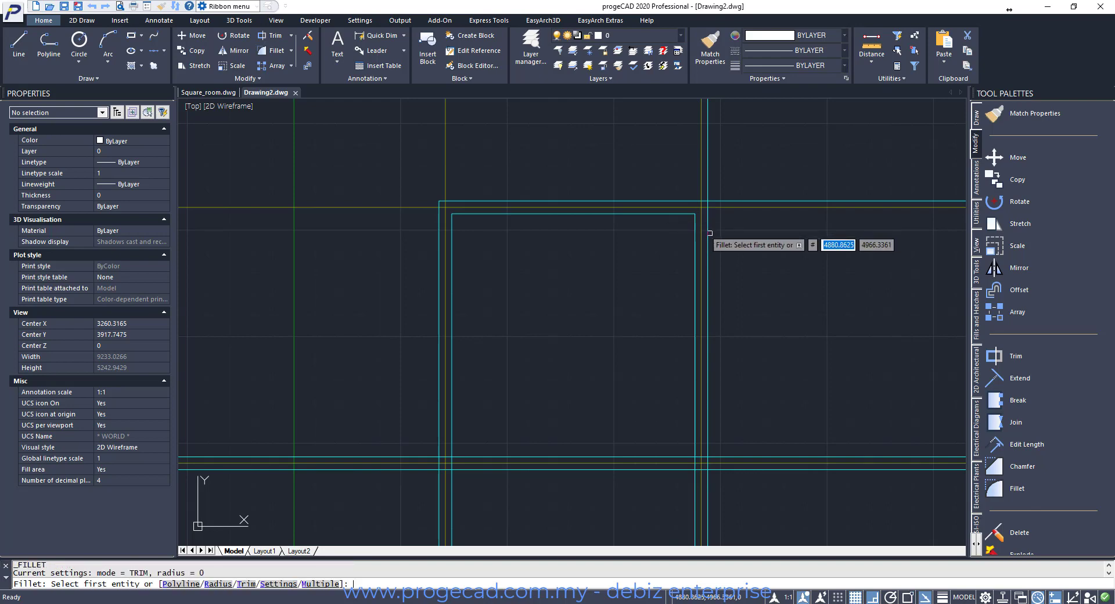
pyautogui.click(708, 237)
pyautogui.click(676, 200)
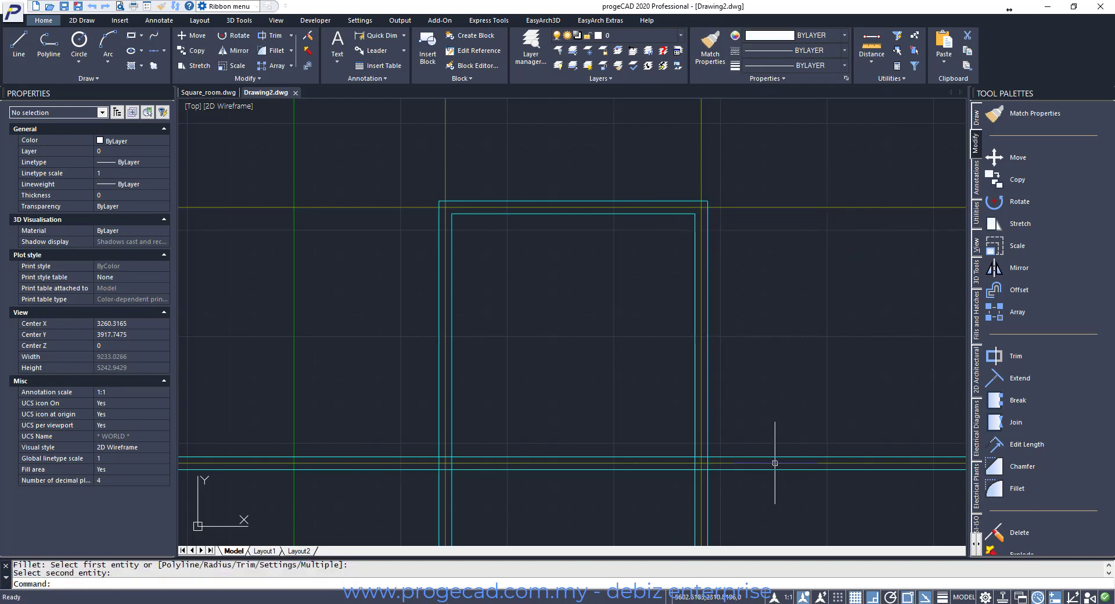
# Close the lower-right corner of the room by filleting its inner and outer wall lines with radius 0
pyautogui.press('Return')
pyautogui.click(695, 448)
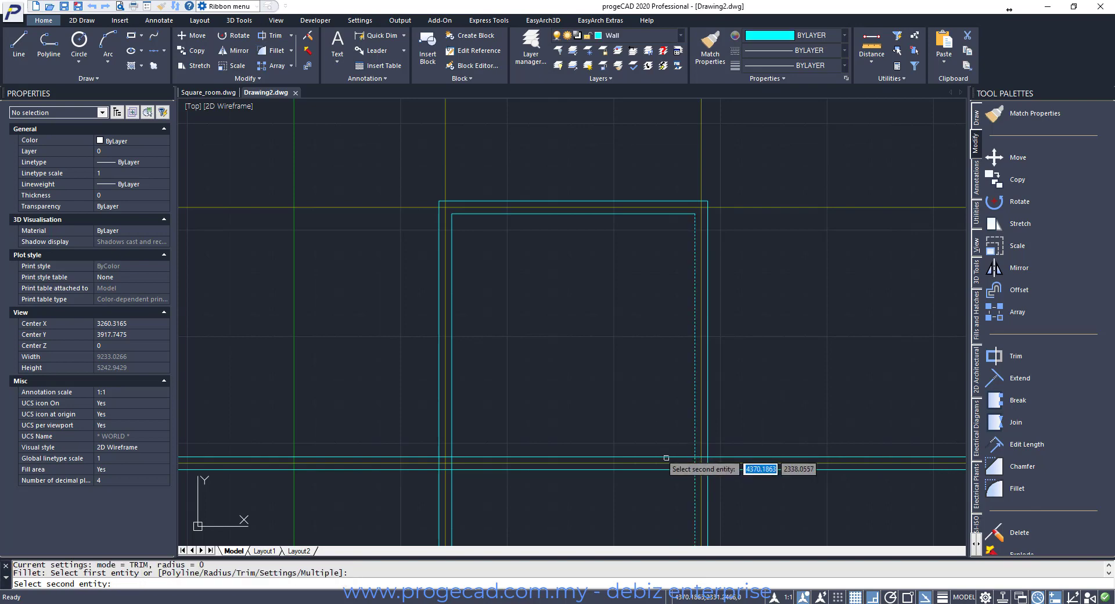
pyautogui.click(669, 457)
pyautogui.press('Return')
pyautogui.click(670, 469)
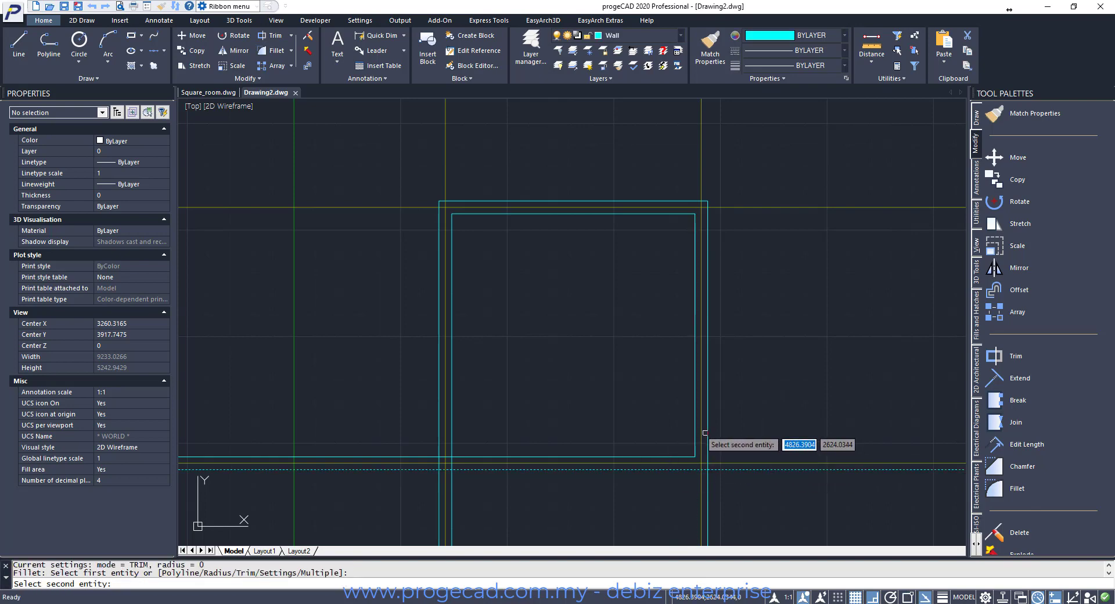
pyautogui.click(706, 433)
# Fillet the inner and outer wall lines at the lower-left corner with radius 0, closing both squares
pyautogui.press('Return')
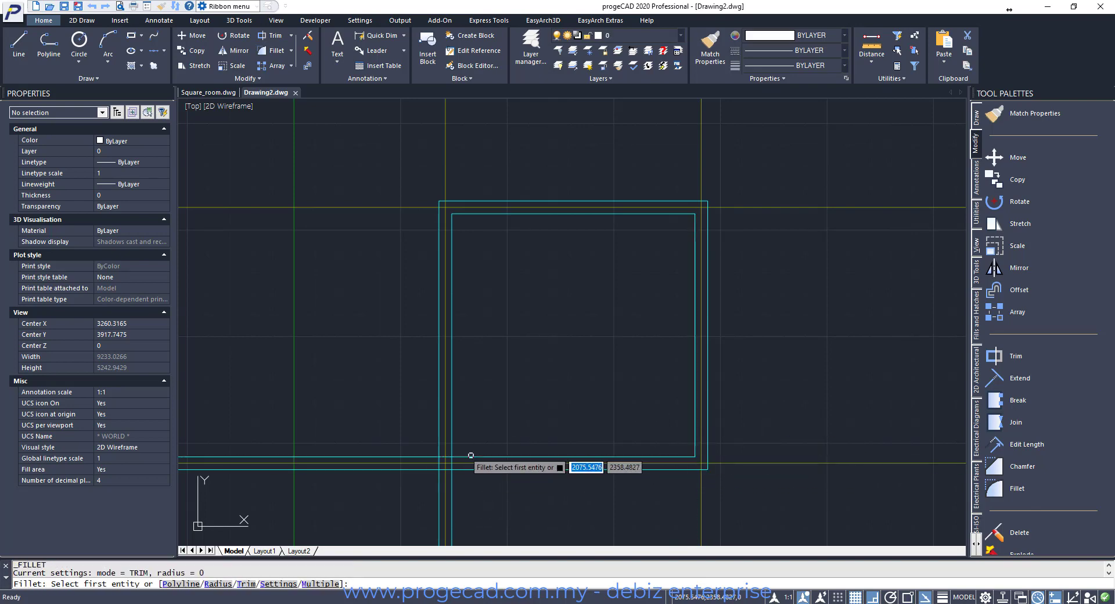
pyautogui.click(471, 456)
pyautogui.click(453, 424)
pyautogui.press('Return')
pyautogui.click(439, 424)
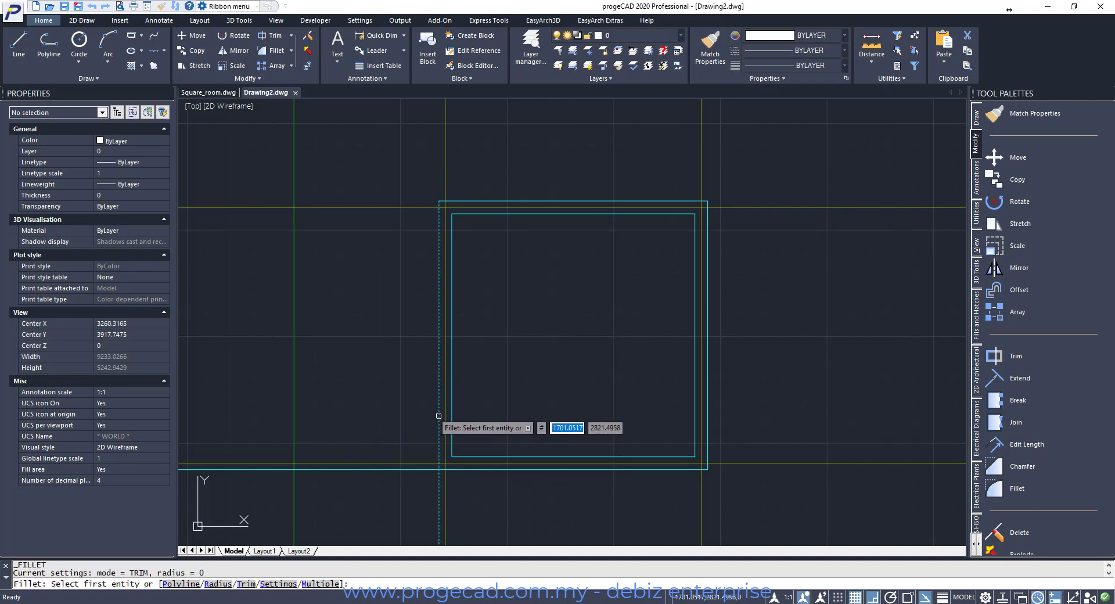
pyautogui.press('Escape')
pyautogui.press('Return')
pyautogui.click(482, 470)
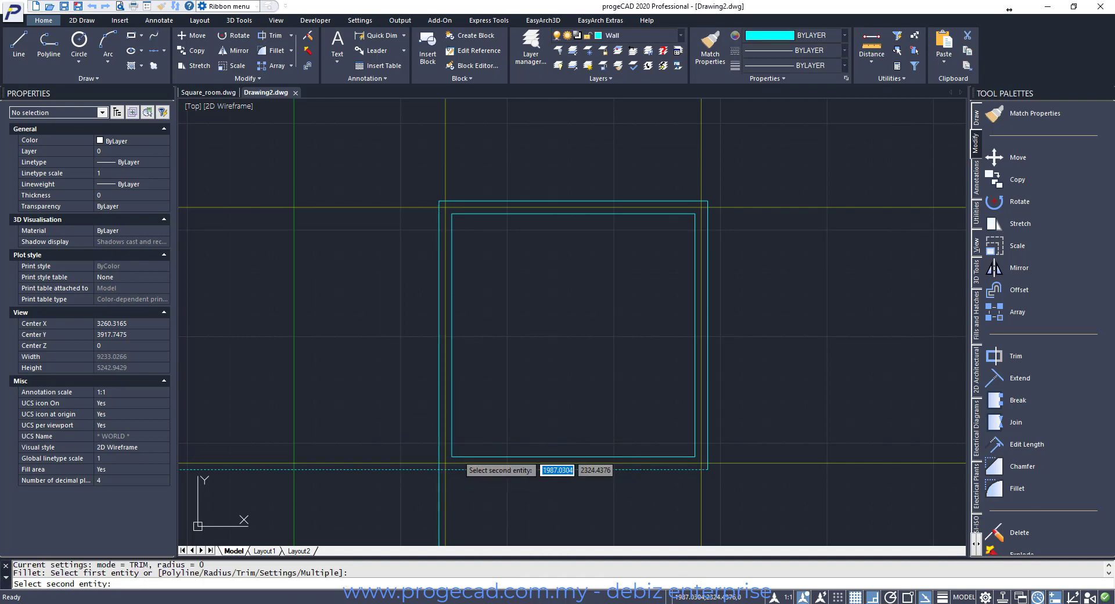
pyautogui.click(436, 399)
# Round the lower-left corner of the inner wall outline with a fillet of radius 500
pyautogui.write('z')
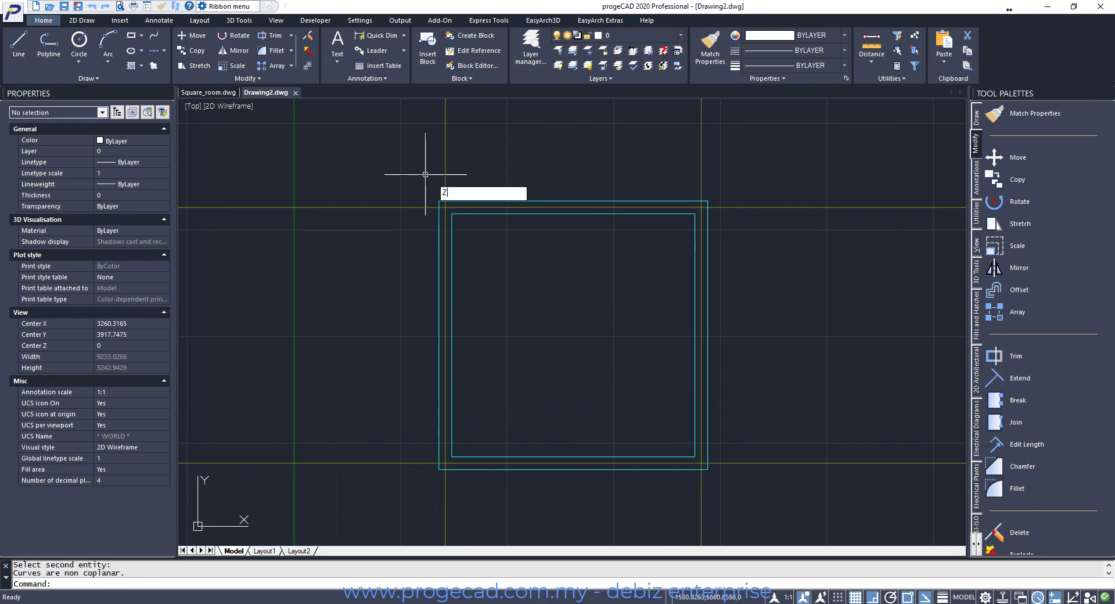
pyautogui.press('Return')
pyautogui.click(374, 161)
pyautogui.click(749, 487)
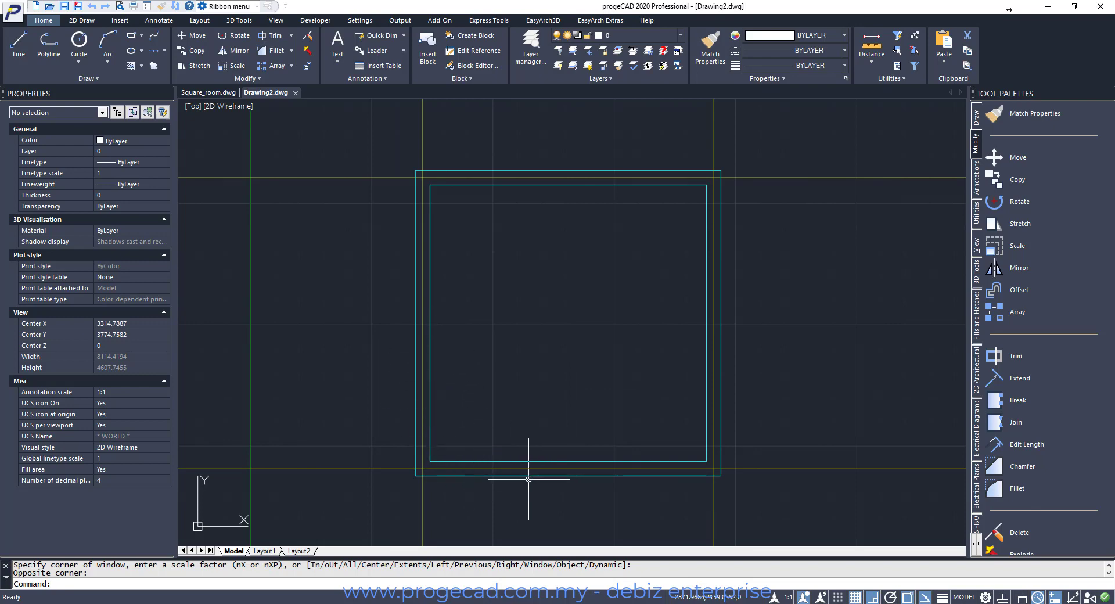
pyautogui.click(1029, 494)
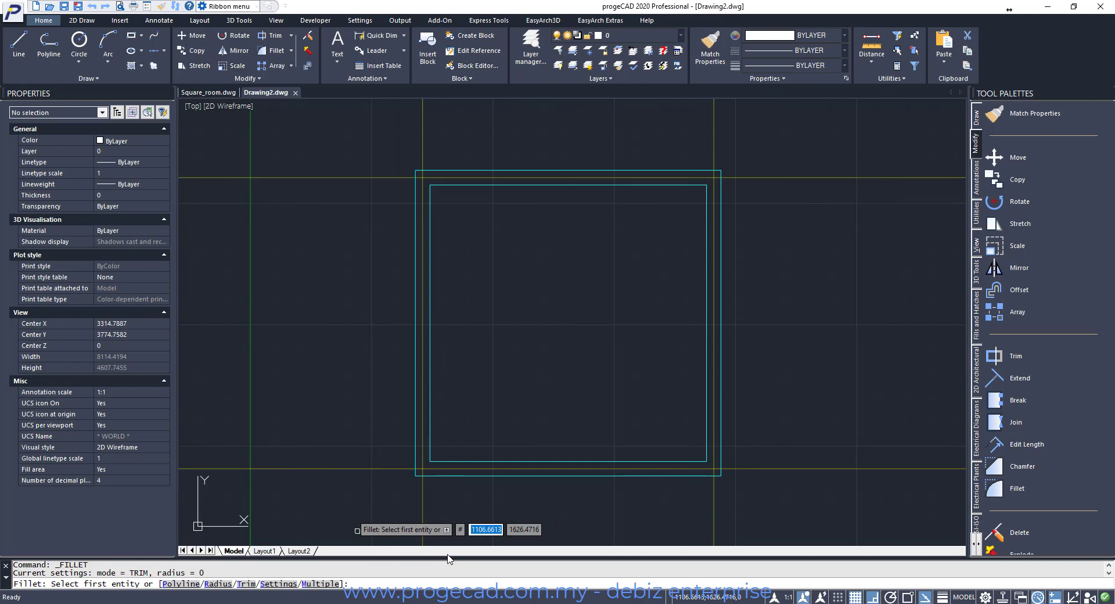
pyautogui.write('r')
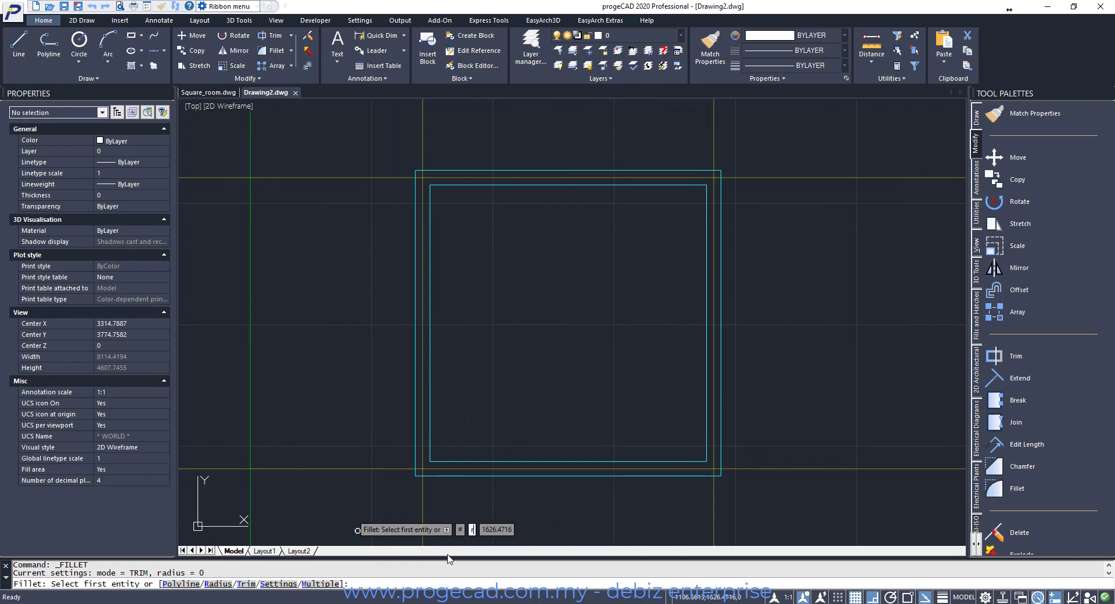
pyautogui.press('Return')
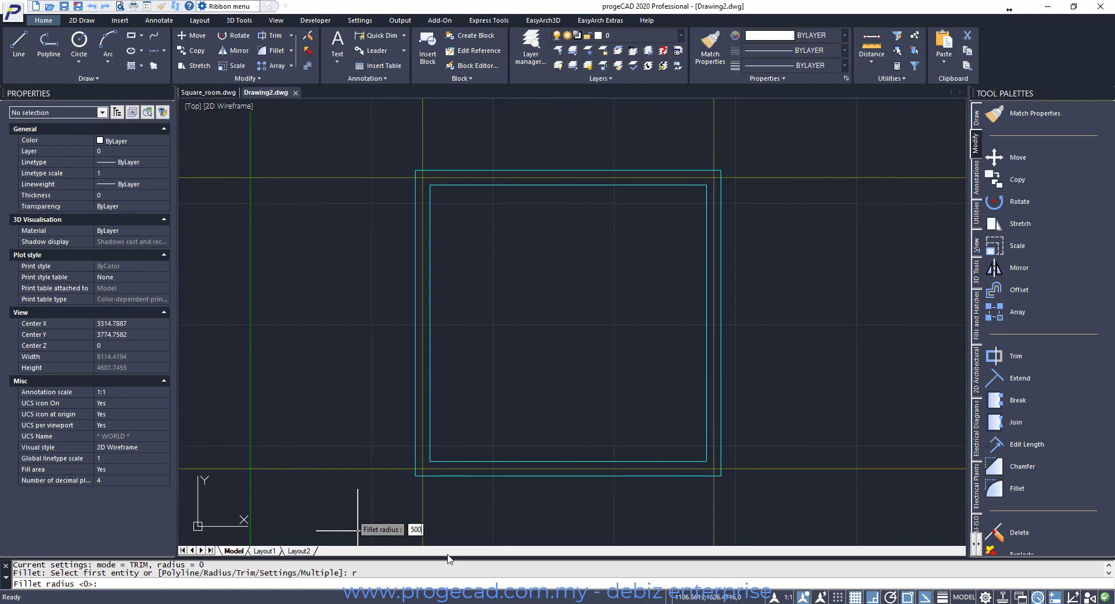
pyautogui.write('500')
pyautogui.press('Return')
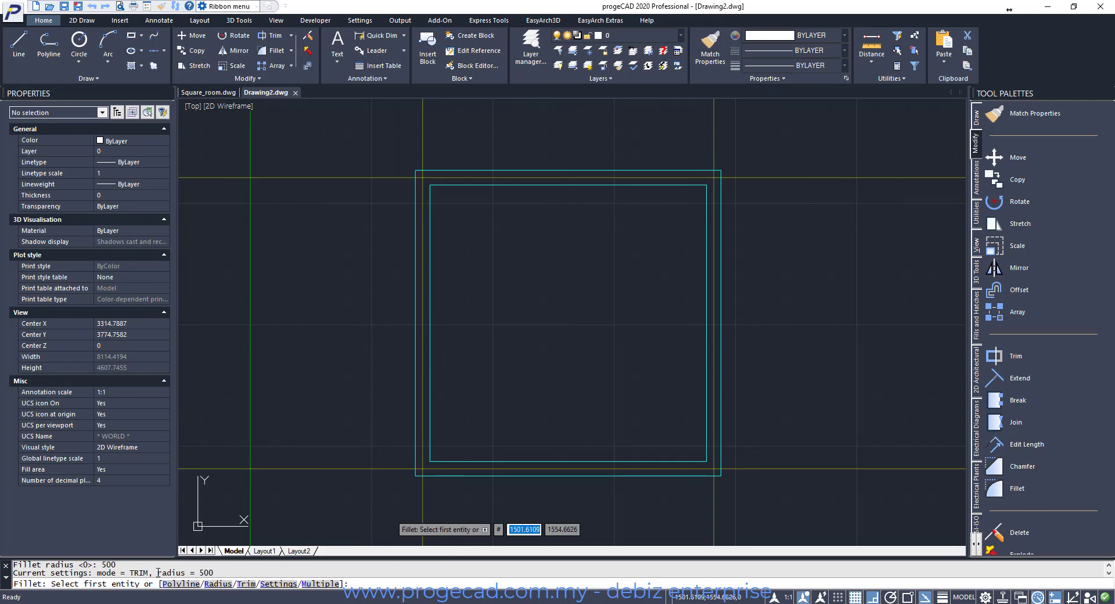
pyautogui.click(546, 460)
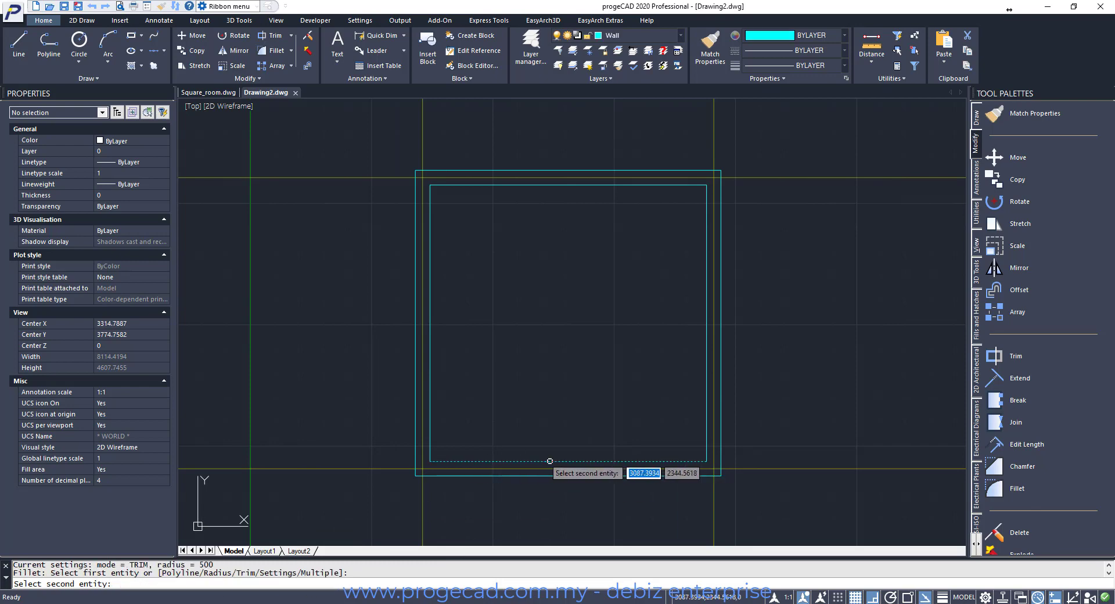
pyautogui.click(430, 314)
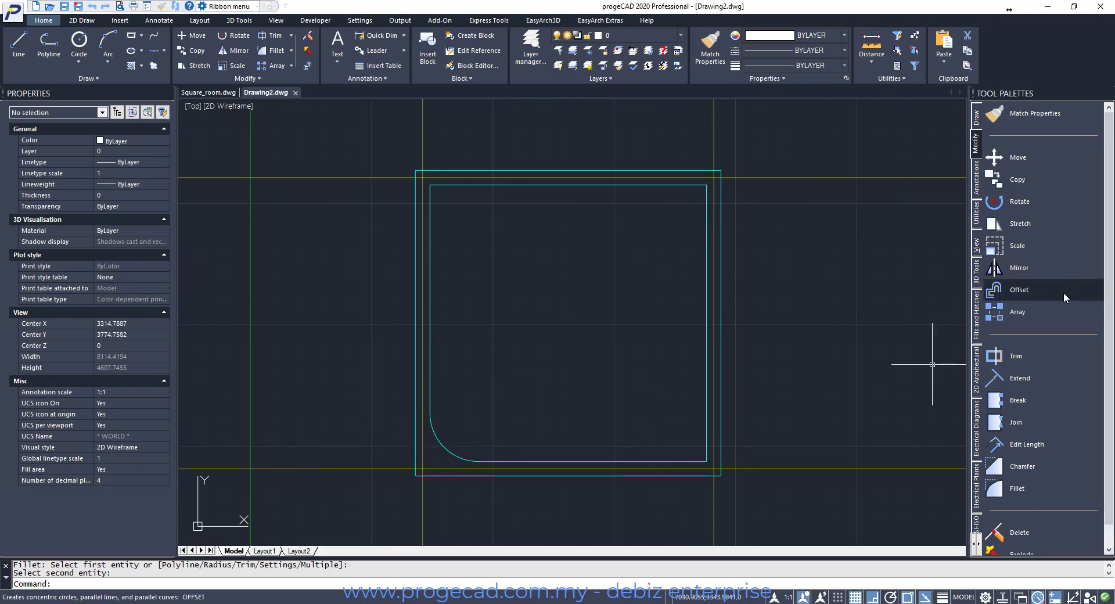
# Offset the inner corner arc outward by 150 to create the outer wall's curve
pyautogui.click(1045, 293)
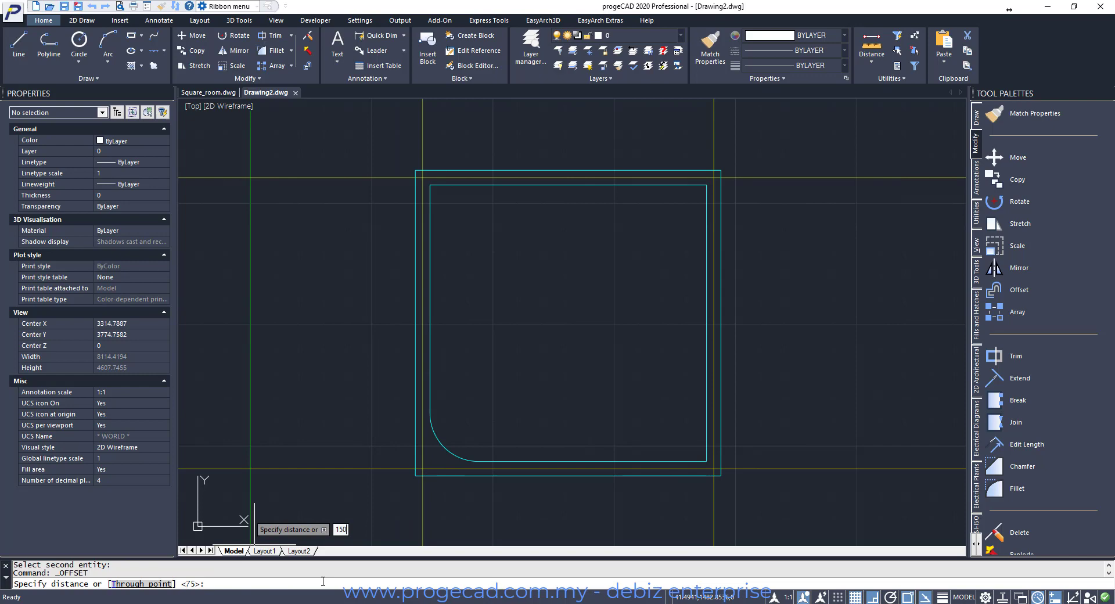
pyautogui.write('150')
pyautogui.press('Return')
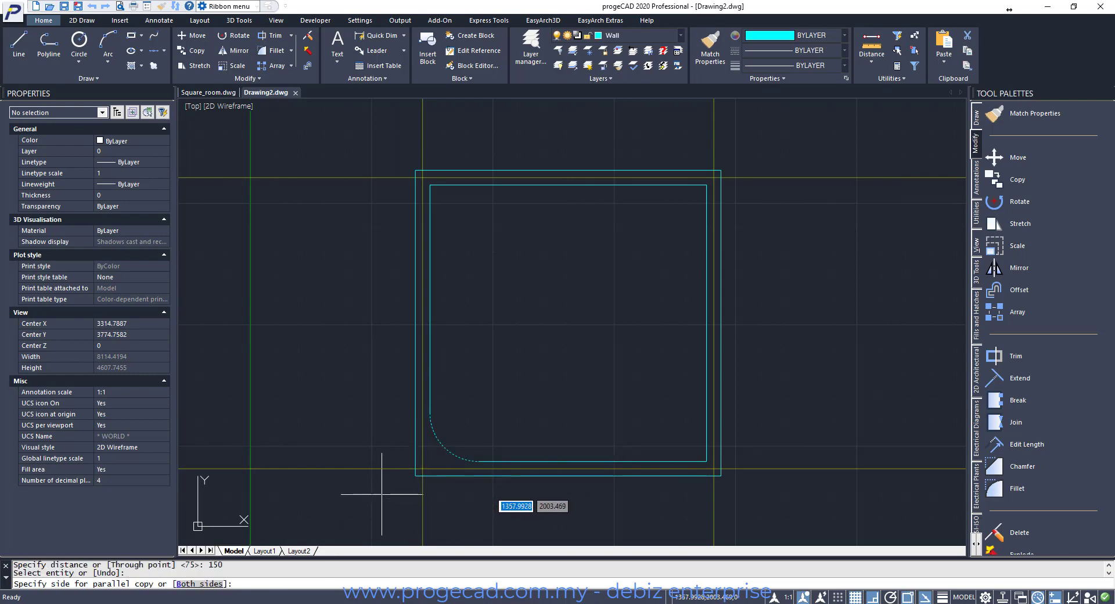
pyautogui.click(390, 490)
pyautogui.press('Escape')
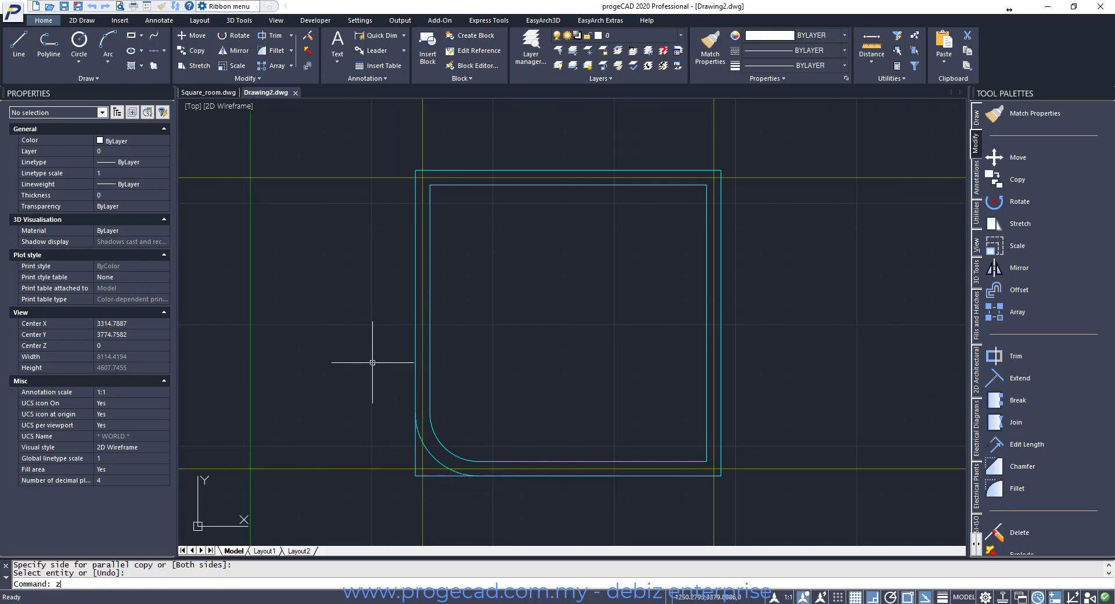
# Trim the outer wall's horizontal and vertical line ends beyond the lower-left corner, using the outer arc as cutting edge
pyautogui.write('z')
pyautogui.press('Return')
pyautogui.click(312, 289)
pyautogui.click(599, 512)
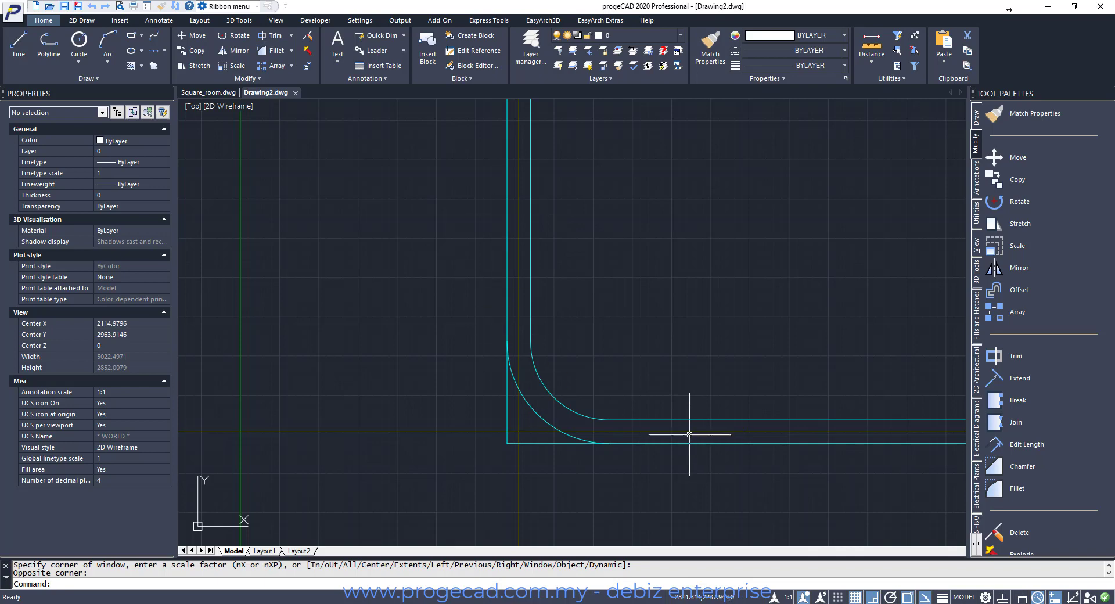
pyautogui.press('Escape')
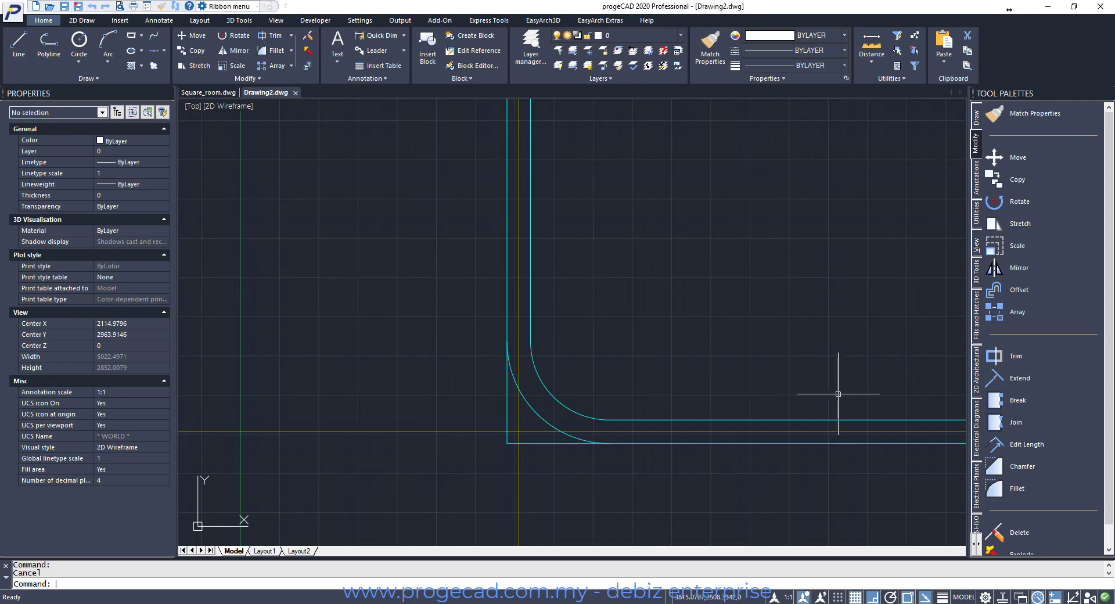
pyautogui.click(994, 355)
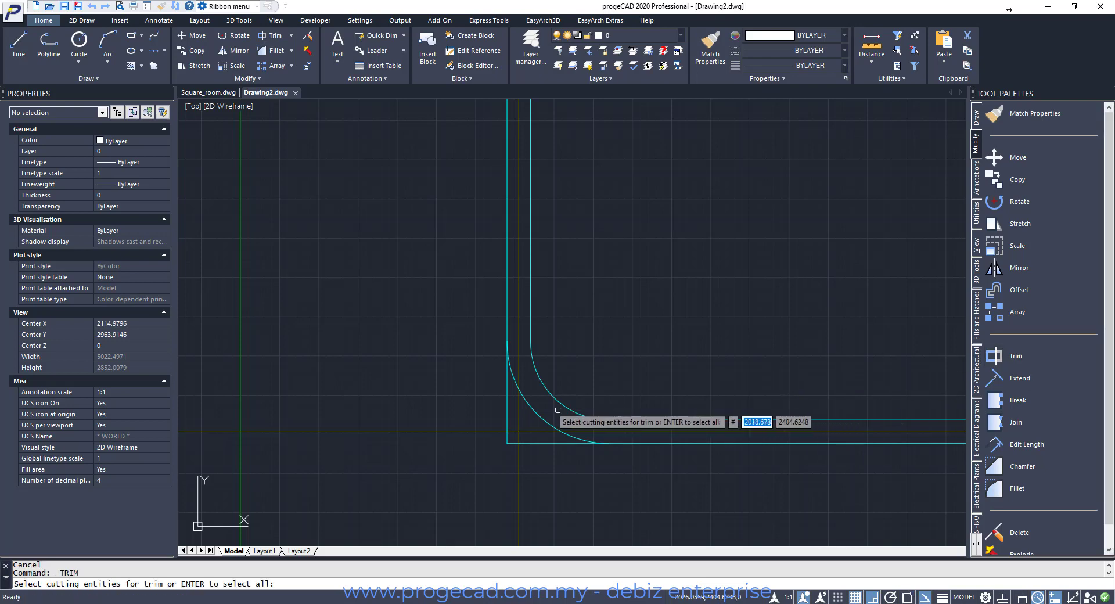
pyautogui.click(537, 417)
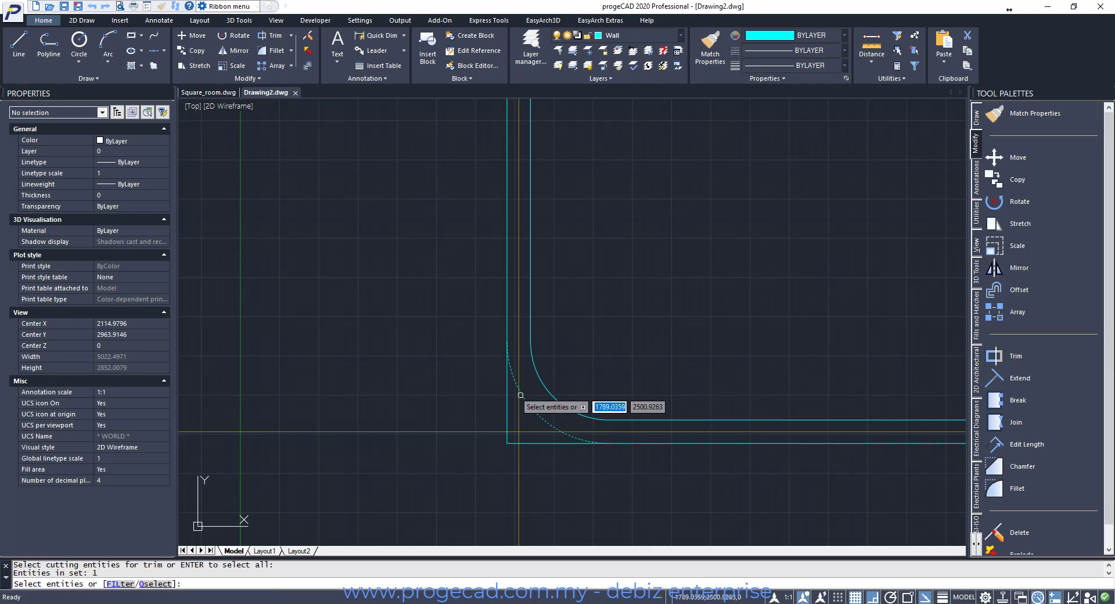
pyautogui.press('Return')
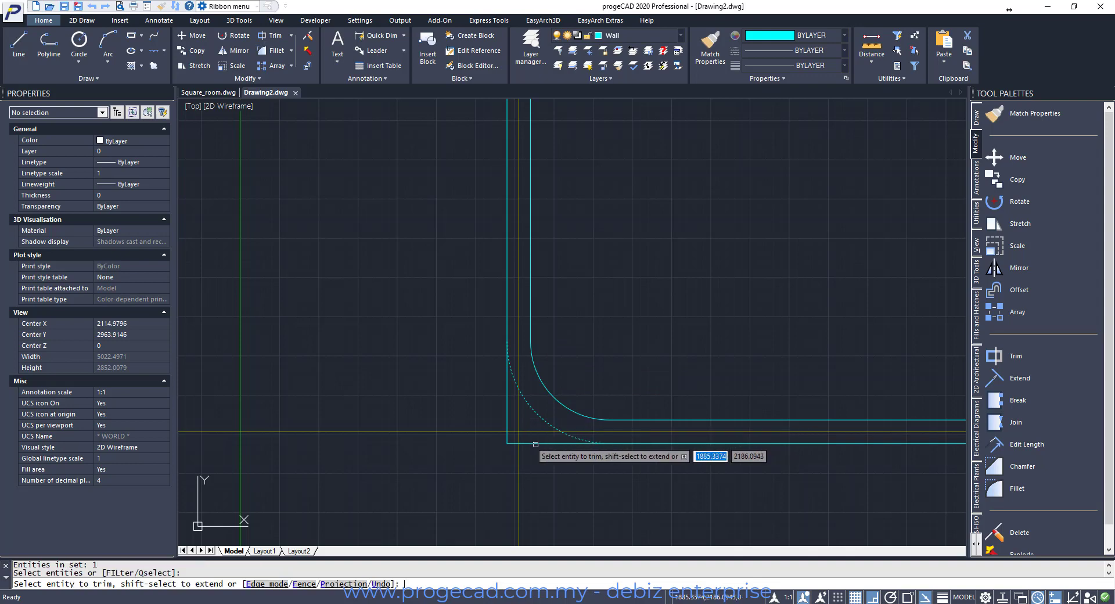
pyautogui.click(535, 445)
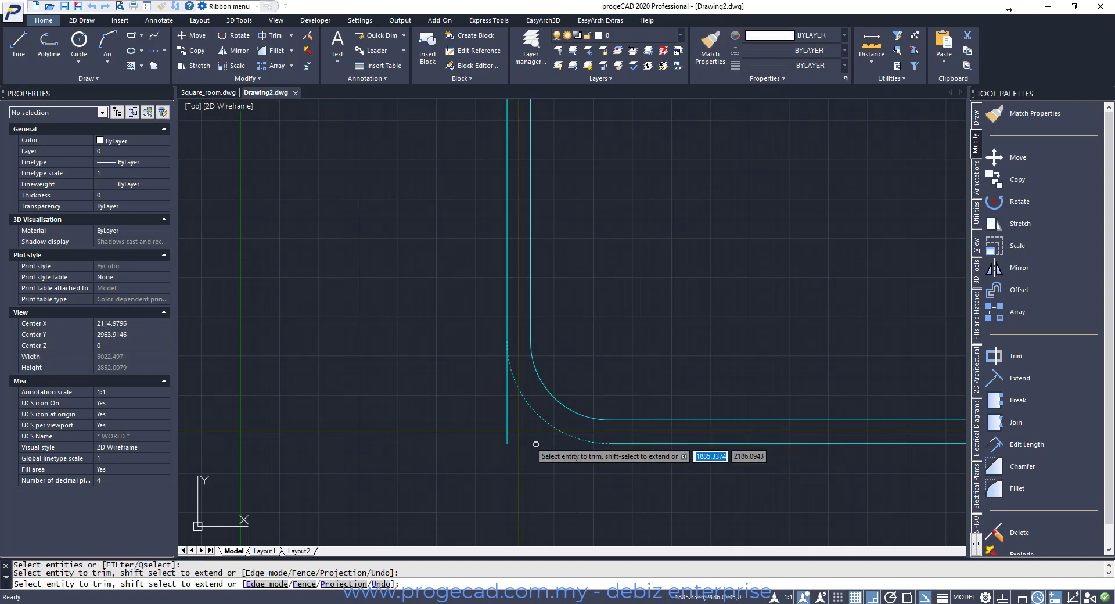
pyautogui.click(509, 409)
pyautogui.press('Return')
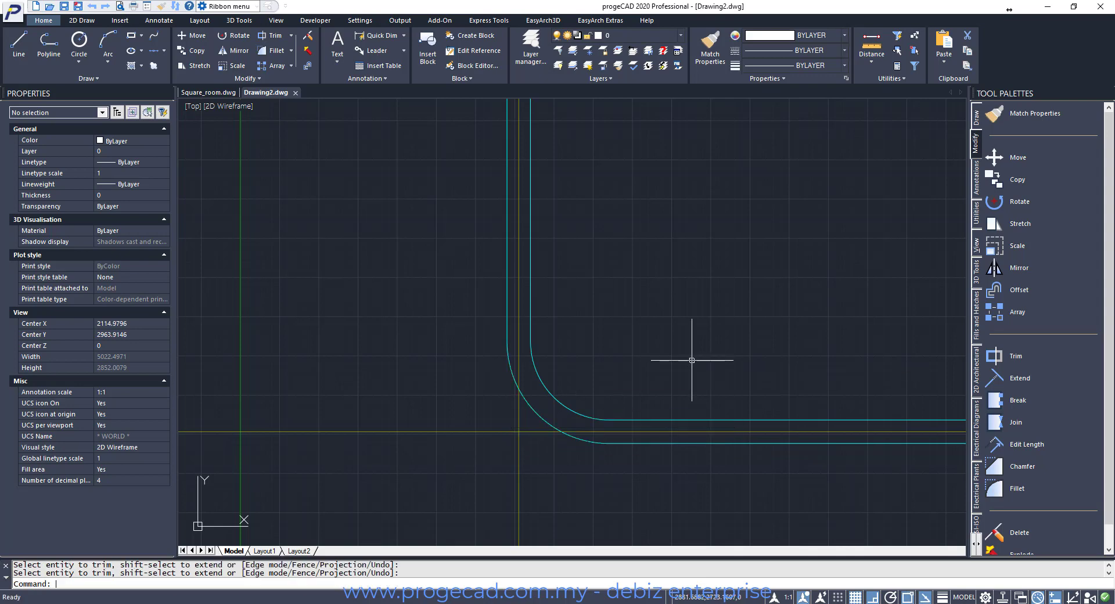
# Check the whole room outline against the reference plan in Square_room.dwg, then return to Drawing2.dwg
pyautogui.scroll(-5, 692, 360)
pyautogui.write('z')
pyautogui.press('Return')
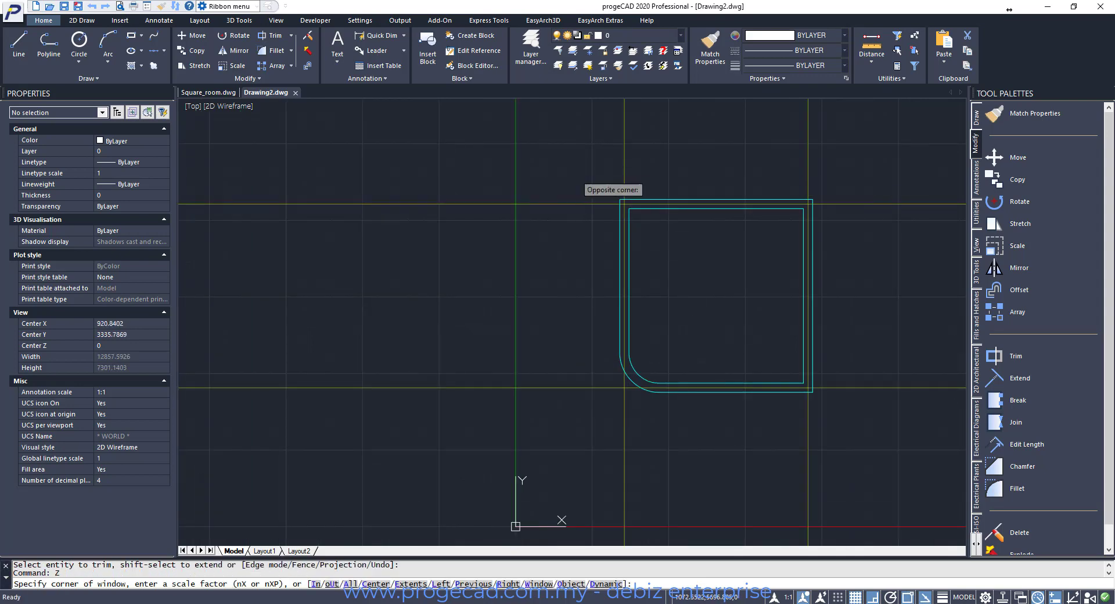
pyautogui.click(582, 177)
pyautogui.moveTo(842, 364); pyautogui.dragTo(866, 427)
pyautogui.click(866, 420)
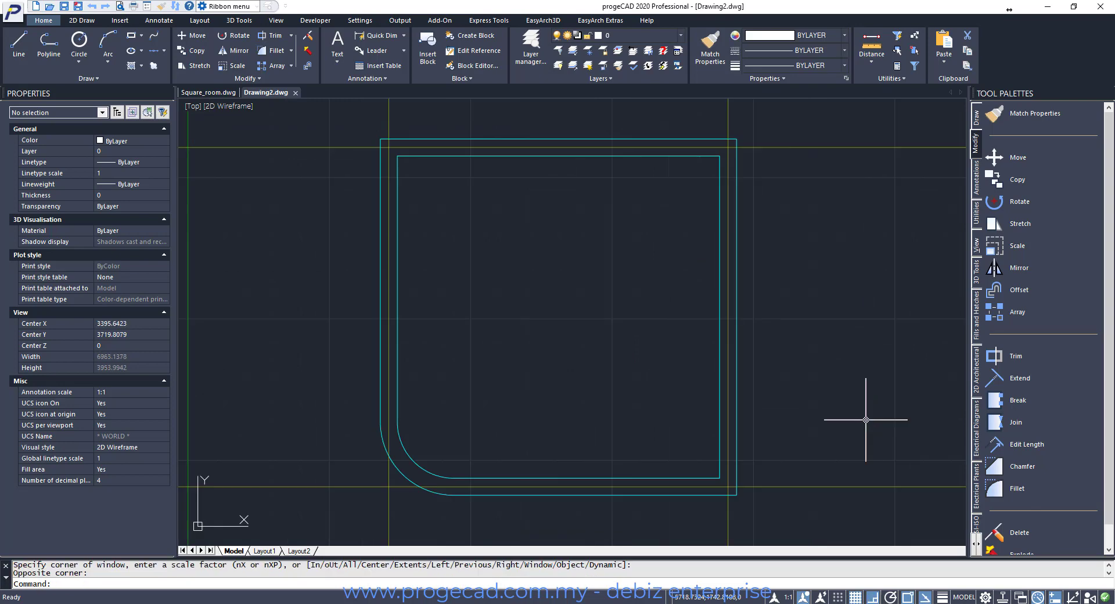
pyautogui.click(208, 92)
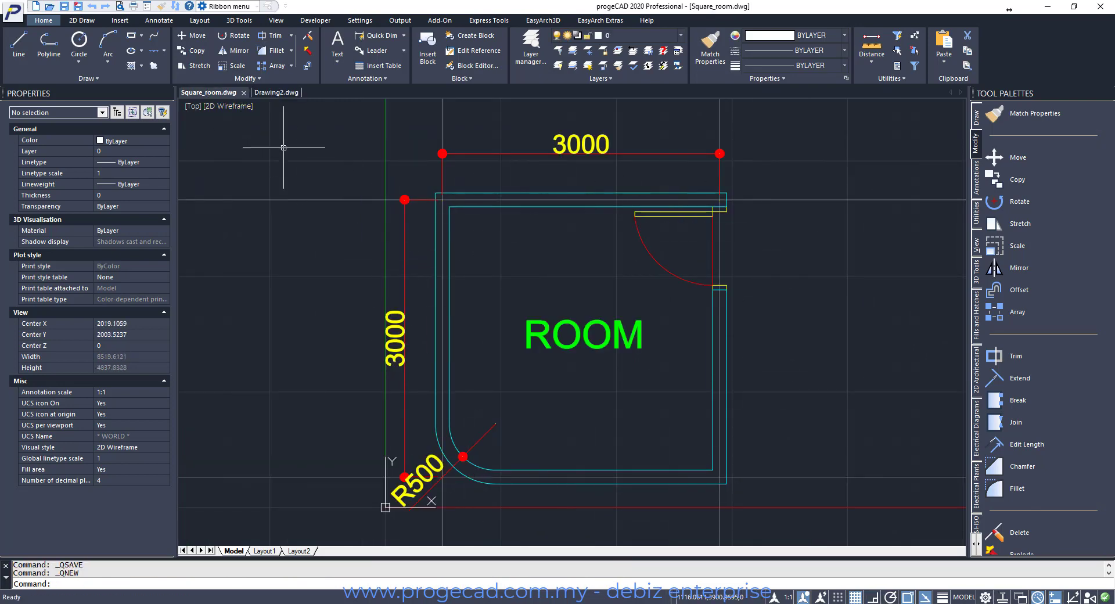
pyautogui.click(273, 93)
pyautogui.scroll(-3, 645, 314)
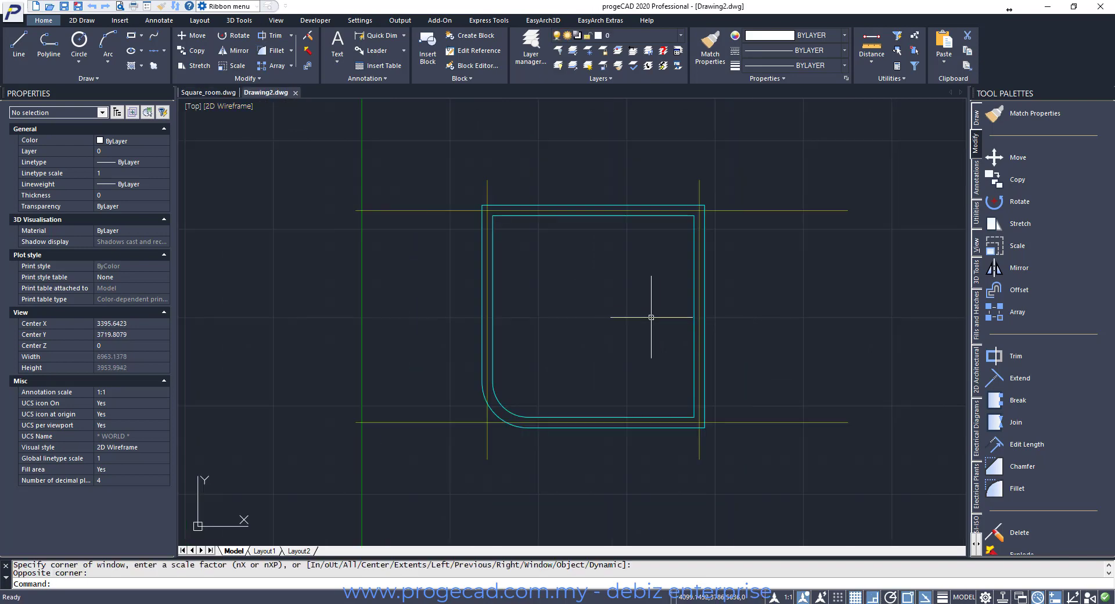
# Compare the room outline with the door opening on the right wall in Square_room.dwg, then return to Drawing2.dwg
pyautogui.press('Return')
pyautogui.click(477, 186)
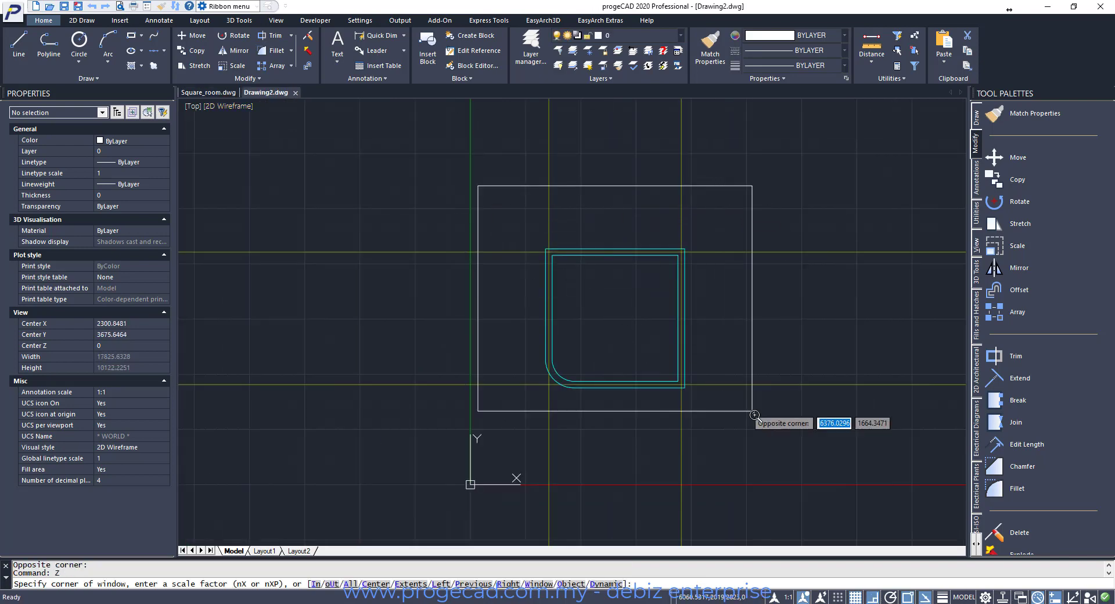
pyautogui.click(760, 445)
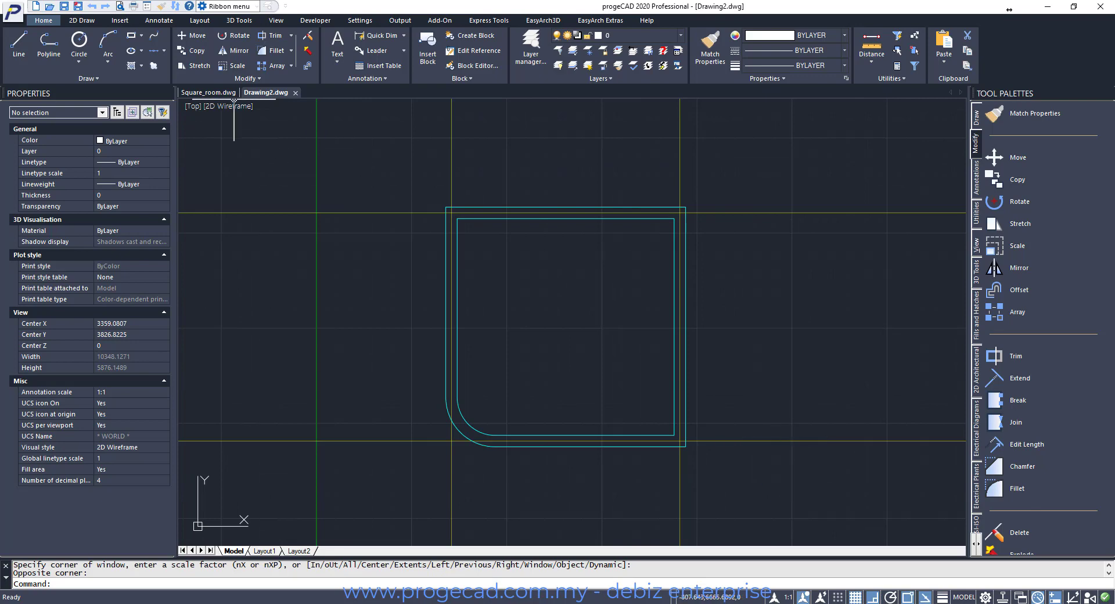
pyautogui.click(207, 94)
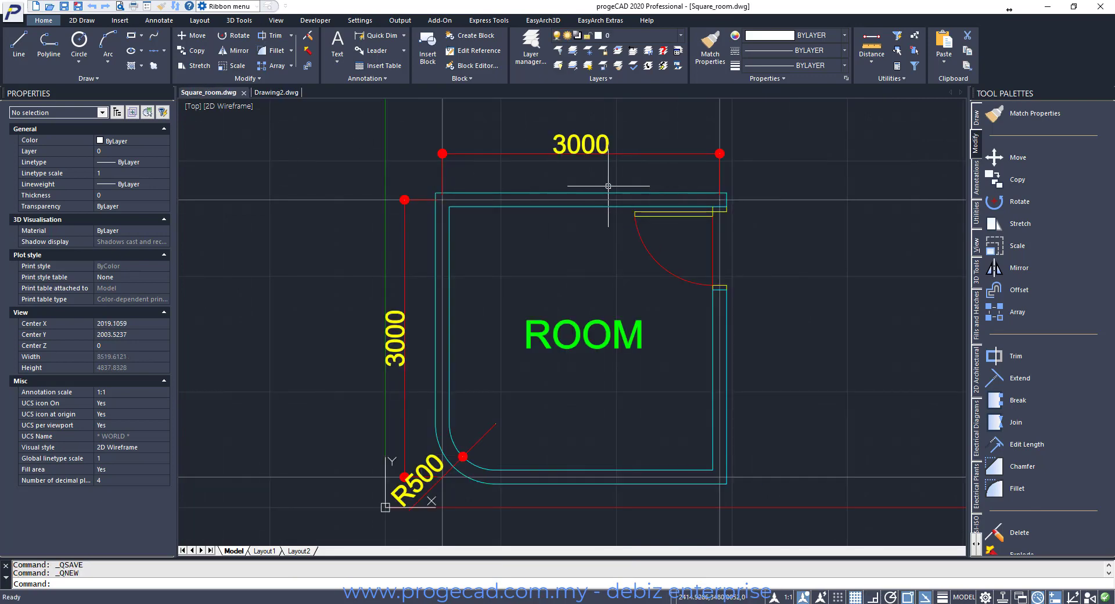
pyautogui.write('z')
pyautogui.press('Return')
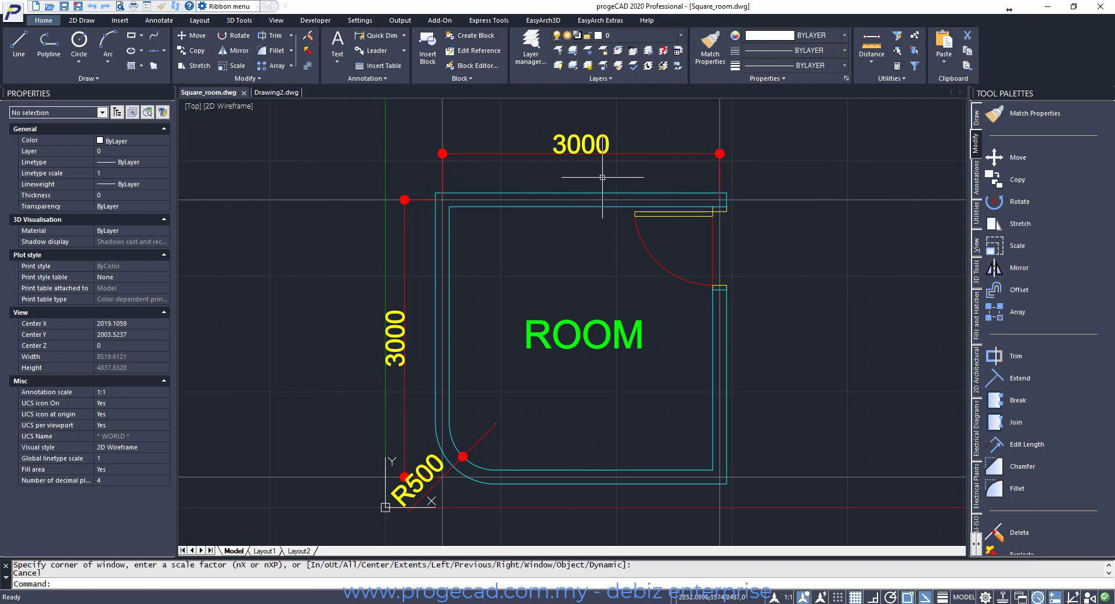
pyautogui.hotkey('ctrl', 'Tab')
# Extend the inner line of the top wall to the outer line of the right wall at the upper-right corner
pyautogui.write('z')
pyautogui.press('Return')
pyautogui.click(535, 178)
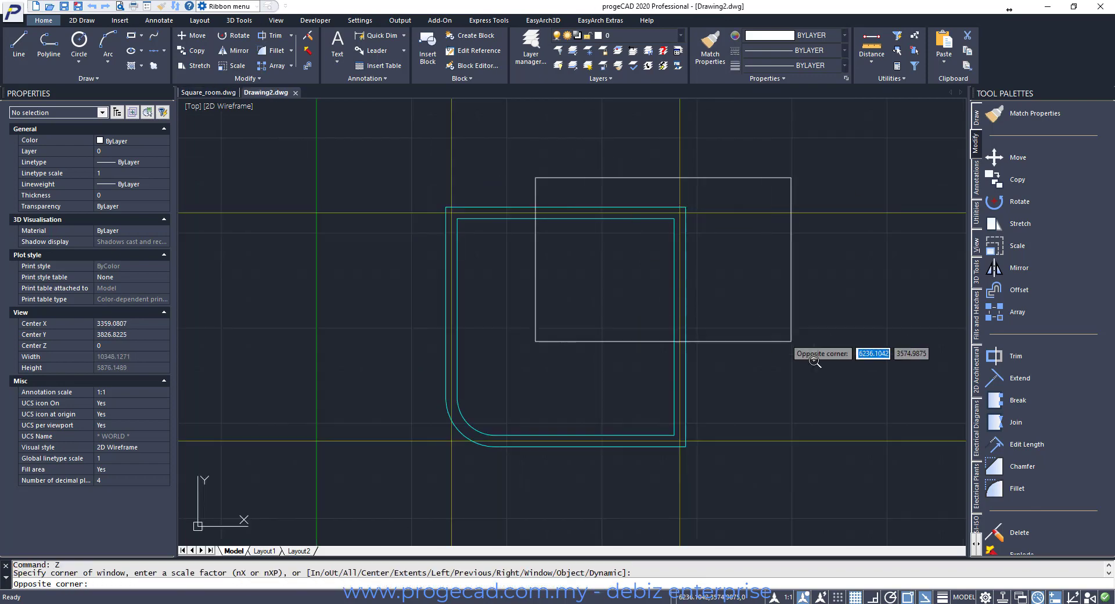
pyautogui.click(792, 341)
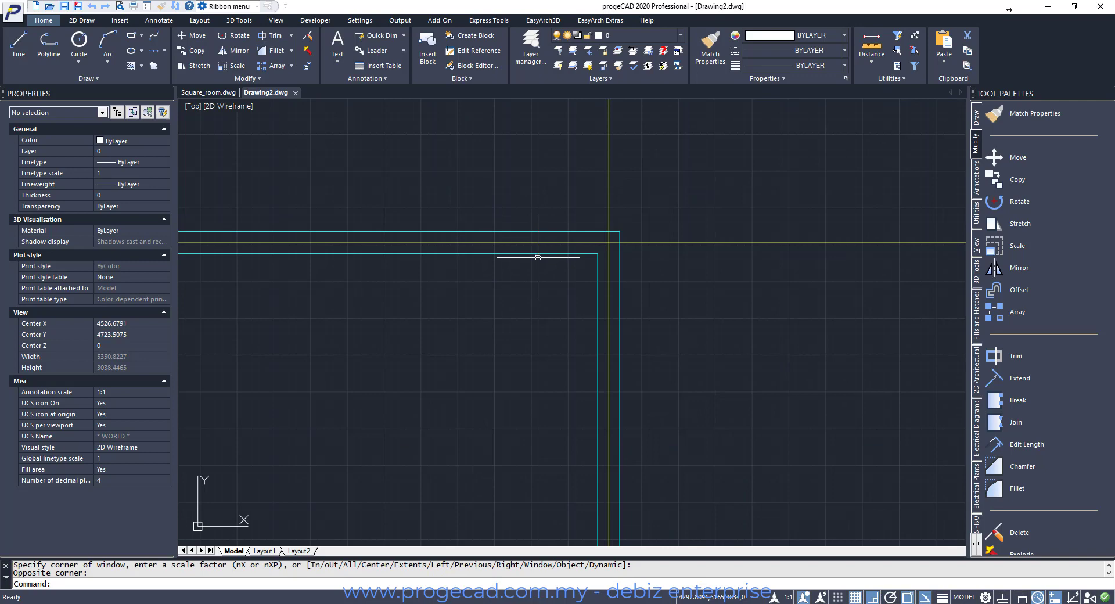
pyautogui.click(1015, 380)
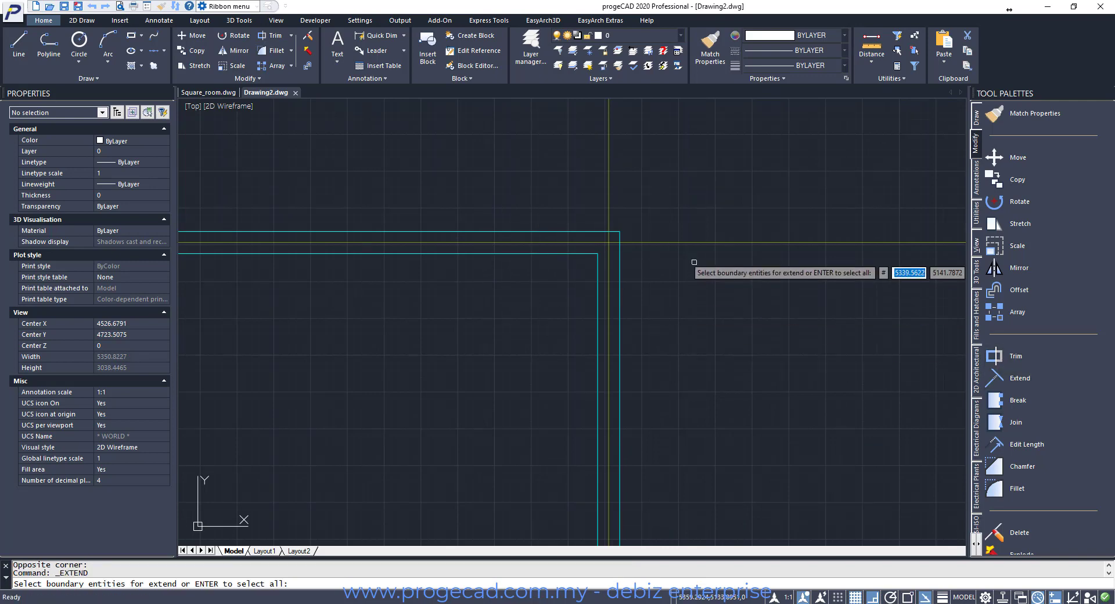
pyautogui.click(619, 252)
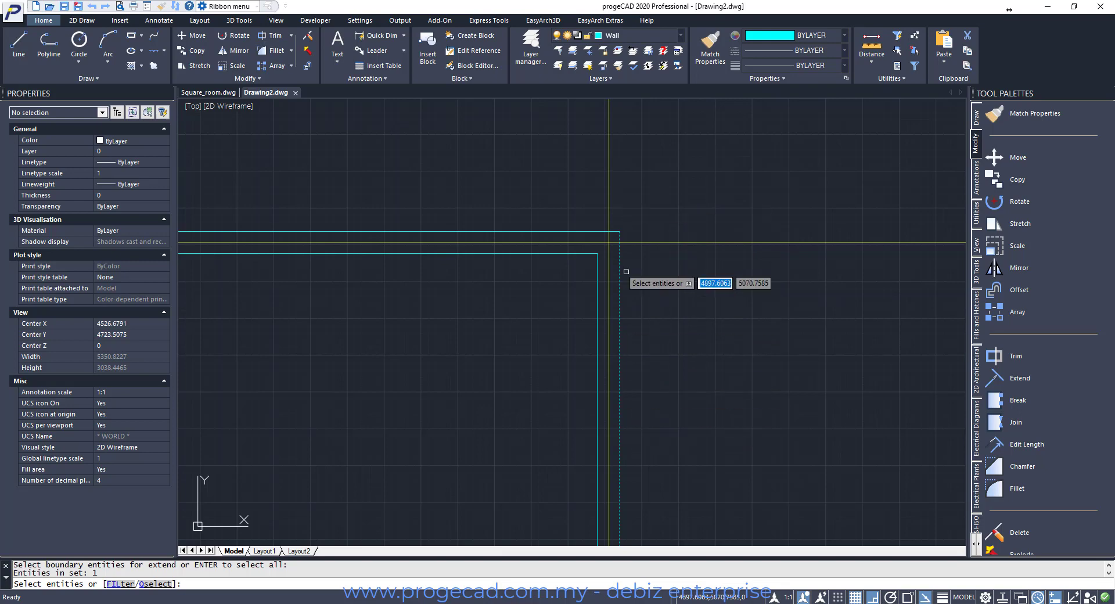
pyautogui.press('Return')
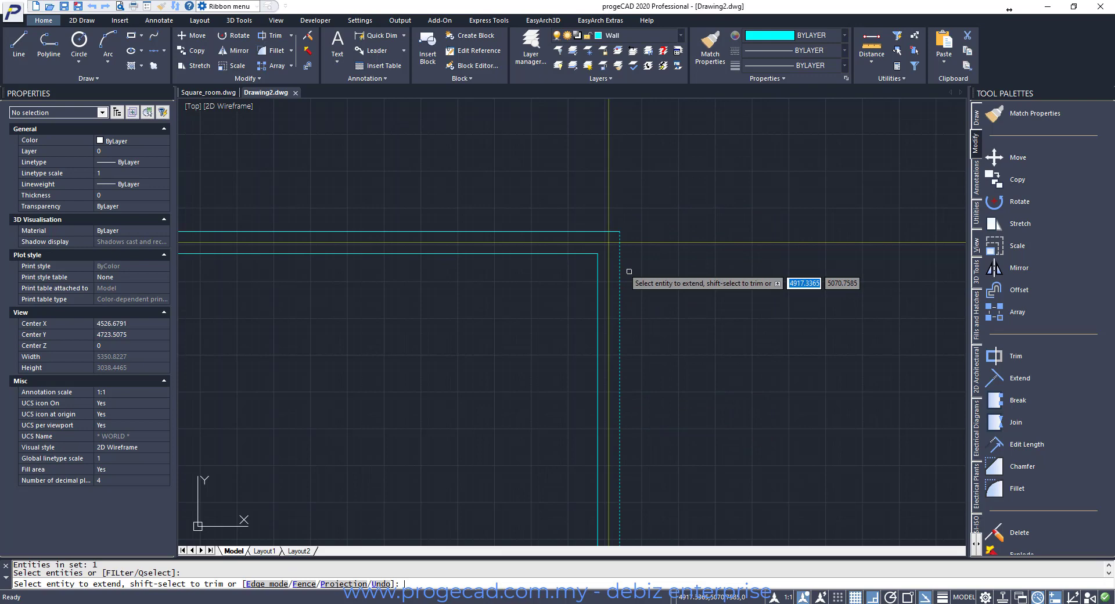
pyautogui.click(588, 254)
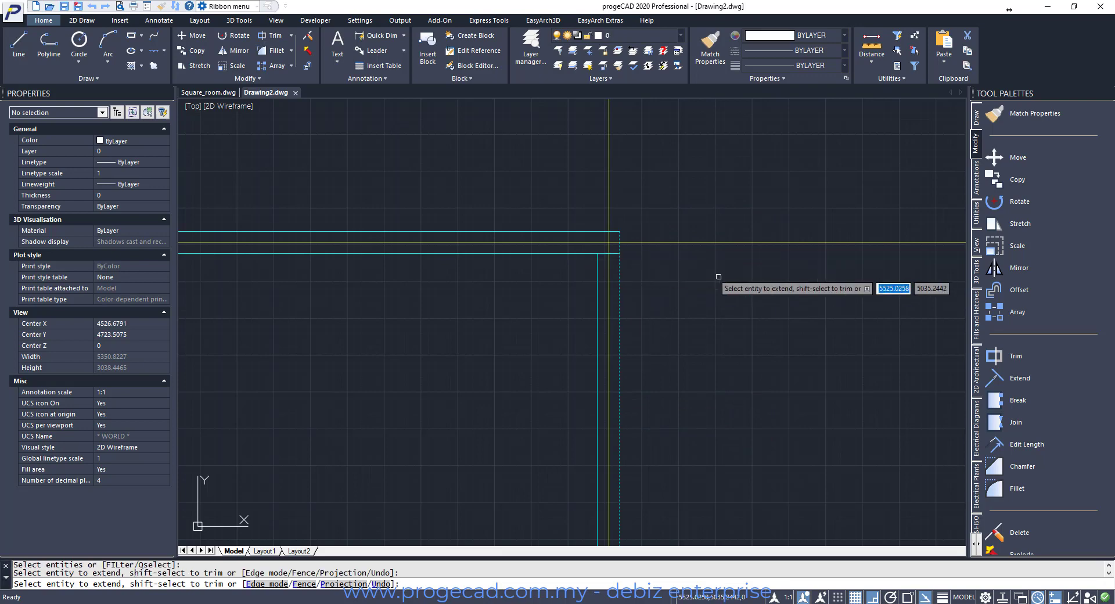
pyautogui.press('Return')
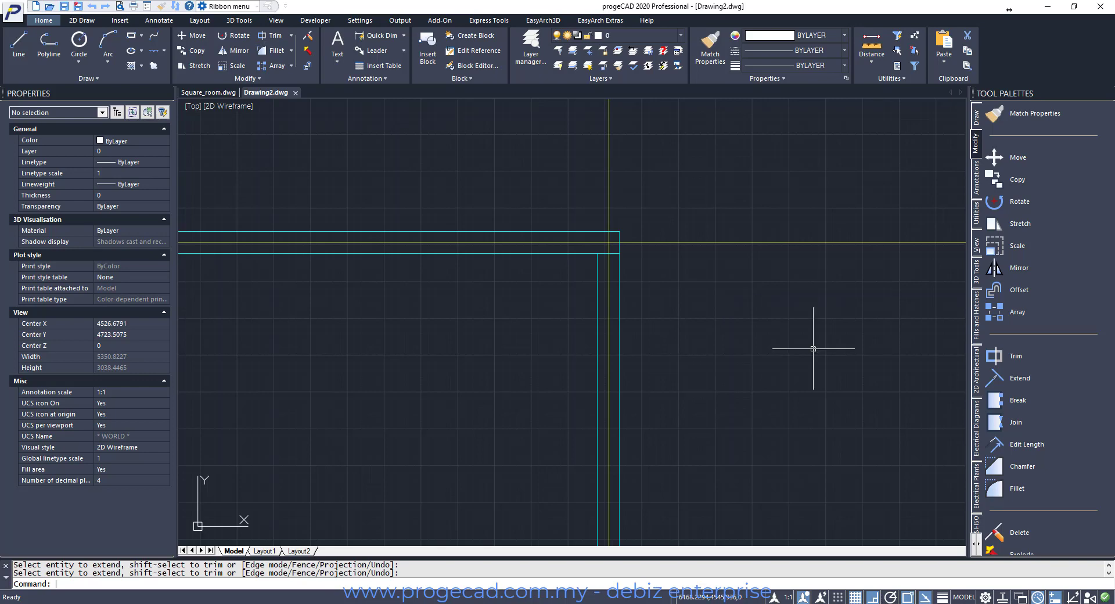
# Offset the inner line of the top wall 900 downward to mark the lower limit of the door opening
pyautogui.click(1040, 291)
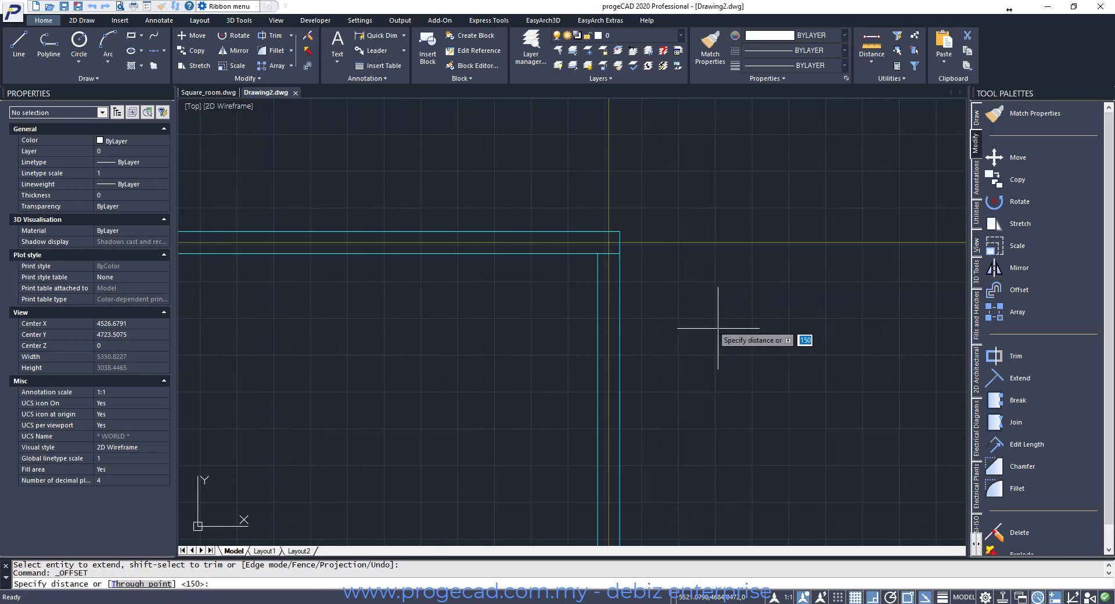
pyautogui.write('900')
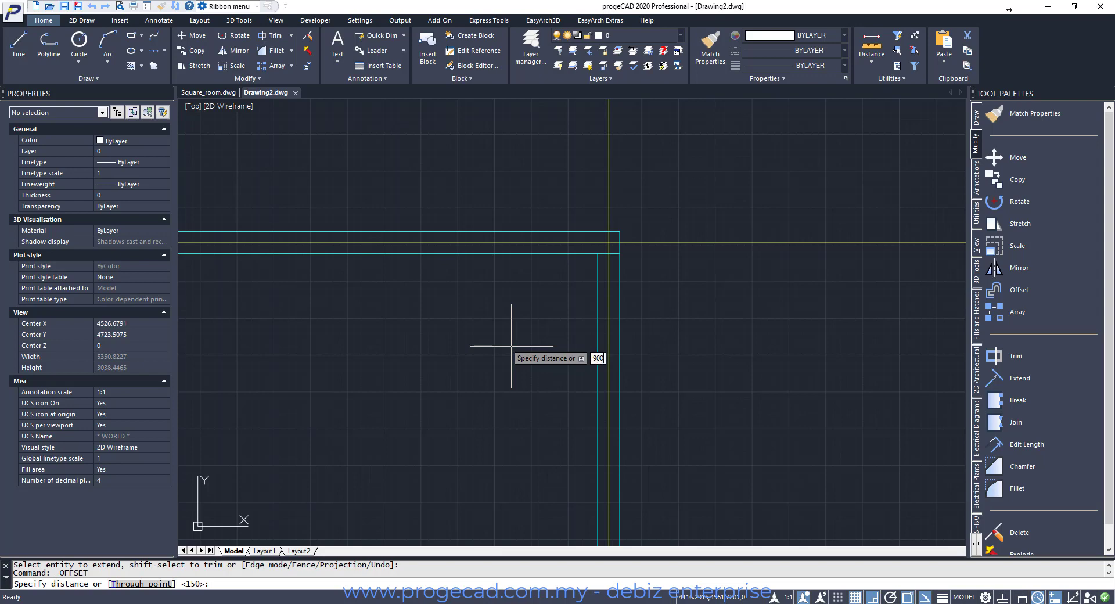
pyautogui.press('Return')
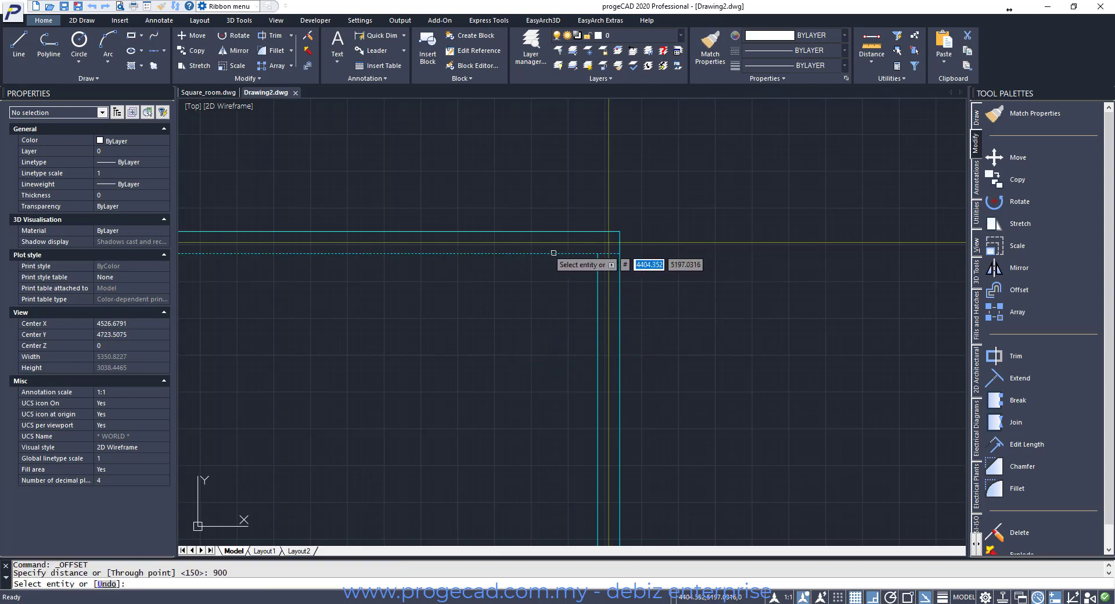
pyautogui.click(554, 254)
pyautogui.click(552, 464)
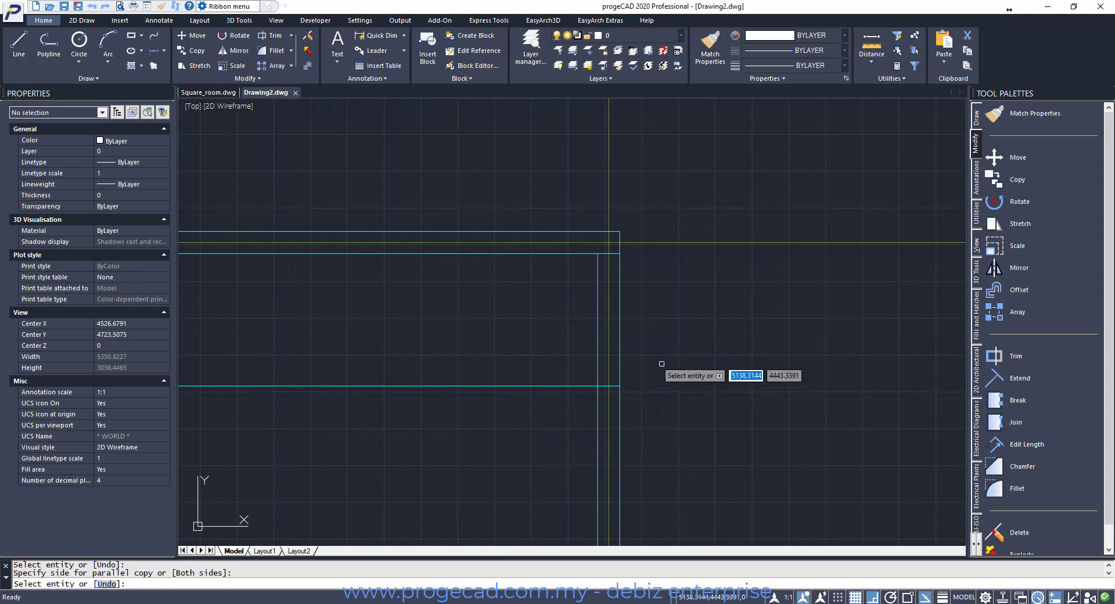
pyautogui.press('Return')
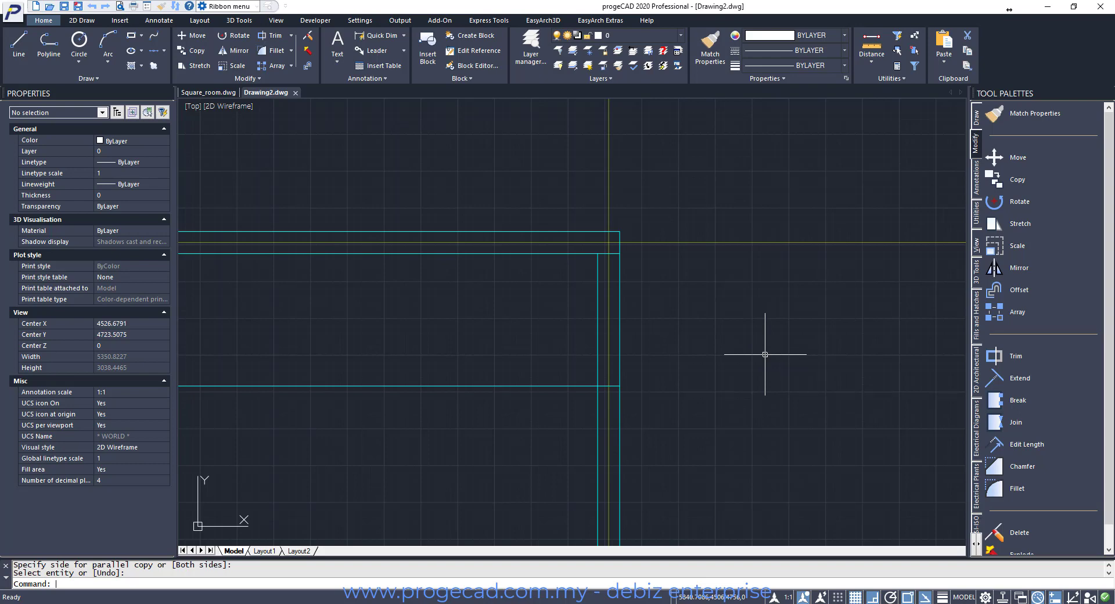
# Offset the top wall's inner line 50 downward and the lower door-opening line 50 upward to form the door jambs
pyautogui.click(1040, 291)
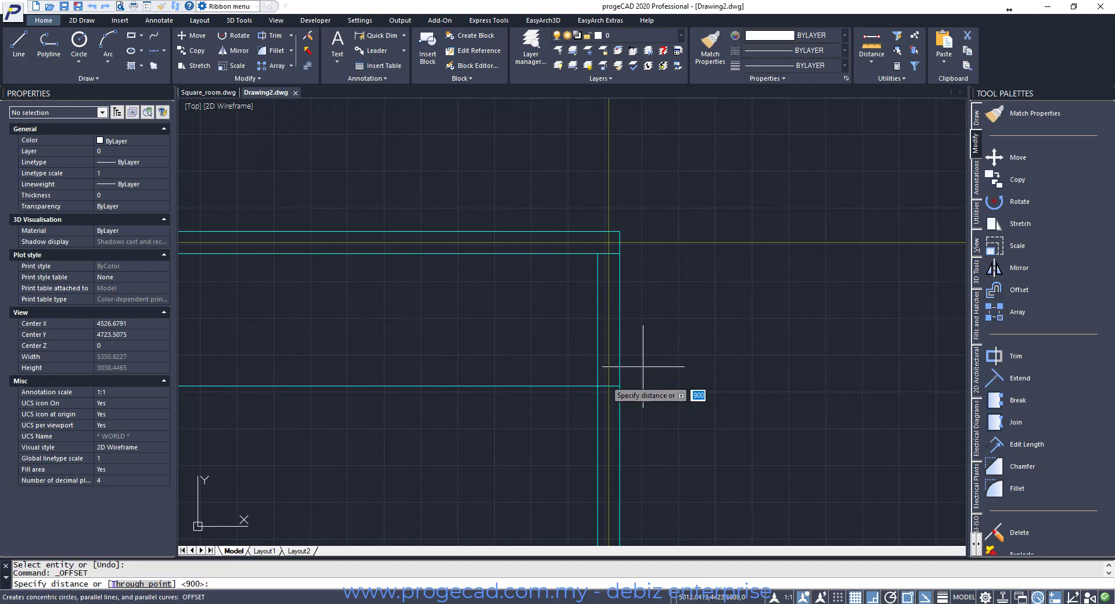
pyautogui.write('50')
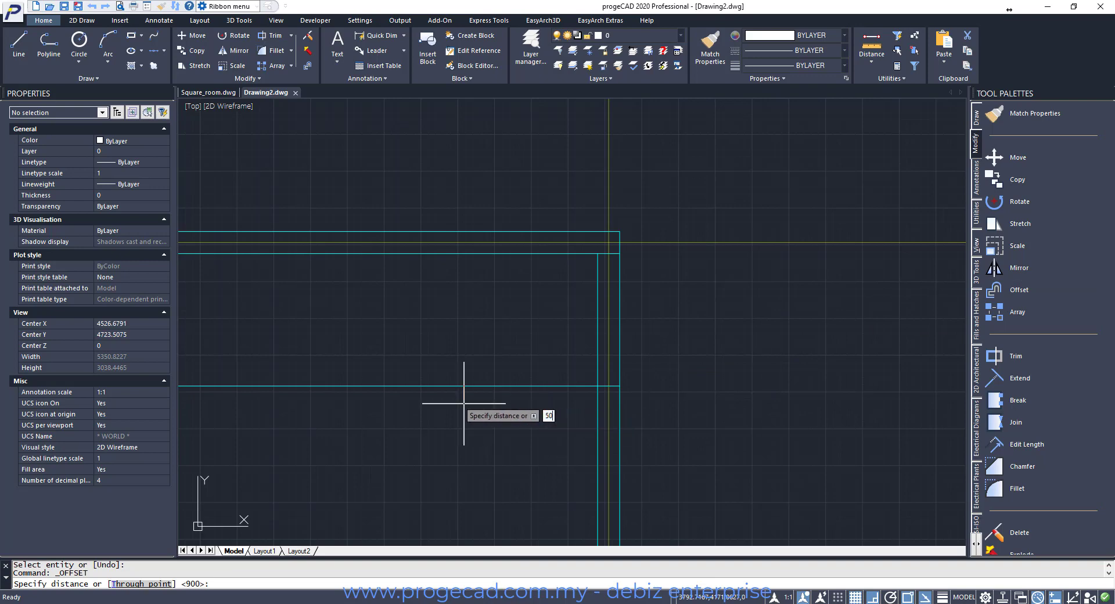
pyautogui.press('Return')
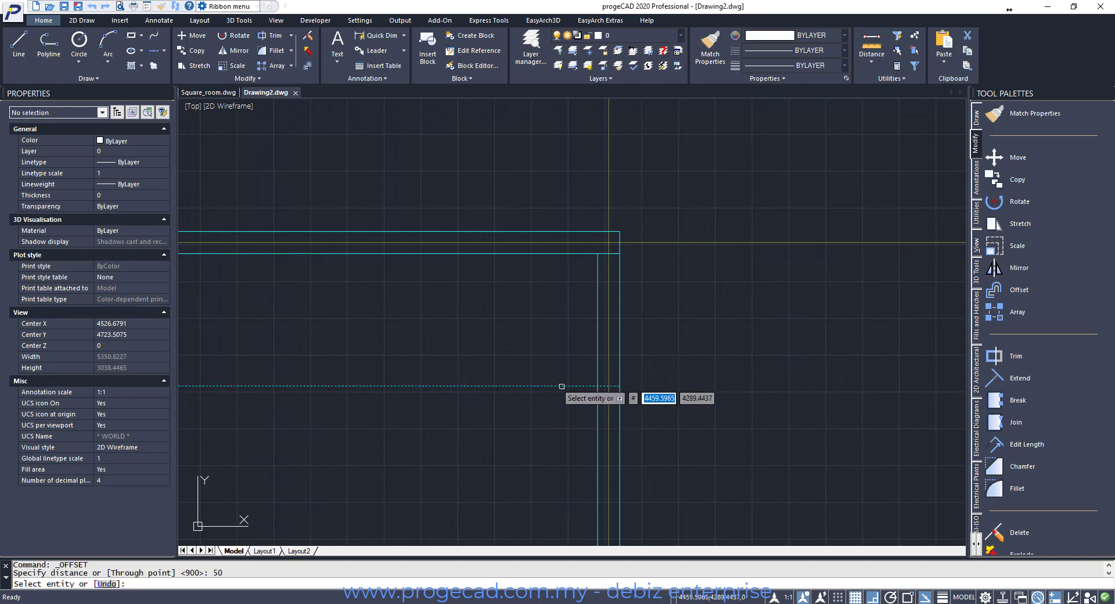
pyautogui.click(579, 254)
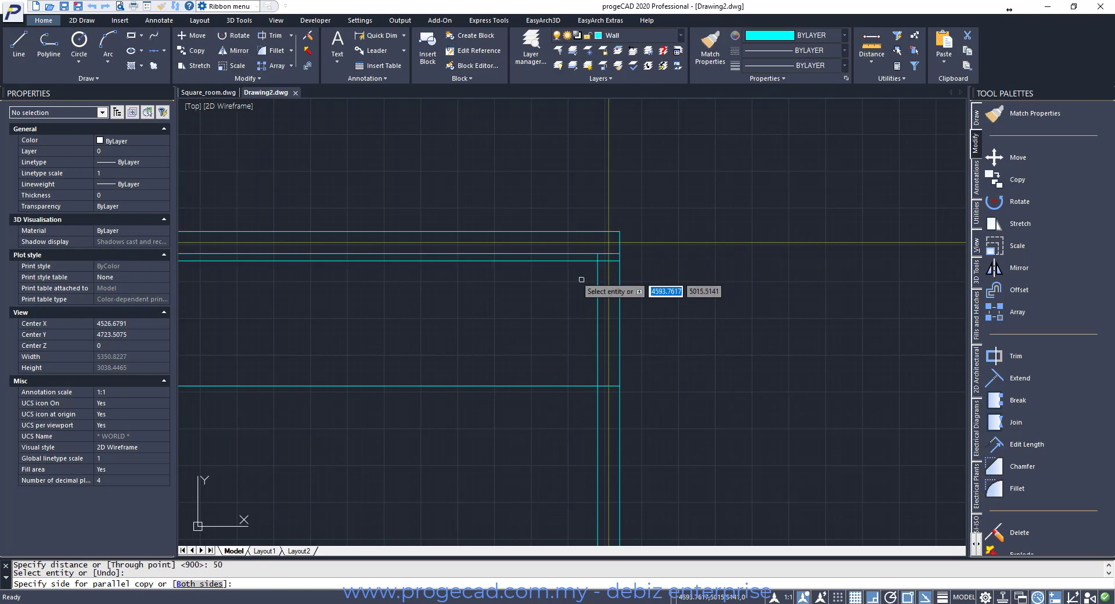
pyautogui.click(579, 285)
pyautogui.click(580, 385)
pyautogui.click(579, 385)
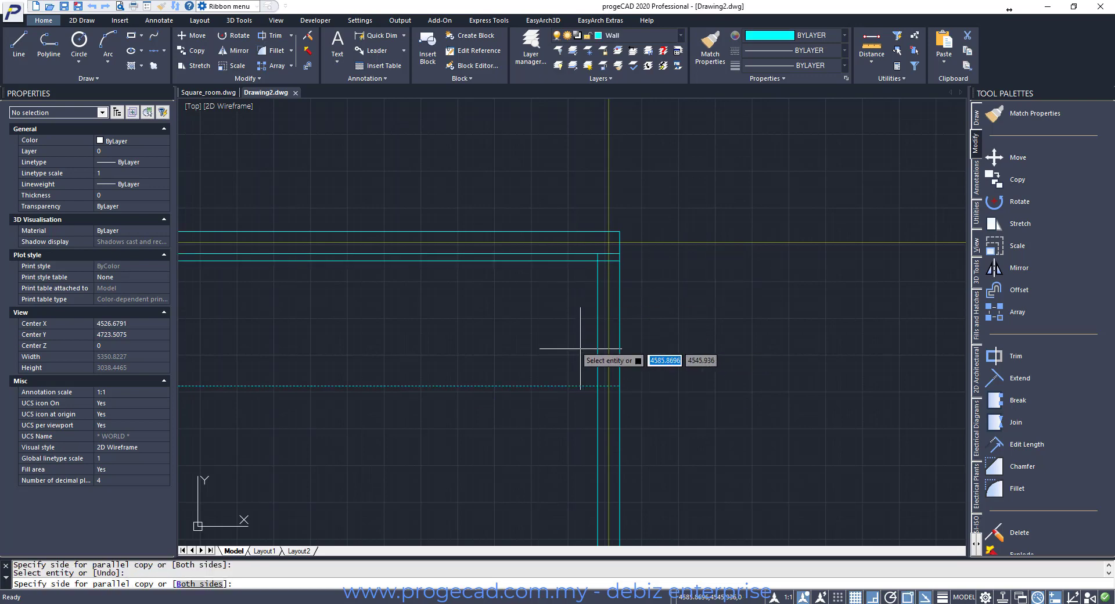
pyautogui.click(580, 349)
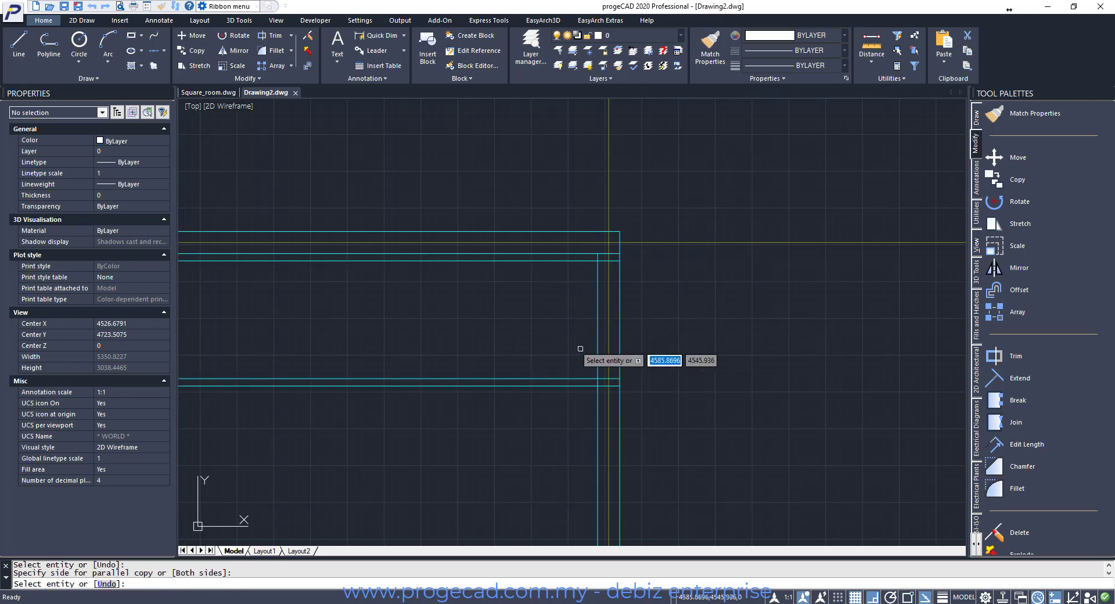
pyautogui.press('Return')
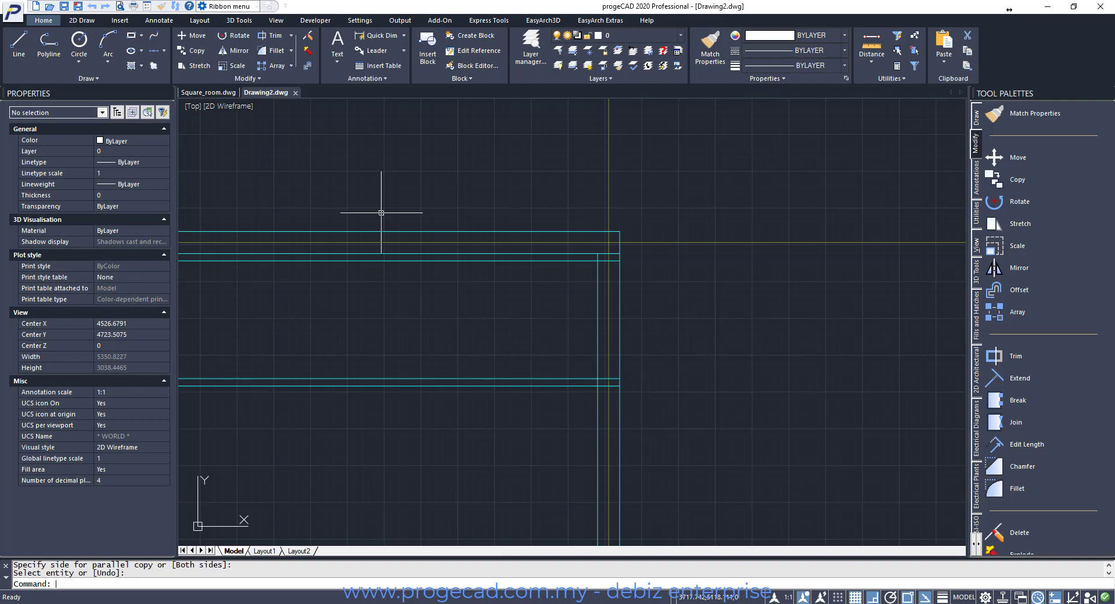
# Draw the door-swing circle, radius 800, centred where the upper jamb line meets the right wall's inner line, reaching the lower jamb line
pyautogui.click(209, 92)
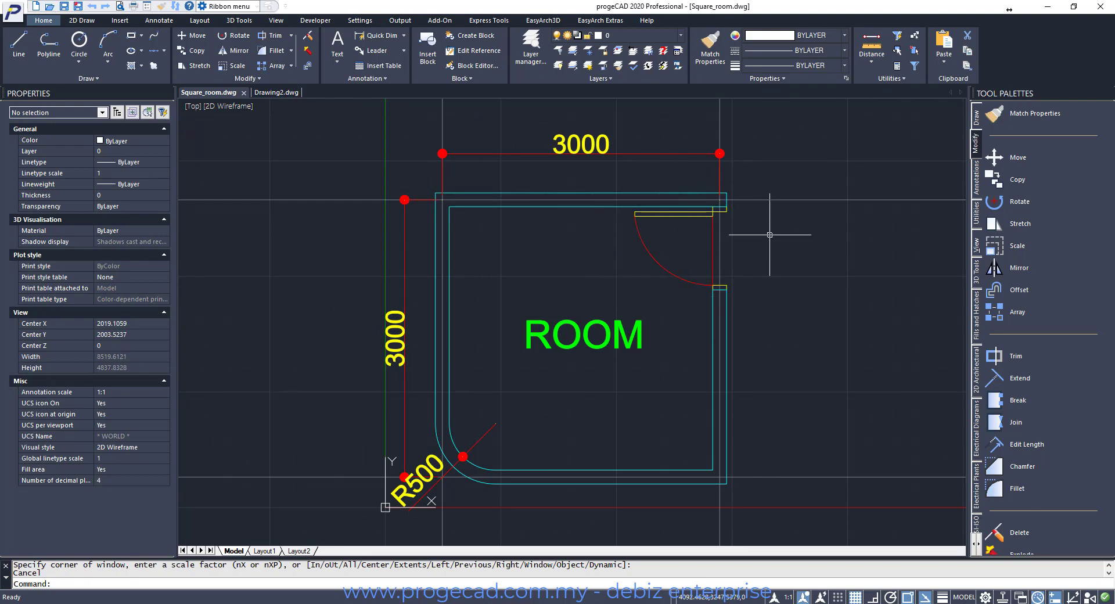
pyautogui.click(270, 92)
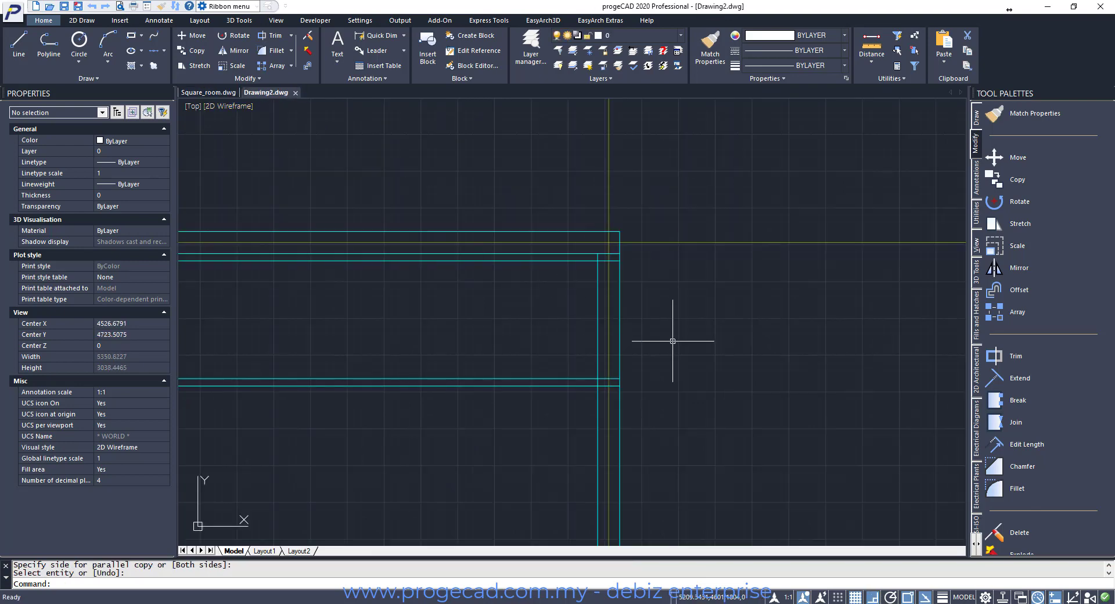
pyautogui.click(977, 119)
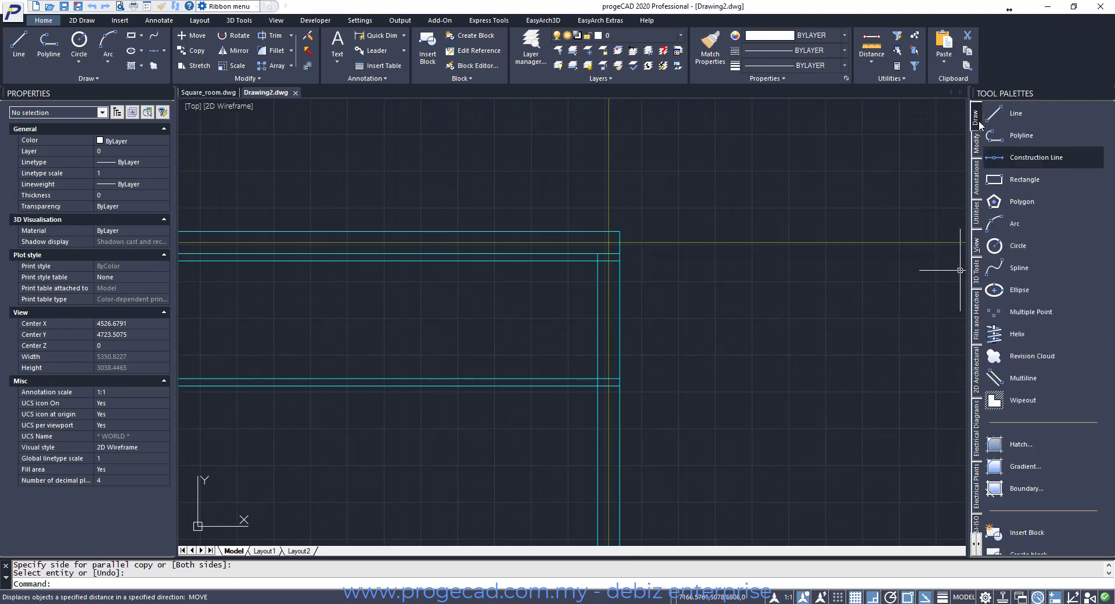
pyautogui.click(1025, 245)
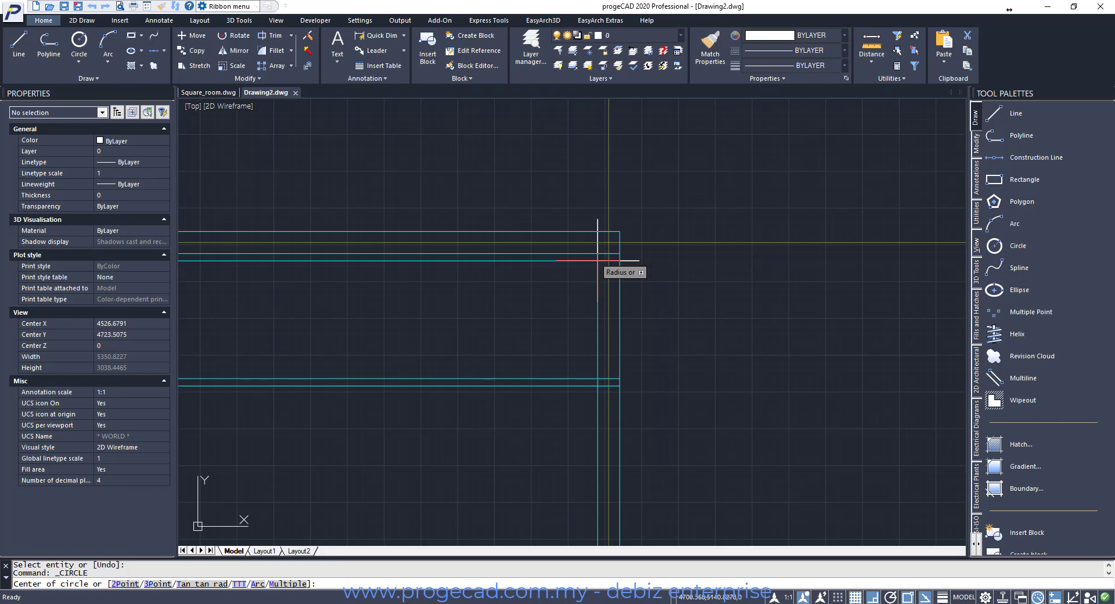
pyautogui.click(598, 260)
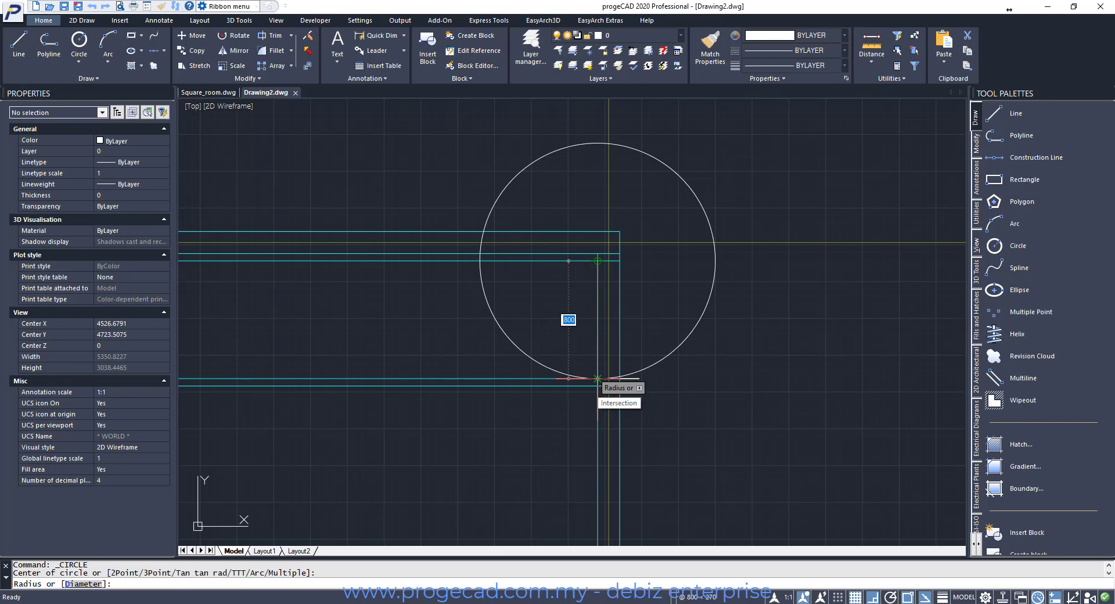
pyautogui.click(598, 378)
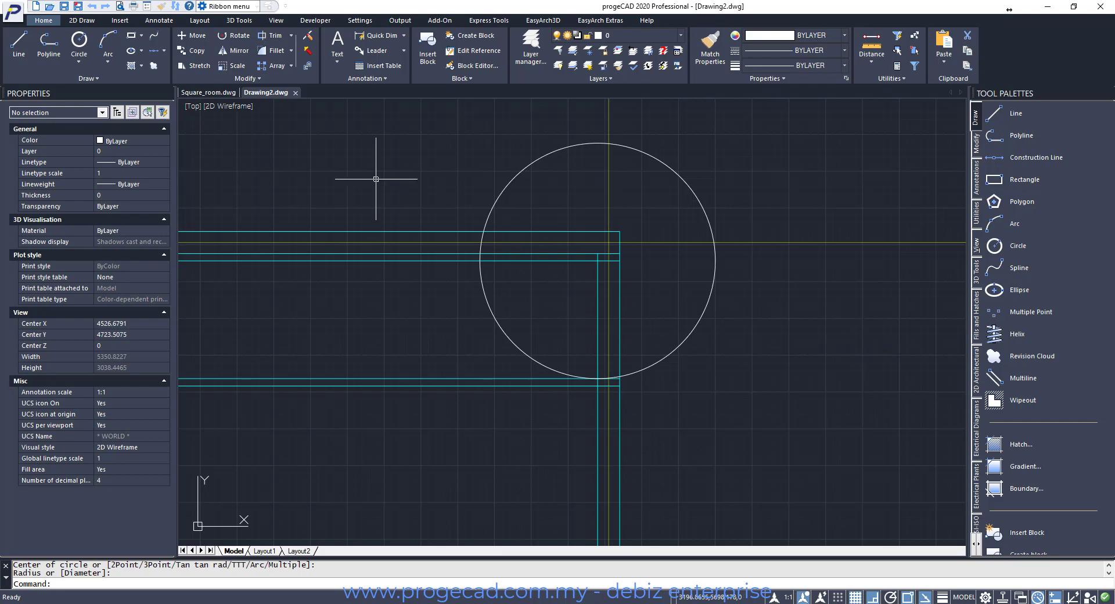
# Check the door in Square_room.dwg and, back in Drawing2.dwg, offset the upper jamb line 50 downward to form the door leaf thickness
pyautogui.click(200, 93)
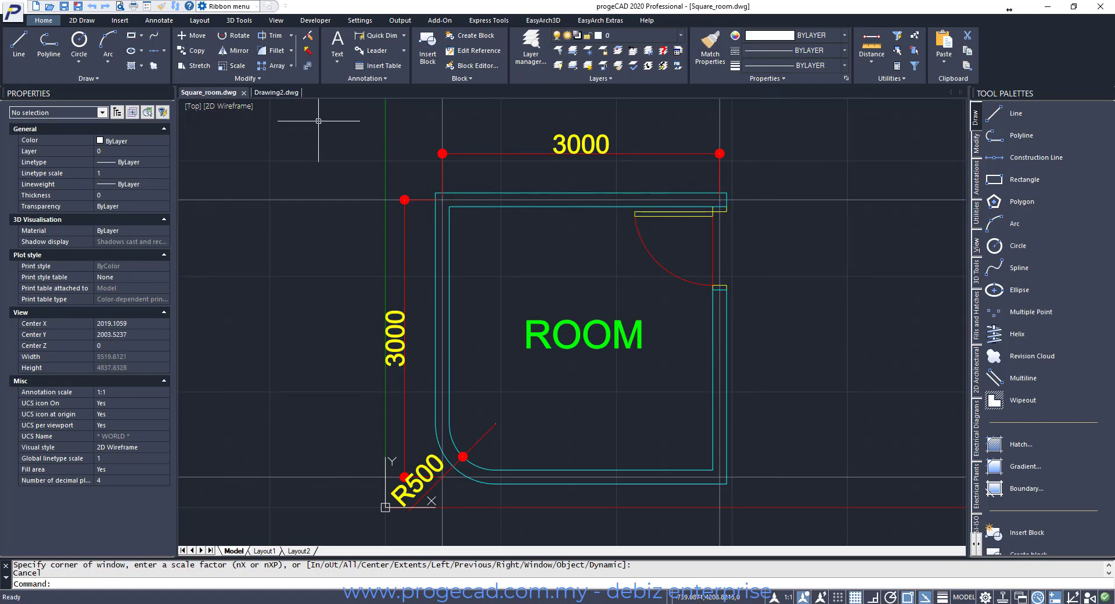
pyautogui.click(277, 93)
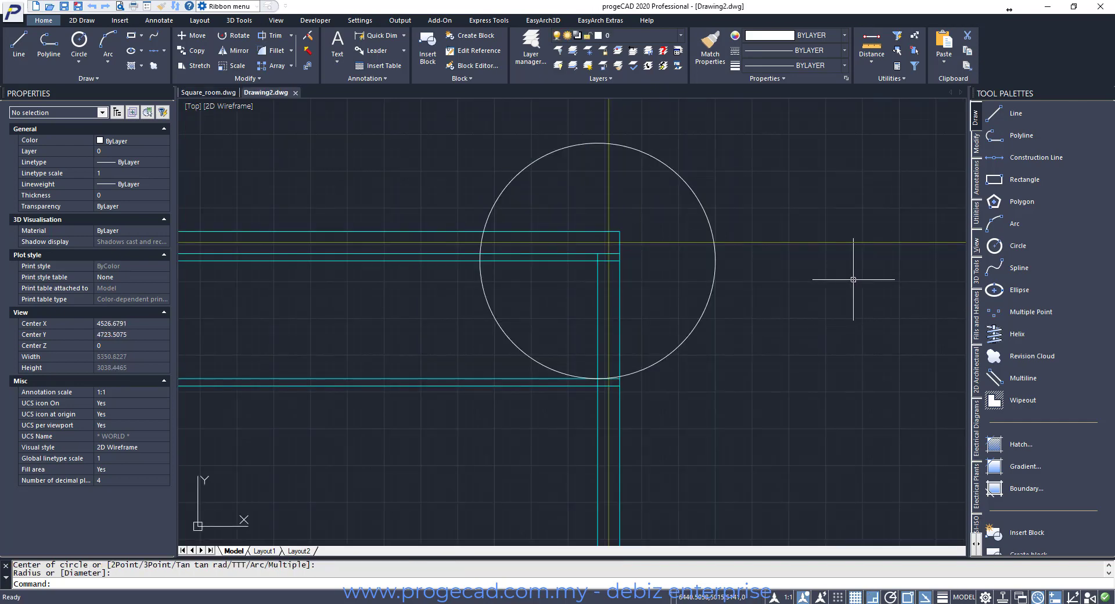
pyautogui.click(976, 144)
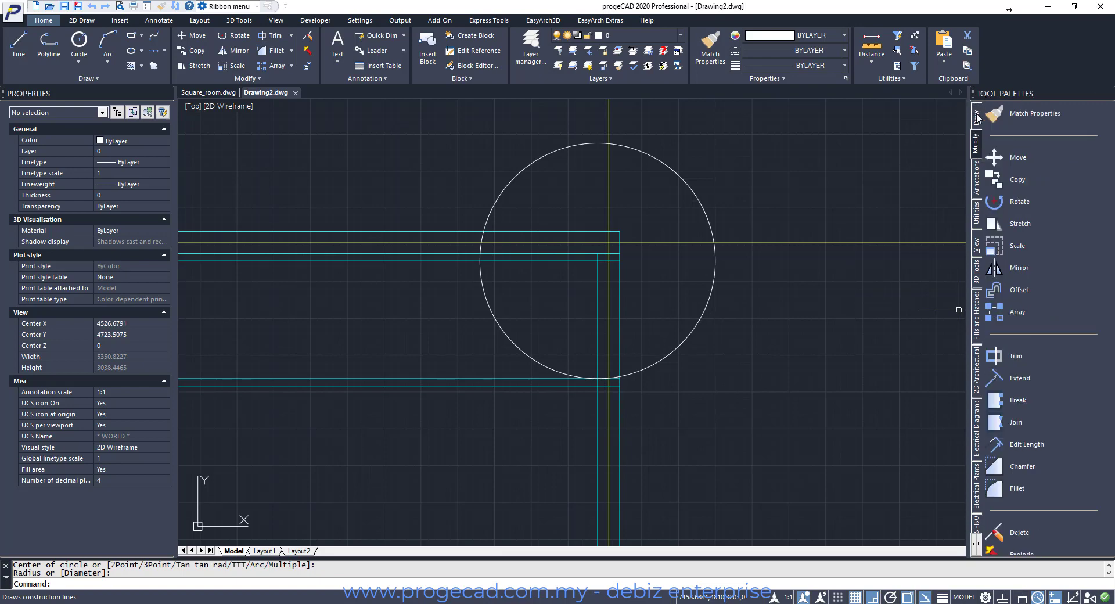
pyautogui.click(1023, 291)
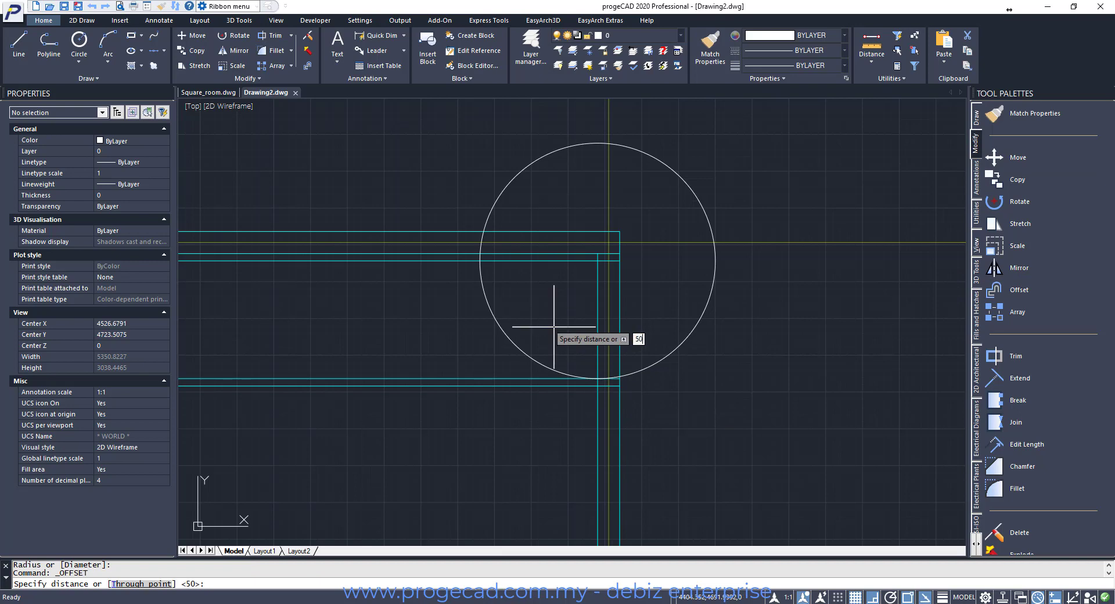
pyautogui.press('Return')
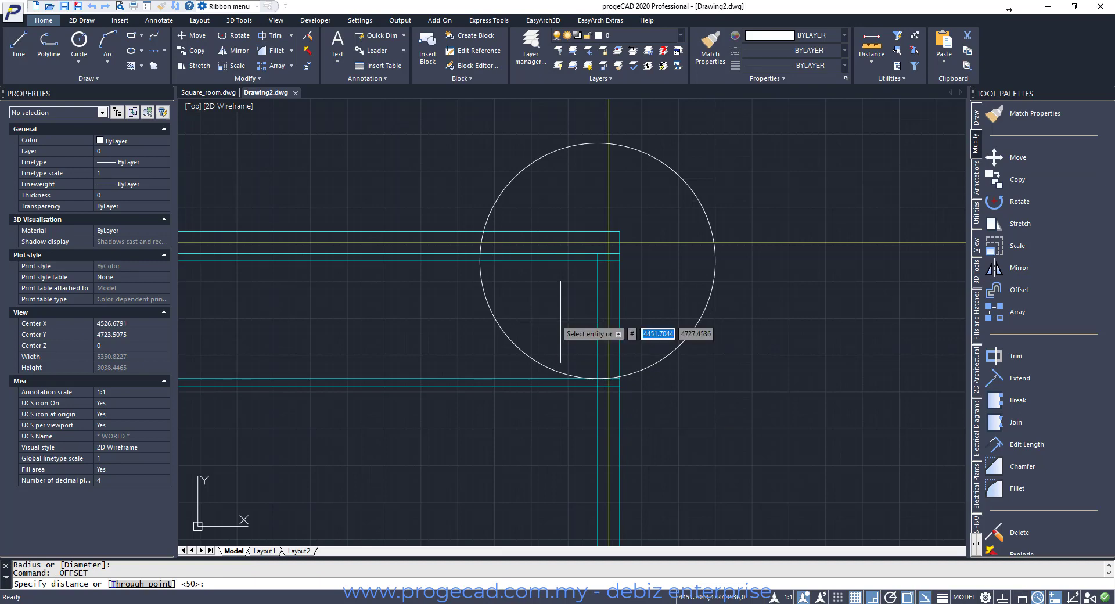
pyautogui.click(545, 260)
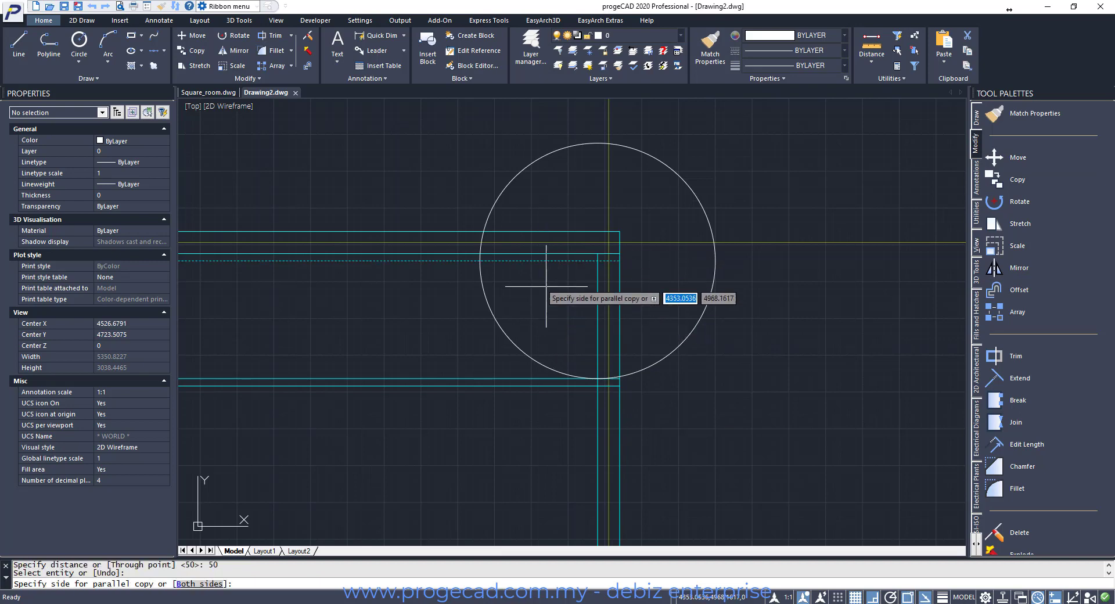
pyautogui.click(546, 289)
pyautogui.press('Return')
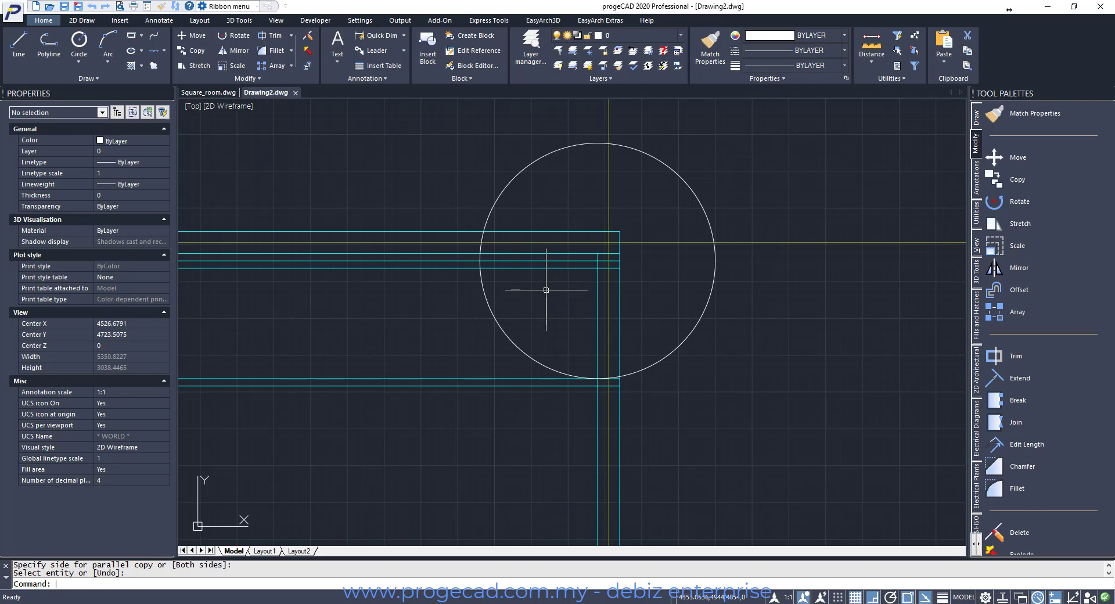
# Trim the two door-leaf lines back to the swing circle and the two lower jamb lines back to the right wall's inner line
pyautogui.click(1020, 358)
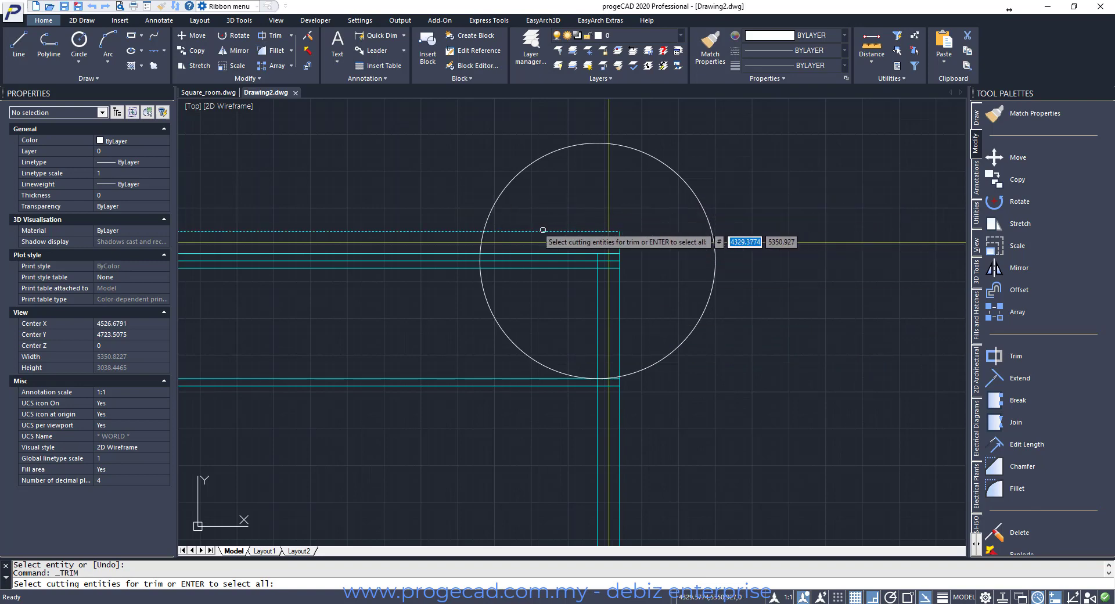
pyautogui.click(542, 231)
pyautogui.click(542, 253)
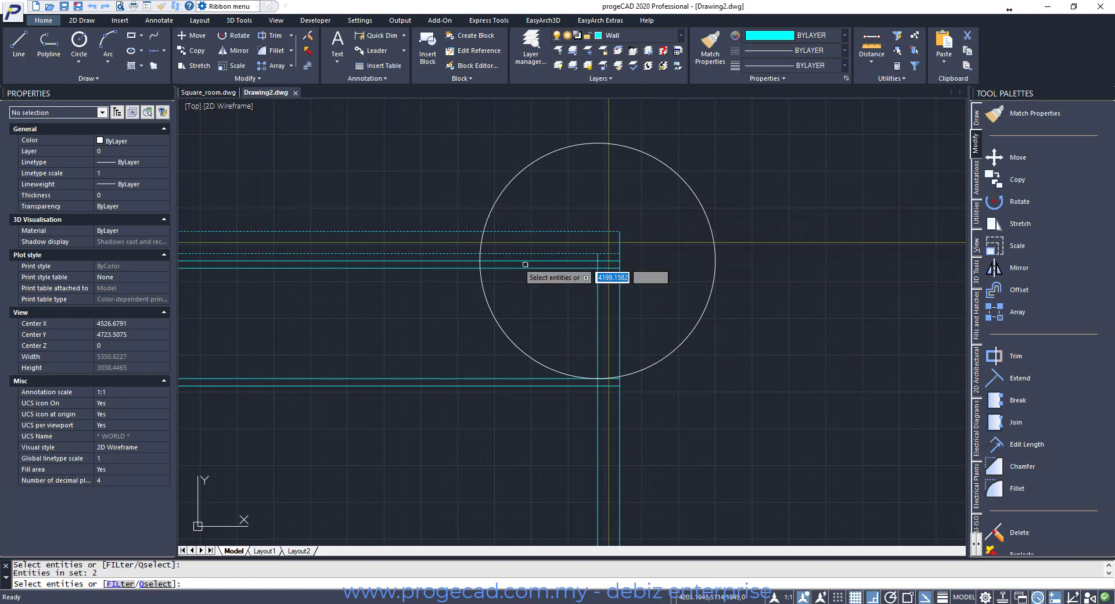
pyautogui.click(510, 288)
pyautogui.click(458, 259)
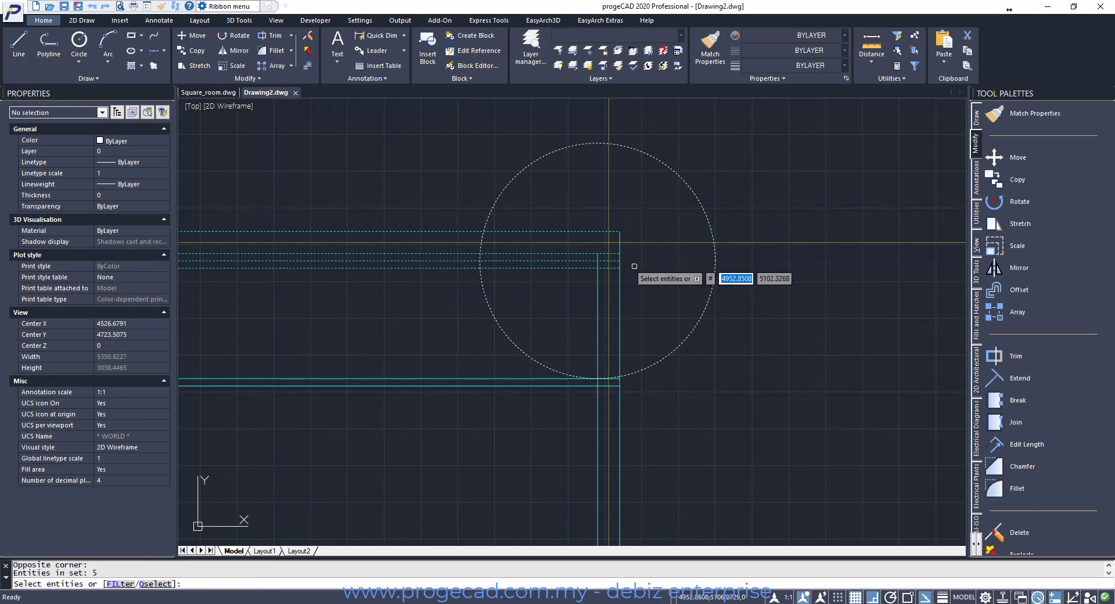
pyautogui.click(620, 282)
pyautogui.click(598, 287)
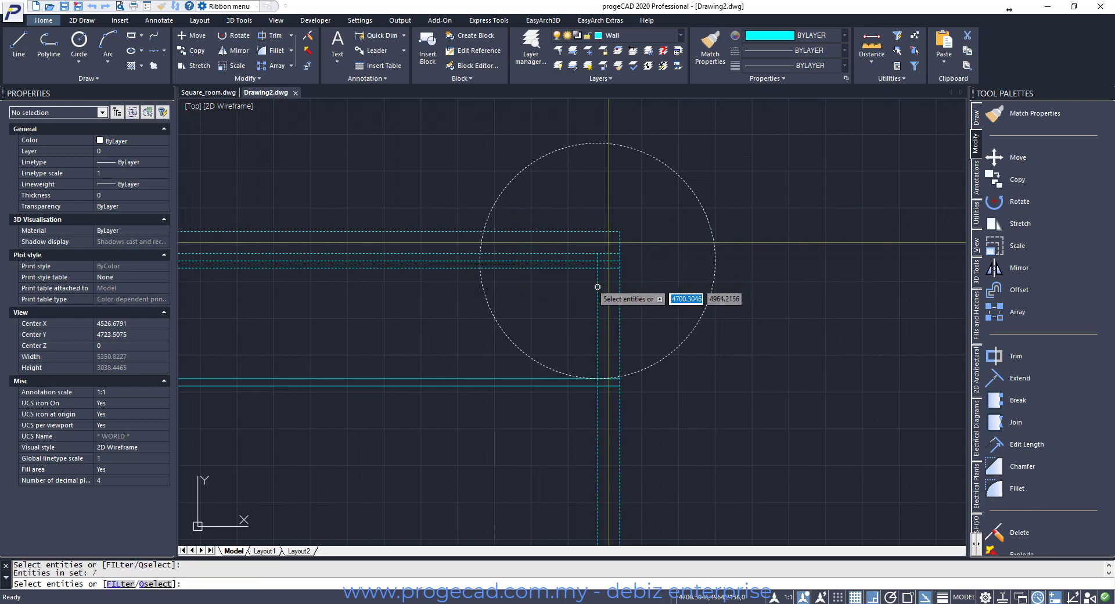
pyautogui.click(537, 373)
pyautogui.click(525, 401)
pyautogui.press('Return')
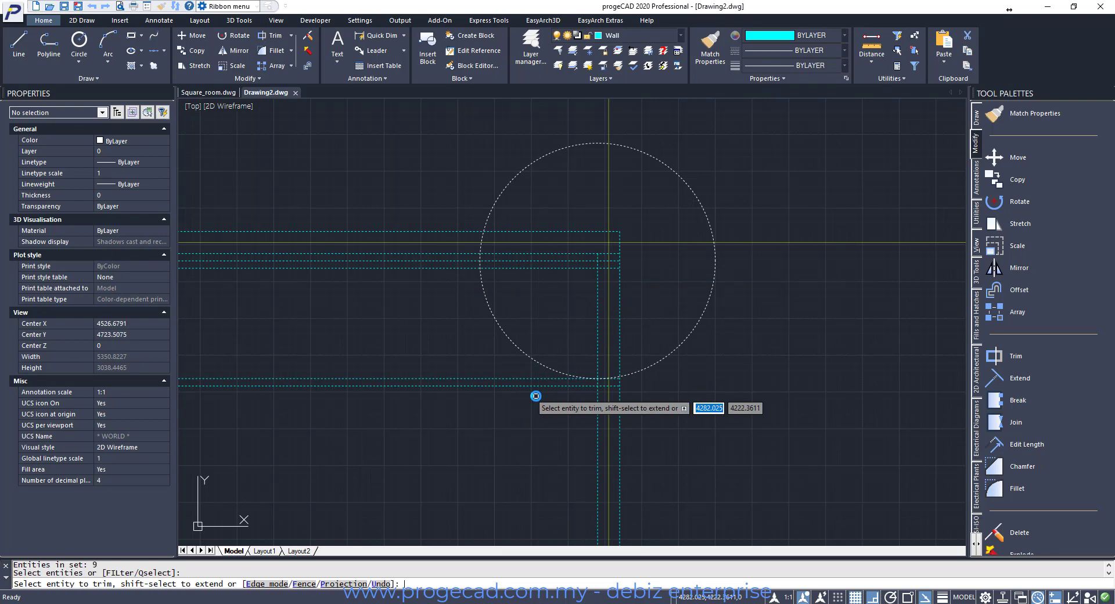
pyautogui.click(469, 268)
pyautogui.click(469, 261)
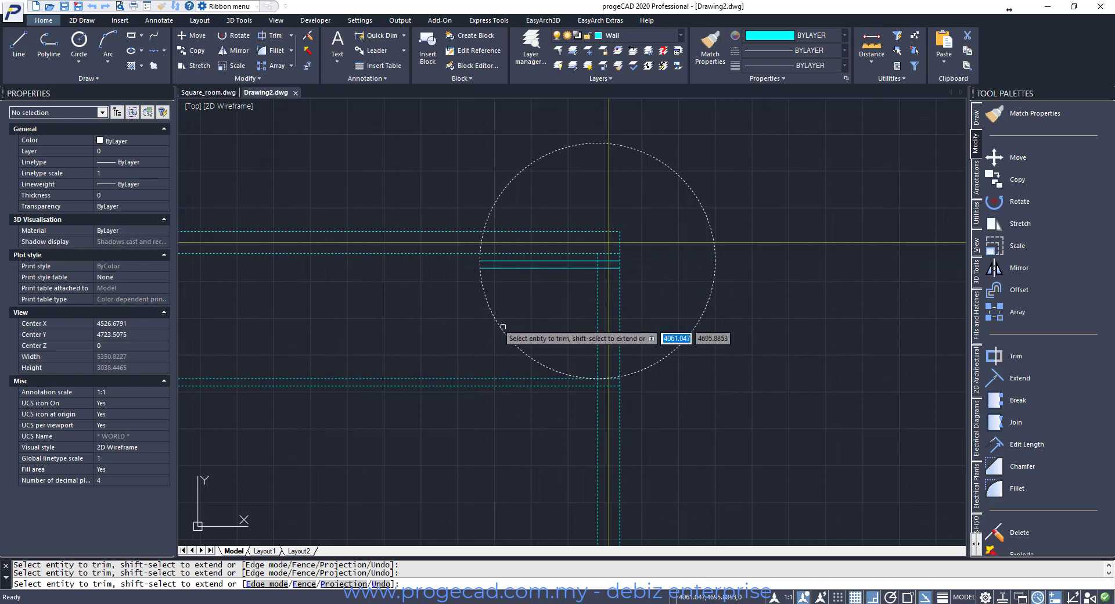
pyautogui.click(549, 380)
pyautogui.click(552, 386)
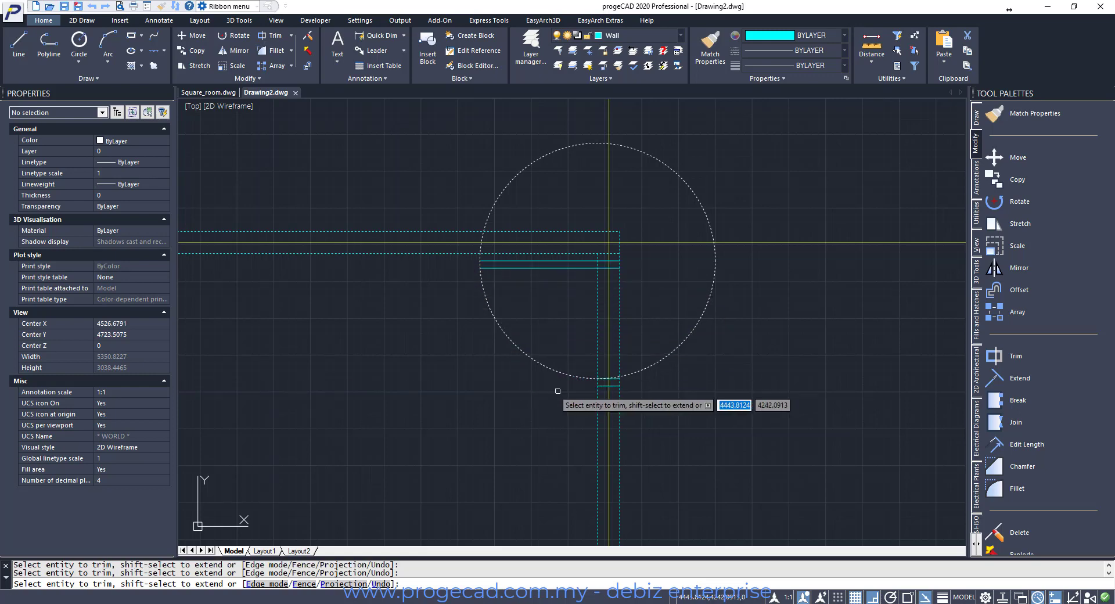
# Trim the door-swing circle to the arc inside the room, ending at the right wall's inner line
pyautogui.click(640, 370)
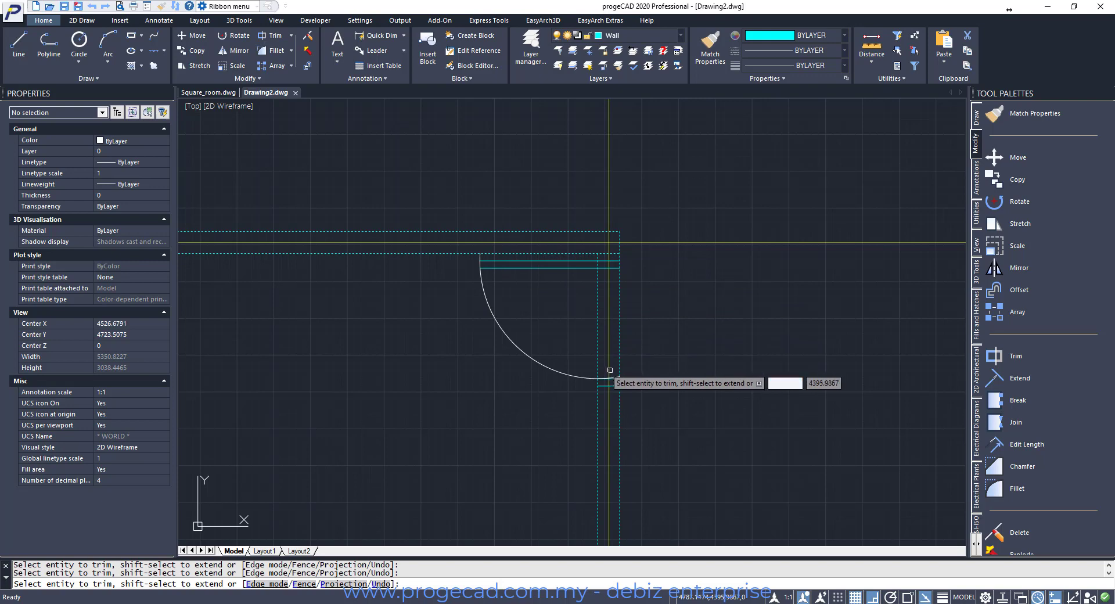
pyautogui.scroll(5, 611, 419)
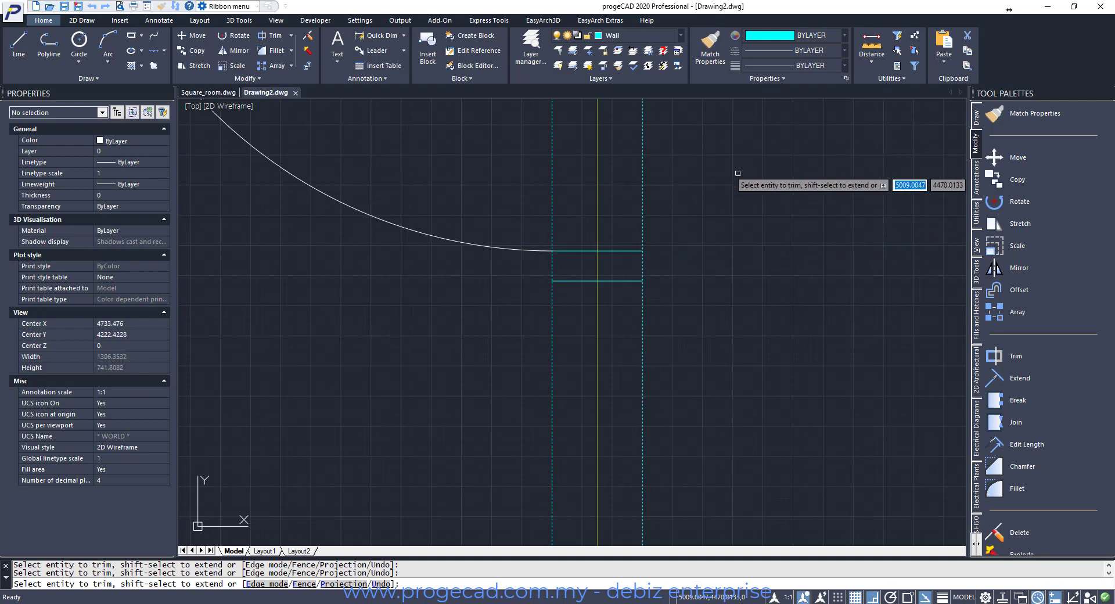
pyautogui.scroll(-4, 701, 190)
pyautogui.scroll(-2, 700, 189)
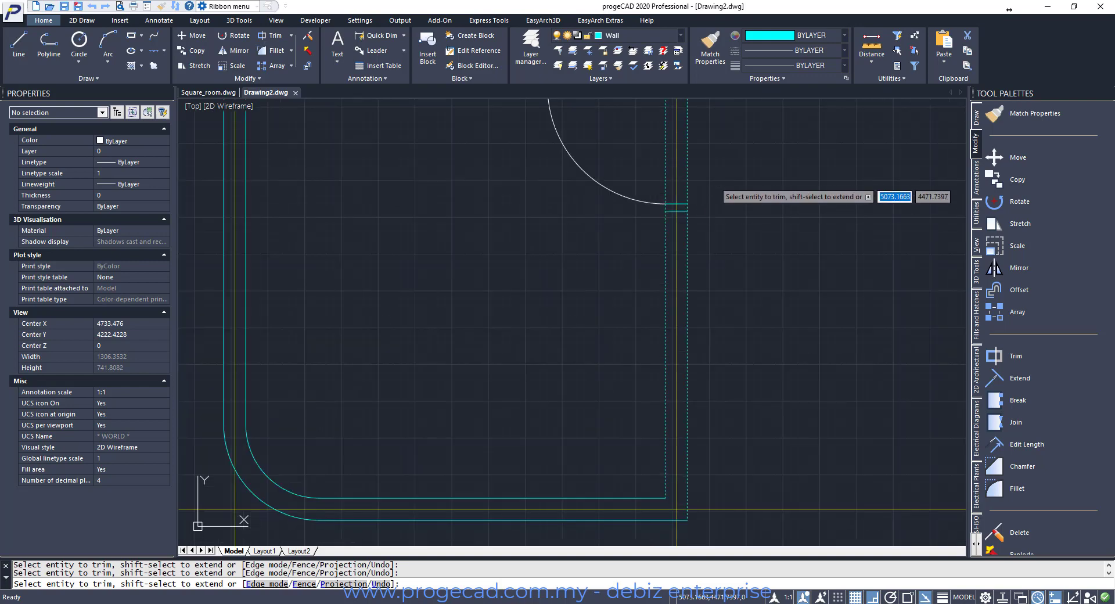
pyautogui.moveTo(709, 194); pyautogui.dragTo(697, 297, button='middle')
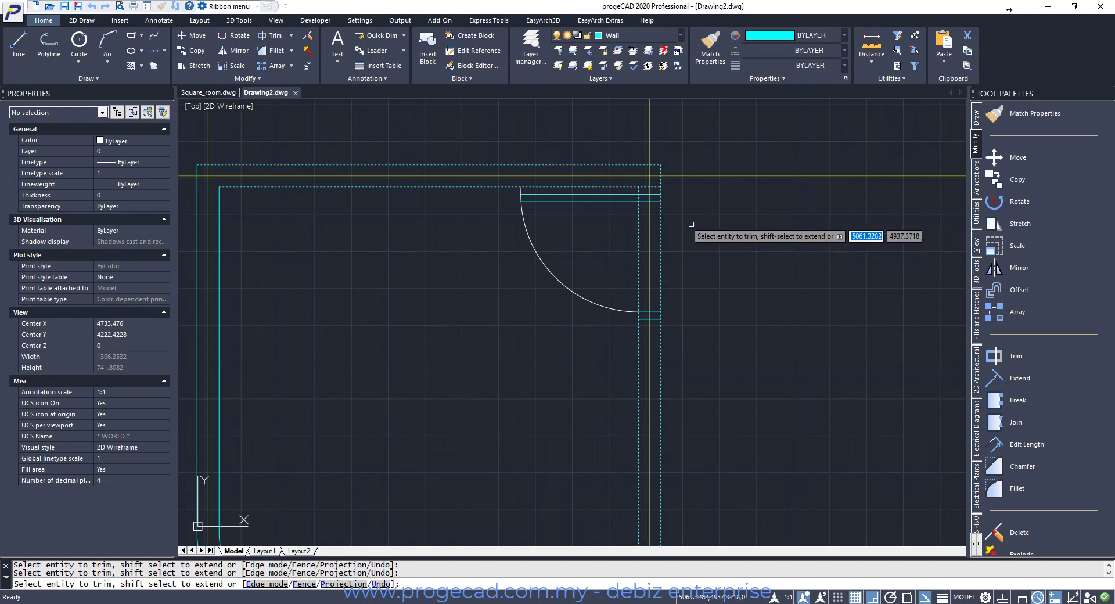
pyautogui.moveTo(693, 231)
pyautogui.mouseDown(button='middle')
pyautogui.moveTo(667, 296)
pyautogui.moveTo(639, 236)
pyautogui.moveTo(568, 281)
pyautogui.moveTo(661, 269)
pyautogui.moveTo(645, 293)
pyautogui.moveTo(666, 277)
pyautogui.mouseUp(button='middle')
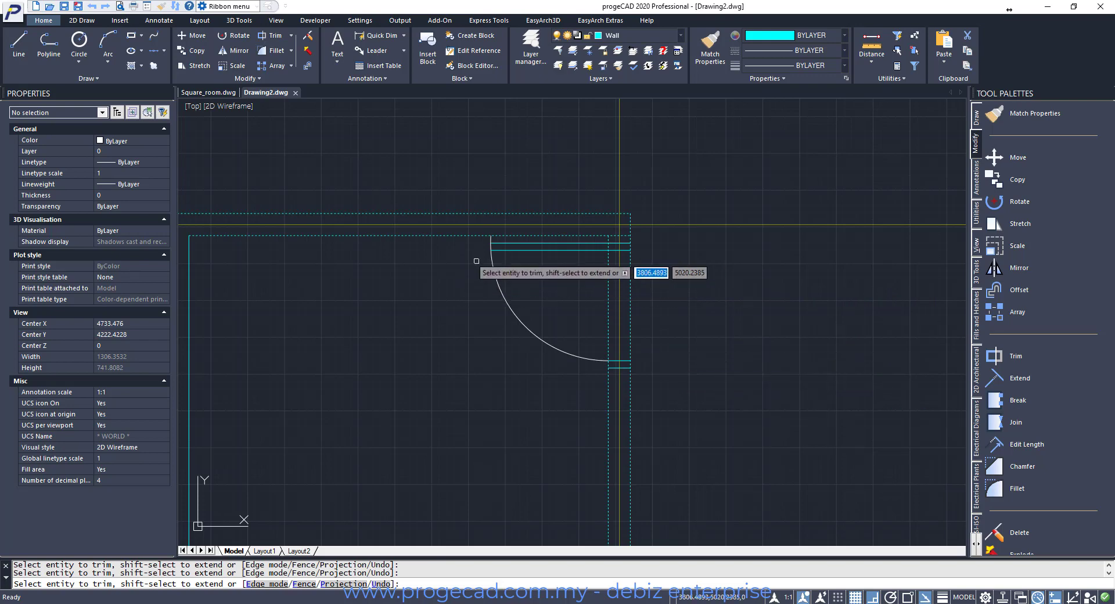
pyautogui.scroll(4, 476, 261)
pyautogui.scroll(3, 476, 261)
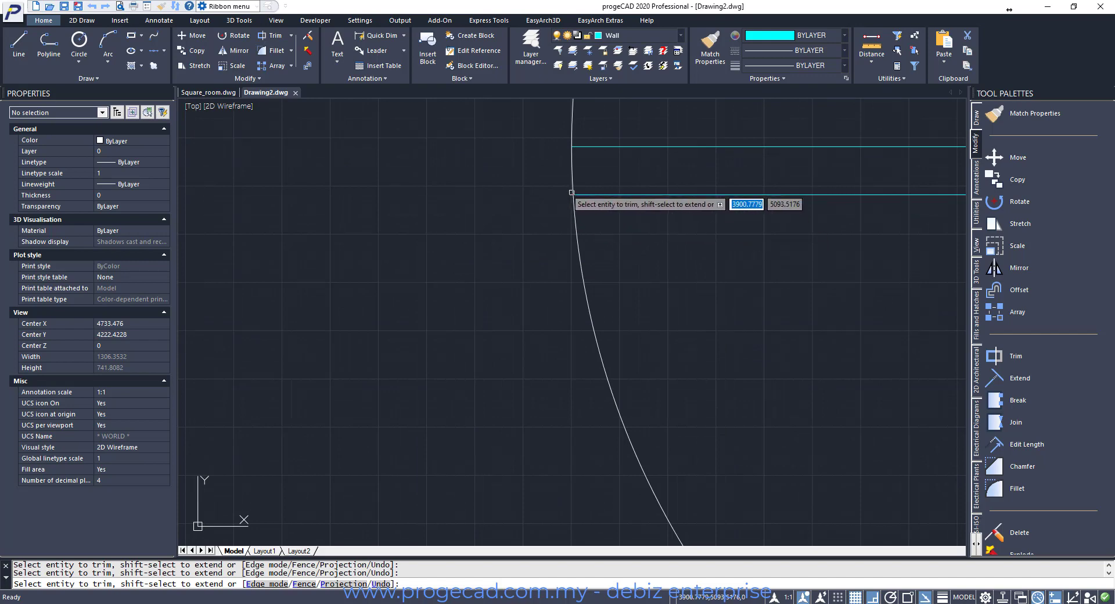
pyautogui.press('Escape')
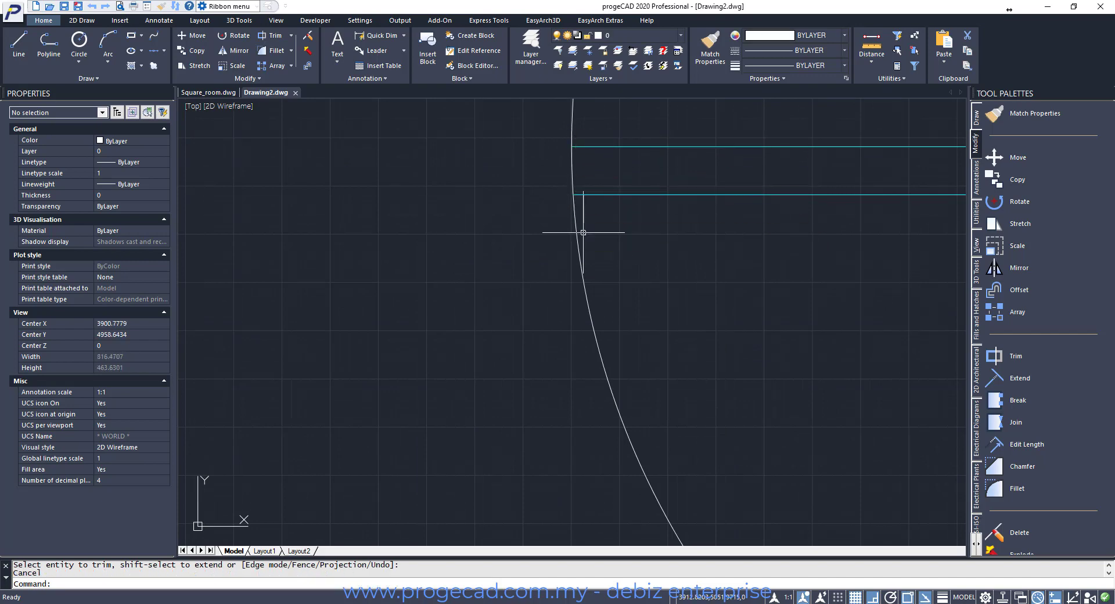
# Draw the door leaf's end line from the left end of its lower line perpendicular to its upper line
pyautogui.click(975, 118)
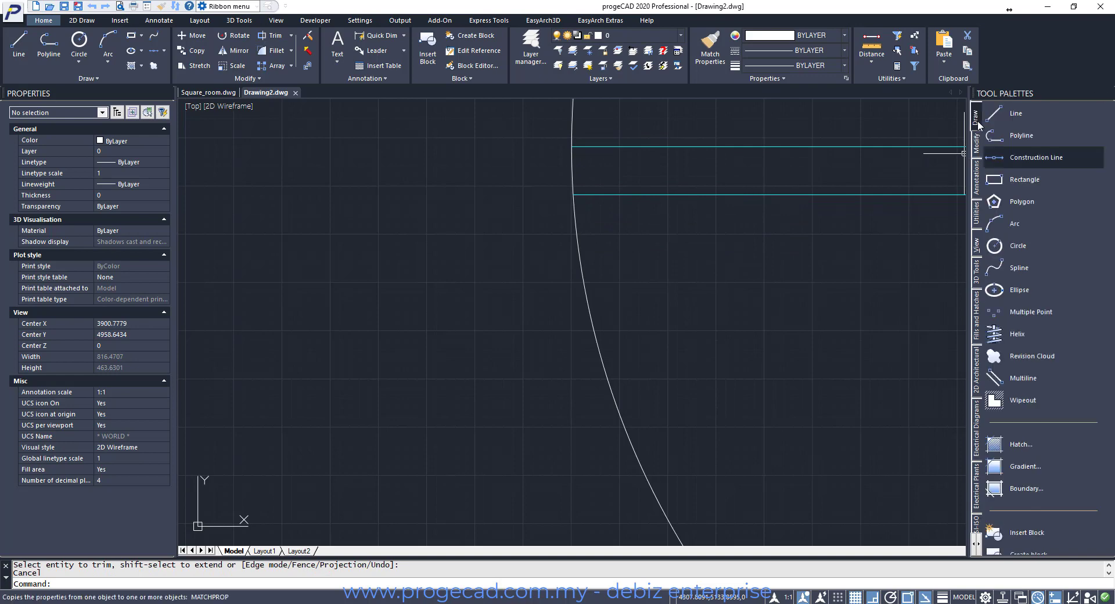
pyautogui.click(1029, 116)
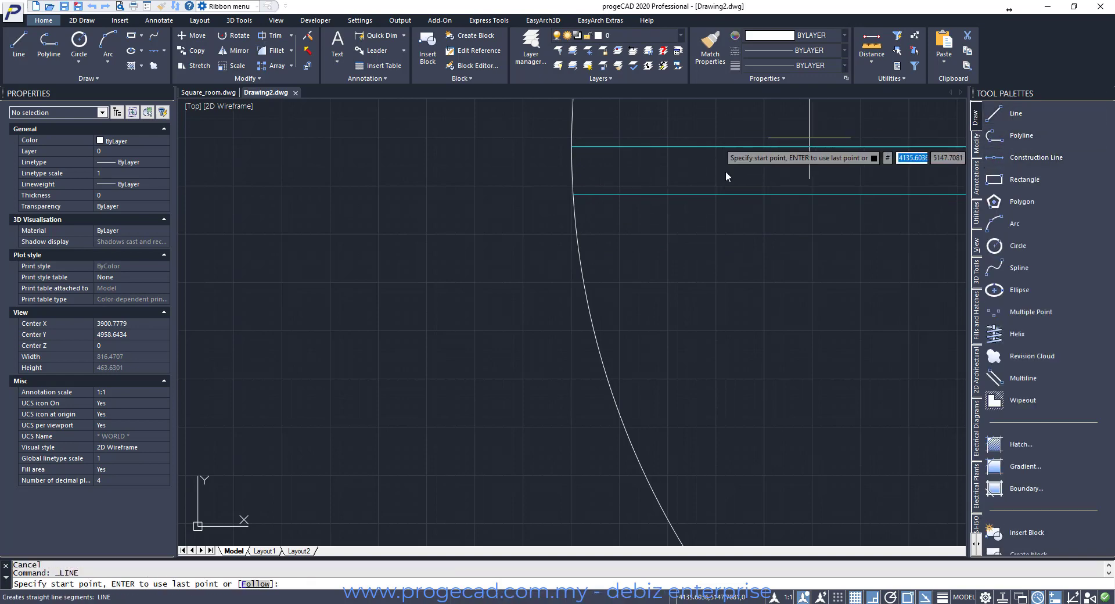
pyautogui.click(581, 197)
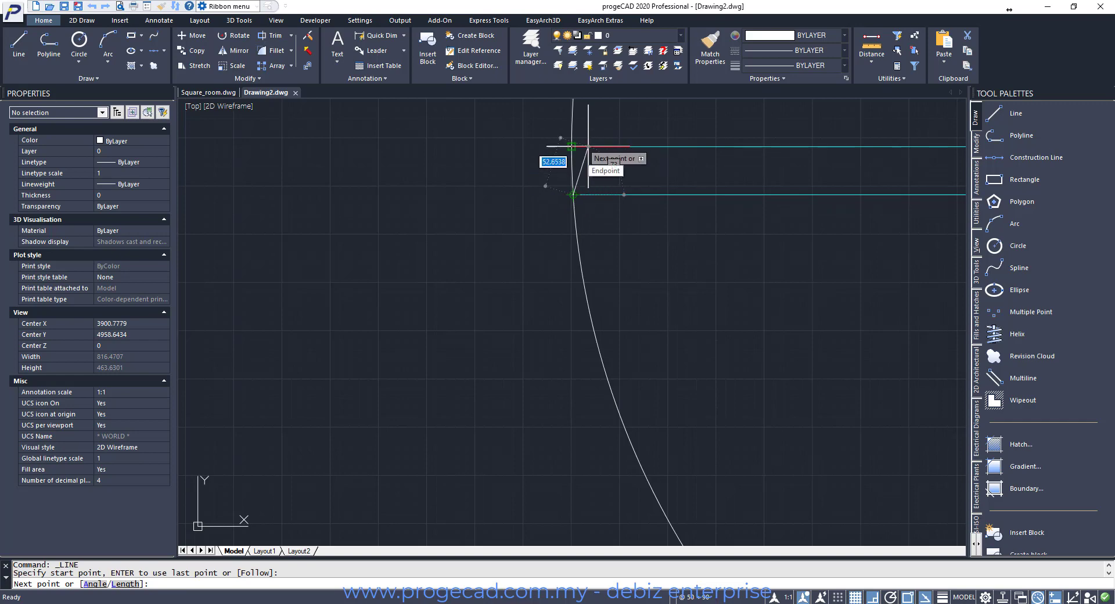
pyautogui.write('per')
pyautogui.press('Return')
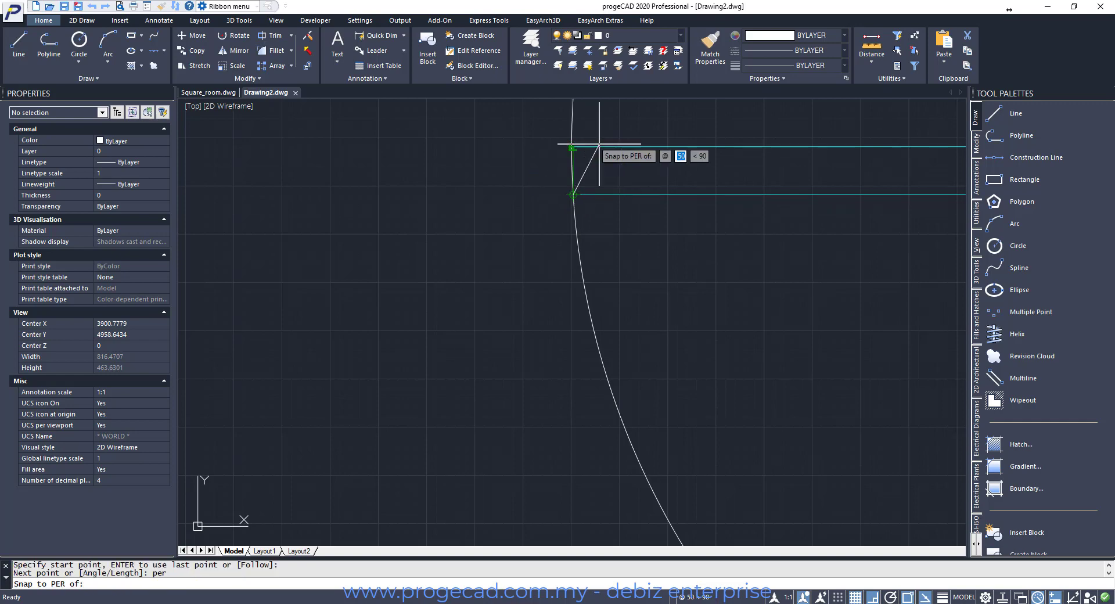
pyautogui.click(598, 146)
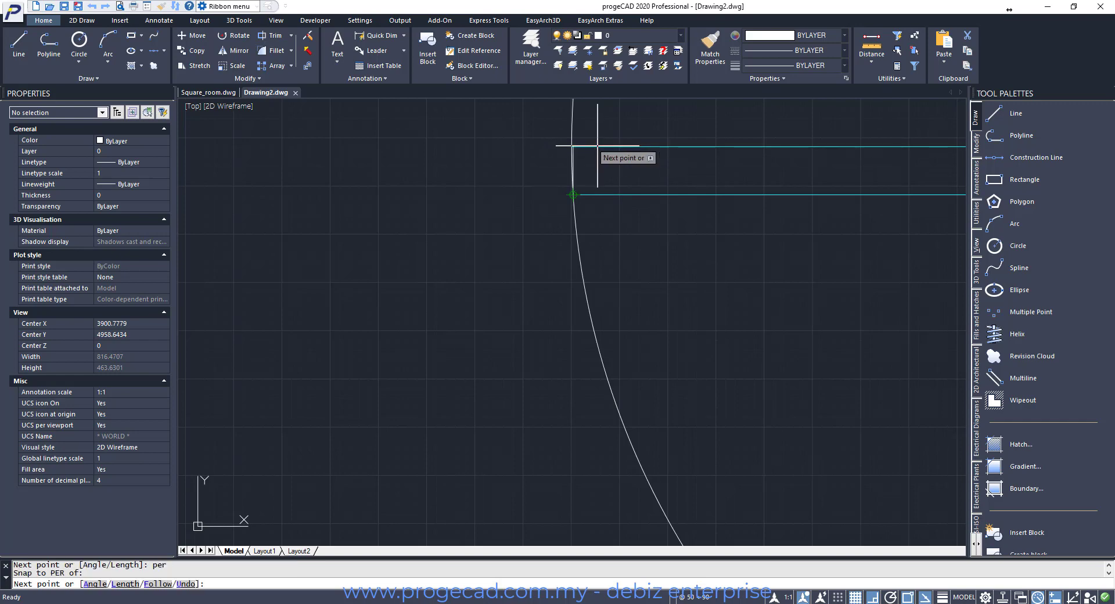
pyautogui.press('Return')
# Trim the swing arc above the door leaf's lower line and the upper leaf line's overhang beyond the end line
pyautogui.write('z')
pyautogui.press('Return')
pyautogui.click(542, 136)
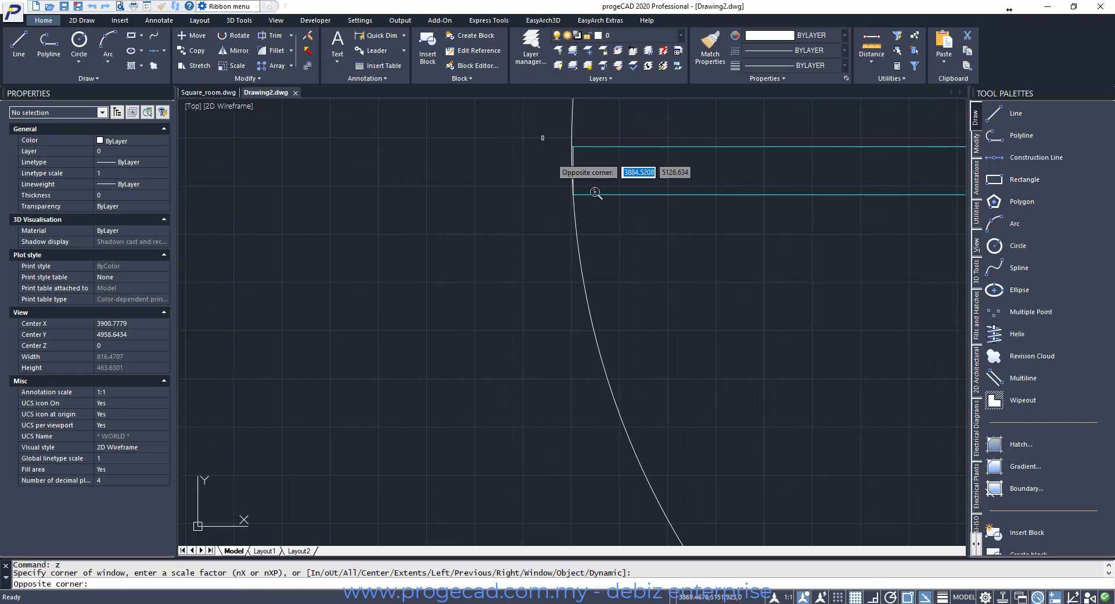
pyautogui.click(621, 216)
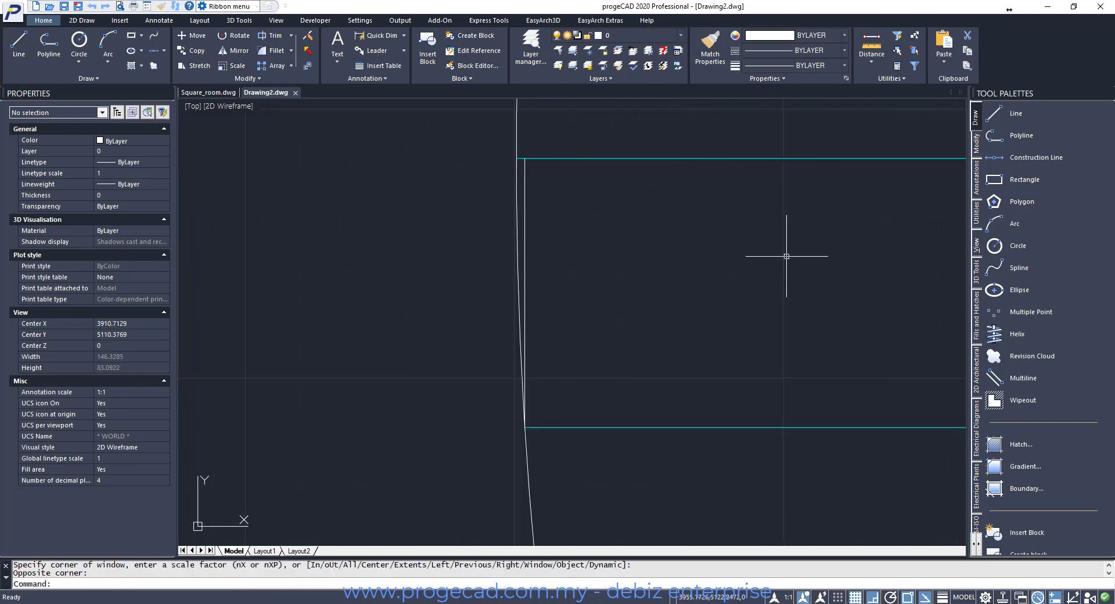
pyautogui.click(976, 142)
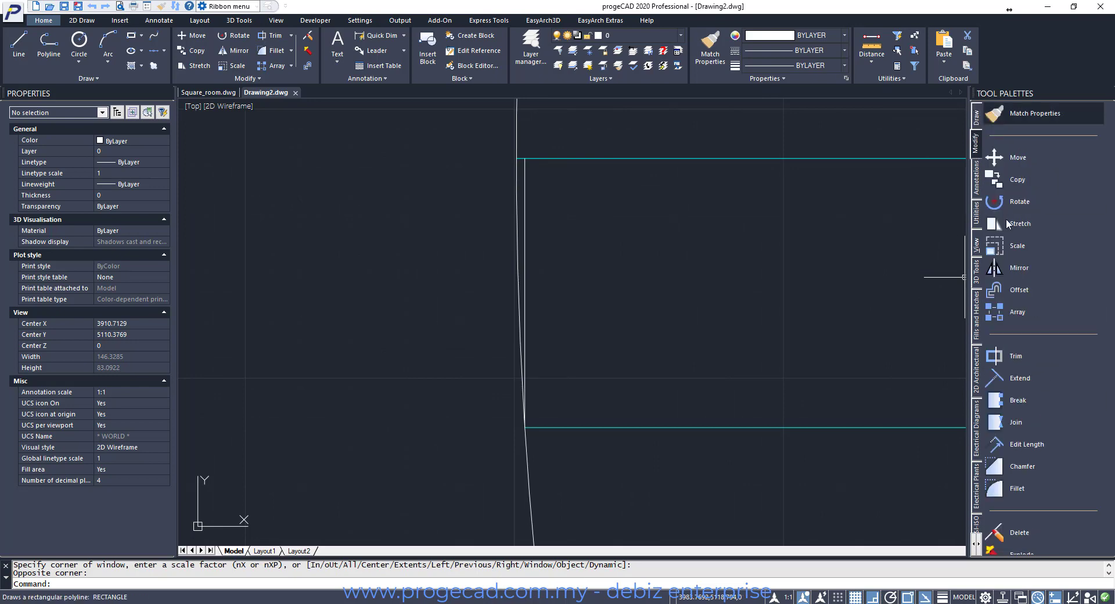
pyautogui.click(1028, 357)
pyautogui.click(525, 170)
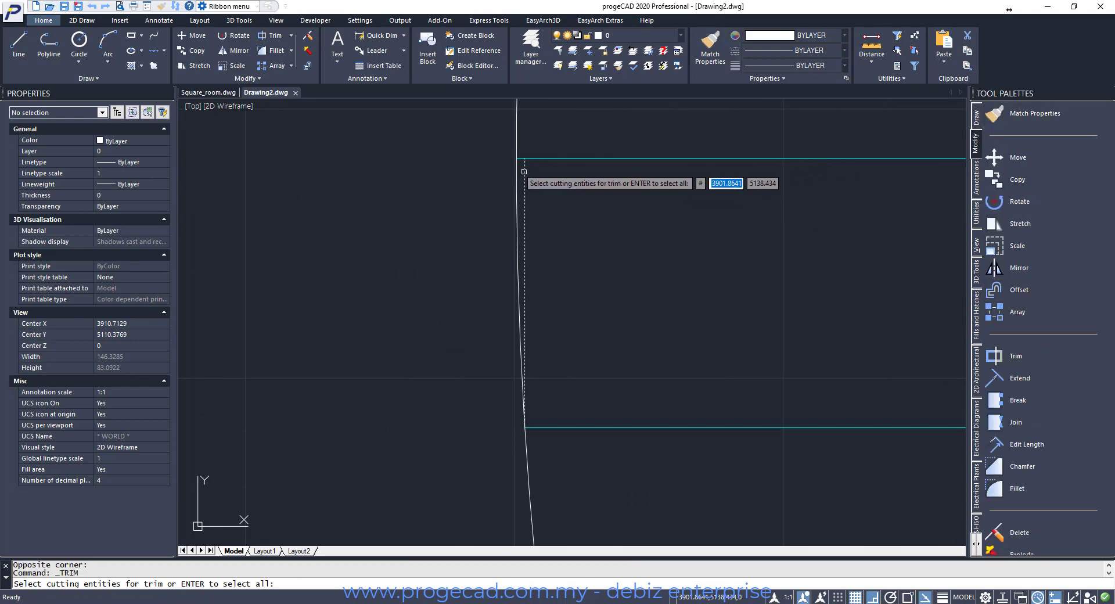
pyautogui.click(552, 428)
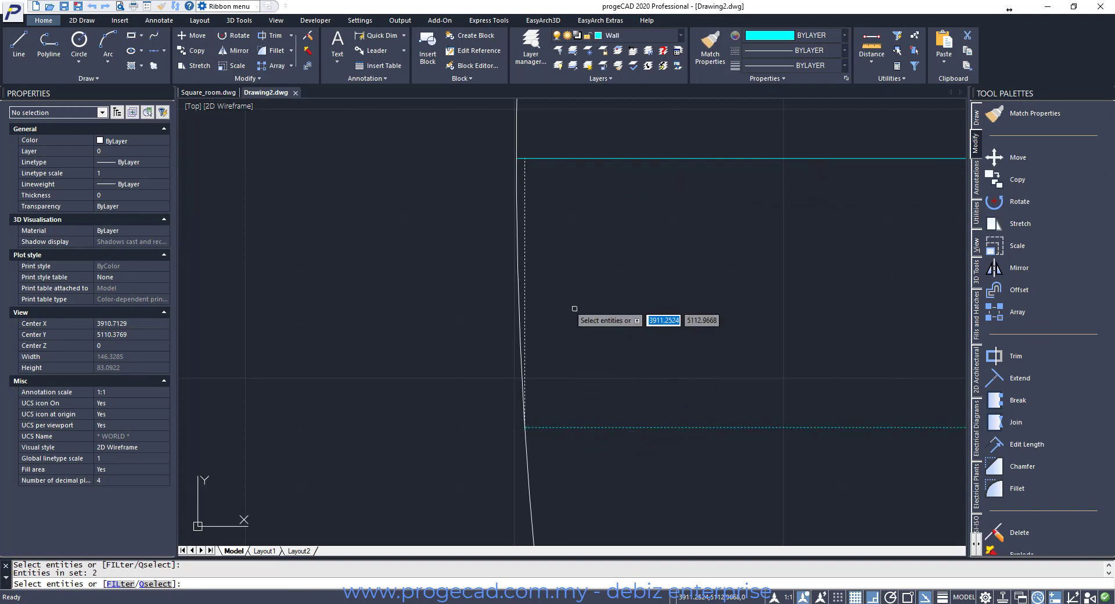
pyautogui.click(517, 185)
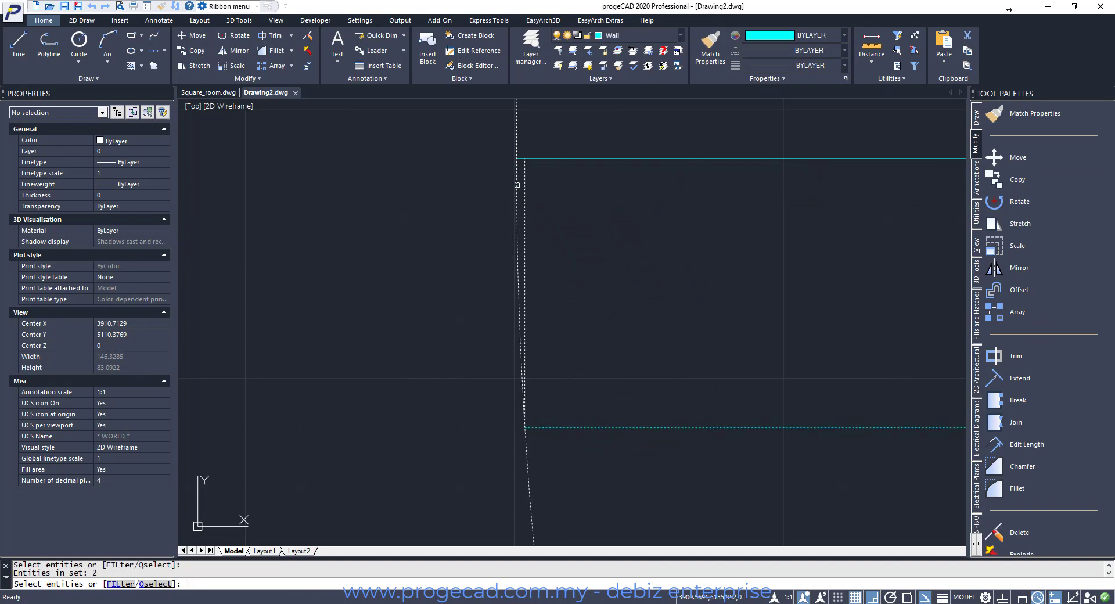
pyautogui.press('Return')
pyautogui.click(517, 183)
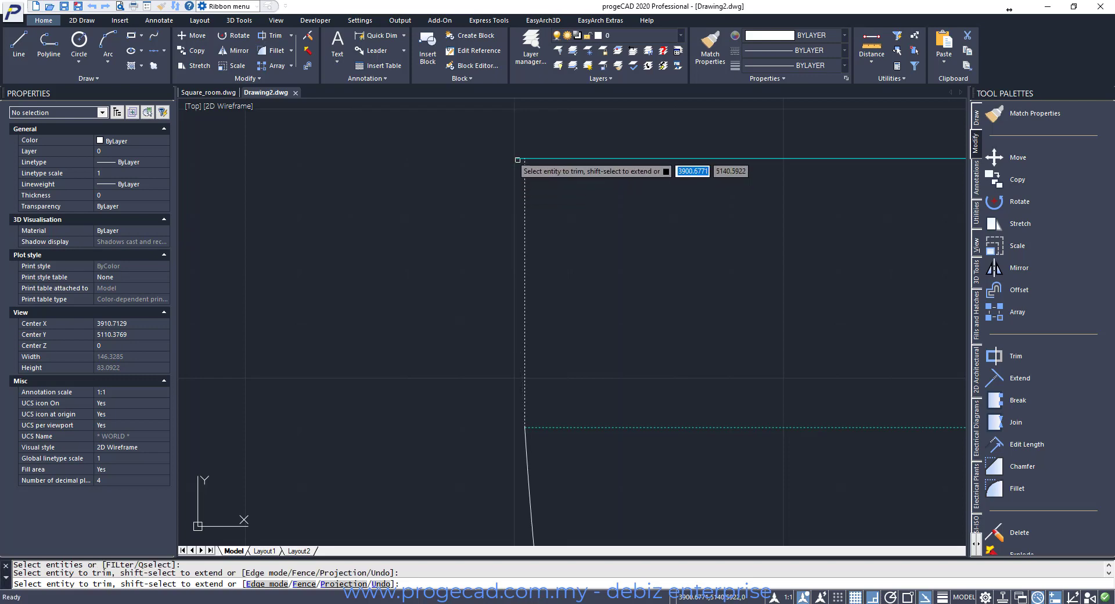
pyautogui.click(520, 158)
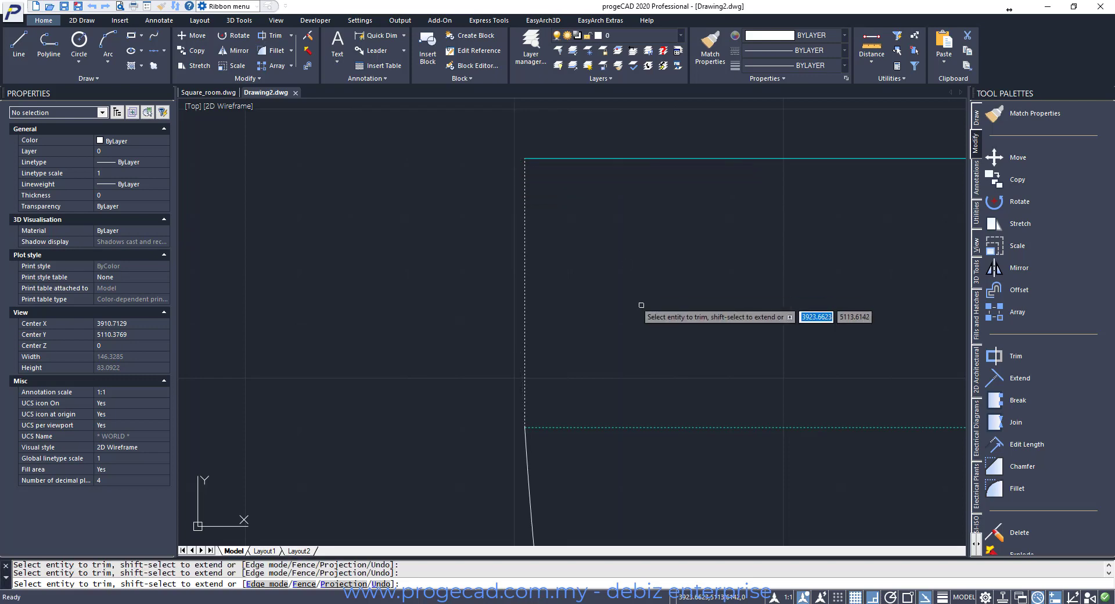
pyautogui.press('Return')
pyautogui.scroll(-10, 642, 304)
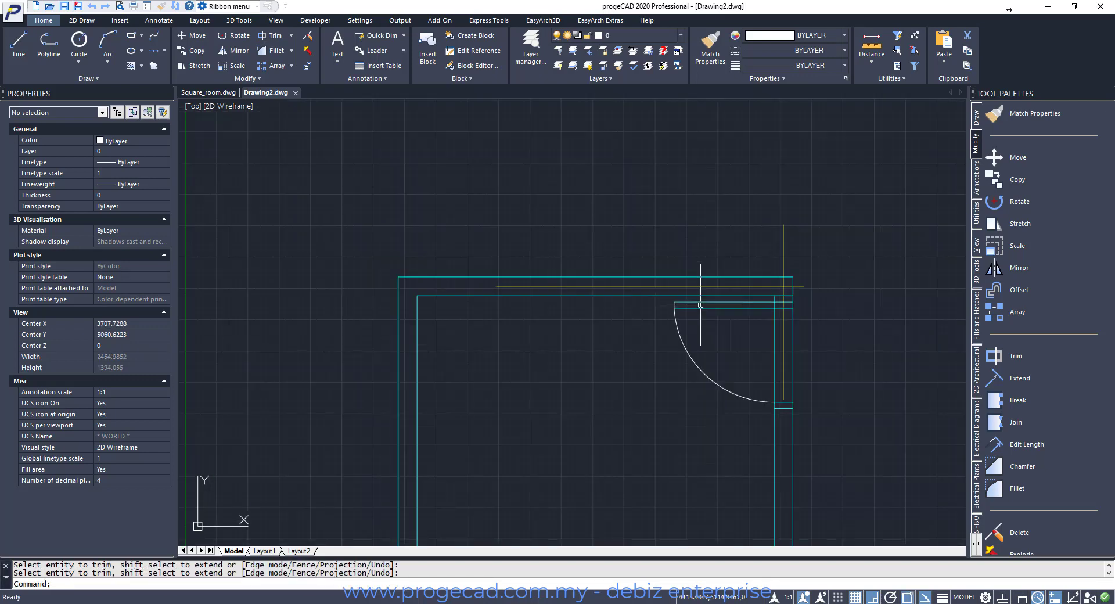
# Check the door in Square_room.dwg and, back in Drawing2.dwg, break the right wall's inner line at the lower of the two bottom jamb lines
pyautogui.write('z')
pyautogui.press('Return')
pyautogui.click(642, 241)
pyautogui.click(844, 429)
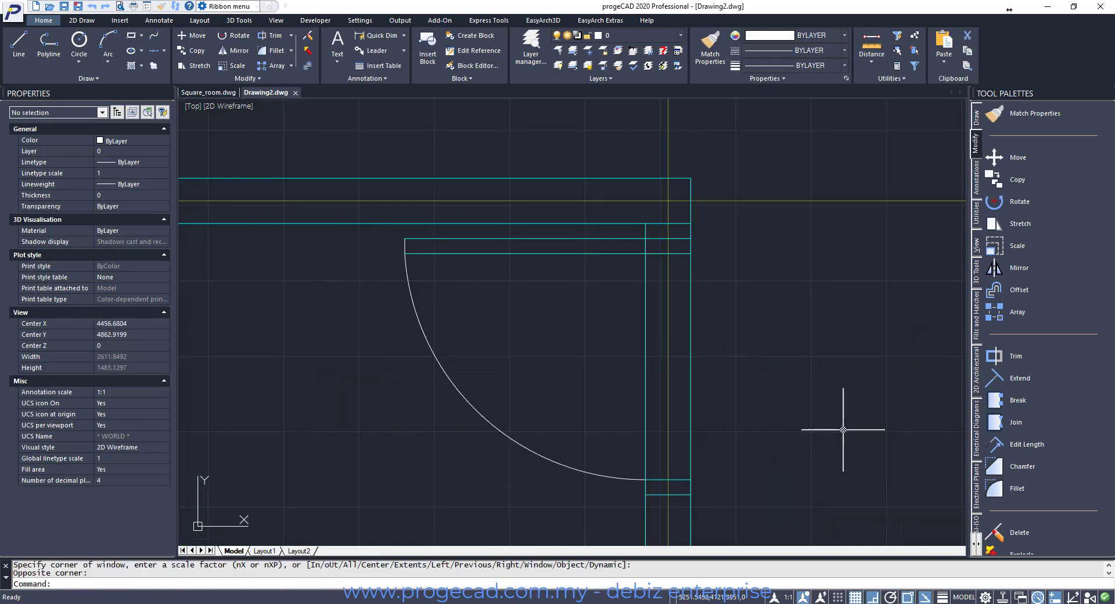
pyautogui.click(208, 92)
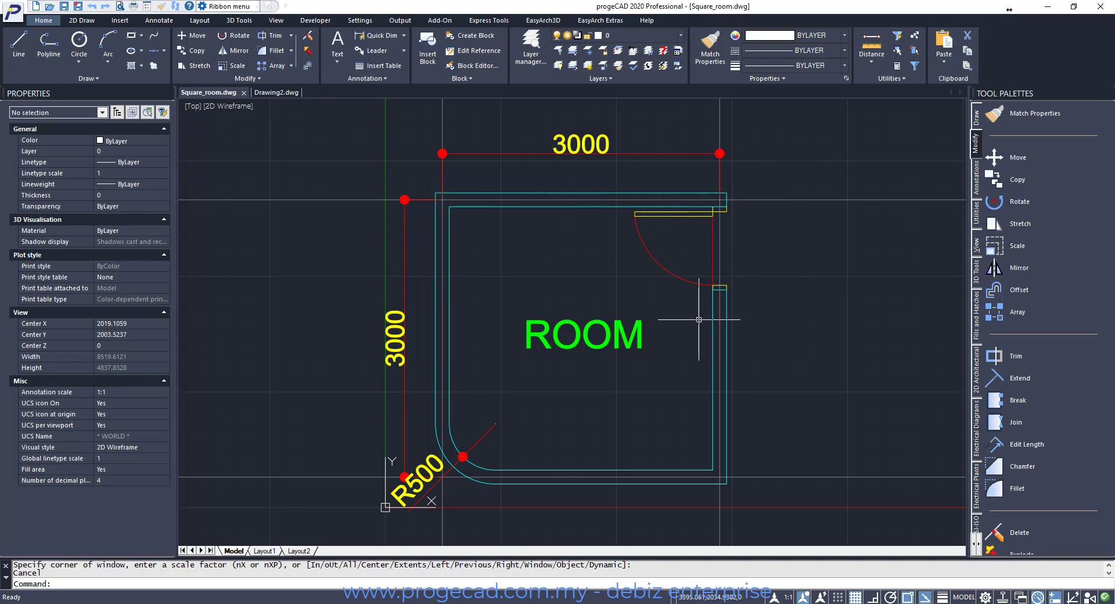
pyautogui.click(271, 92)
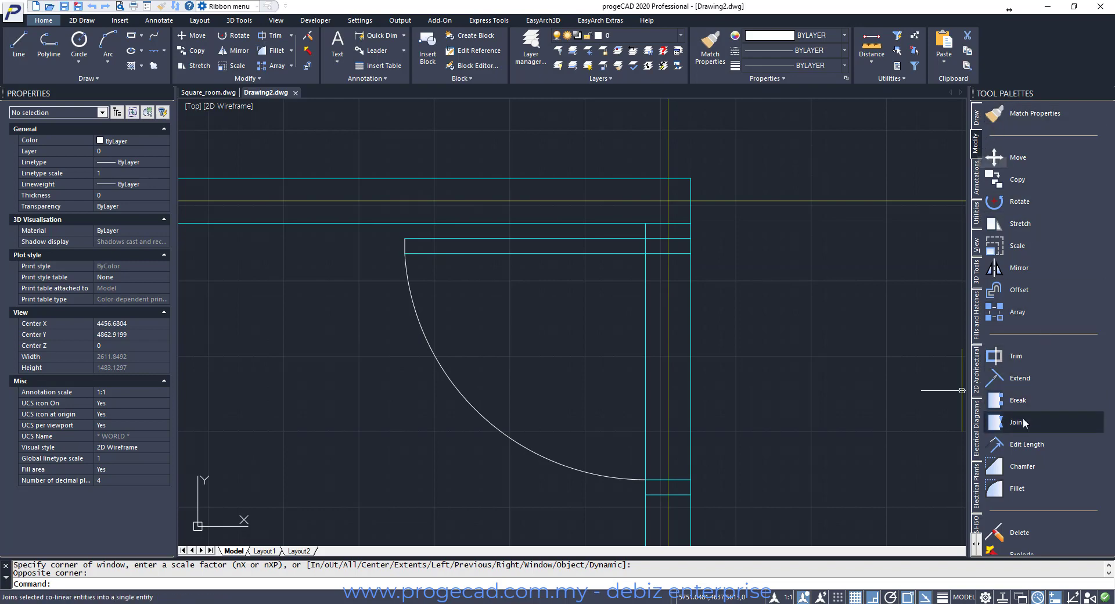
pyautogui.click(1043, 399)
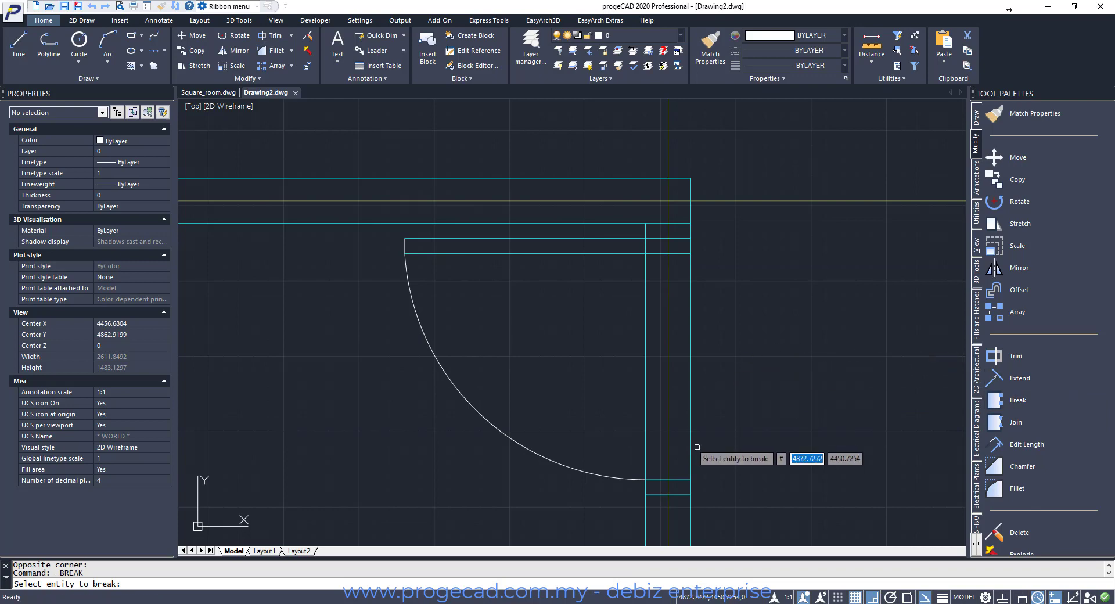
pyautogui.click(644, 504)
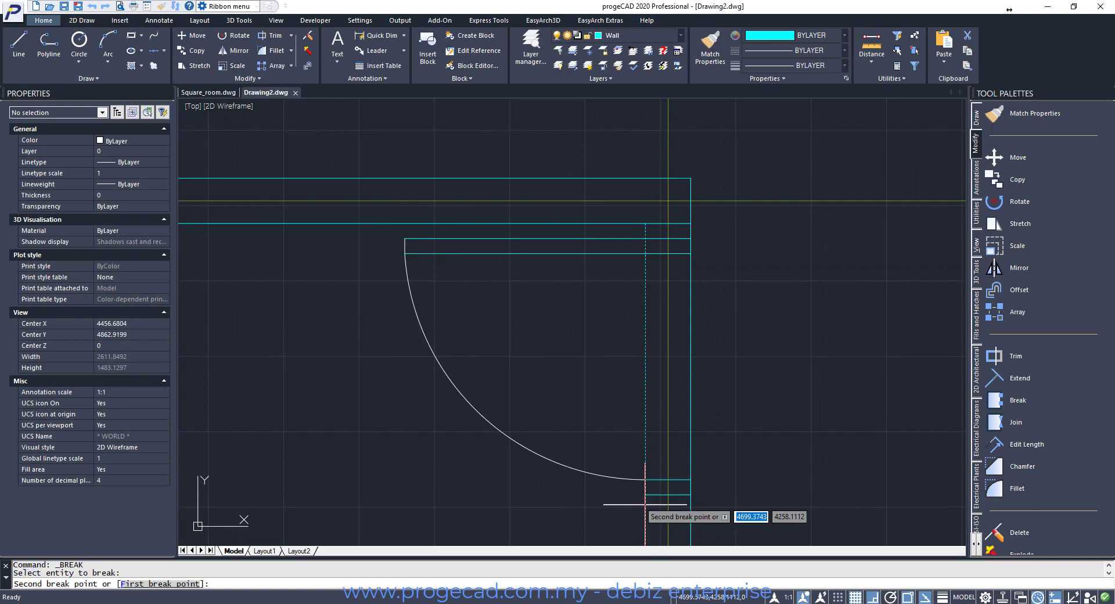
pyautogui.write('f')
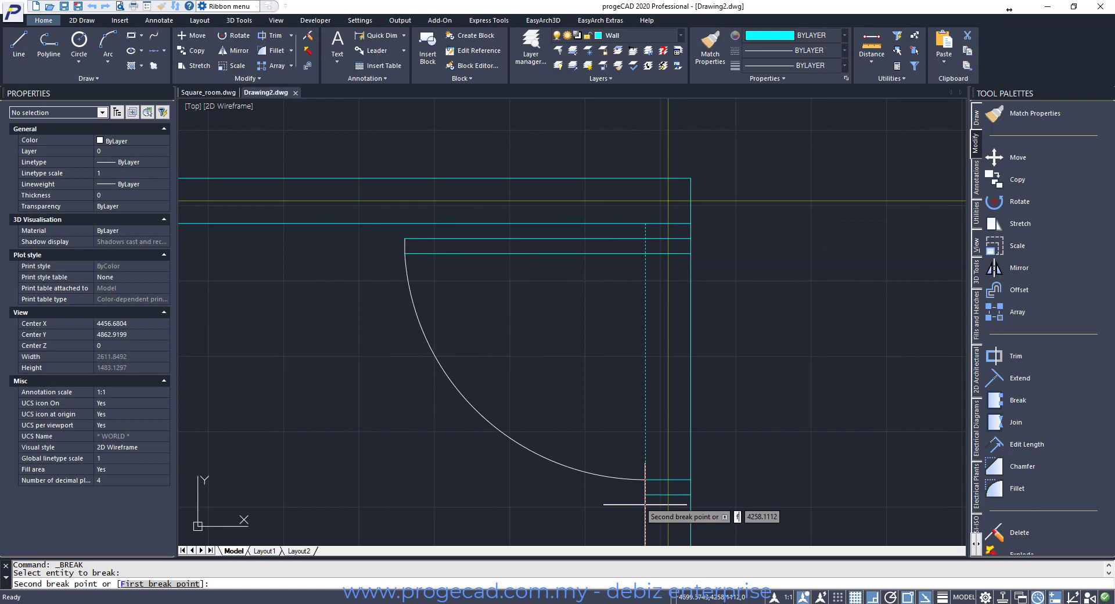
pyautogui.press('Return')
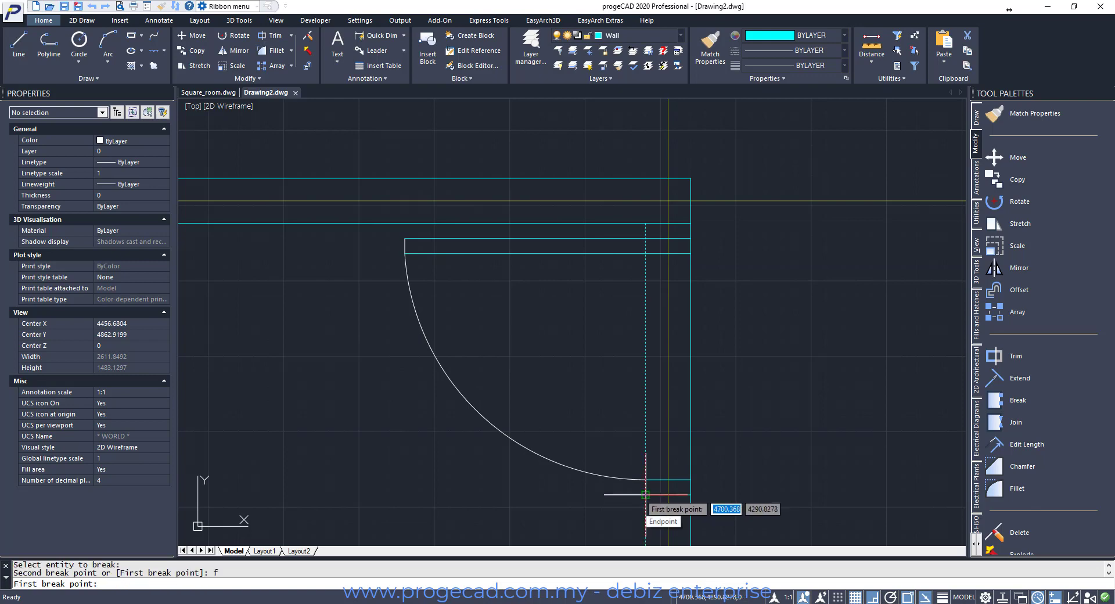
pyautogui.click(645, 495)
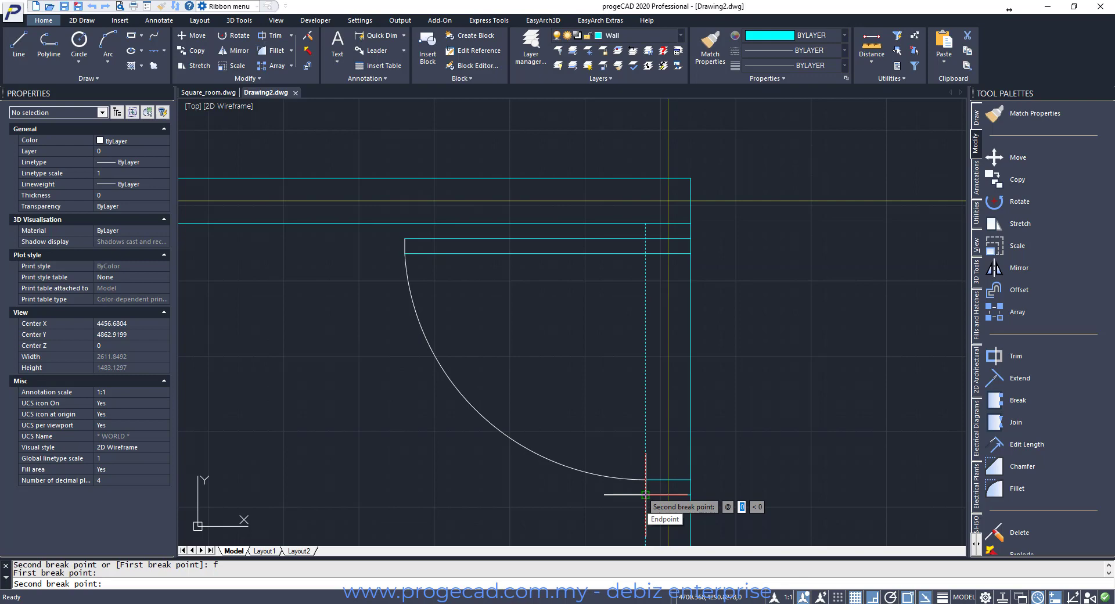
pyautogui.click(645, 495)
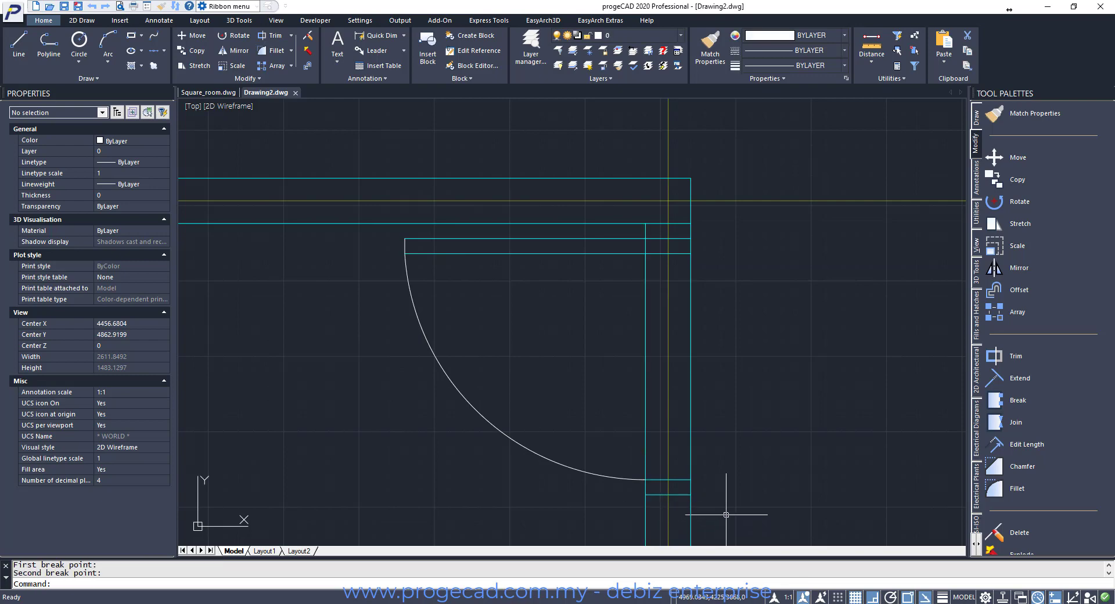
# Break the right wall's inner and outer lines near the top, at the door leaf's upper line
pyautogui.click(1028, 406)
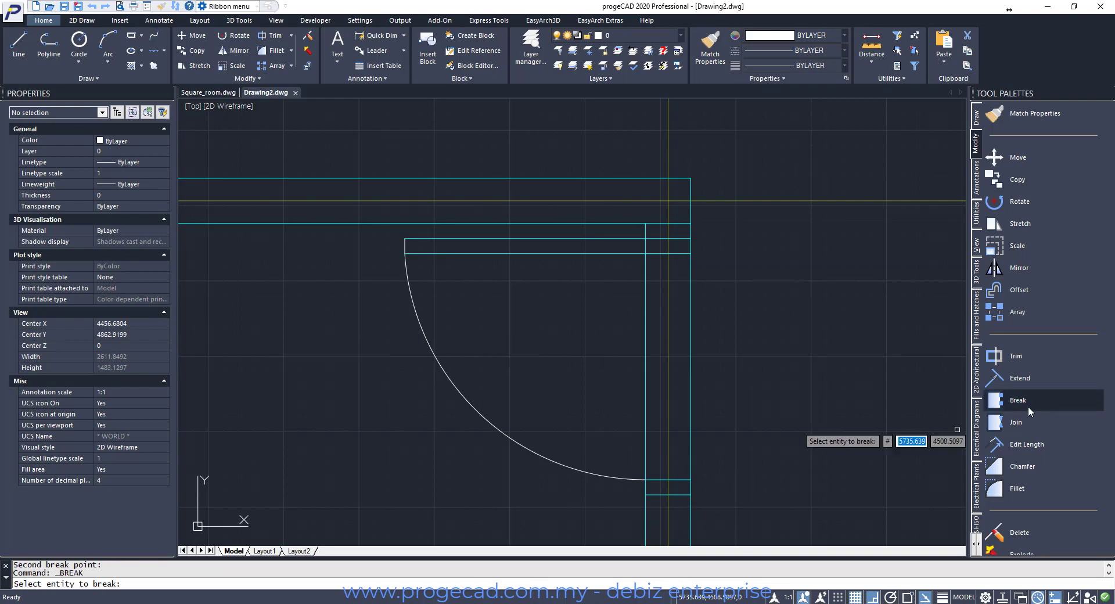
pyautogui.click(645, 228)
pyautogui.click(645, 238)
pyautogui.press('Return')
pyautogui.click(691, 231)
pyautogui.click(691, 238)
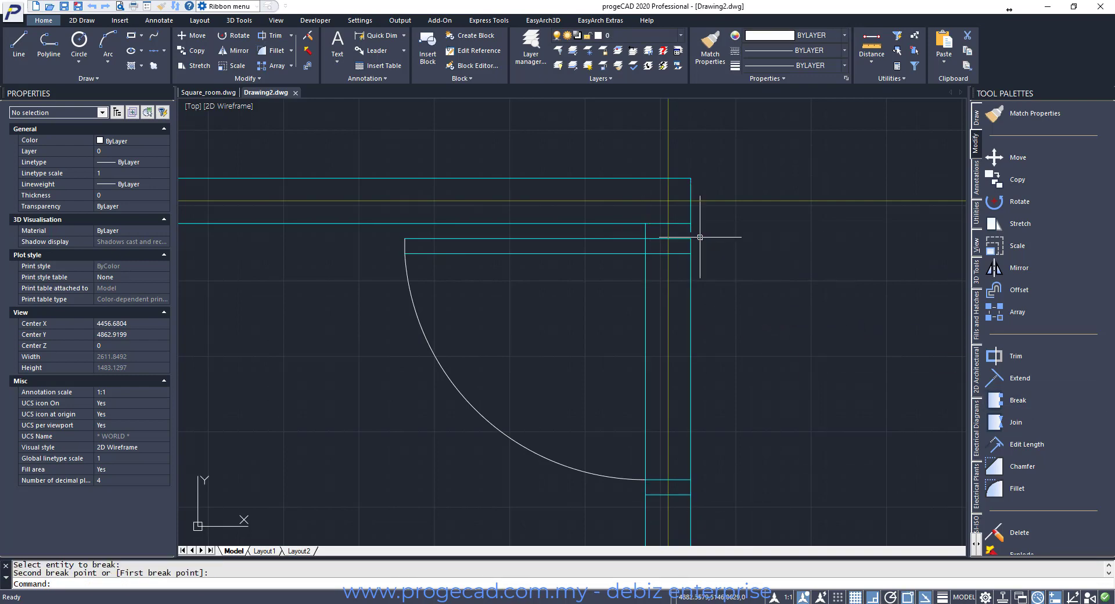
# Extend the short upper piece of the right wall's outer line down to the door leaf's upper line
pyautogui.write('z')
pyautogui.press('Return')
pyautogui.click(603, 161)
pyautogui.click(733, 288)
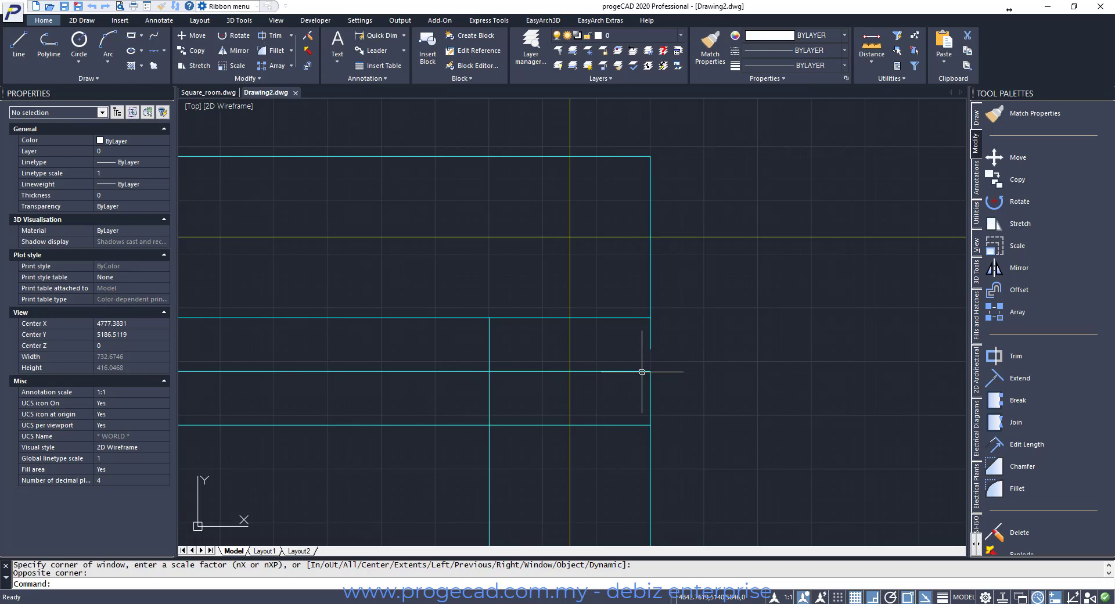
pyautogui.click(1017, 375)
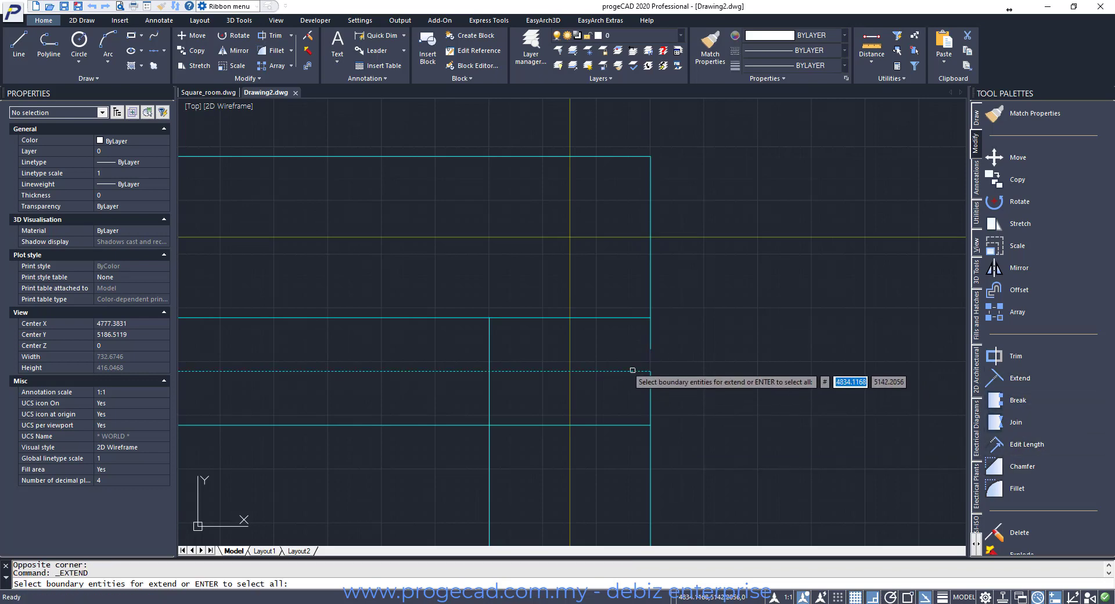
pyautogui.click(633, 370)
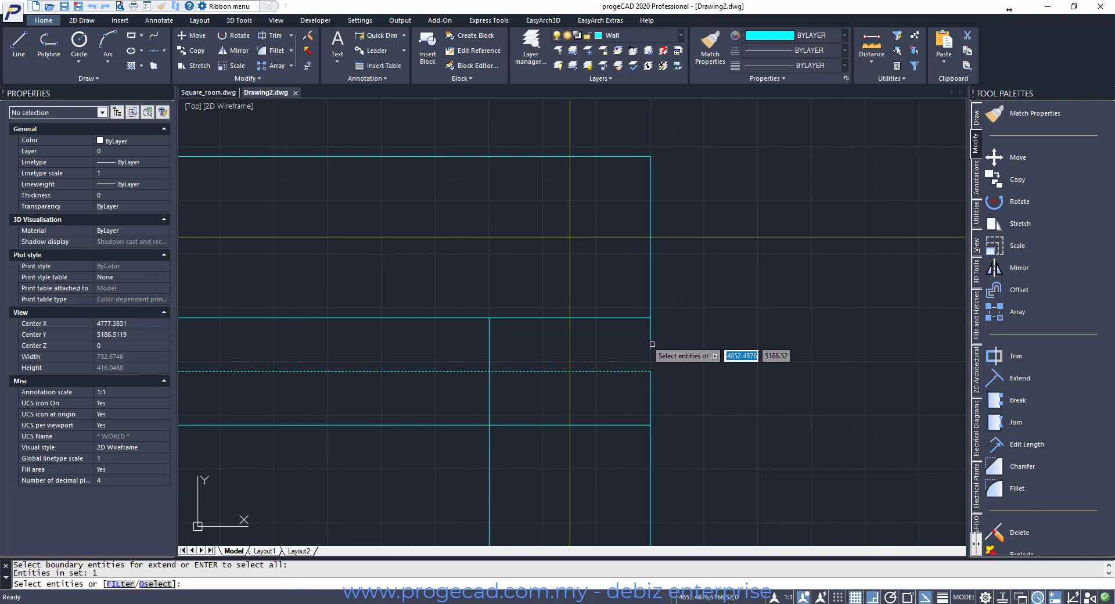
pyautogui.click(650, 343)
pyautogui.press('Return')
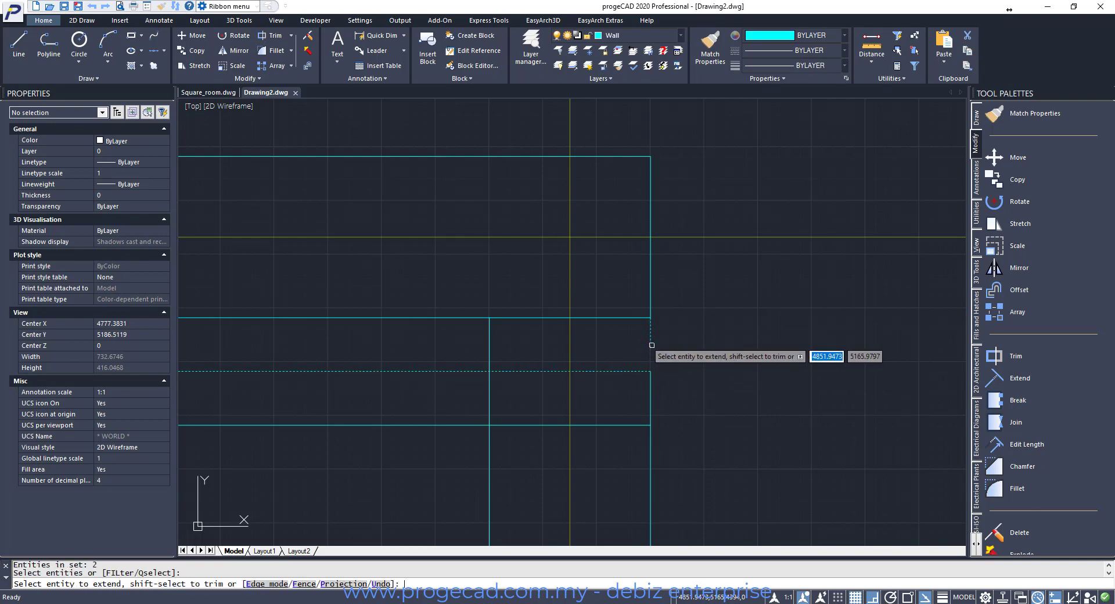
pyautogui.click(650, 344)
pyautogui.press('Return')
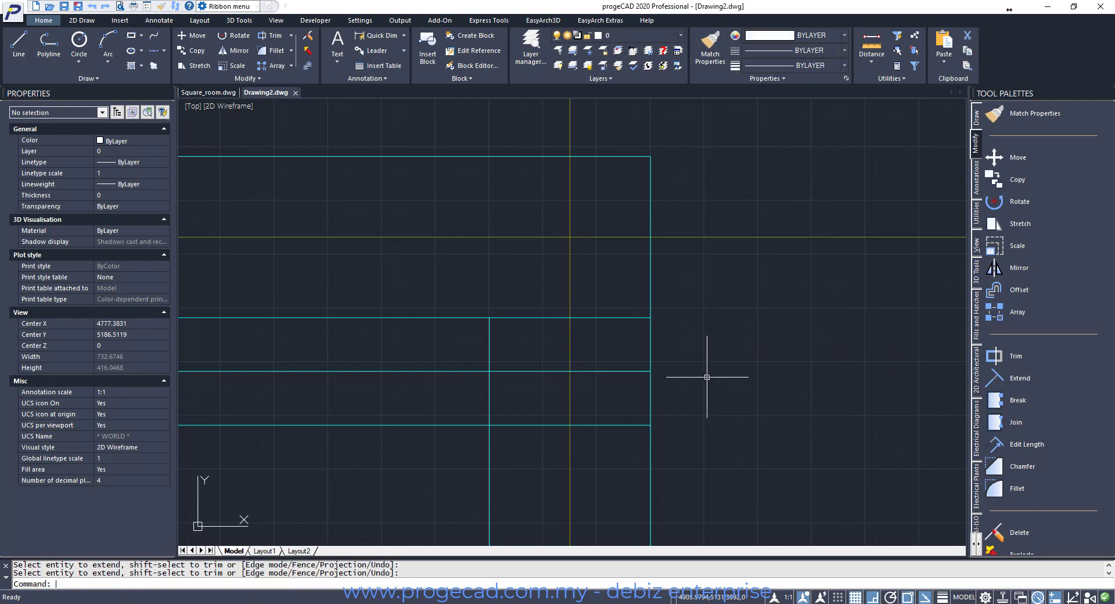
# Break the right wall's outer line at its intersection with the lower of the two bottom jamb lines
pyautogui.scroll(-4, 734, 454)
pyautogui.scroll(-4, 733, 452)
pyautogui.write('z')
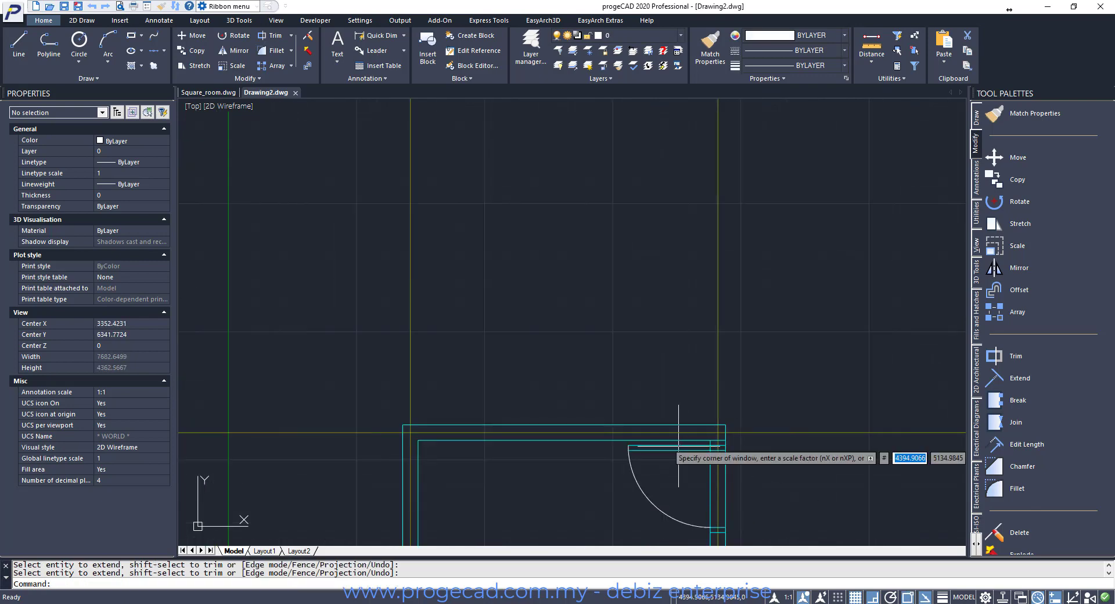
pyautogui.press('Return')
pyautogui.click(591, 383)
pyautogui.click(773, 545)
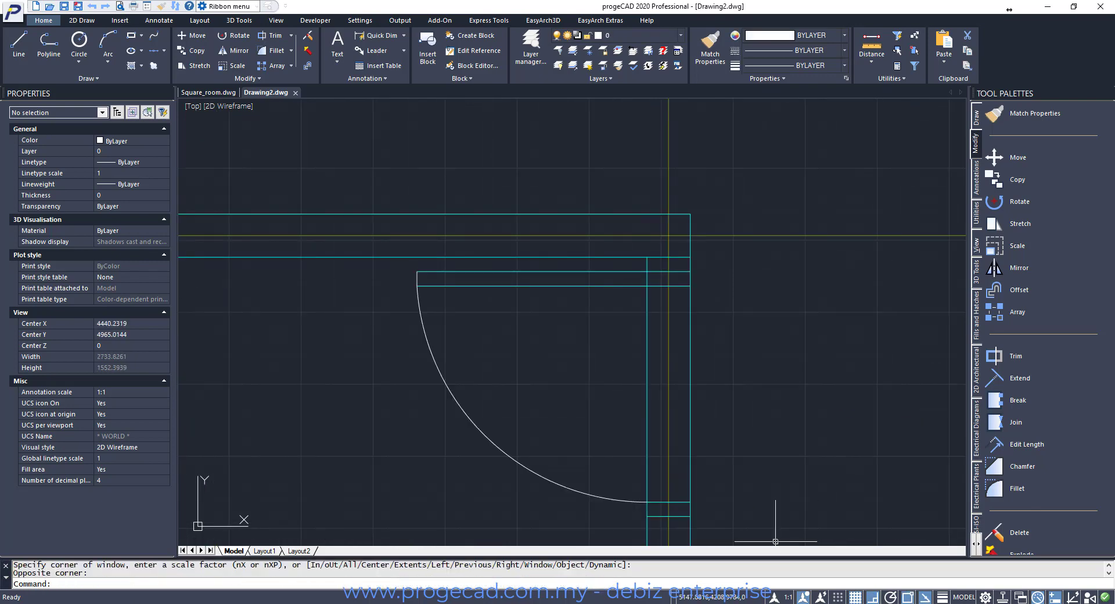
pyautogui.click(689, 432)
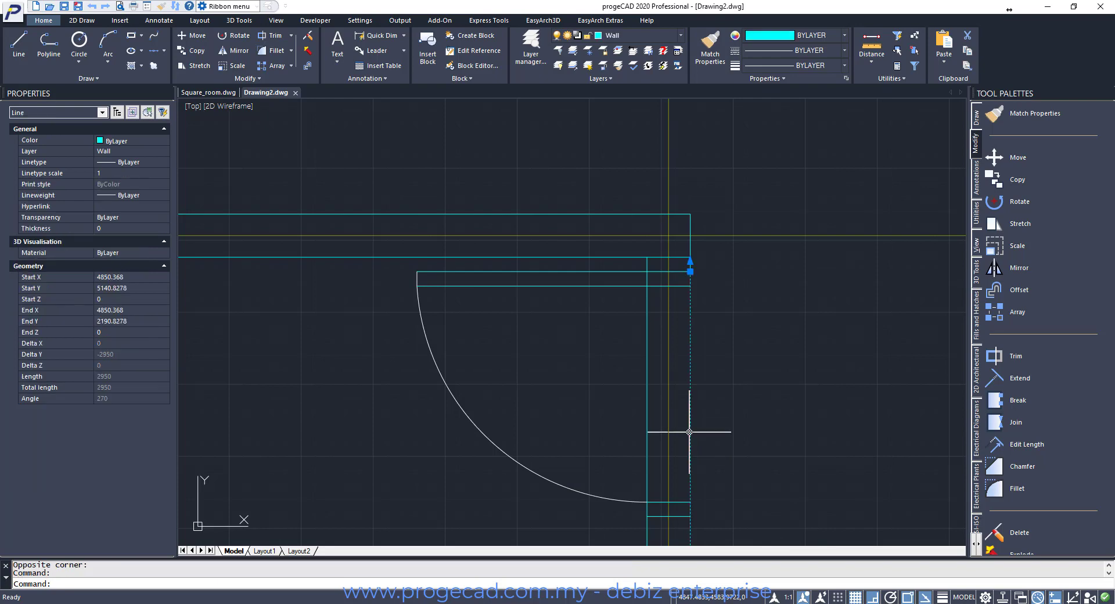
pyautogui.press('Escape')
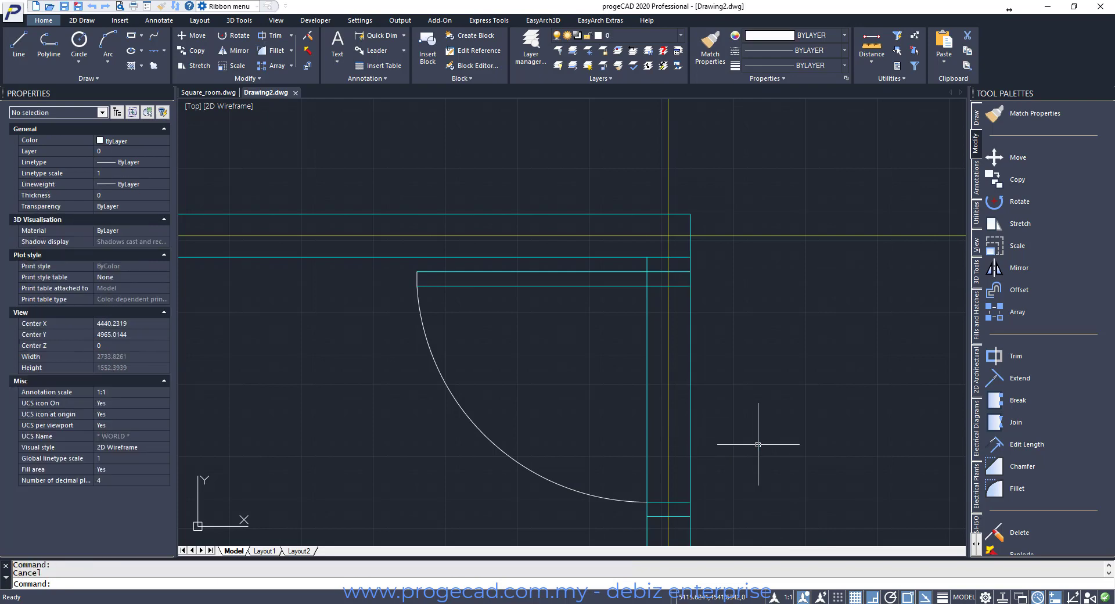
pyautogui.click(1023, 401)
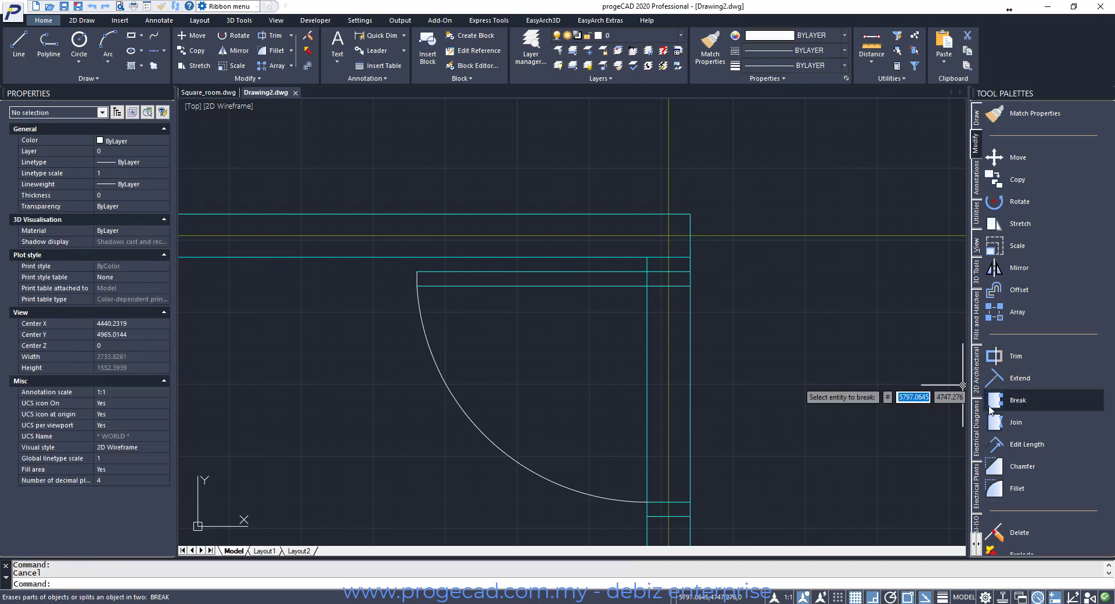
pyautogui.click(691, 530)
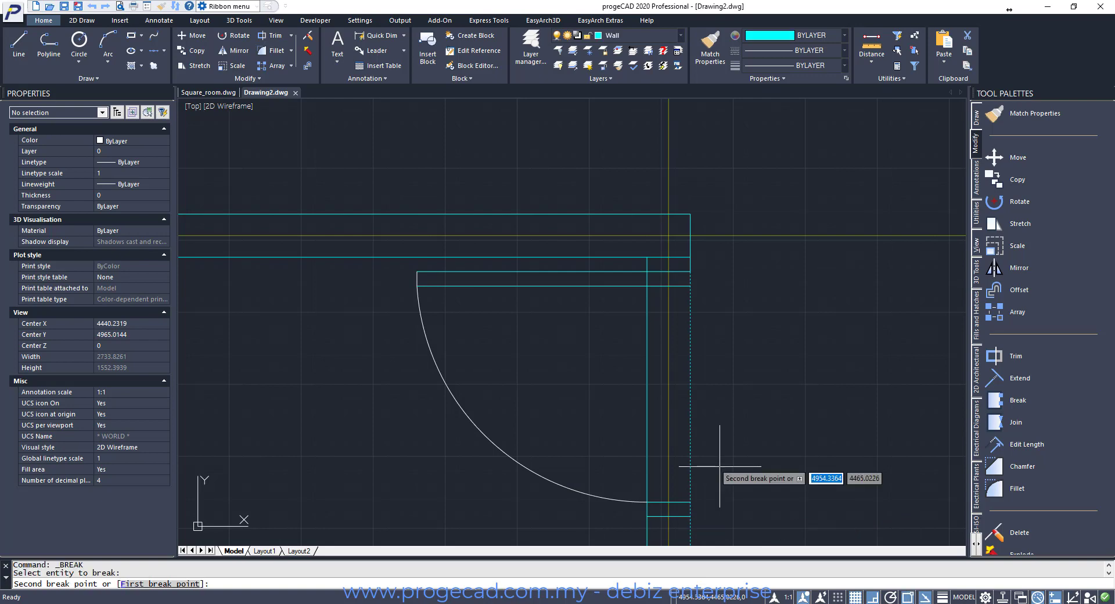
pyautogui.write('f')
pyautogui.press('Return')
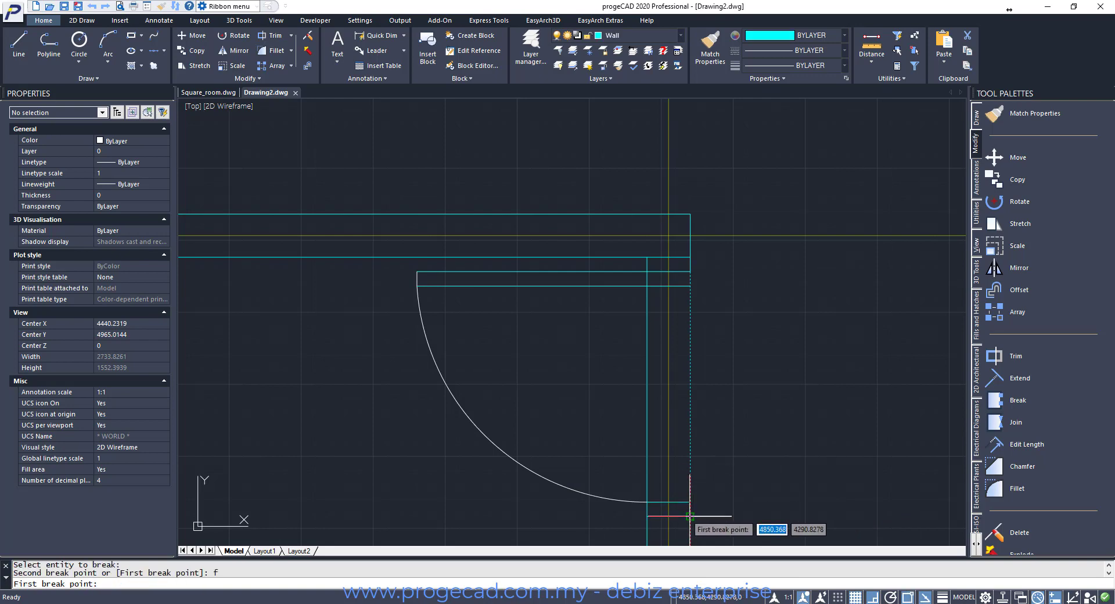
pyautogui.click(690, 515)
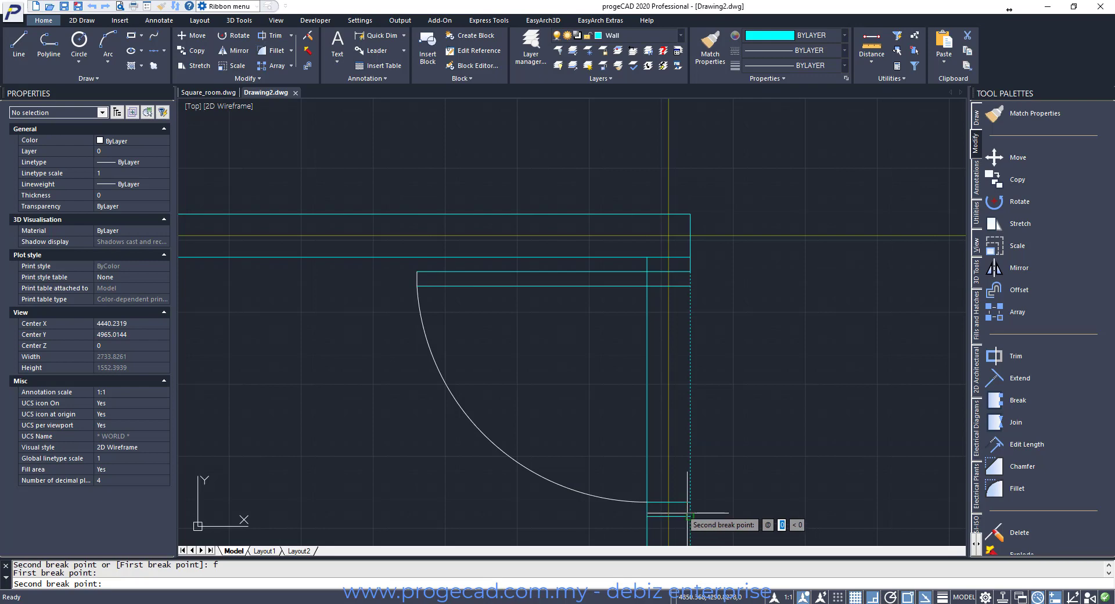
pyautogui.click(689, 515)
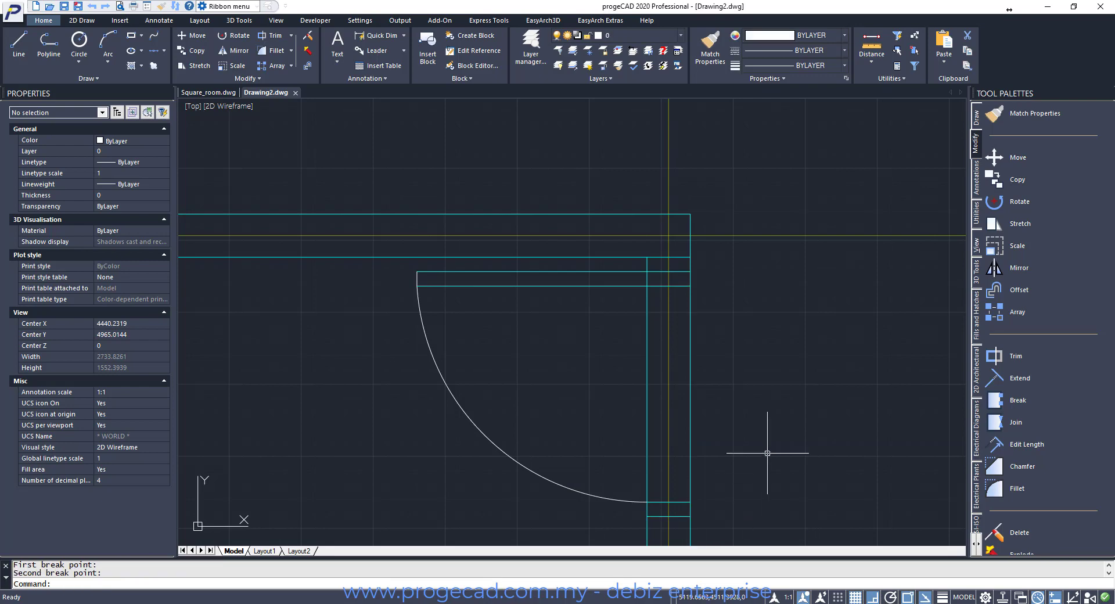
pyautogui.write('Z')
pyautogui.press('Return')
pyautogui.click(308, 186)
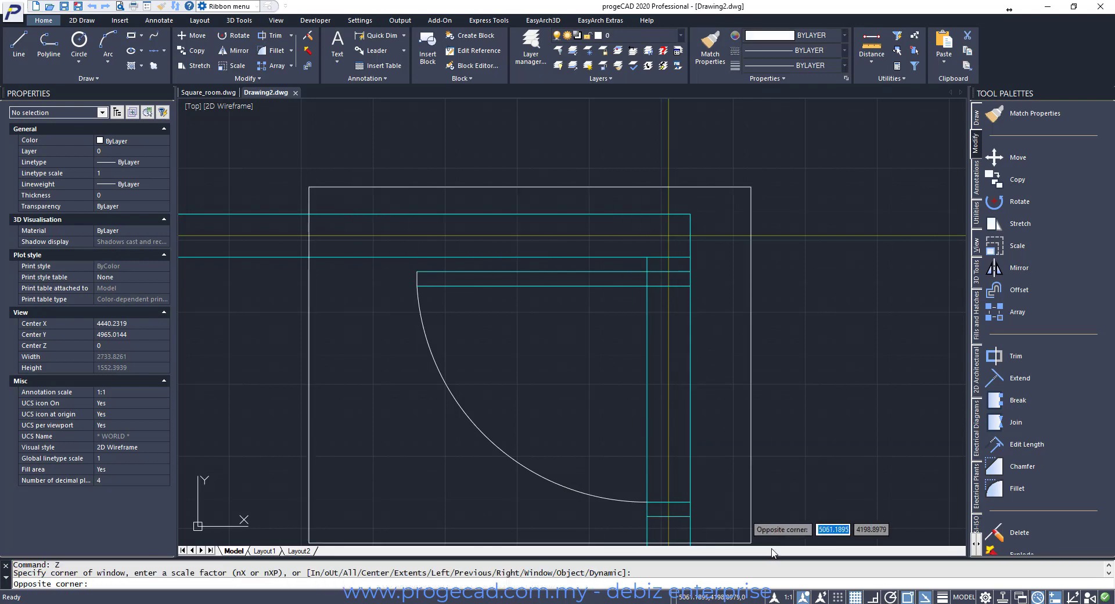
pyautogui.click(769, 544)
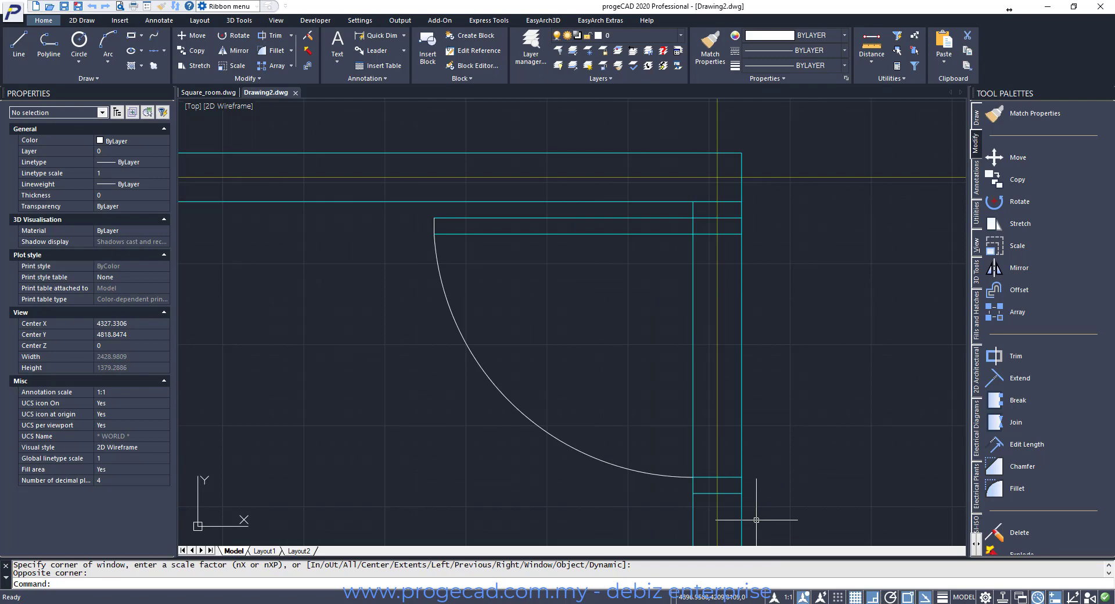
pyautogui.click(693, 451)
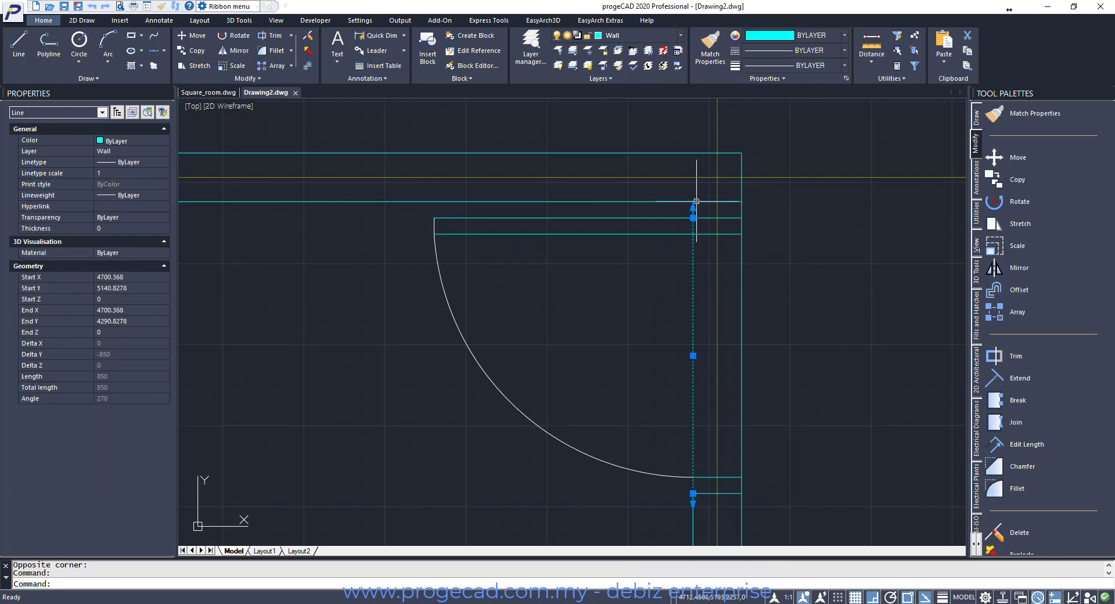
pyautogui.press('Escape')
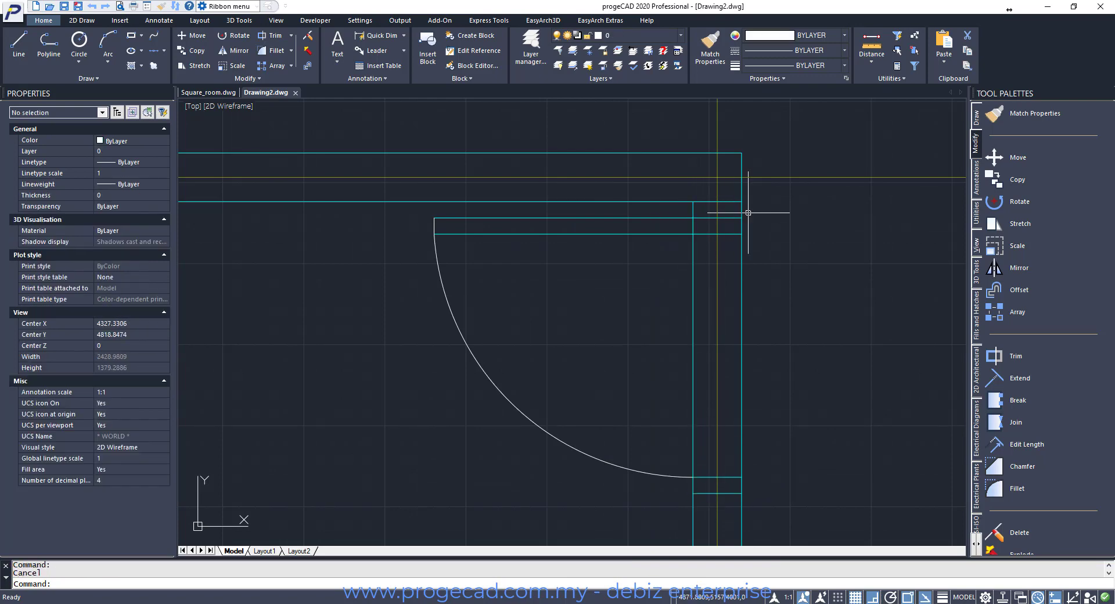
pyautogui.click(741, 246)
pyautogui.press('Escape')
pyautogui.press('Delete')
pyautogui.click(743, 298)
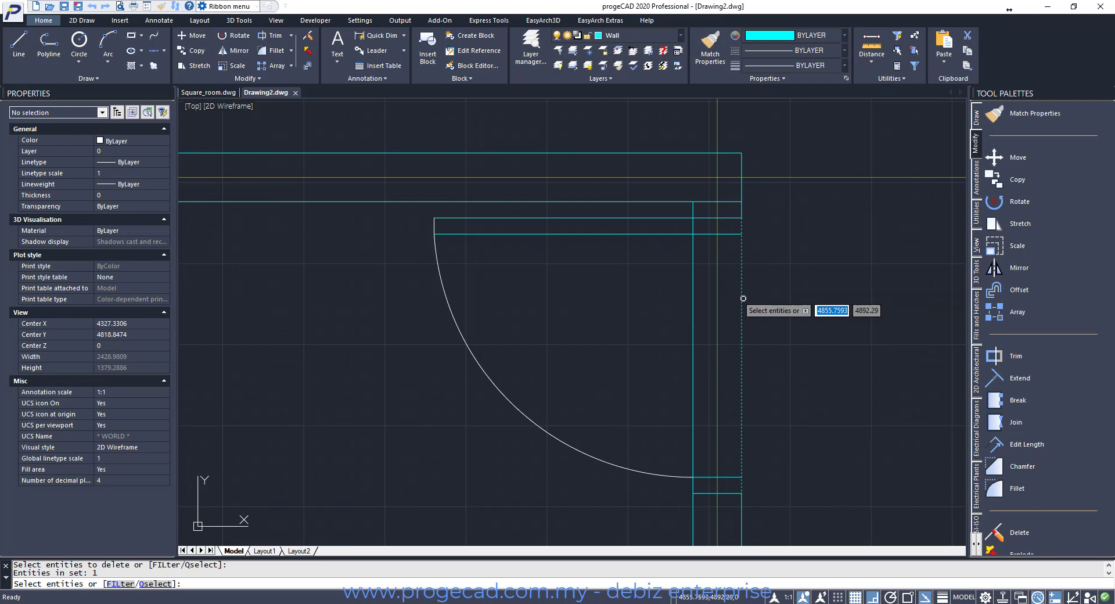
pyautogui.press('Escape')
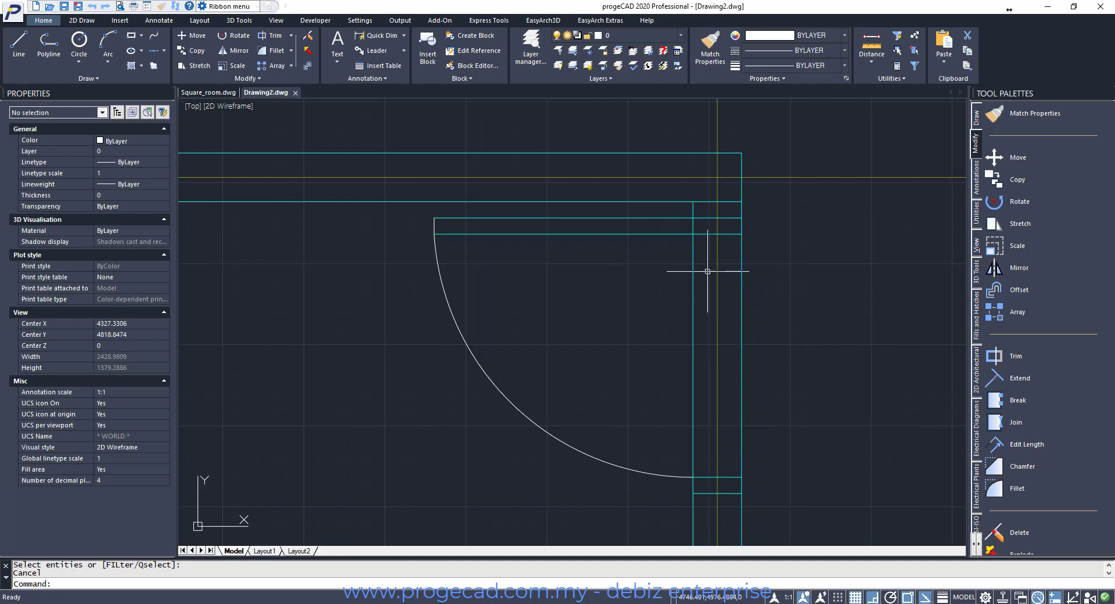
# Trim the door leaf's lower line back to the right wall's inner line
pyautogui.click(1002, 360)
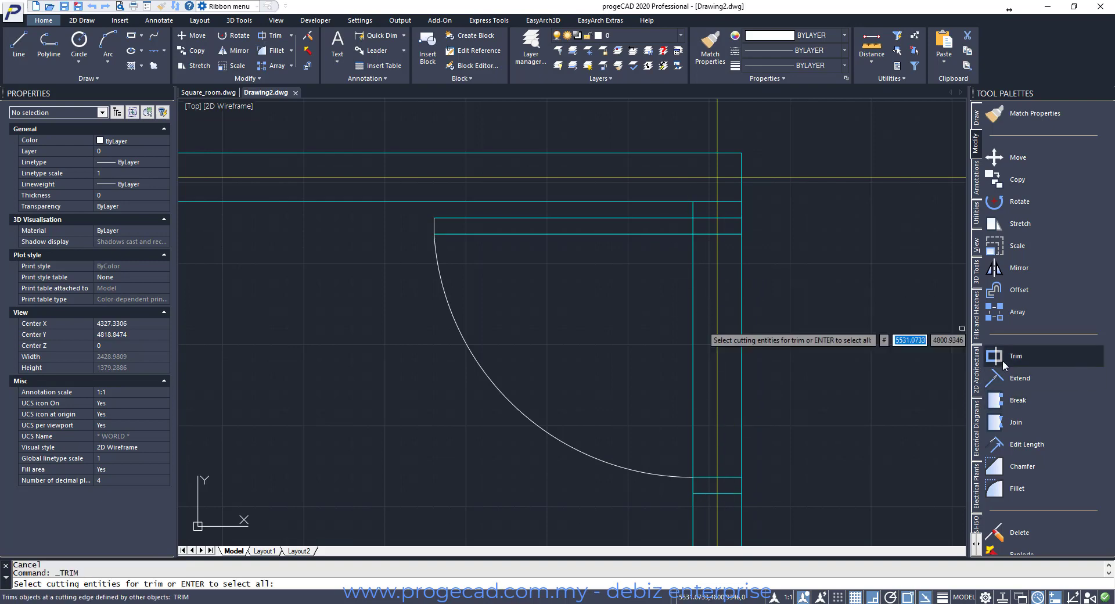
pyautogui.click(692, 250)
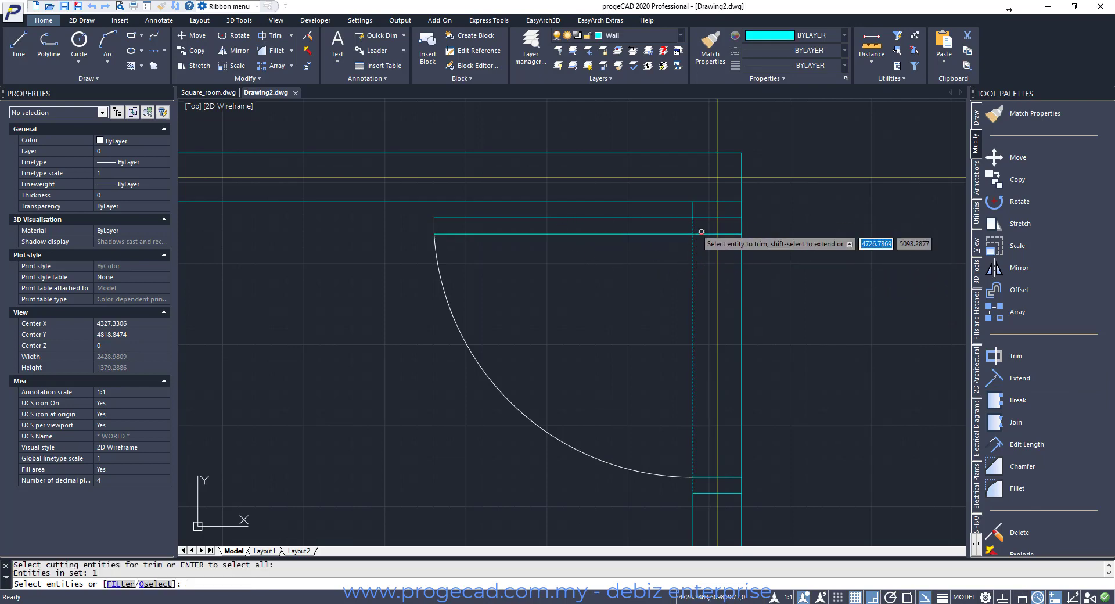
pyautogui.press('Return')
pyautogui.click(710, 234)
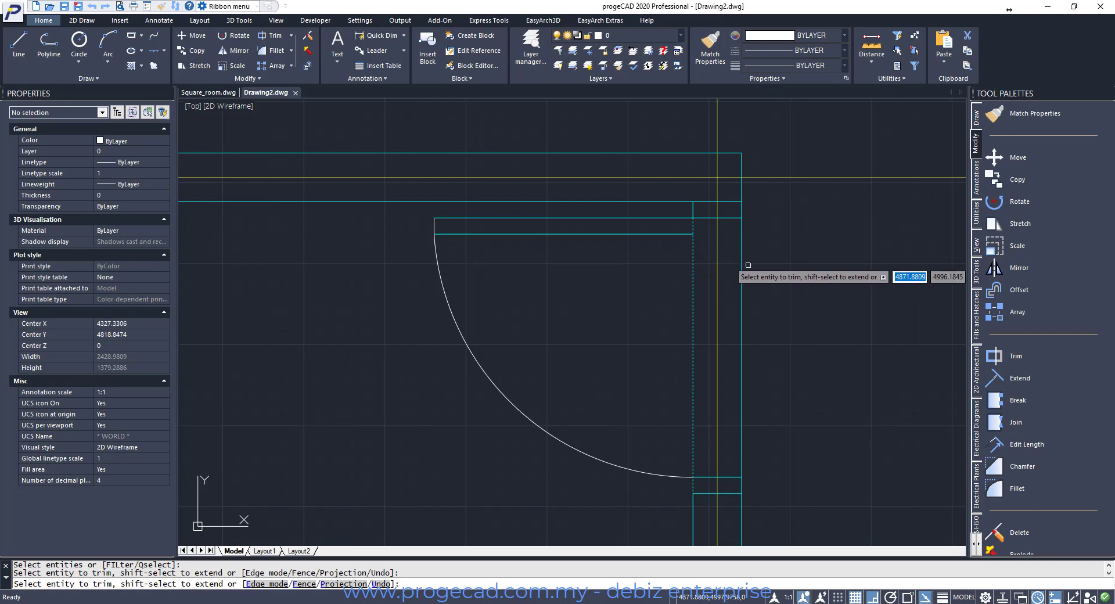
pyautogui.press('Return')
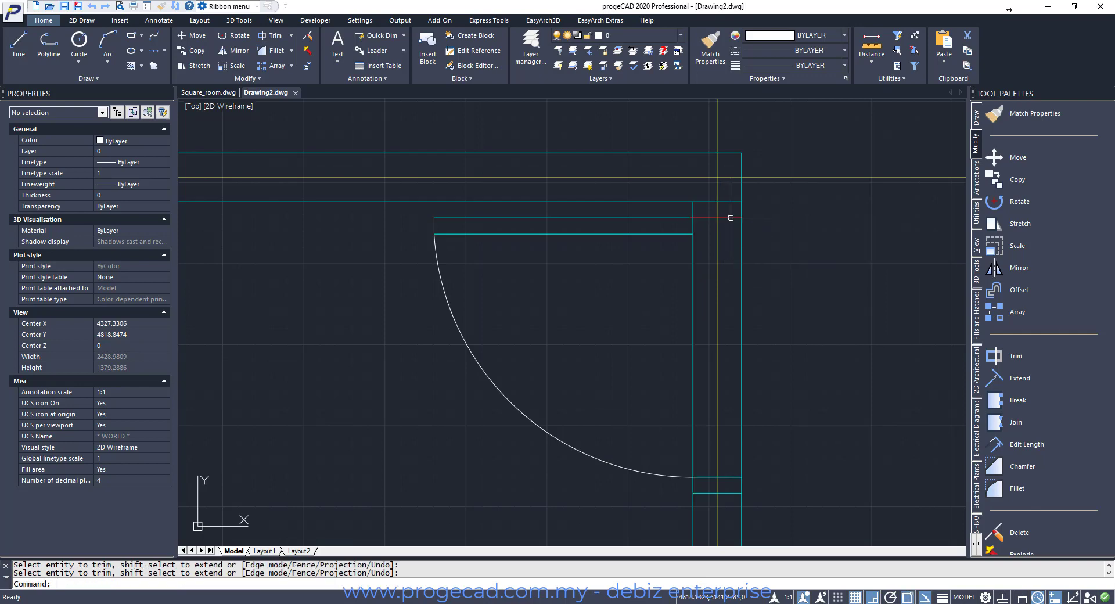
# Trim away the right wall's outer line between the door leaf's upper line and the upper bottom-jamb line
pyautogui.press('Return')
pyautogui.click(730, 218)
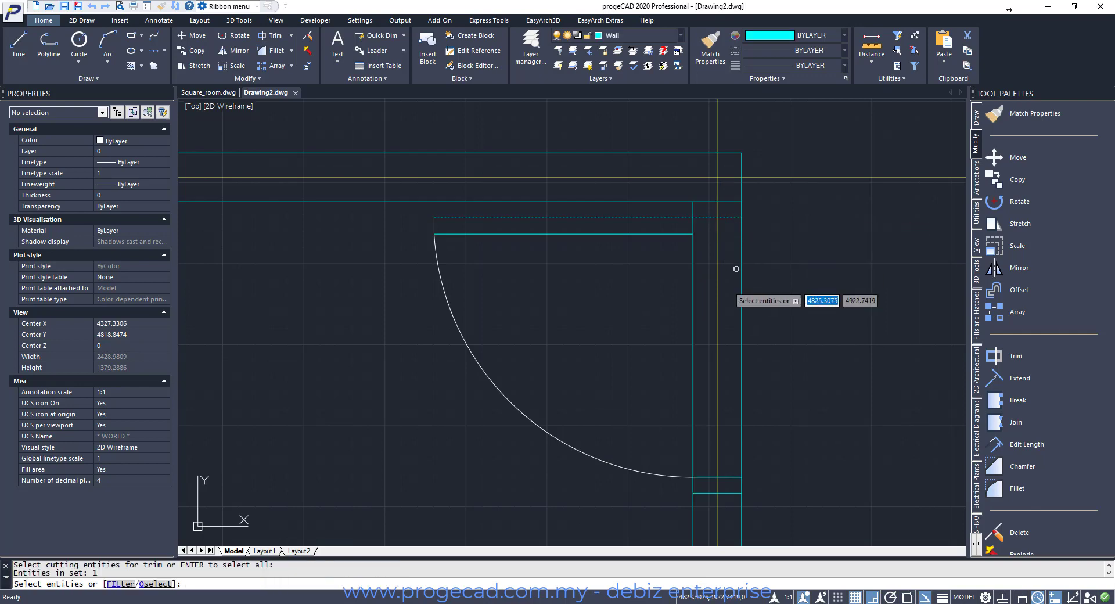
pyautogui.click(730, 477)
pyautogui.press('Return')
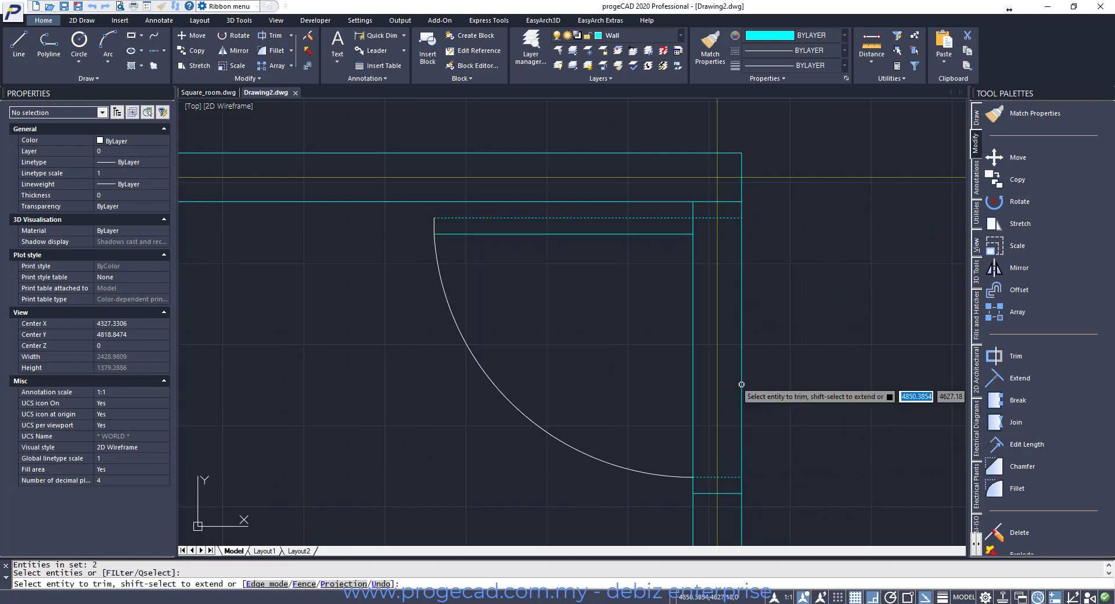
pyautogui.press('Return')
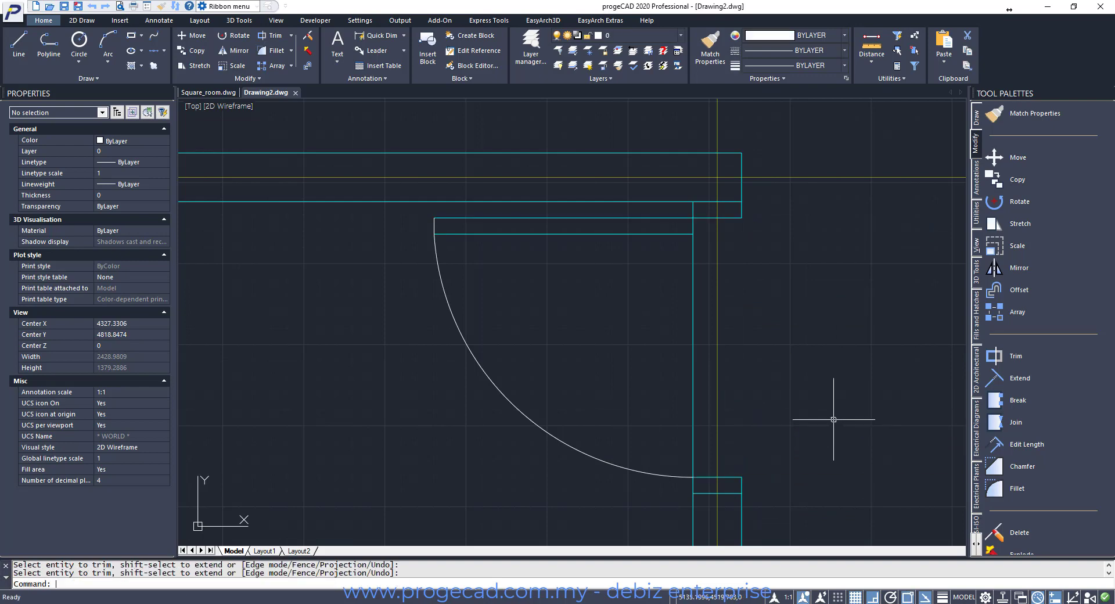
# Examine the door opening in the reference drawing Square_room.dwg and return to Drawing2.dwg
pyautogui.write('z')
pyautogui.press('Return')
pyautogui.click(364, 155)
pyautogui.press('Escape')
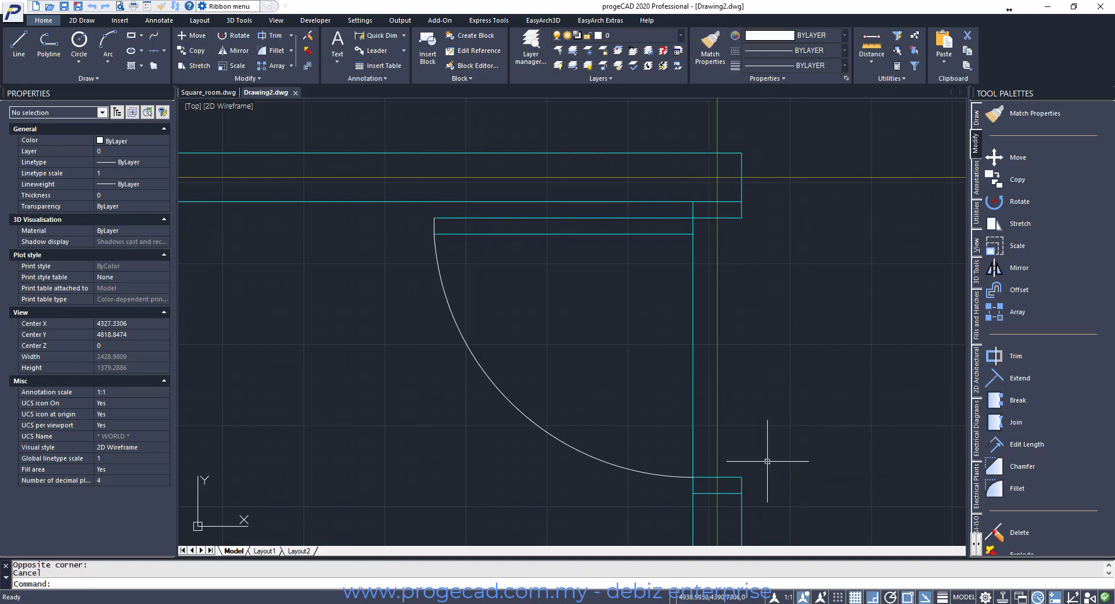
pyautogui.write('Z')
pyautogui.press('Return')
pyautogui.click(377, 125)
pyautogui.click(813, 523)
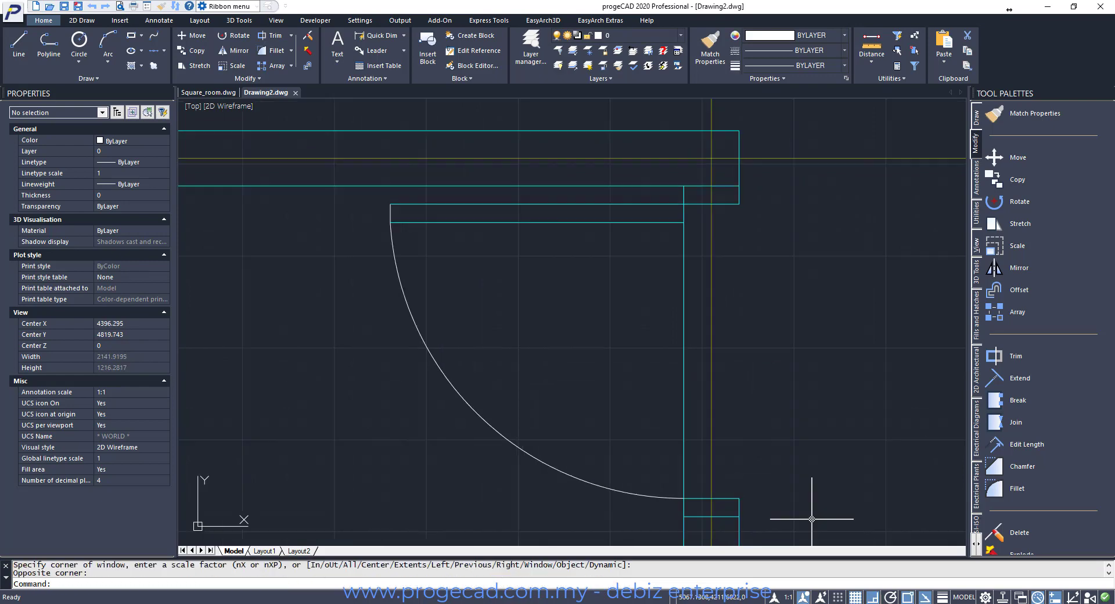
pyautogui.click(208, 92)
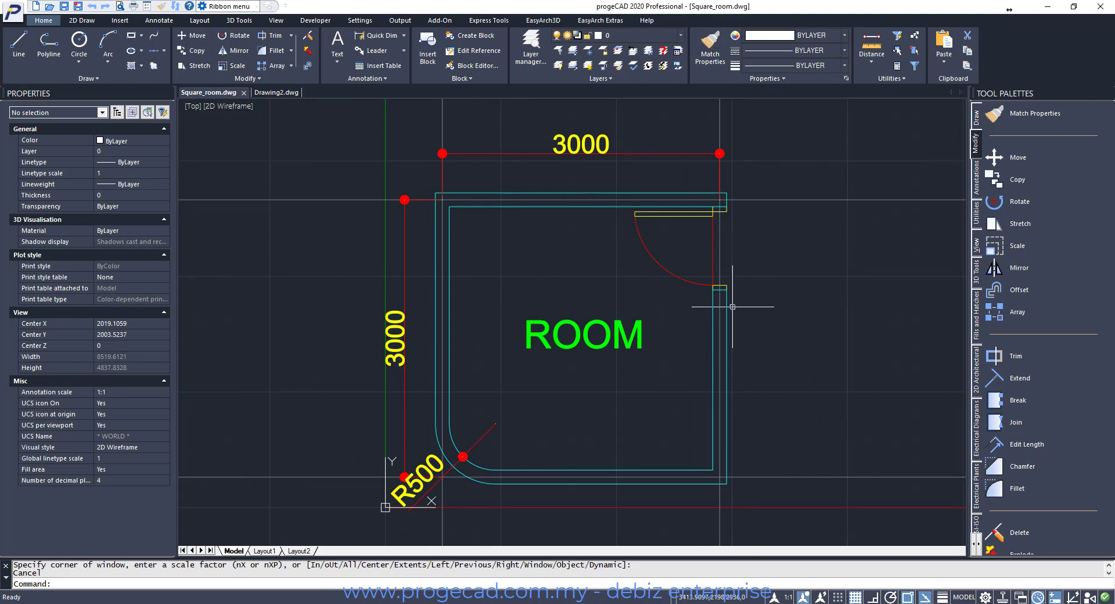
pyautogui.click(276, 92)
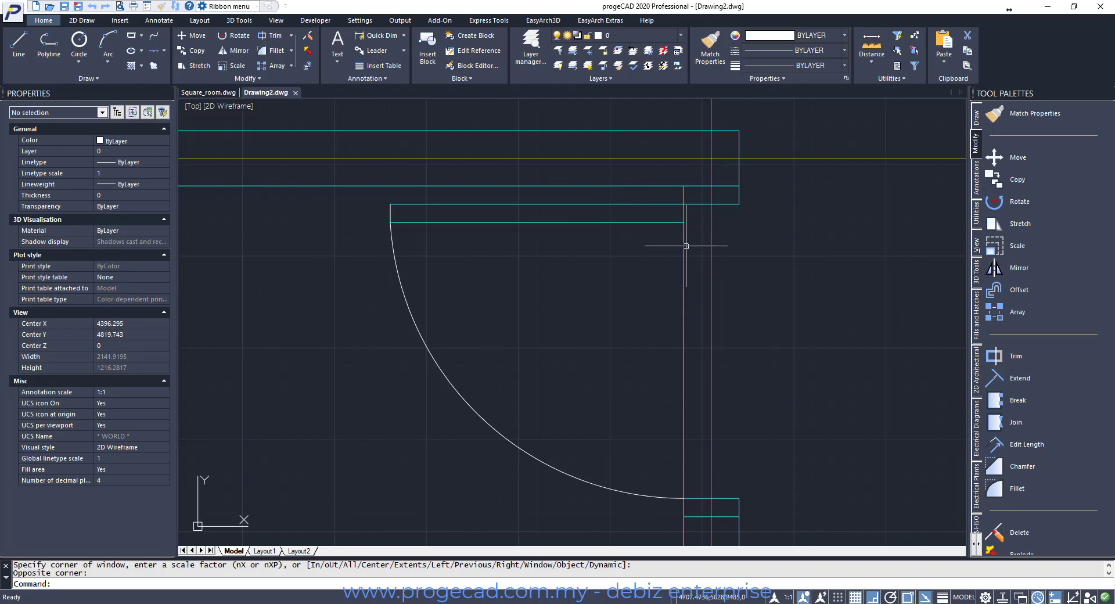
# Break the right wall's inner line at its intersection with the upper of the two bottom jamb lines
pyautogui.click(684, 194)
pyautogui.press('Escape')
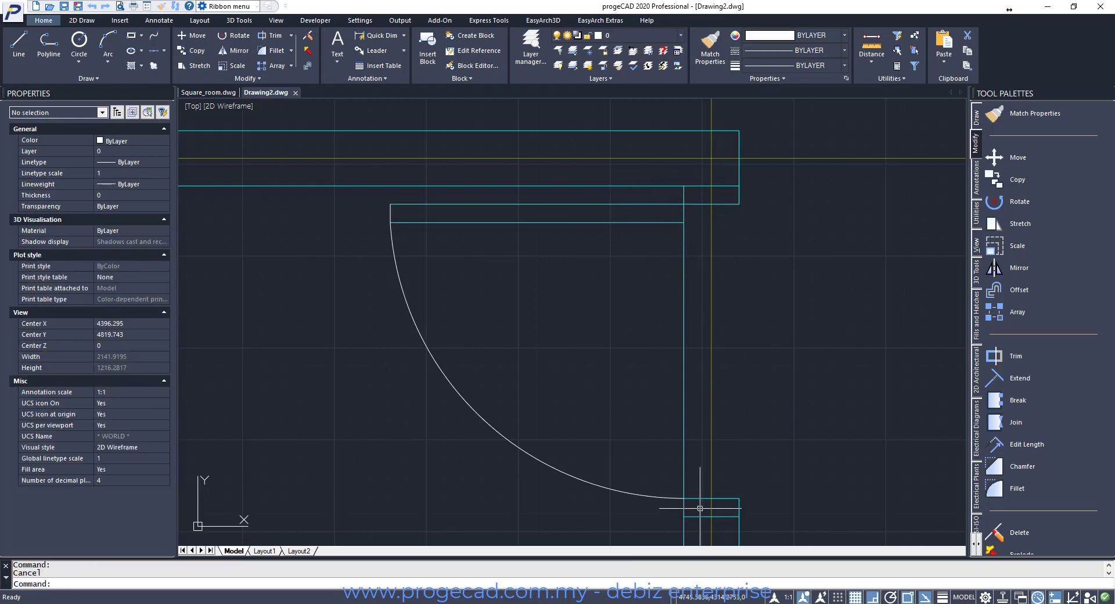
pyautogui.click(677, 513)
pyautogui.click(784, 511)
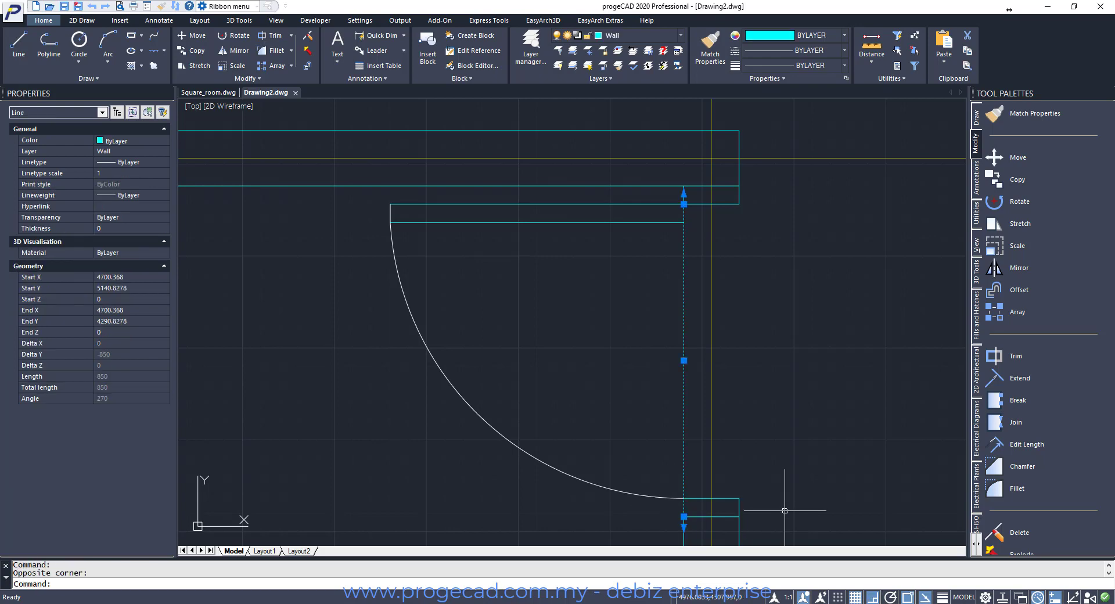
pyautogui.press('Escape')
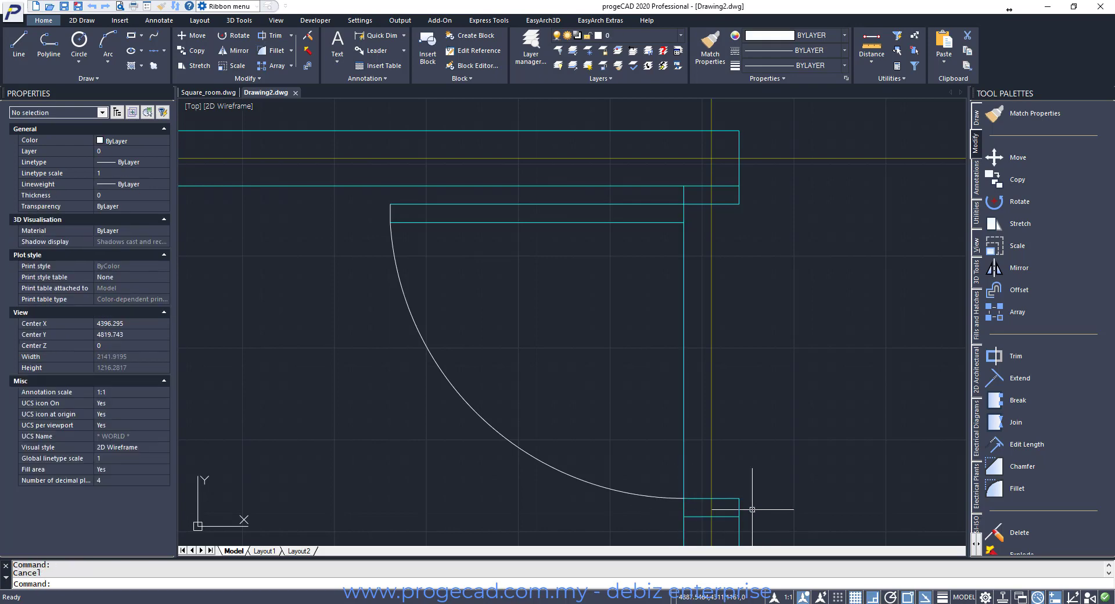
pyautogui.click(1022, 402)
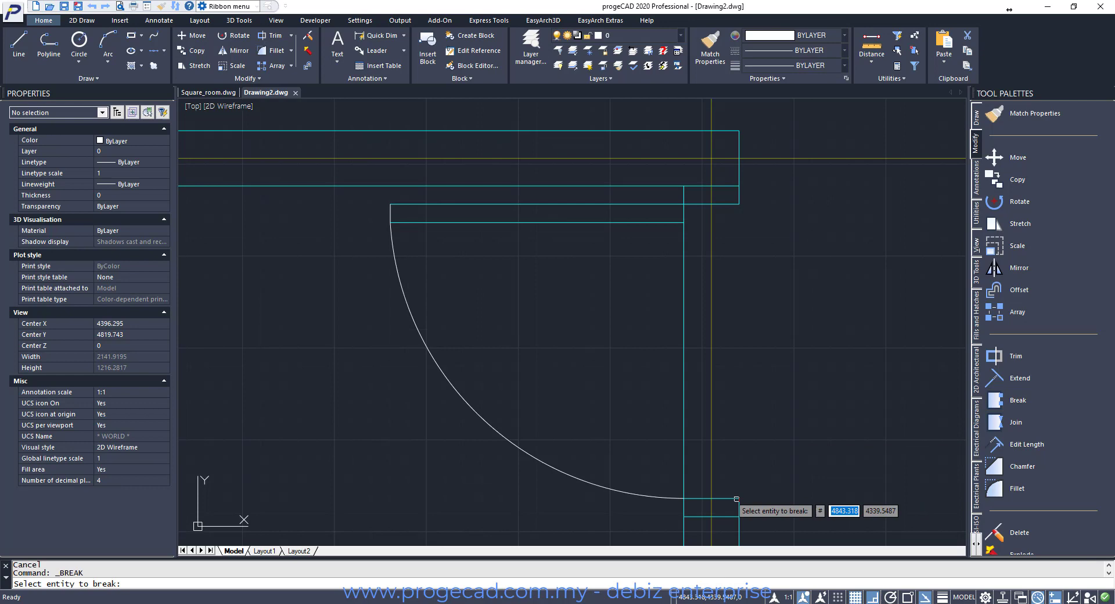
pyautogui.click(683, 478)
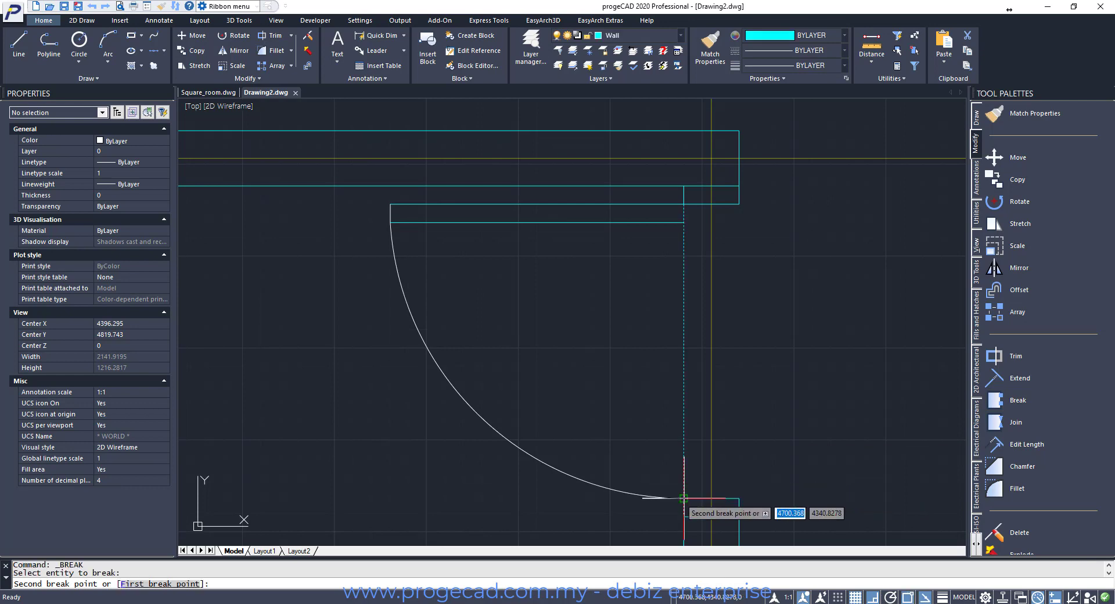
pyautogui.write('f')
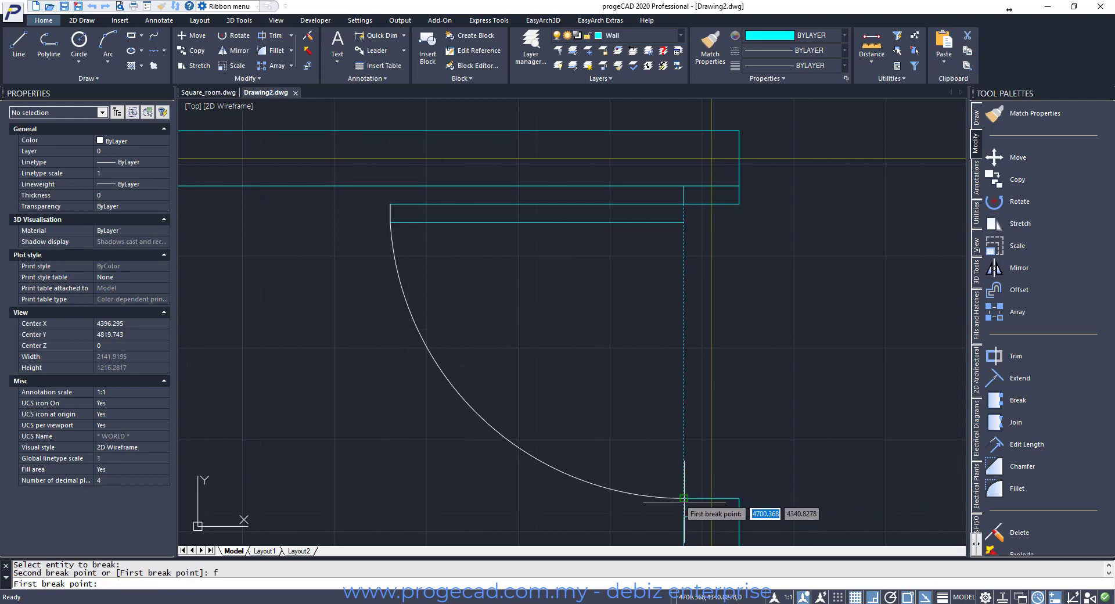
pyautogui.press('Return')
pyautogui.click(684, 497)
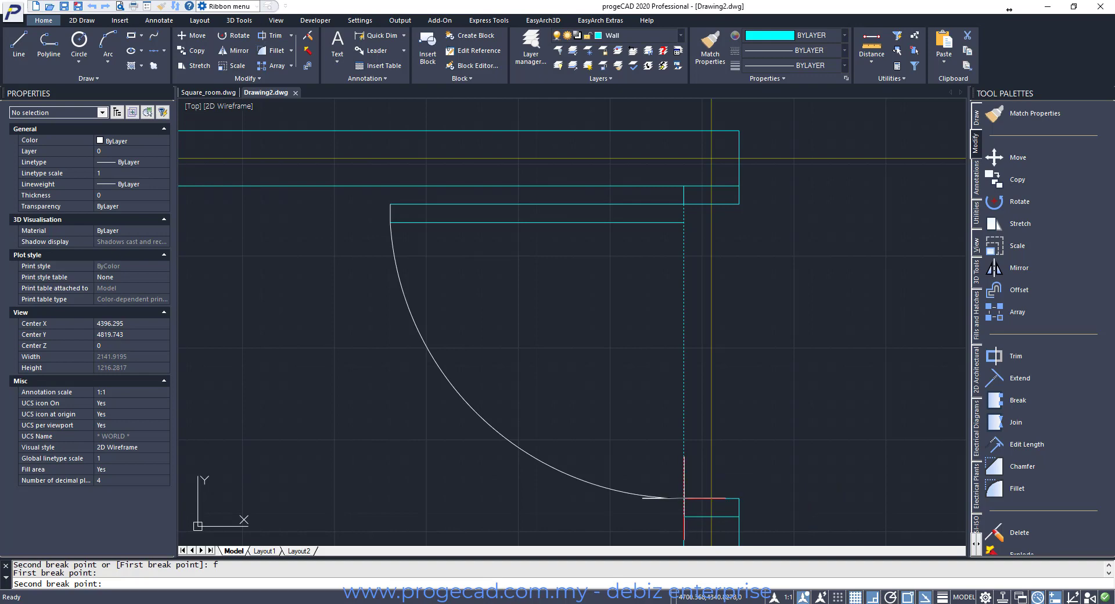
pyautogui.click(683, 498)
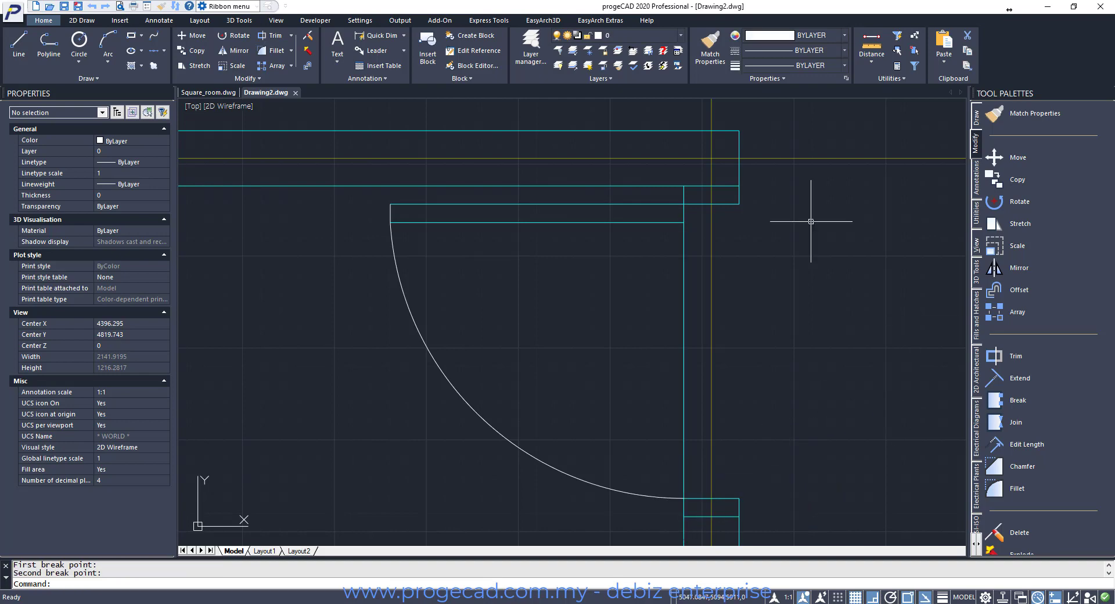
# Create a new layer named Door with yellow (color 2) as its color
pyautogui.click(535, 55)
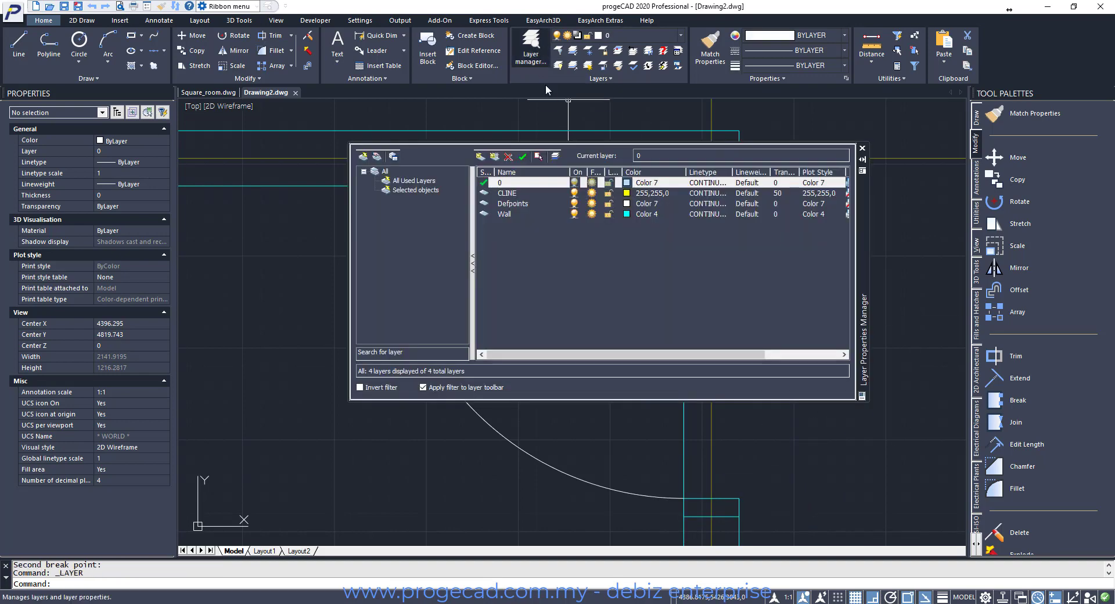
pyautogui.click(480, 157)
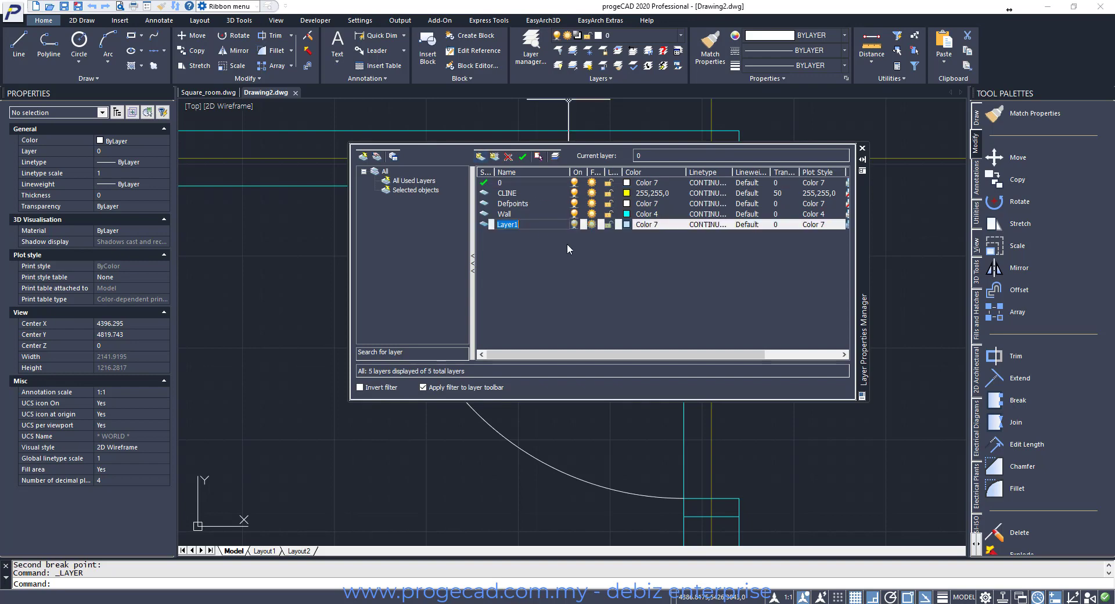
pyautogui.write('Door')
pyautogui.click(626, 224)
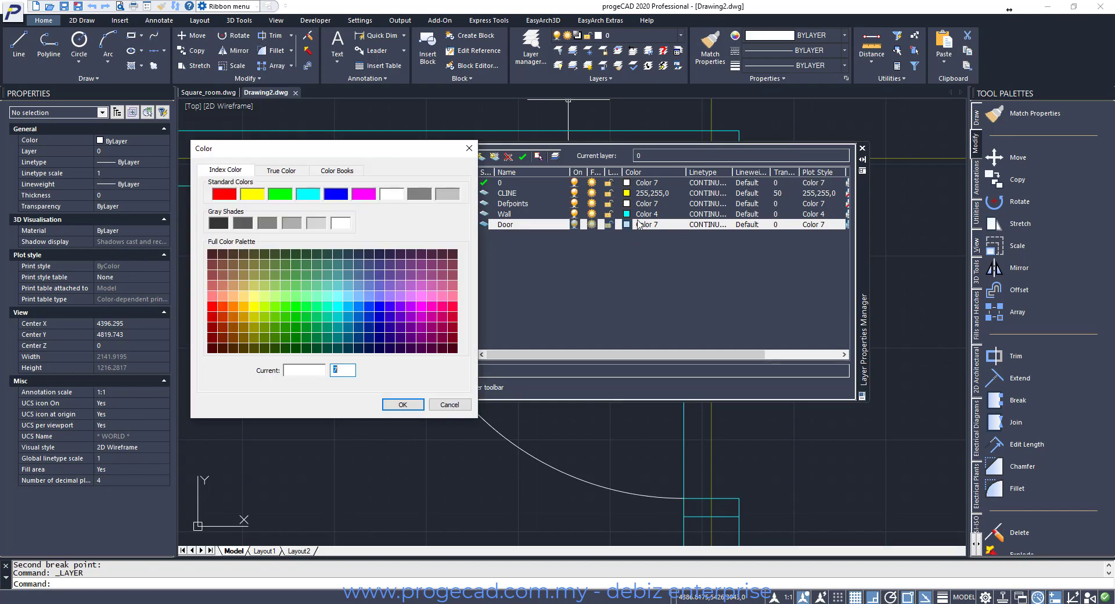
pyautogui.click(252, 194)
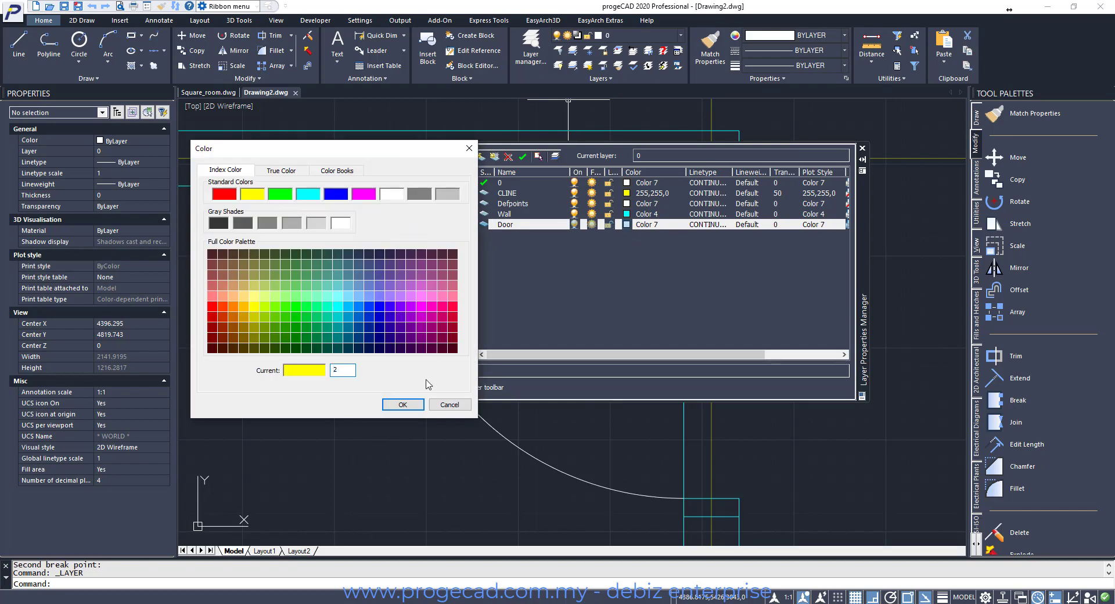
pyautogui.click(413, 404)
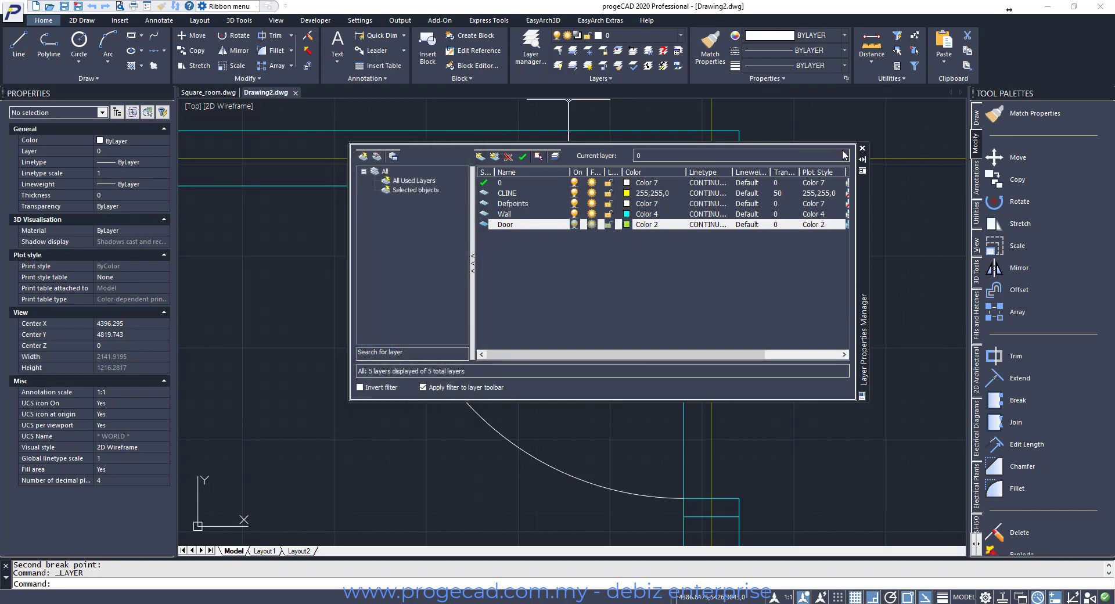
pyautogui.click(863, 148)
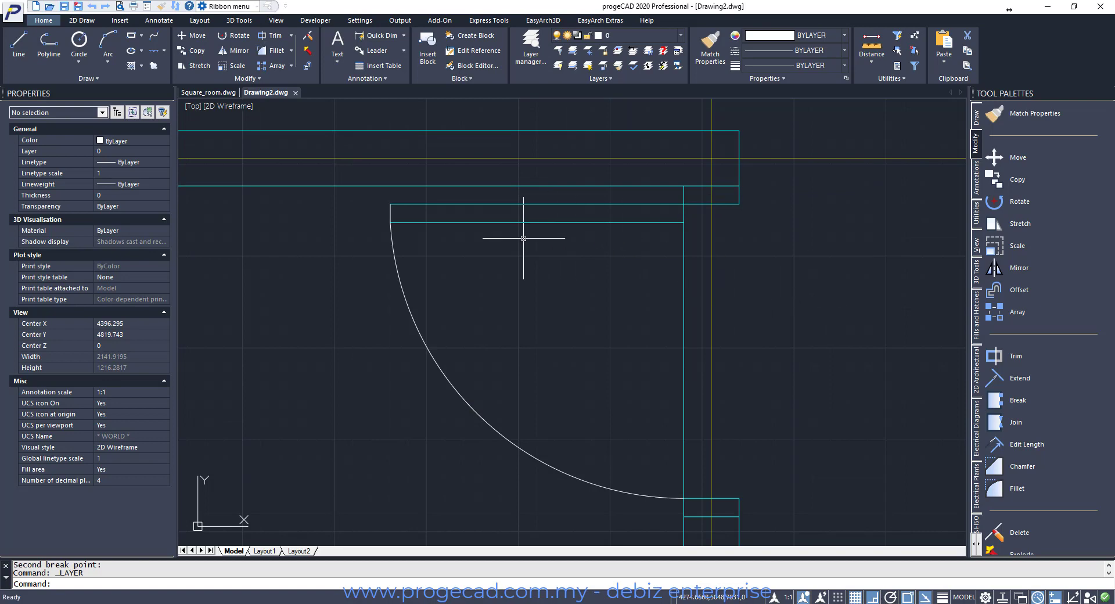
# Move the door leaf lines, the upper bottom-jamb line and the short frame pieces above and below the opening to the Door layer
pyautogui.click(379, 201)
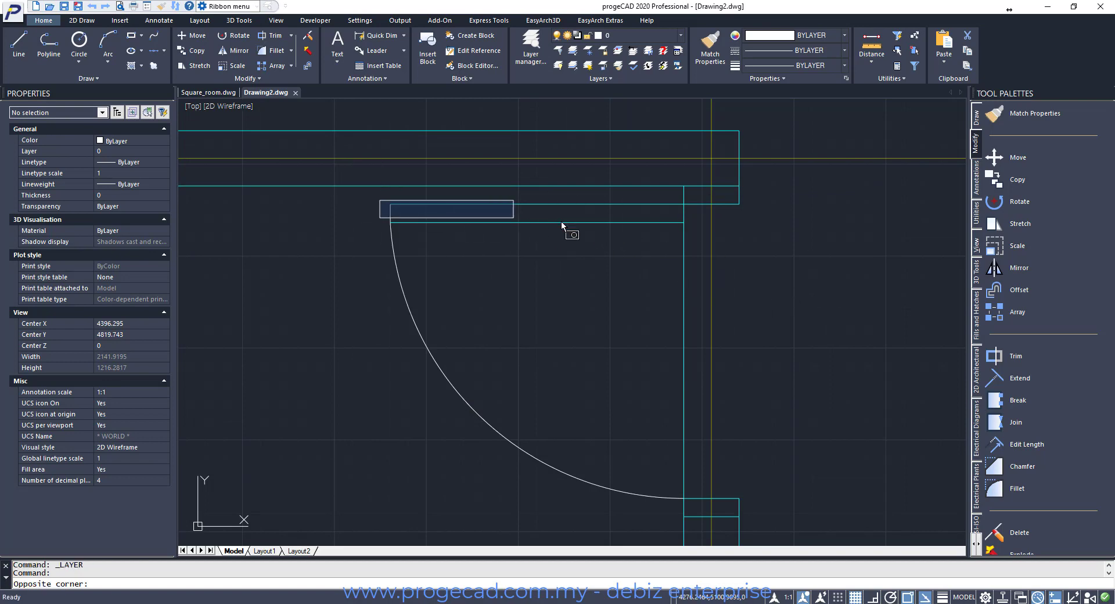
pyautogui.click(707, 229)
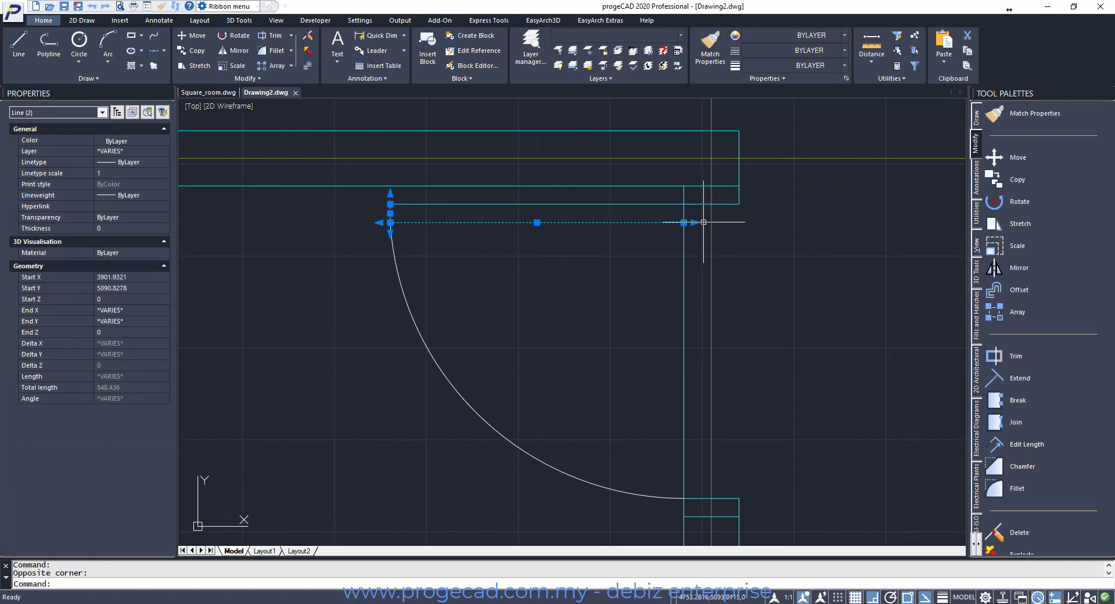
pyautogui.click(676, 204)
pyautogui.click(684, 196)
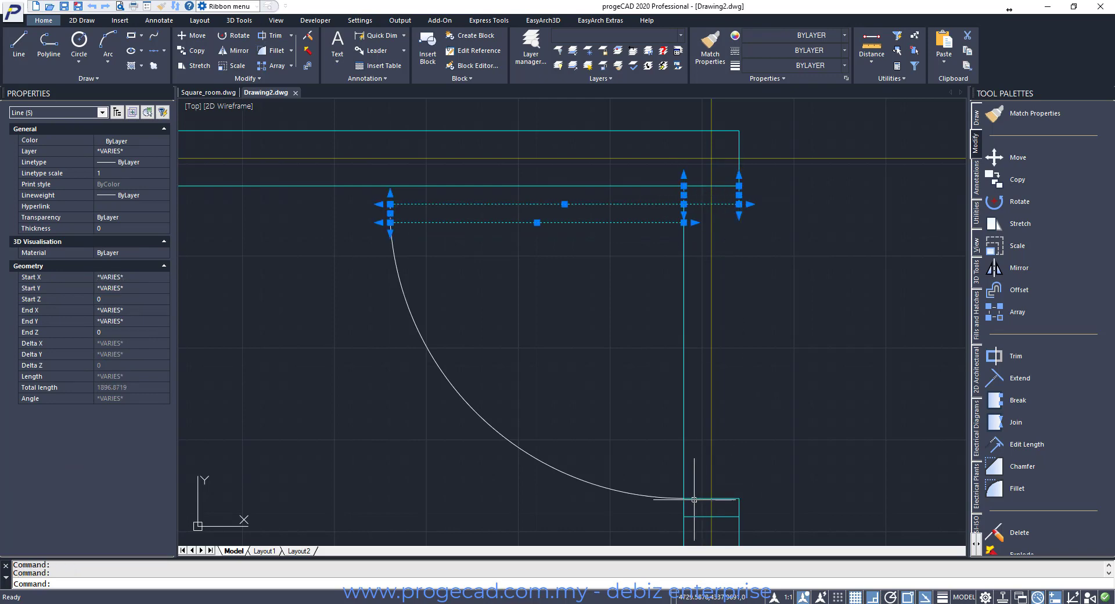
pyautogui.click(740, 507)
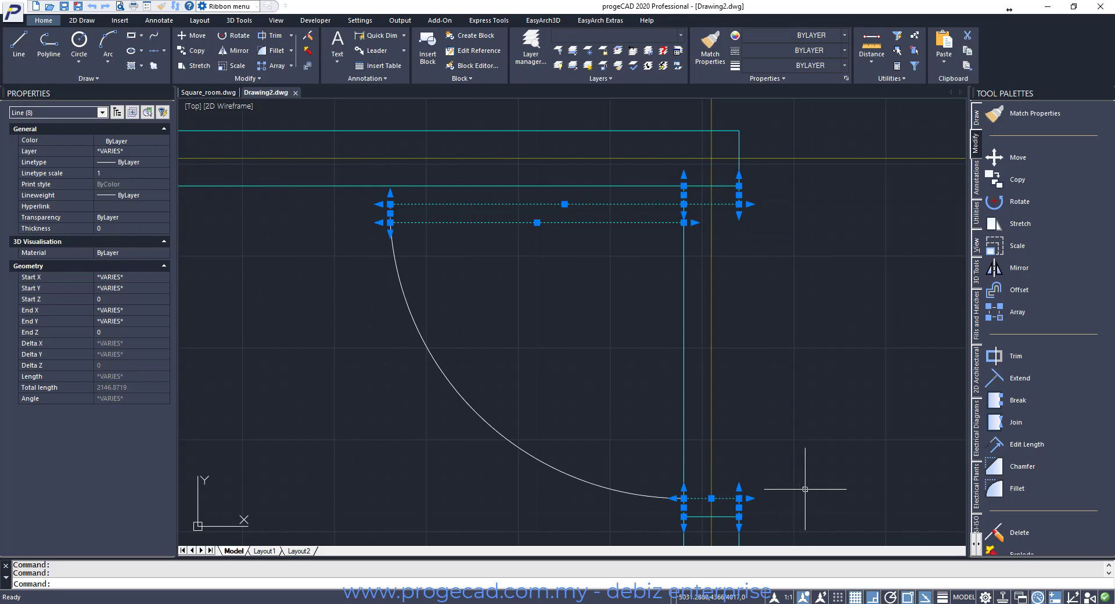
pyautogui.click(682, 38)
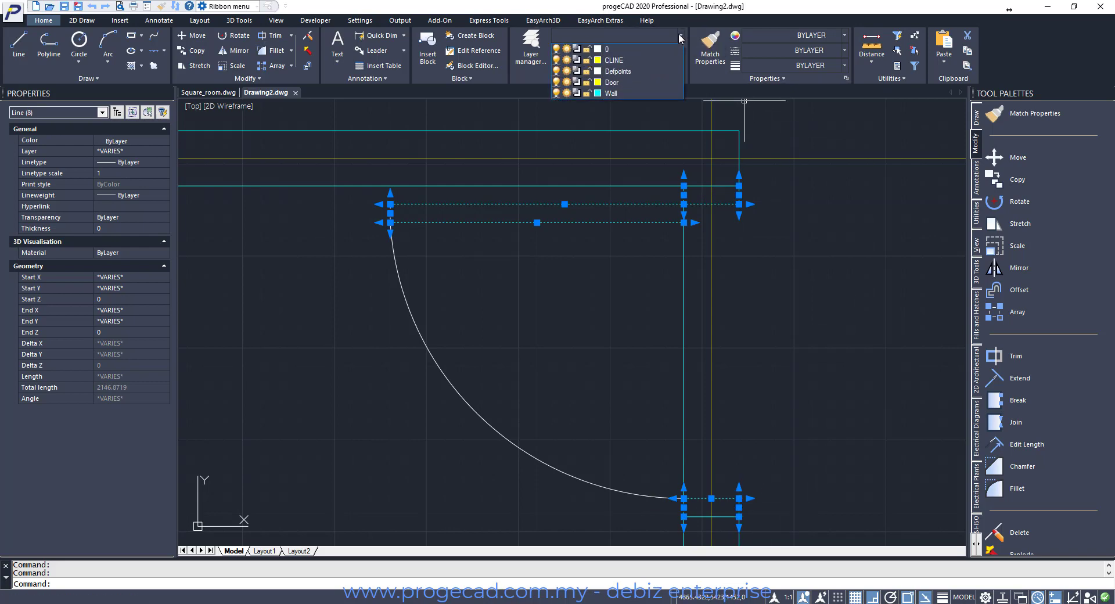
pyautogui.click(653, 82)
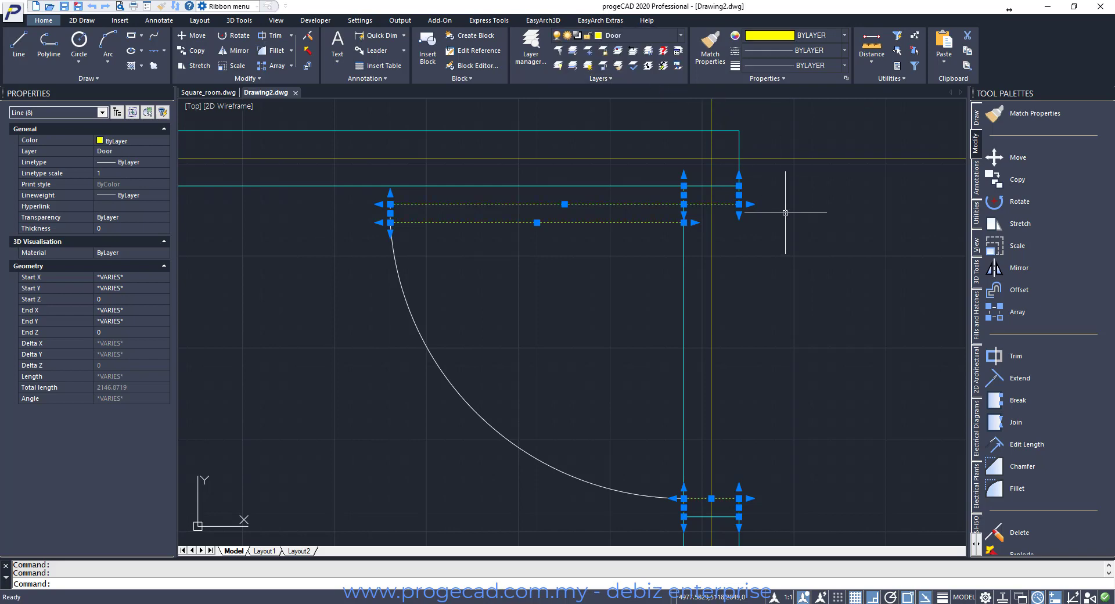
pyautogui.press('Escape')
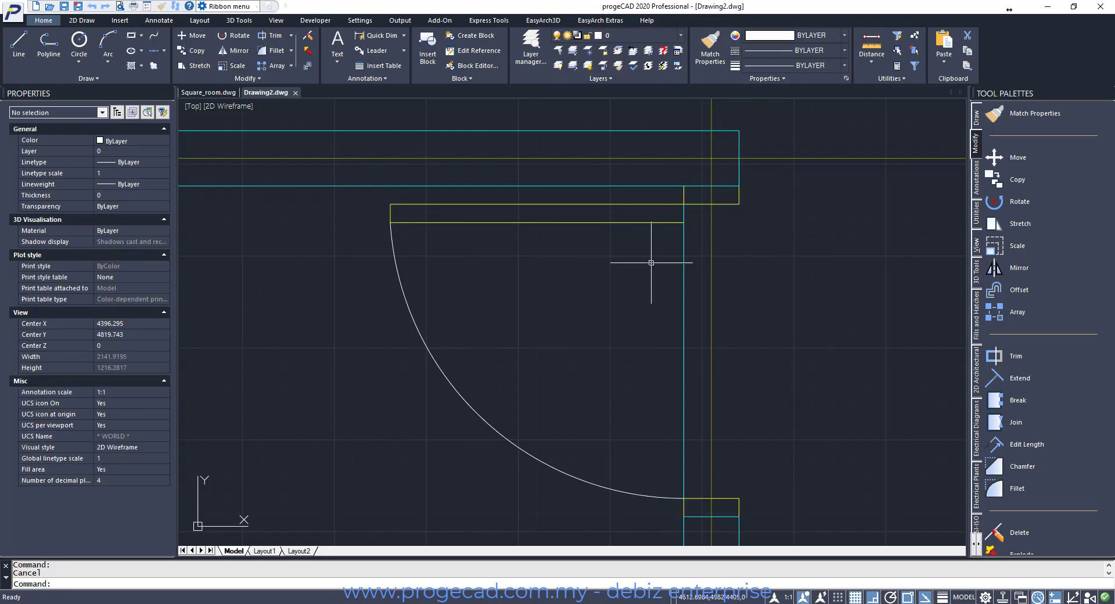
# Compare the door swing arc and the line across the opening with those in Square_room.dwg
pyautogui.write('z')
pyautogui.press('Return')
pyautogui.click(291, 118)
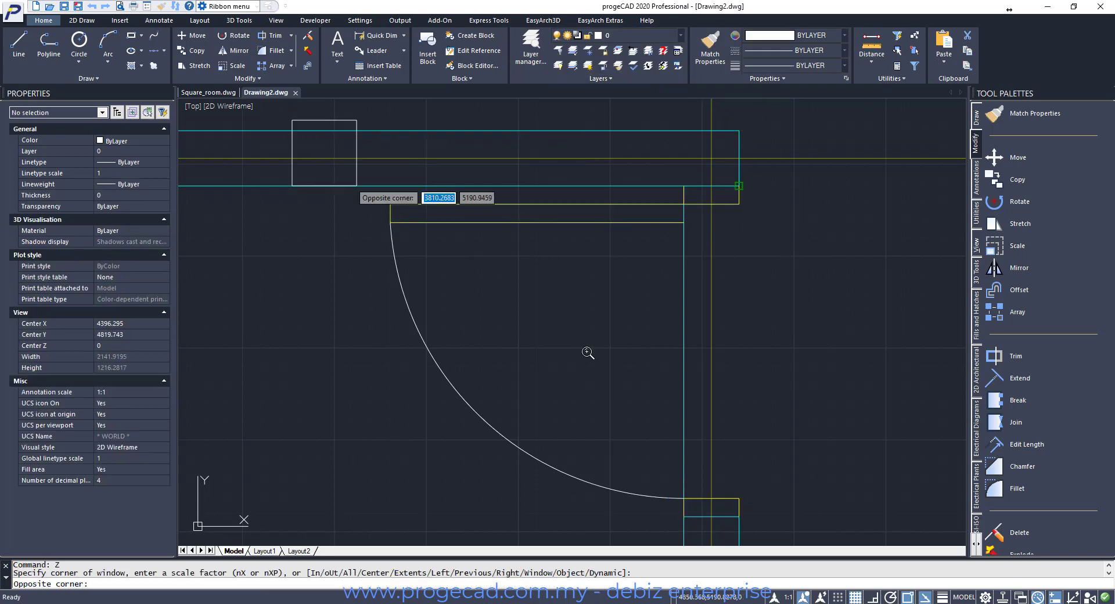
pyautogui.click(811, 535)
pyautogui.scroll(-2, 734, 382)
pyautogui.write('z')
pyautogui.press('Return')
pyautogui.click(493, 205)
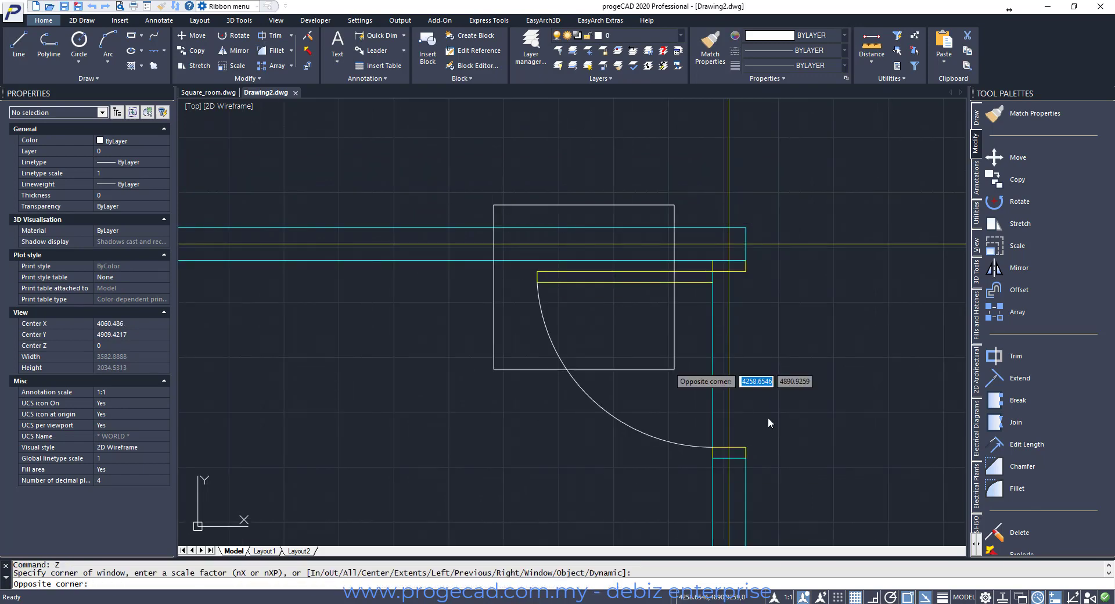
pyautogui.click(834, 472)
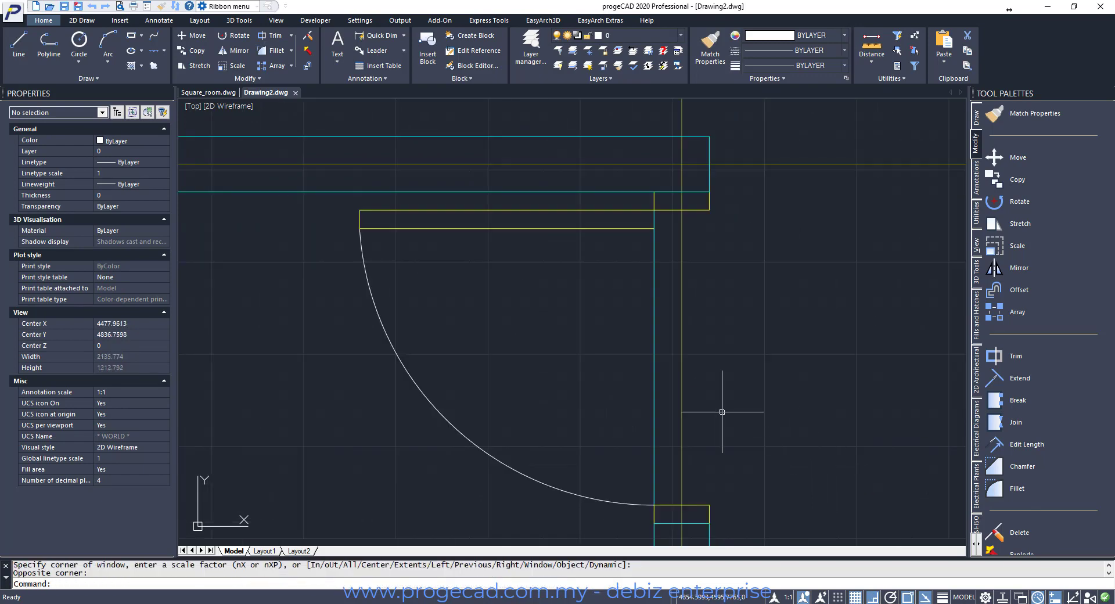
pyautogui.click(655, 471)
pyautogui.press('Escape')
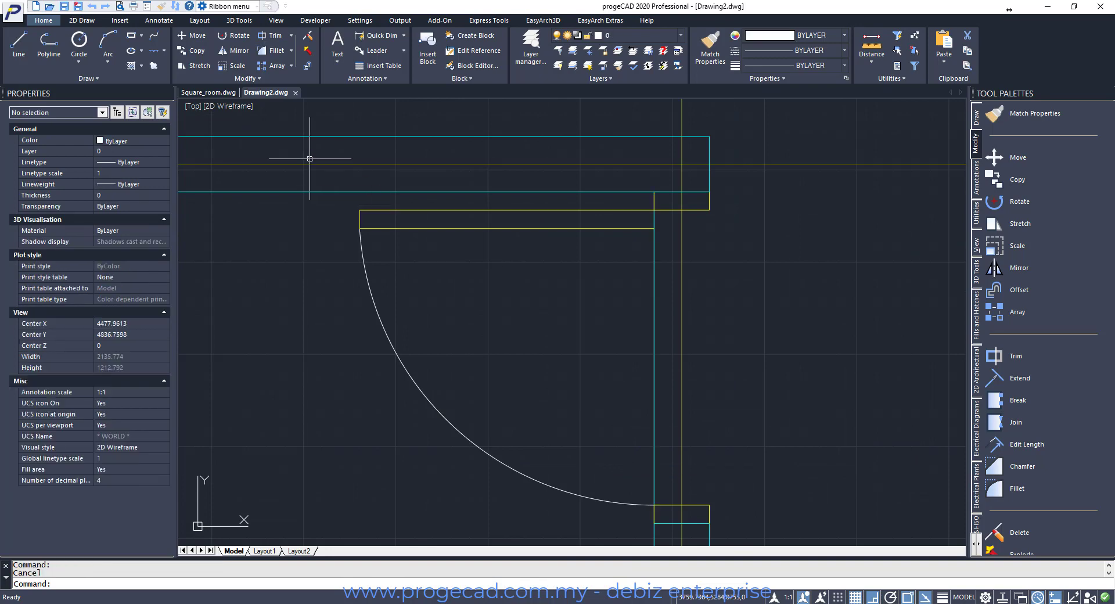
pyautogui.click(206, 94)
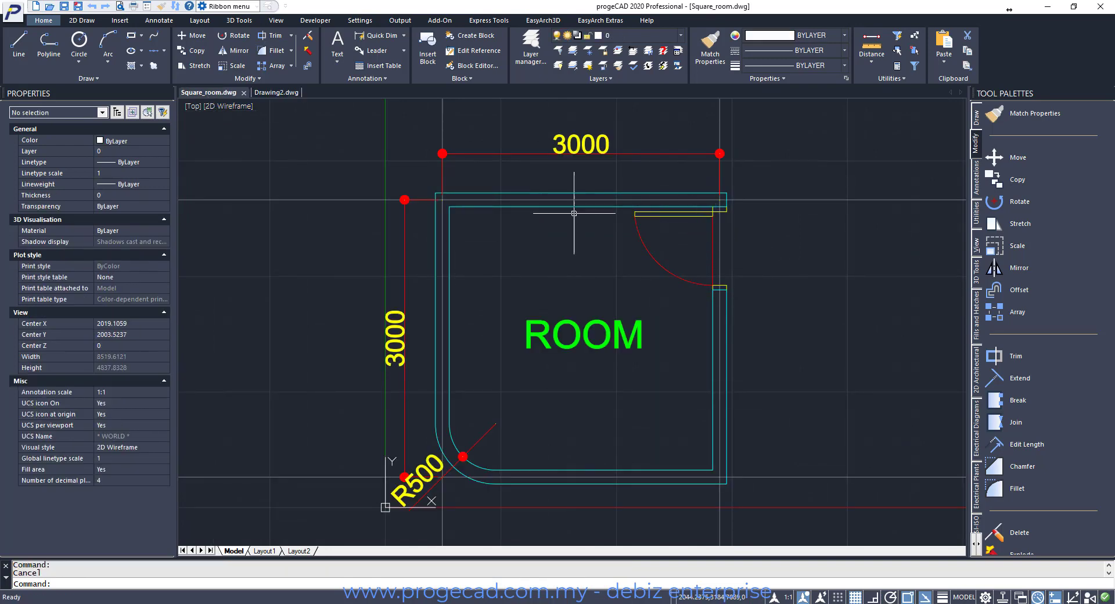
pyautogui.click(270, 94)
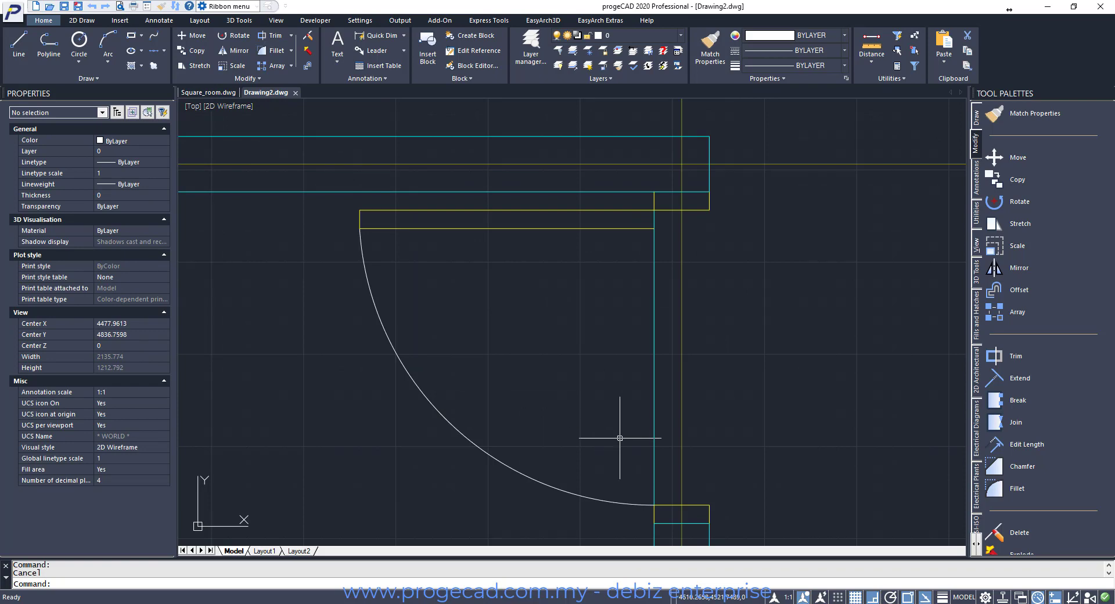
# Create a new layer named Drop with red (color 1) as its color
pyautogui.click(531, 48)
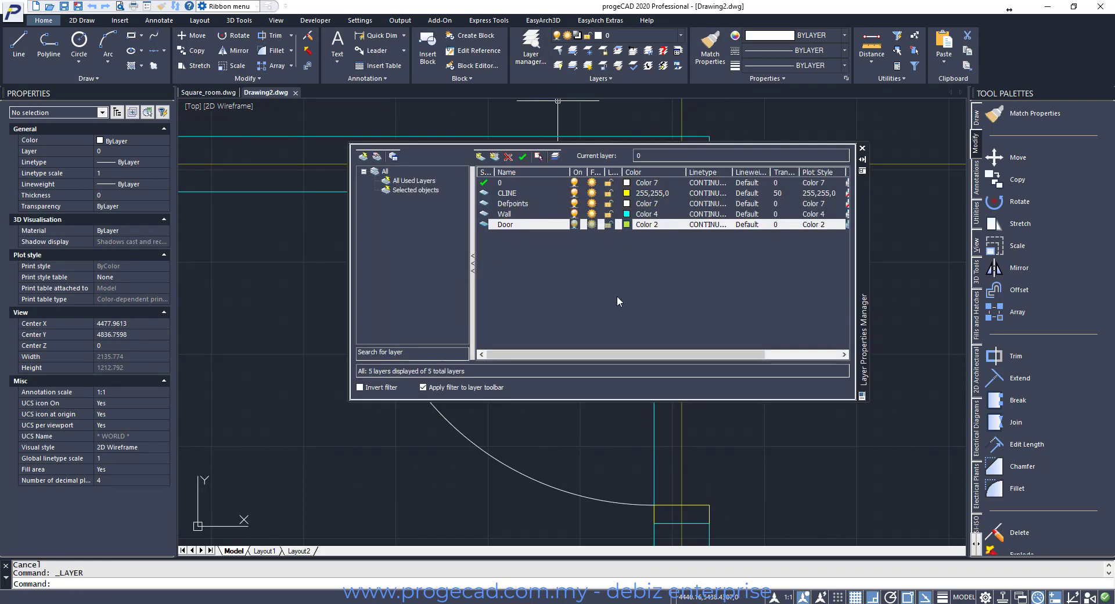
pyautogui.click(480, 157)
pyautogui.write('Drop')
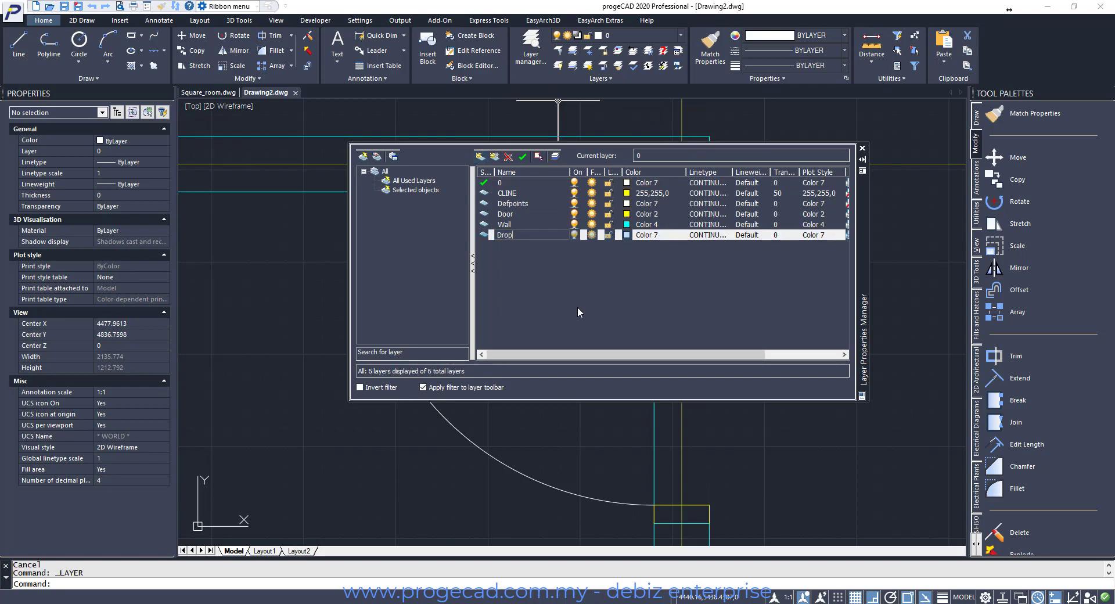
pyautogui.click(627, 236)
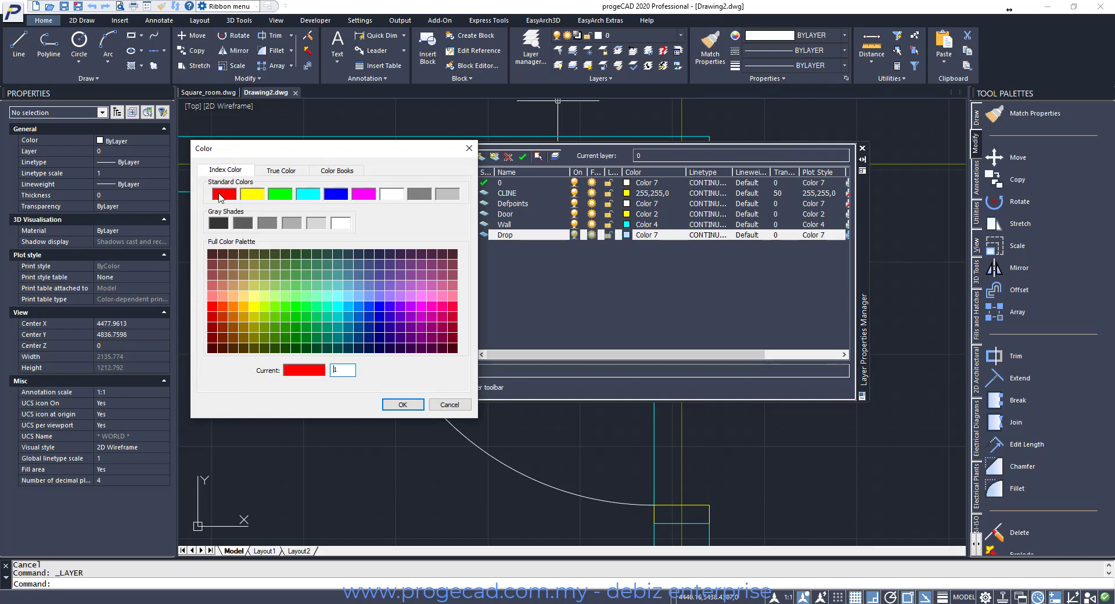
pyautogui.click(407, 406)
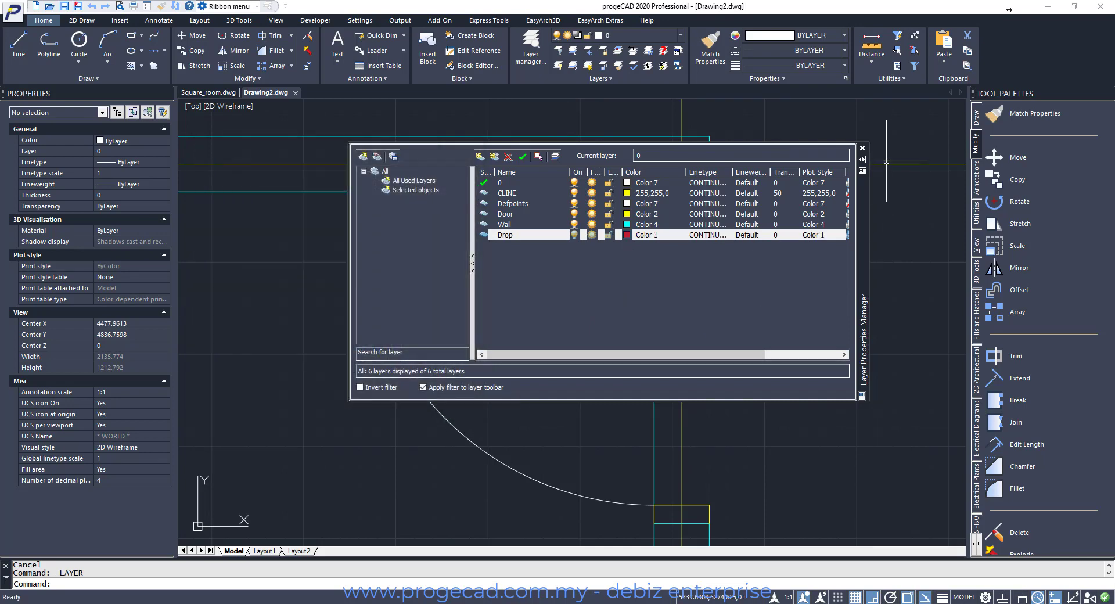
pyautogui.click(862, 149)
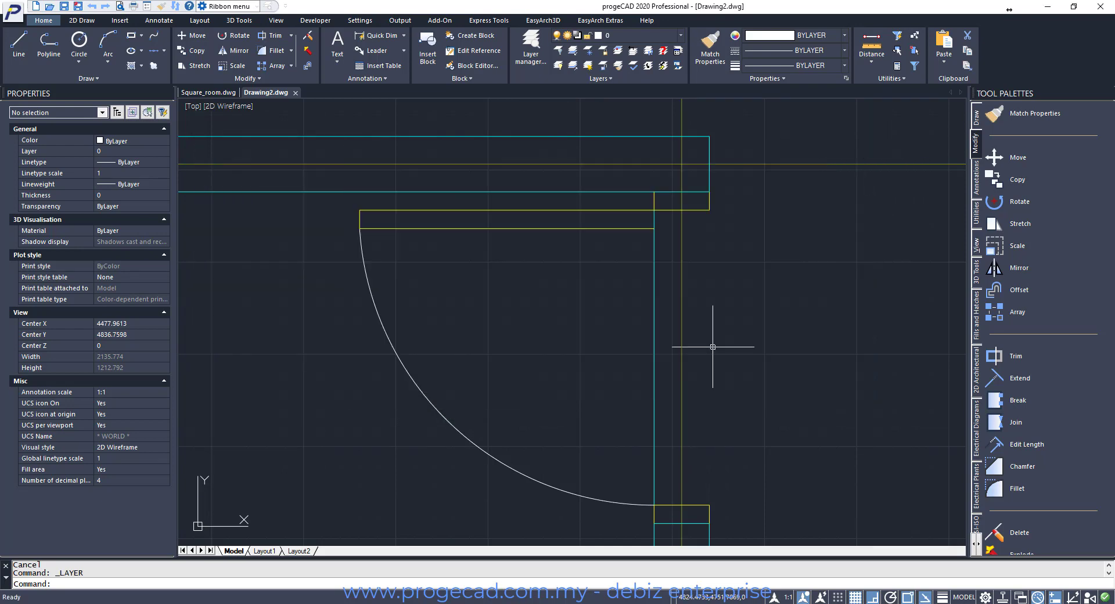
# Move the vertical line across the door opening to the Drop layer
pyautogui.click(654, 325)
pyautogui.click(674, 37)
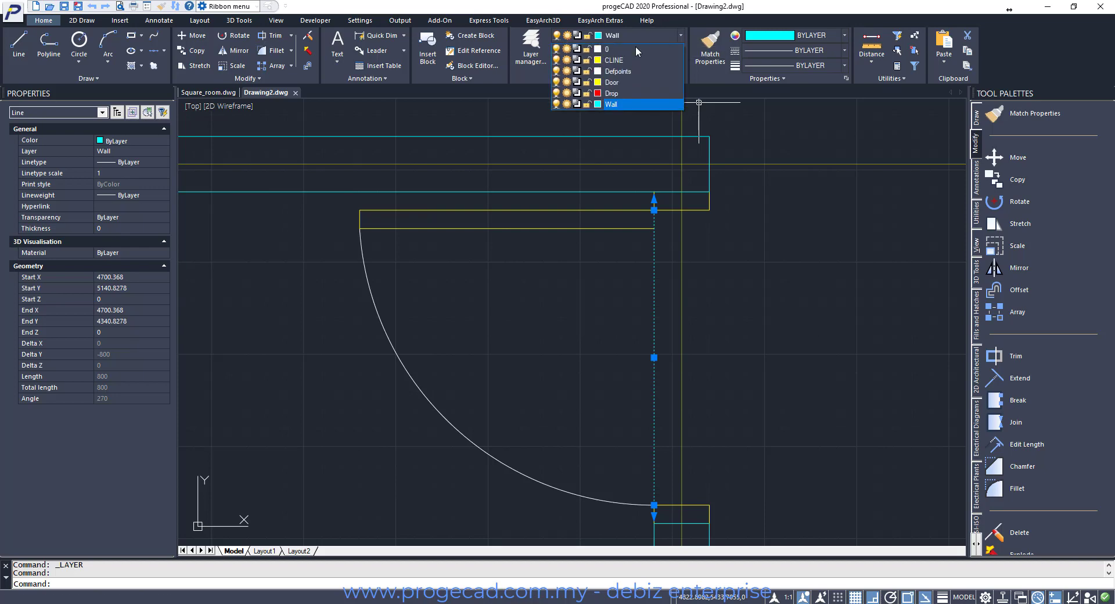
pyautogui.click(641, 99)
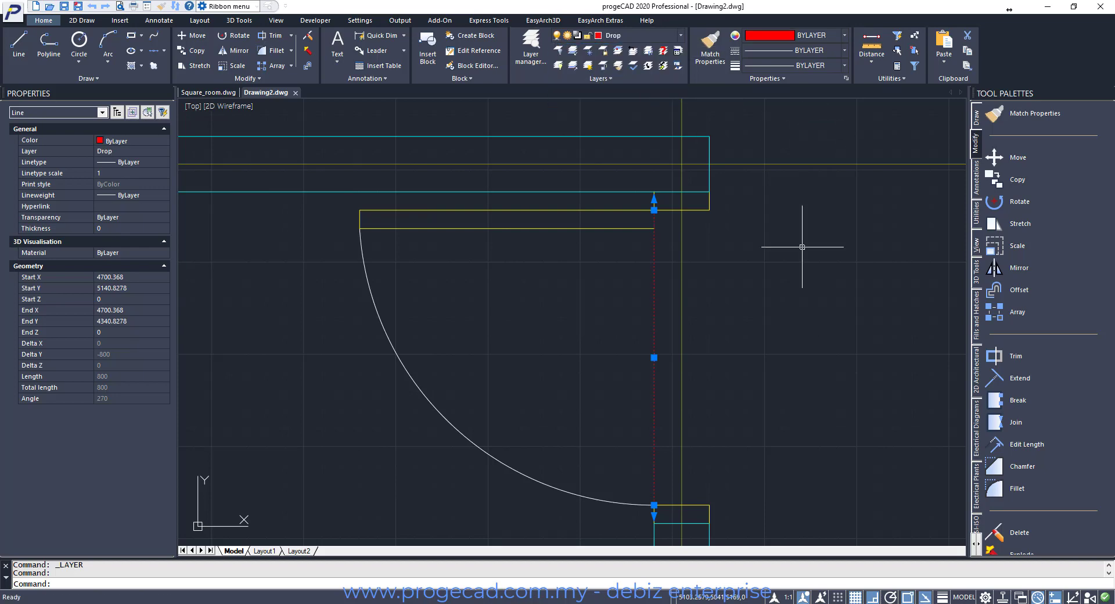
pyautogui.press('Escape')
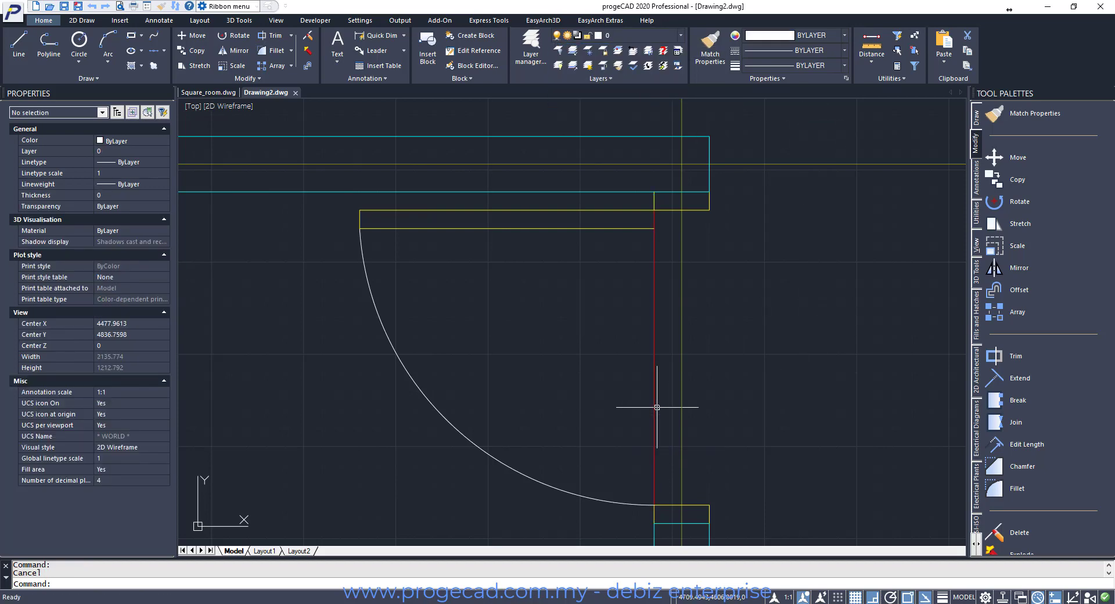
# Move the door swing arc to the Door layer
pyautogui.click(375, 310)
pyautogui.click(680, 36)
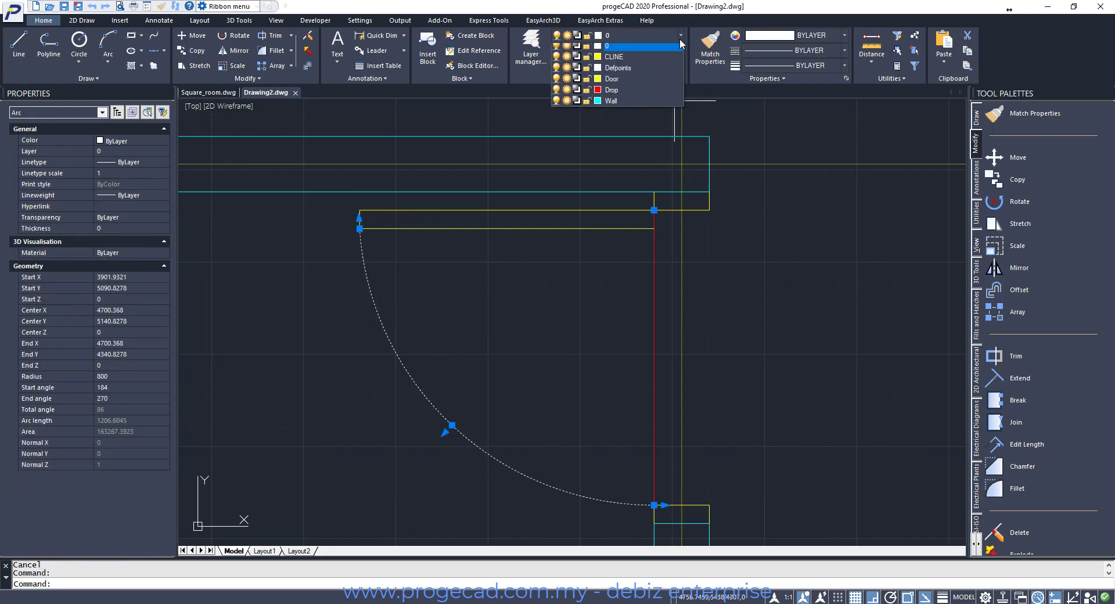
pyautogui.click(619, 79)
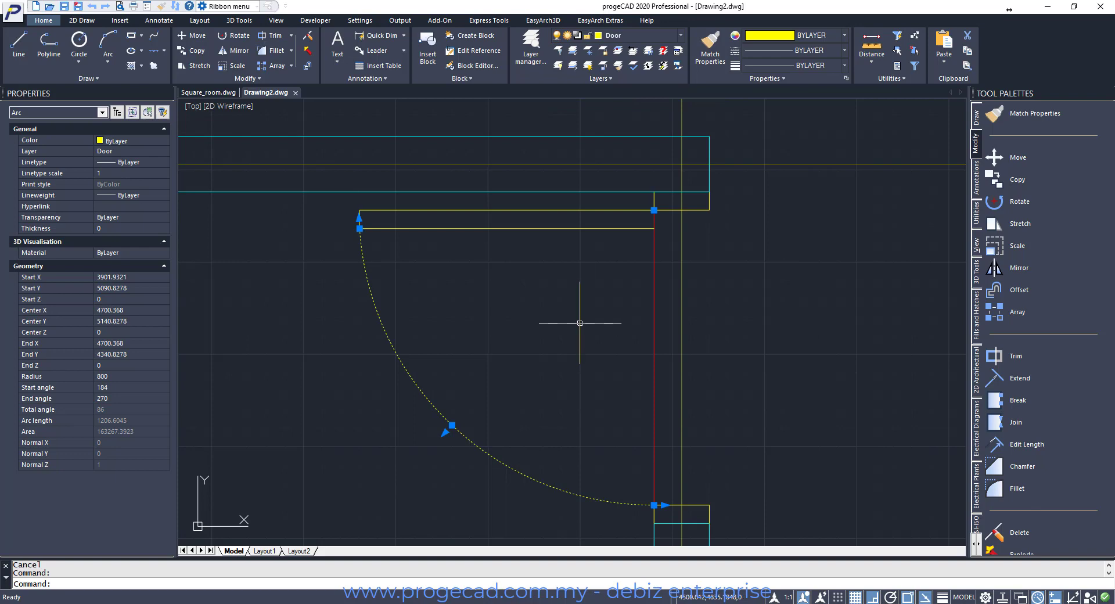
pyautogui.press('Escape')
# Override the door swing arc's color with Red while keeping it on its current layer
pyautogui.scroll(-3, 473, 278)
pyautogui.write('z')
pyautogui.press('Return')
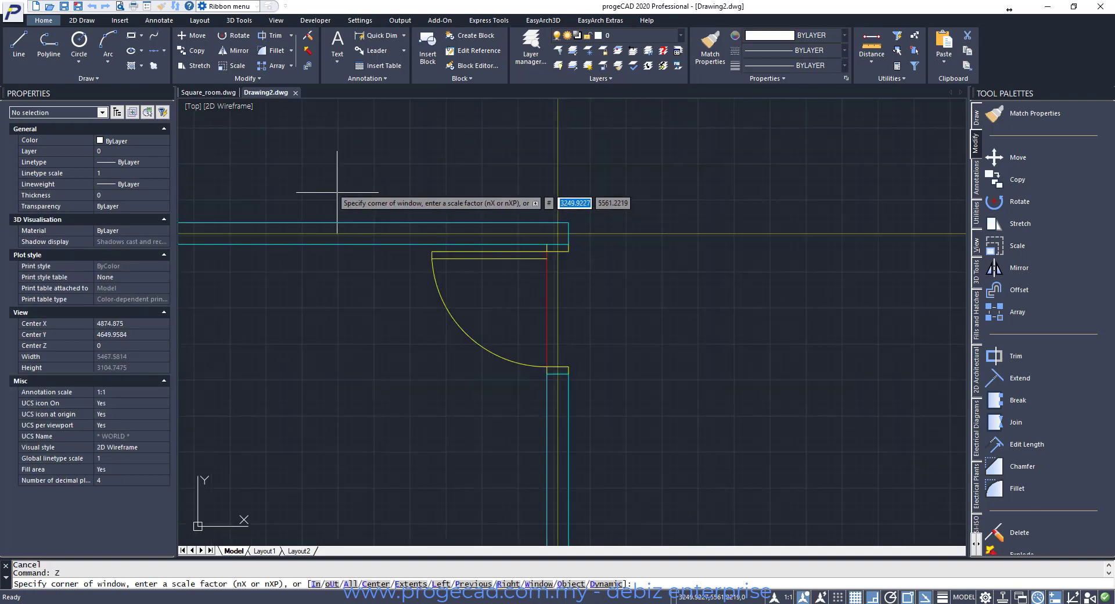
pyautogui.click(337, 192)
pyautogui.click(719, 448)
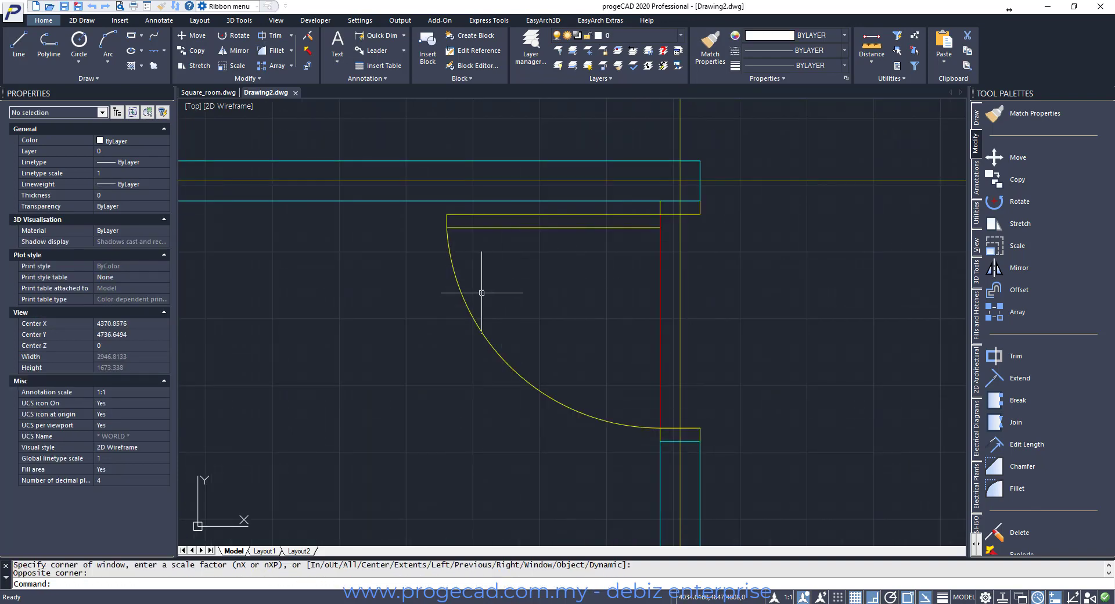
pyautogui.click(454, 280)
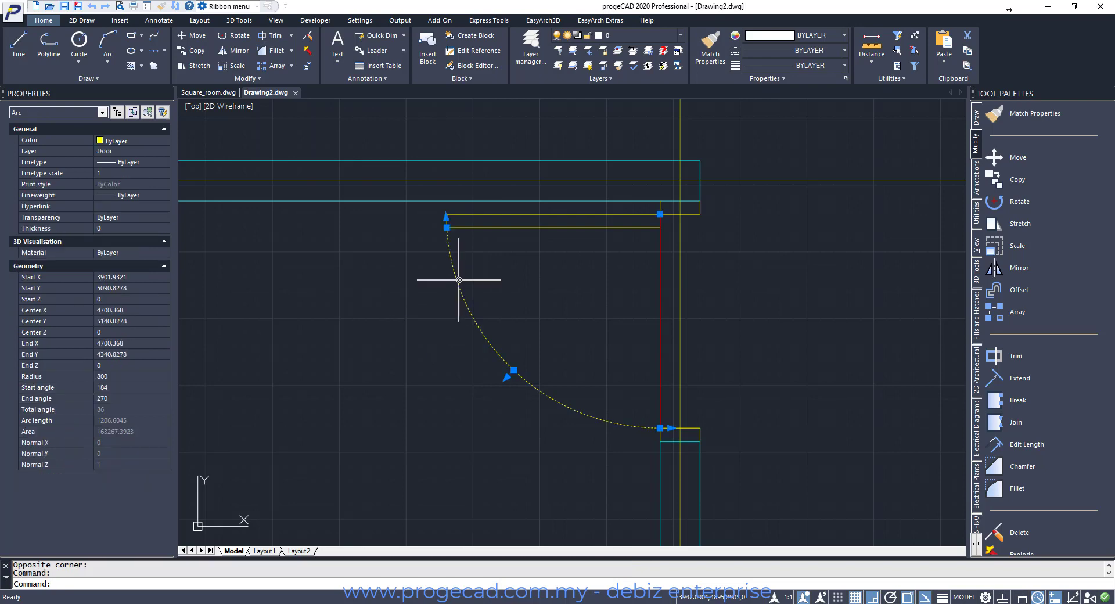
pyautogui.click(846, 36)
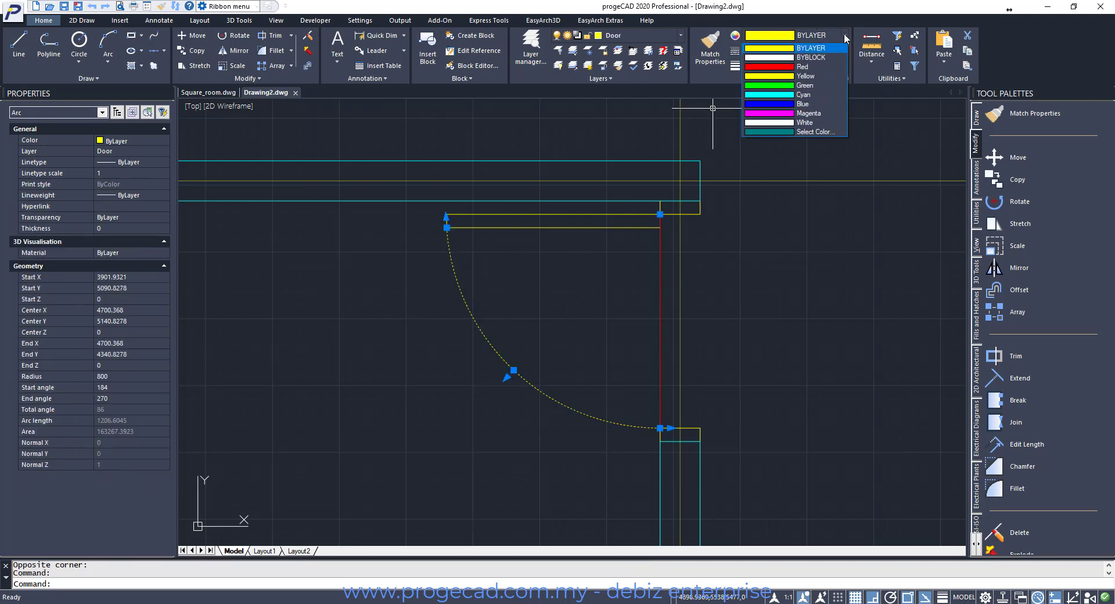
pyautogui.click(808, 65)
pyautogui.press('Escape')
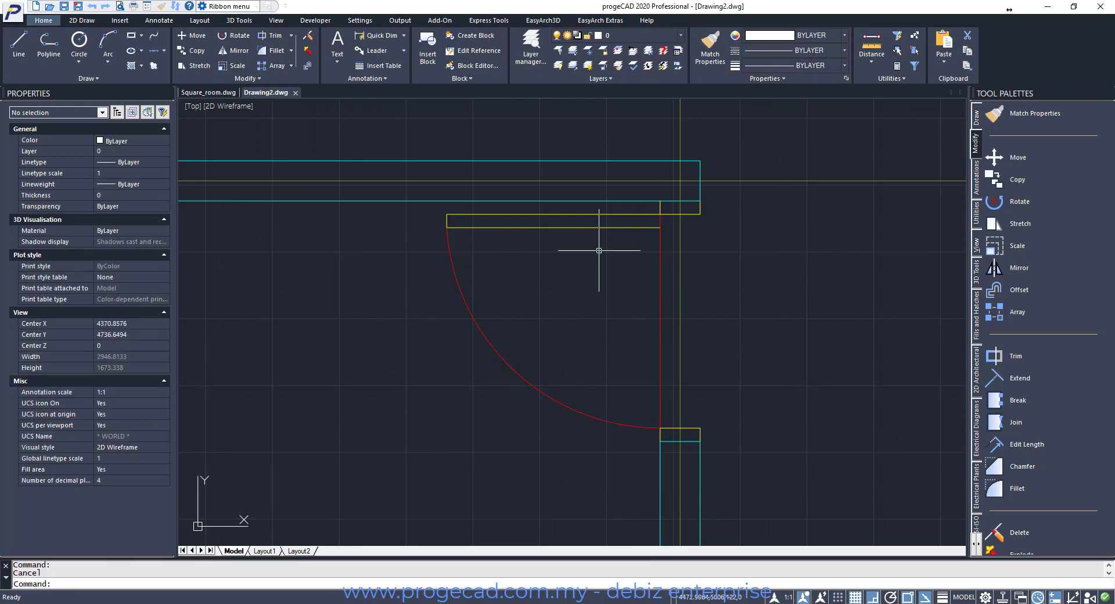
# Examine the door and the whole room plan, comparing them with Square_room.dwg
pyautogui.write('z')
pyautogui.press('Return')
pyautogui.click(344, 120)
pyautogui.click(778, 491)
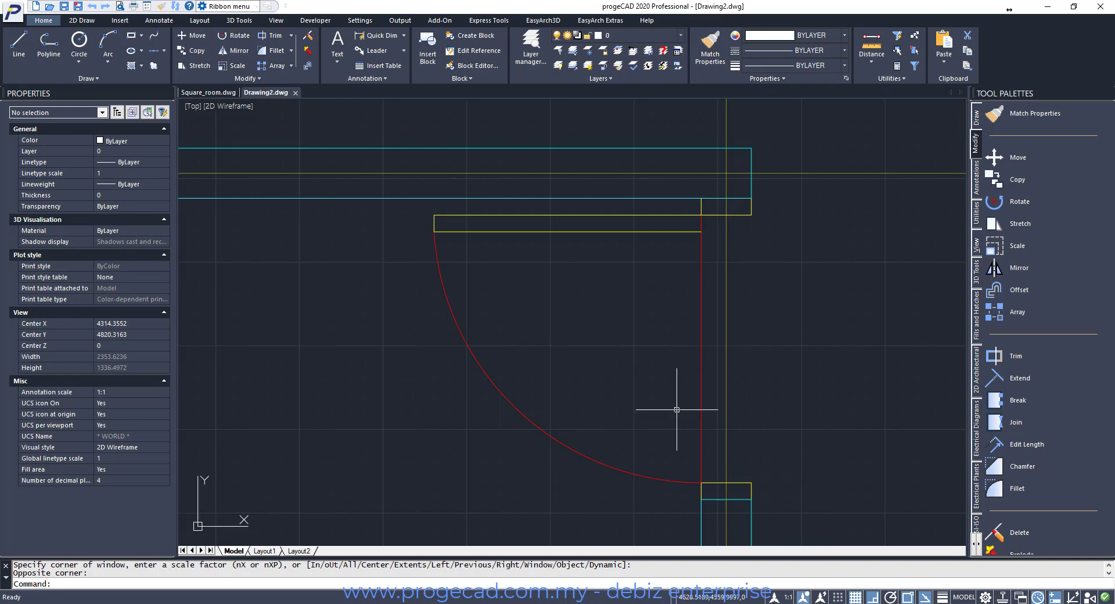
pyautogui.click(845, 36)
pyautogui.click(845, 36)
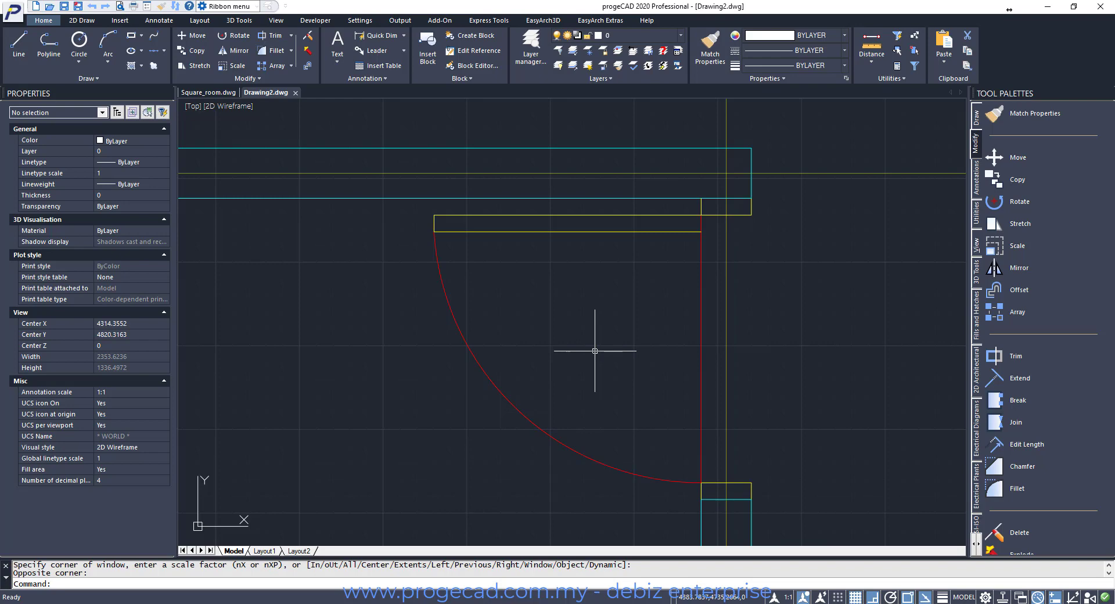
pyautogui.scroll(-8, 595, 351)
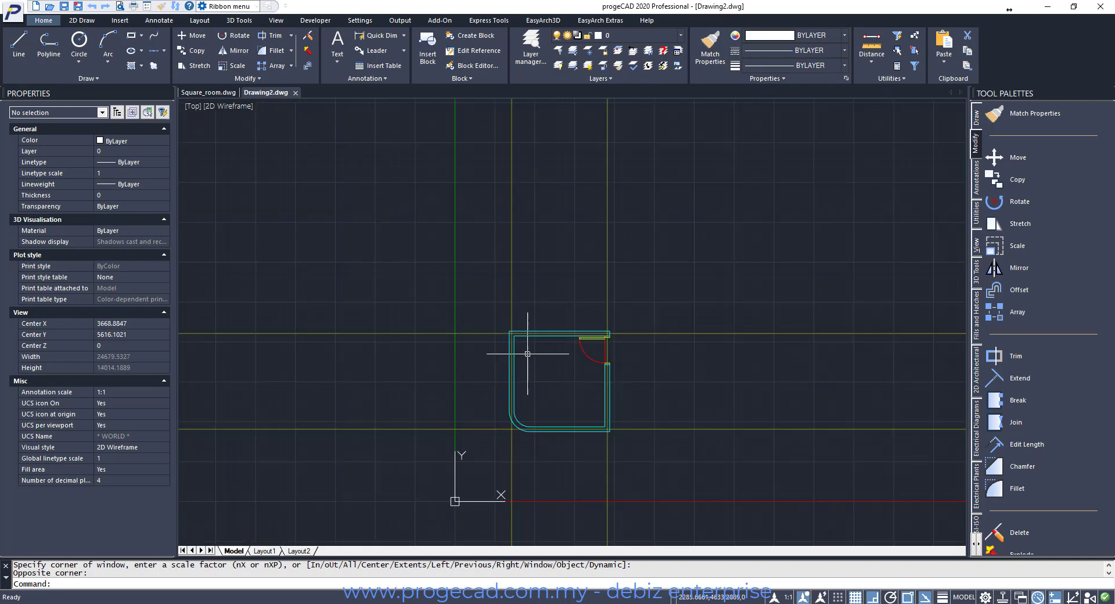
pyautogui.write('Z')
pyautogui.press('Return')
pyautogui.click(485, 312)
pyautogui.click(652, 467)
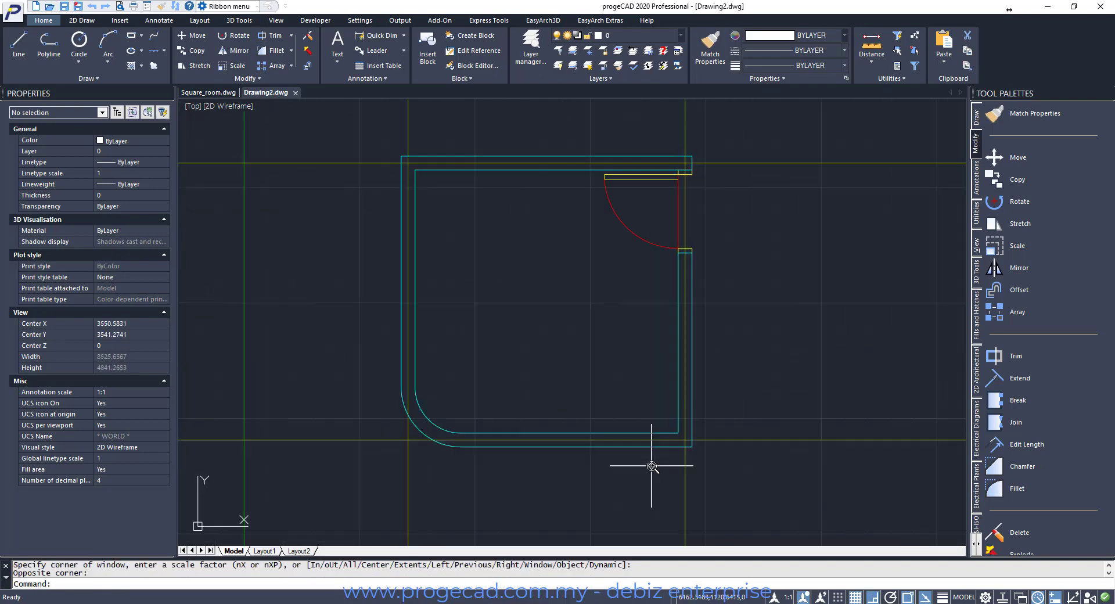
pyautogui.press('Return')
pyautogui.click(310, 131)
pyautogui.click(749, 491)
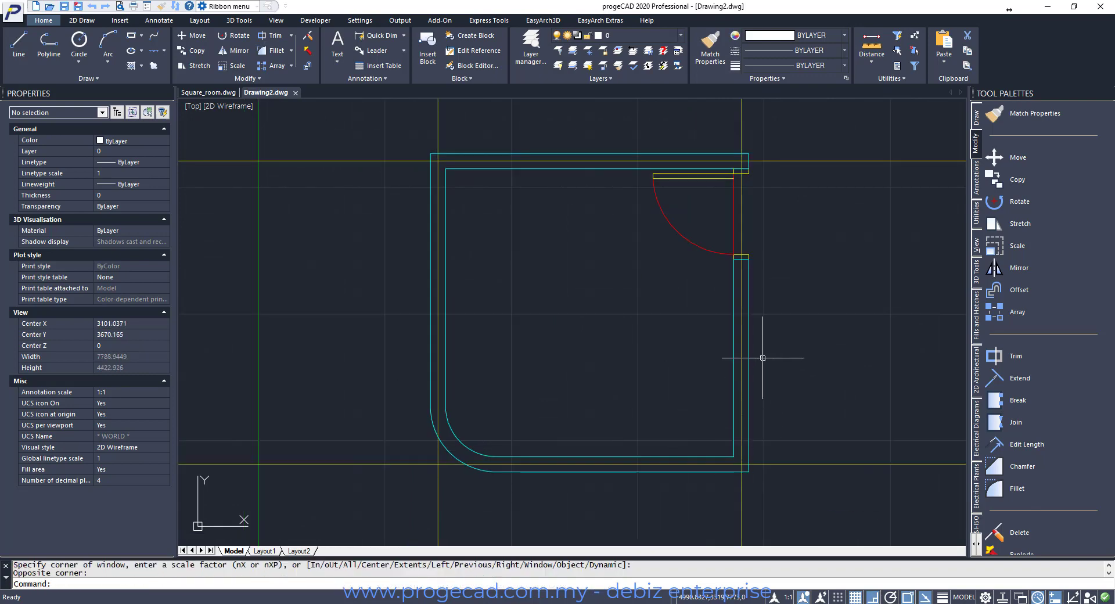
pyautogui.click(209, 92)
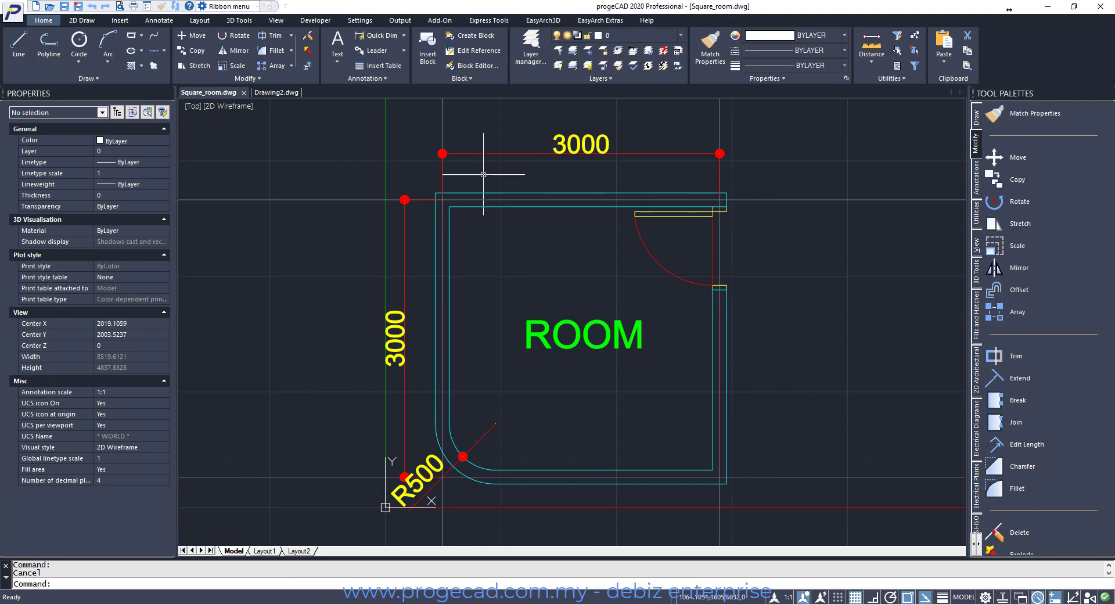
pyautogui.click(280, 94)
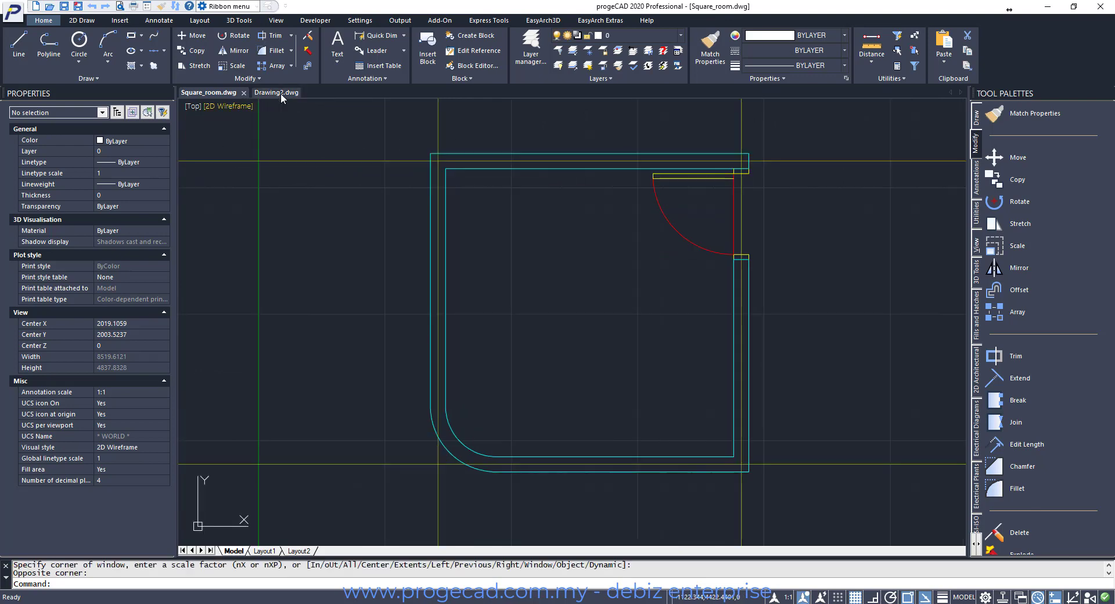
pyautogui.scroll(-1, 658, 321)
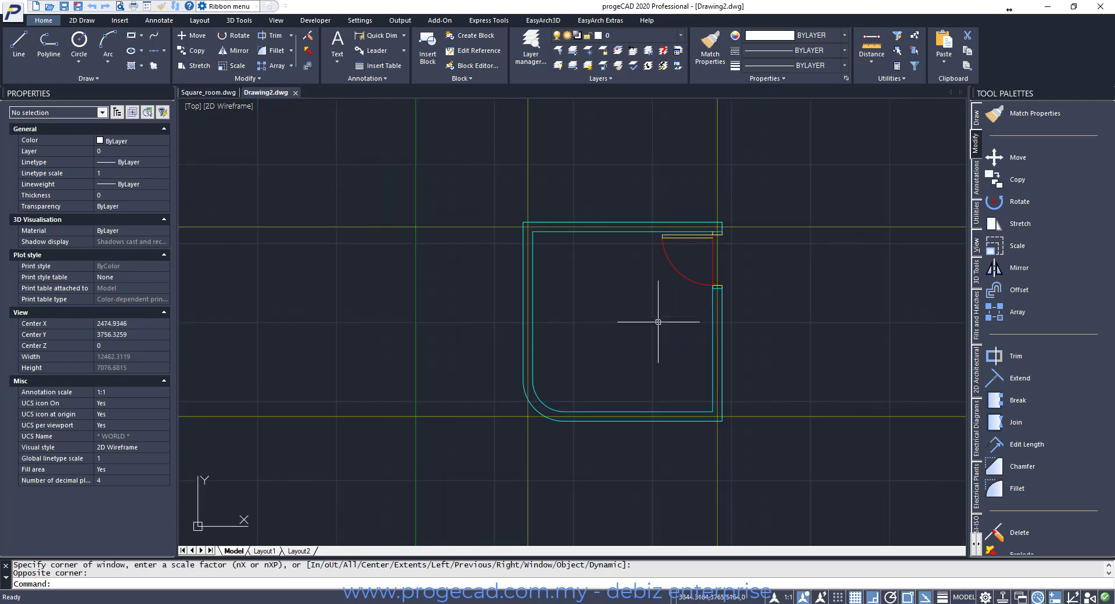
pyautogui.write('Z')
pyautogui.press('Return')
pyautogui.click(432, 140)
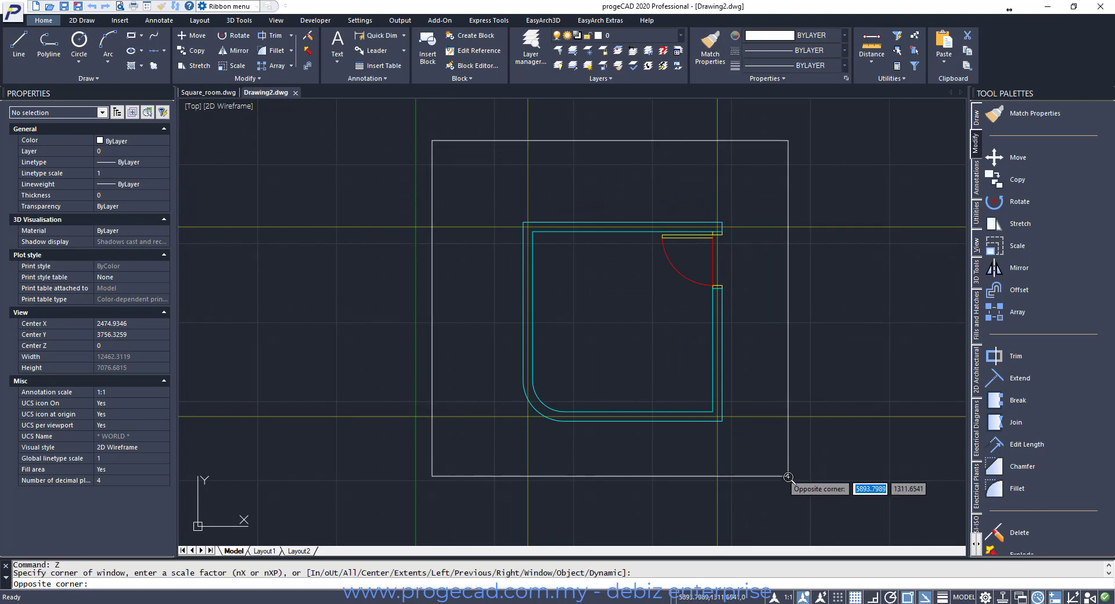
pyautogui.click(788, 477)
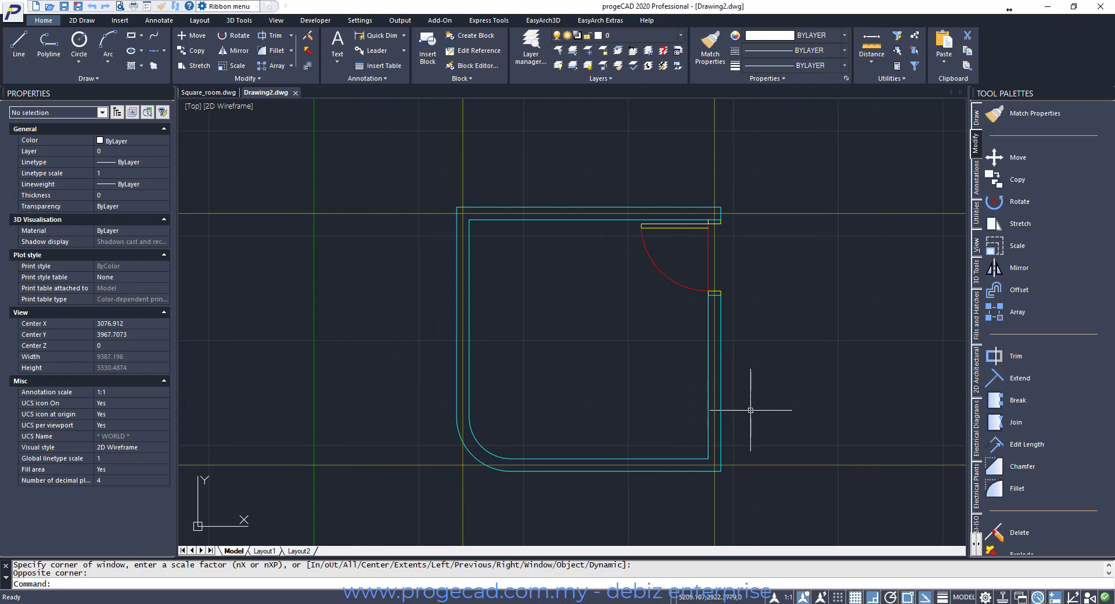
# Create a text style named Dimension with a fixed height of 200
pyautogui.click(157, 23)
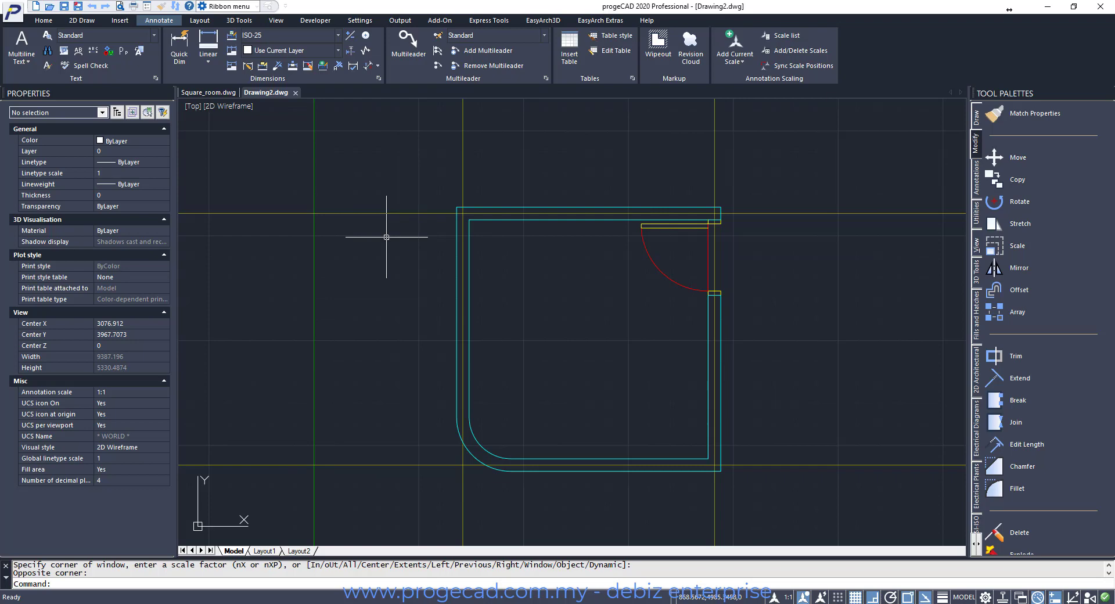
pyautogui.click(48, 38)
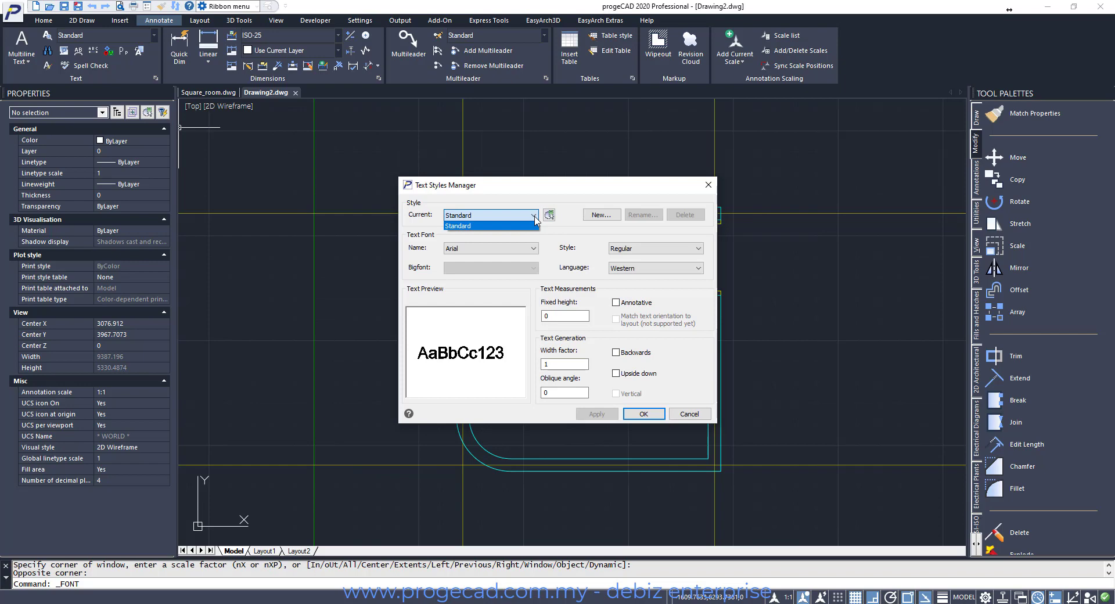
pyautogui.click(535, 225)
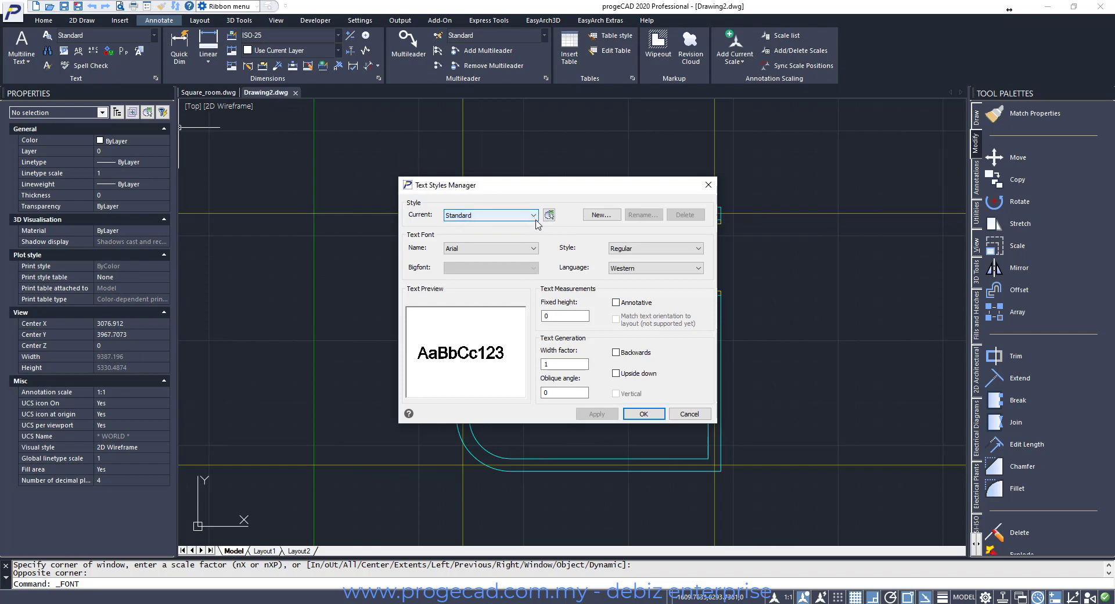
pyautogui.click(606, 219)
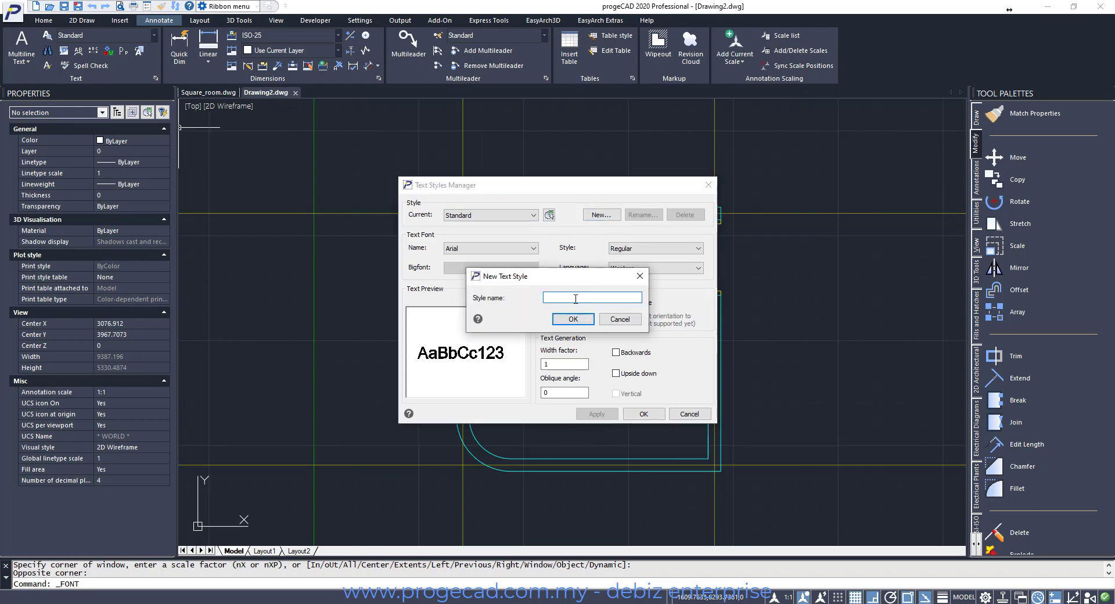
pyautogui.write('Dimension')
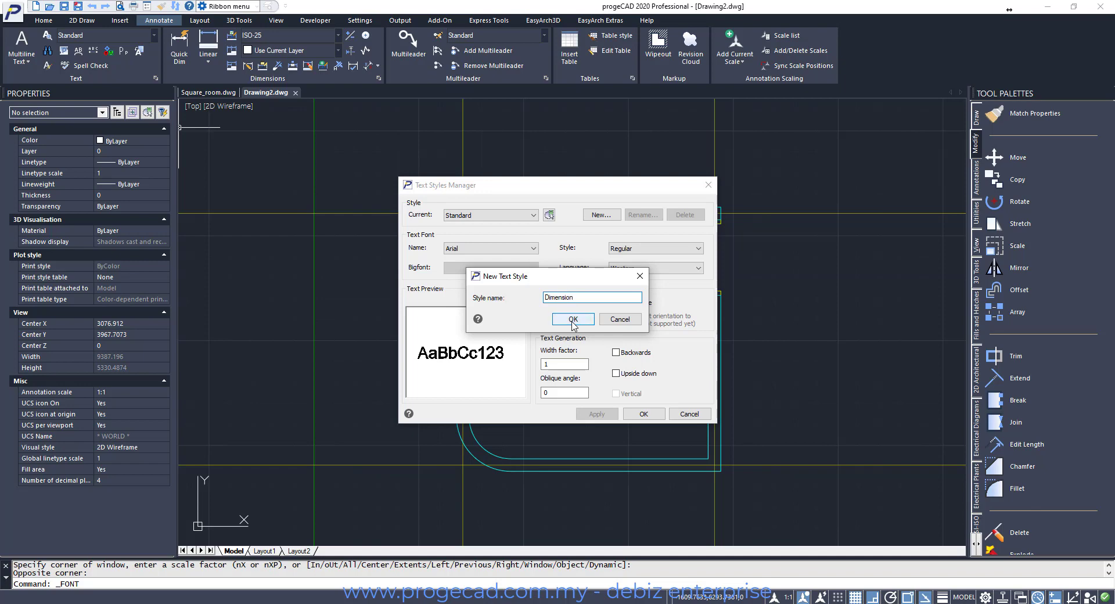
pyautogui.click(573, 319)
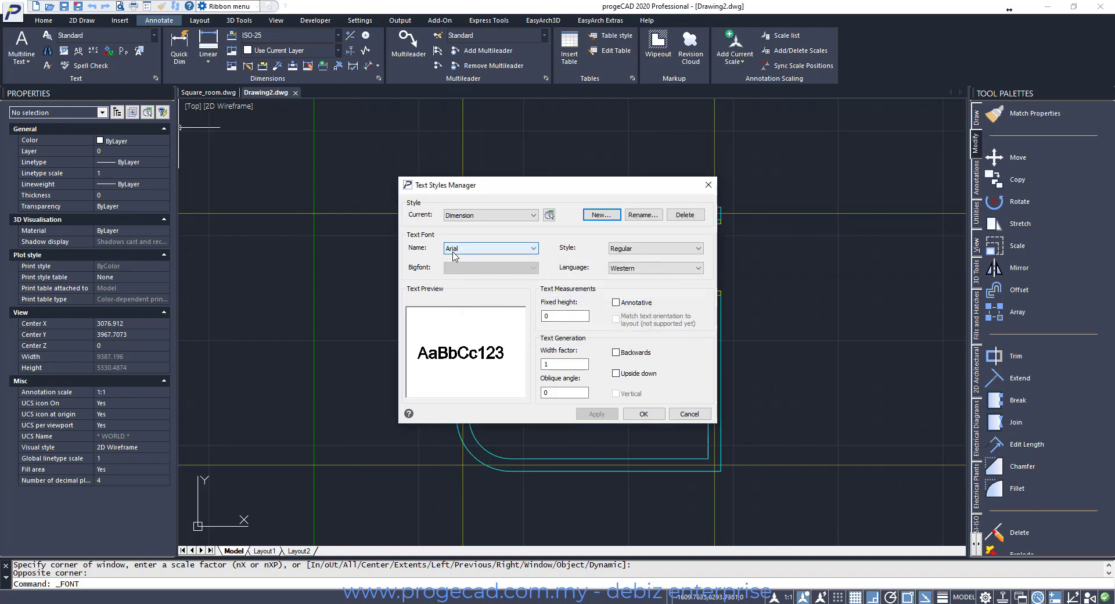
pyautogui.doubleClick(569, 316)
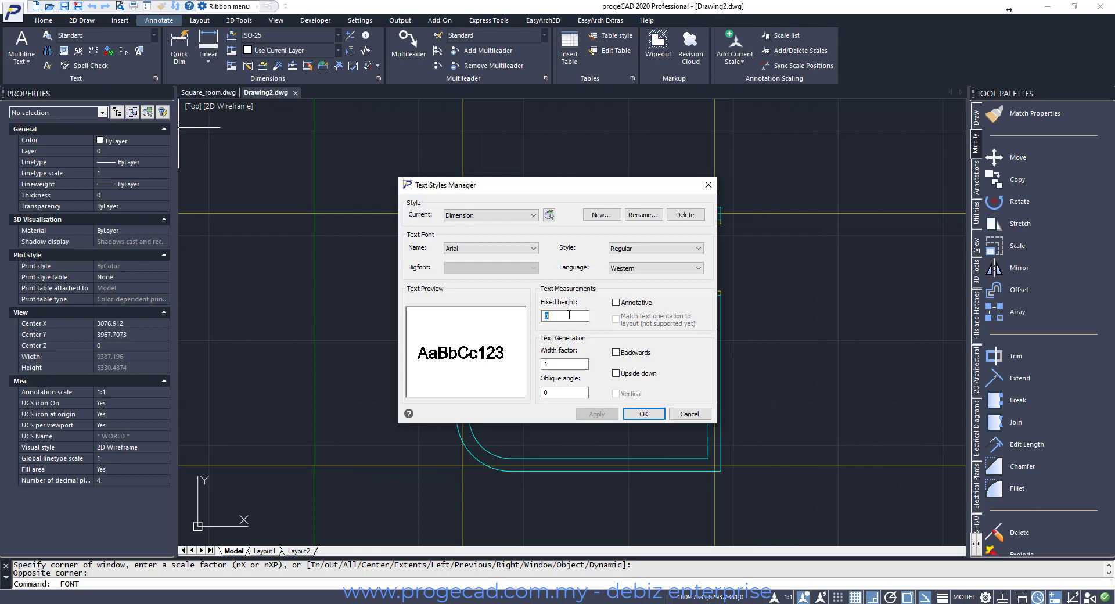
pyautogui.write('200')
pyautogui.click(598, 414)
# Create a text style named Text-300 with a fixed height of 300 and save the text style changes
pyautogui.click(600, 215)
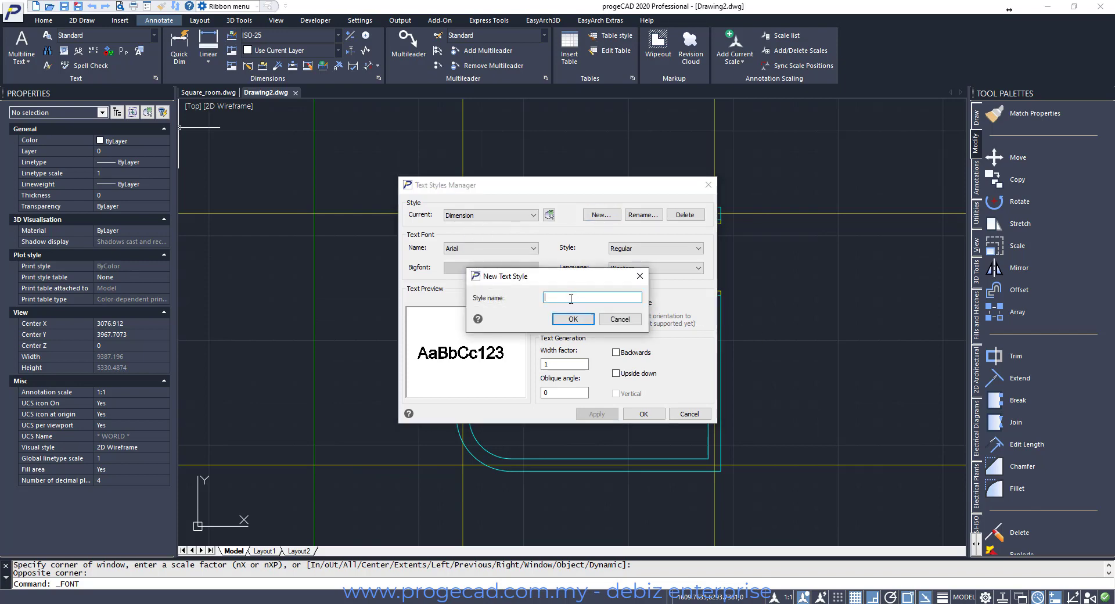
pyautogui.write('Text-300')
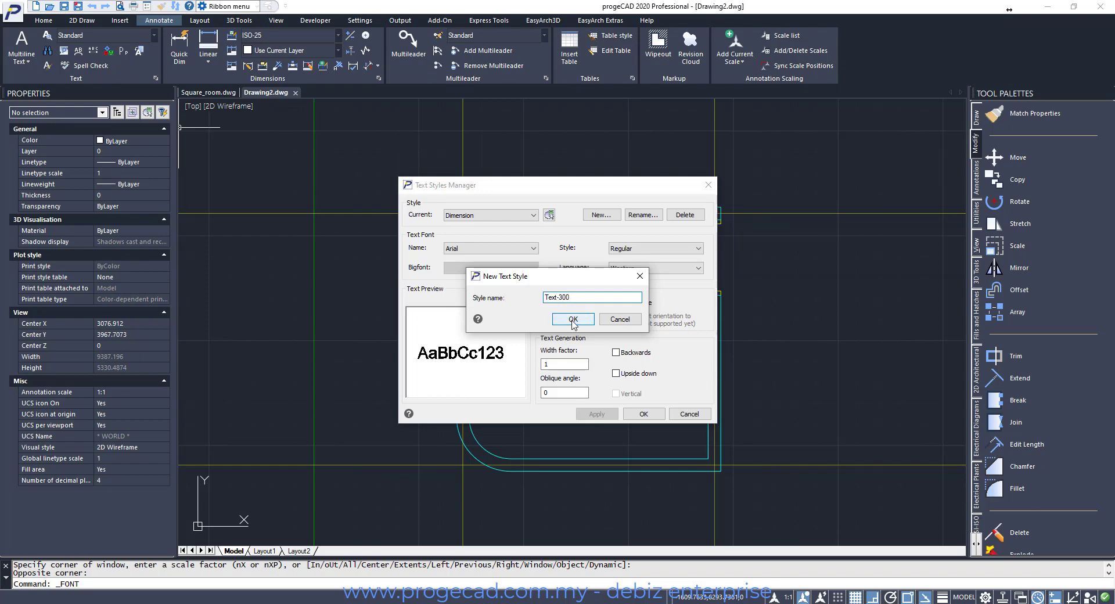
pyautogui.click(573, 320)
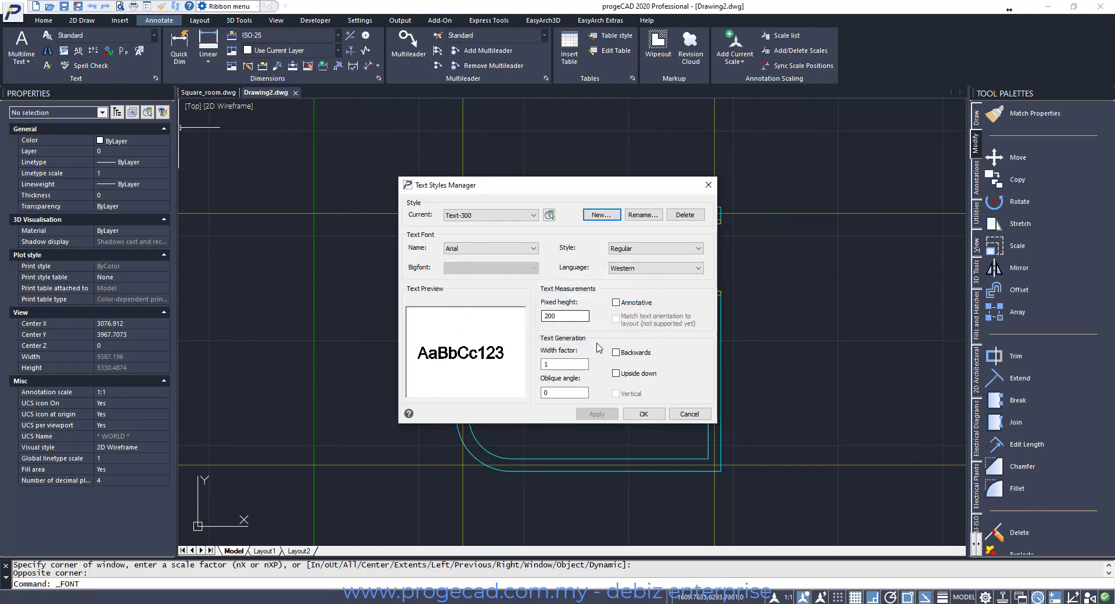
pyautogui.doubleClick(557, 316)
pyautogui.write('300')
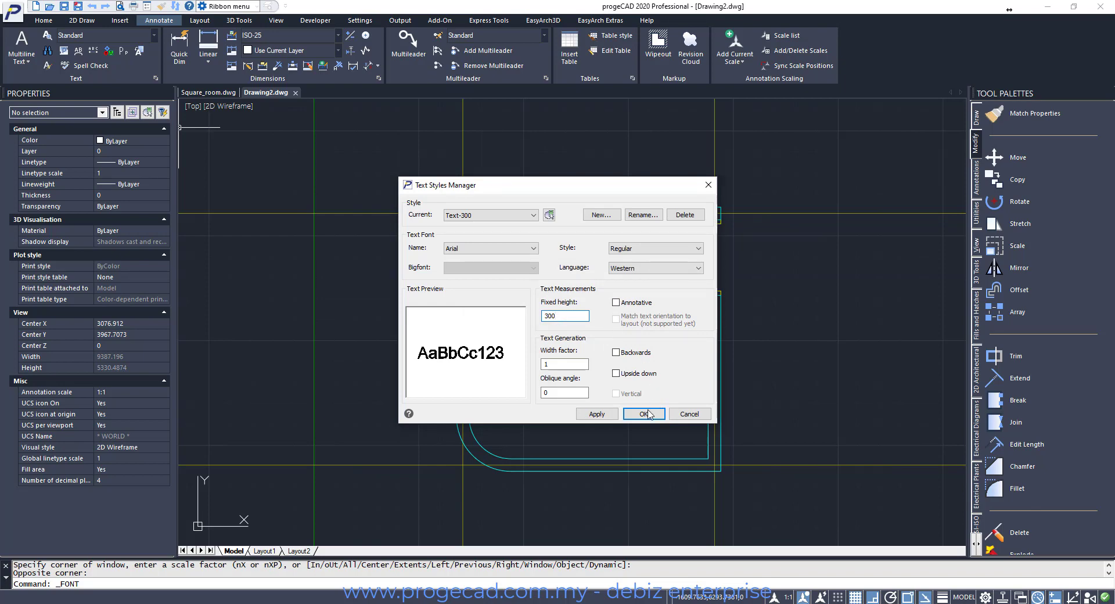
pyautogui.click(601, 418)
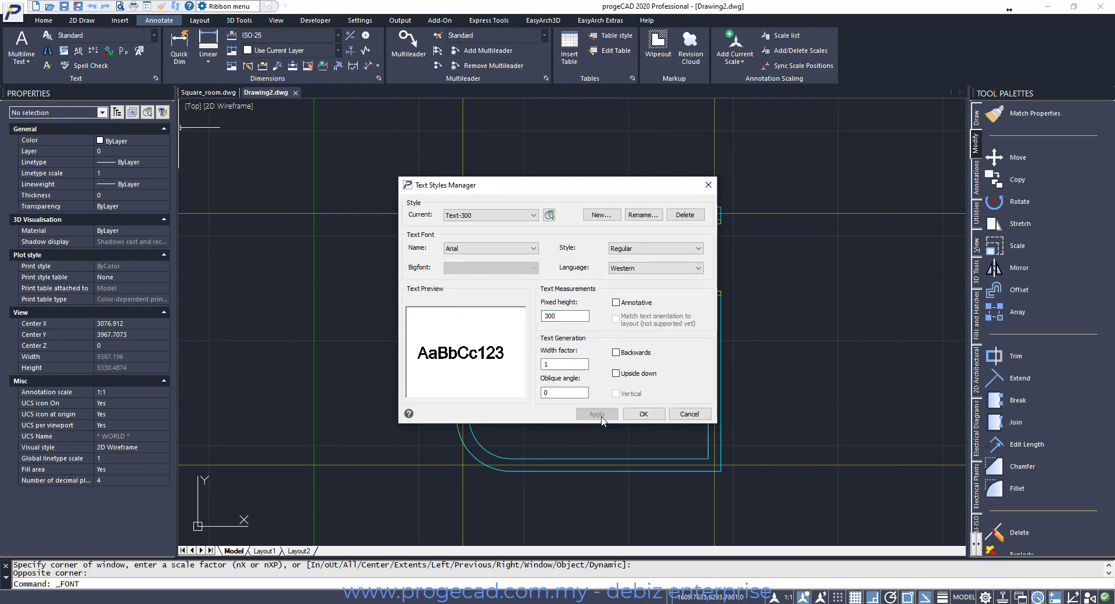
pyautogui.click(643, 414)
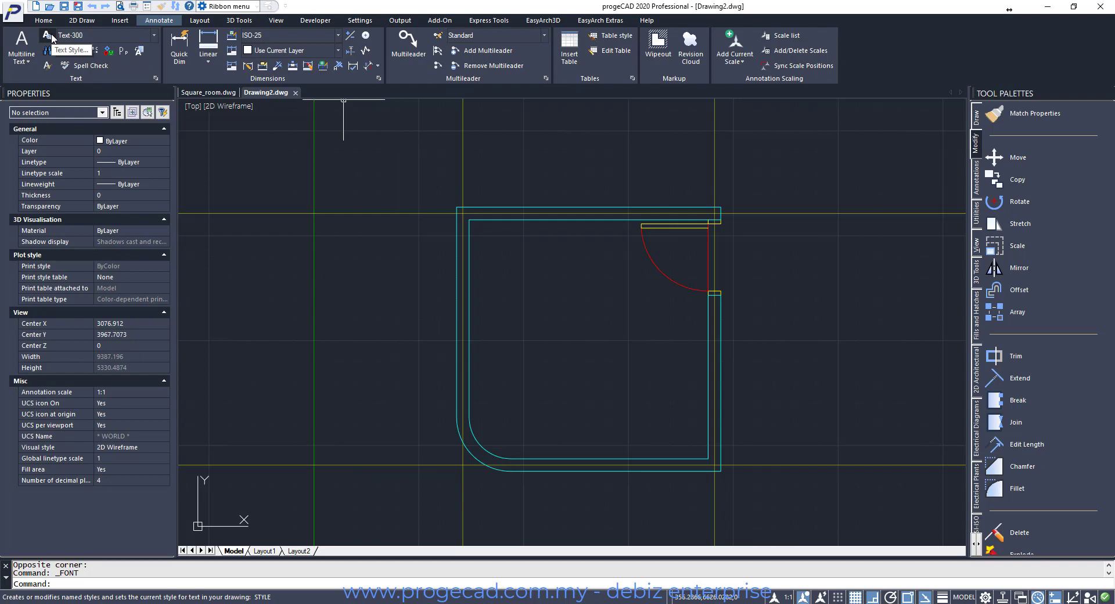
# Create a new dimension style named Dimension, starting from ISO-25 and used for all dimensions
pyautogui.click(232, 37)
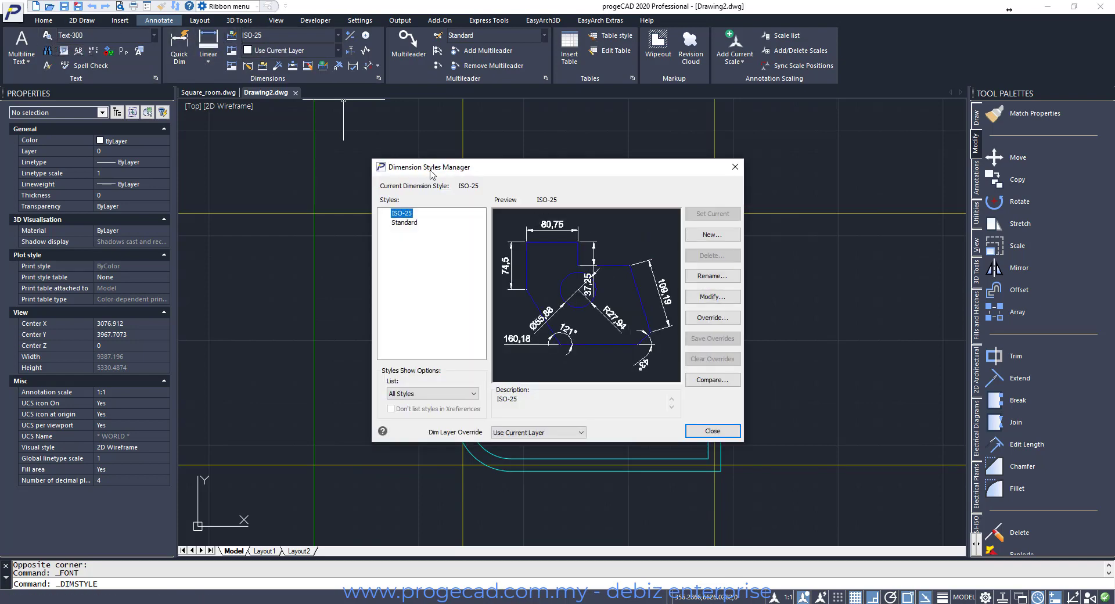
pyautogui.click(711, 235)
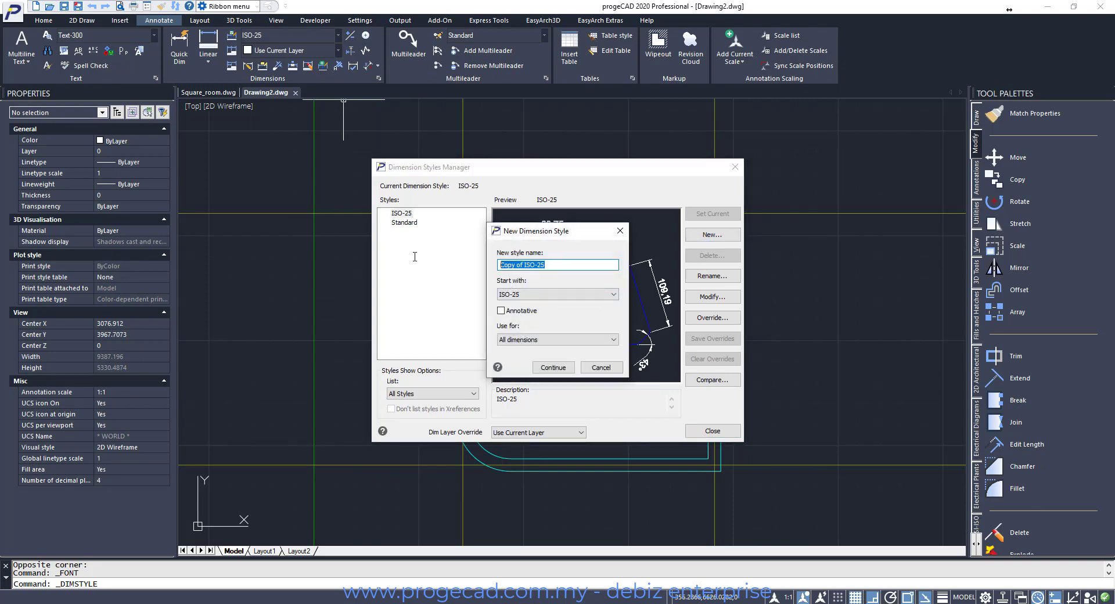
pyautogui.write('Dimension')
pyautogui.click(553, 368)
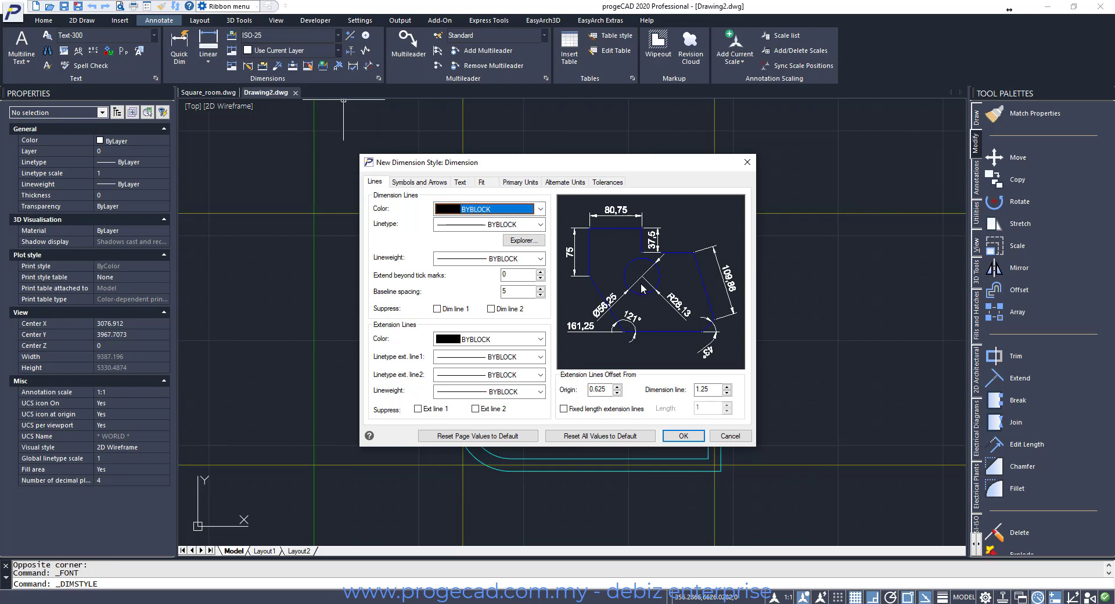
# Set the color of both the dimension lines and the extension lines to Red in the Dimension style
pyautogui.click(540, 224)
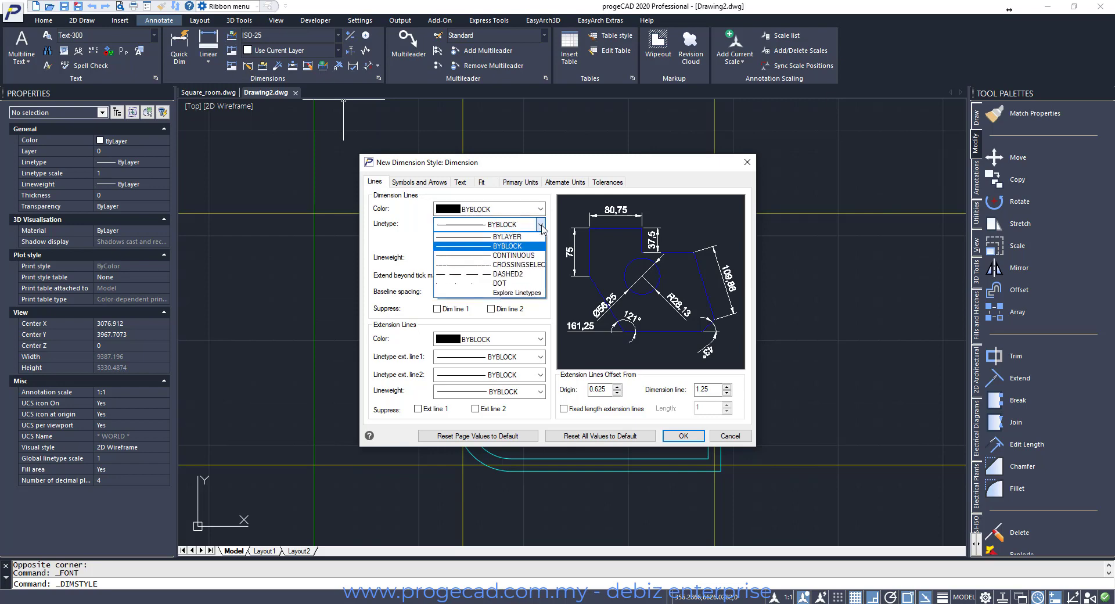
pyautogui.click(540, 225)
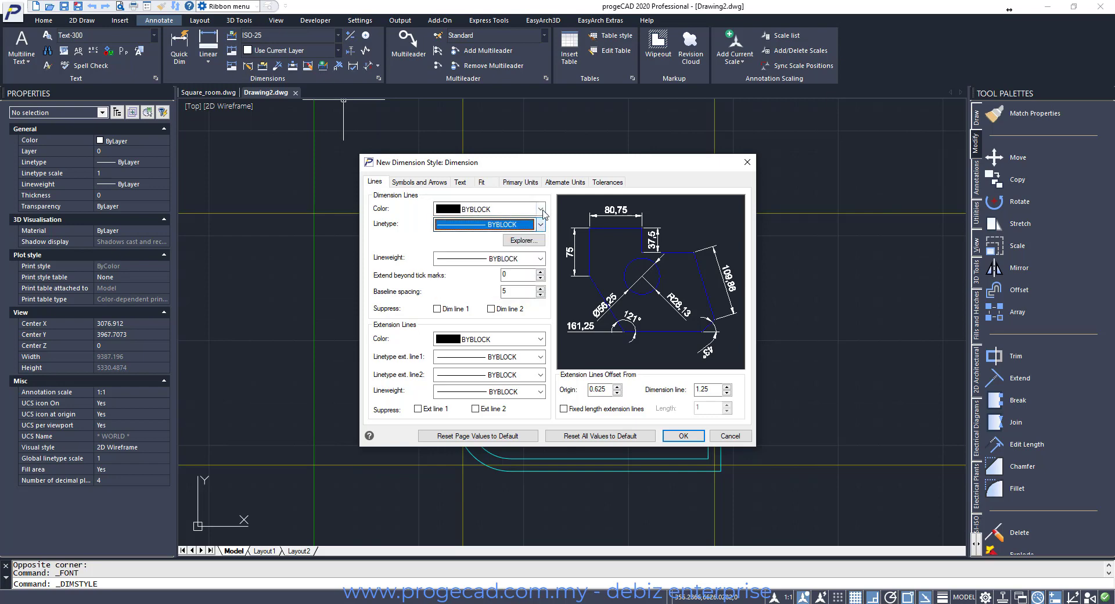
pyautogui.click(541, 209)
pyautogui.click(485, 240)
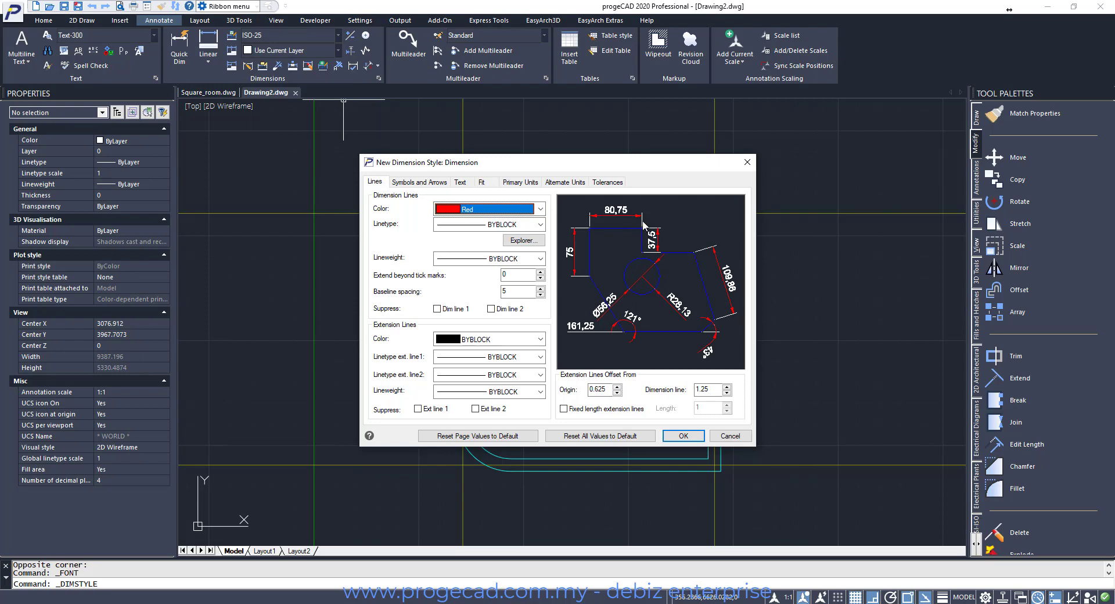
pyautogui.click(540, 340)
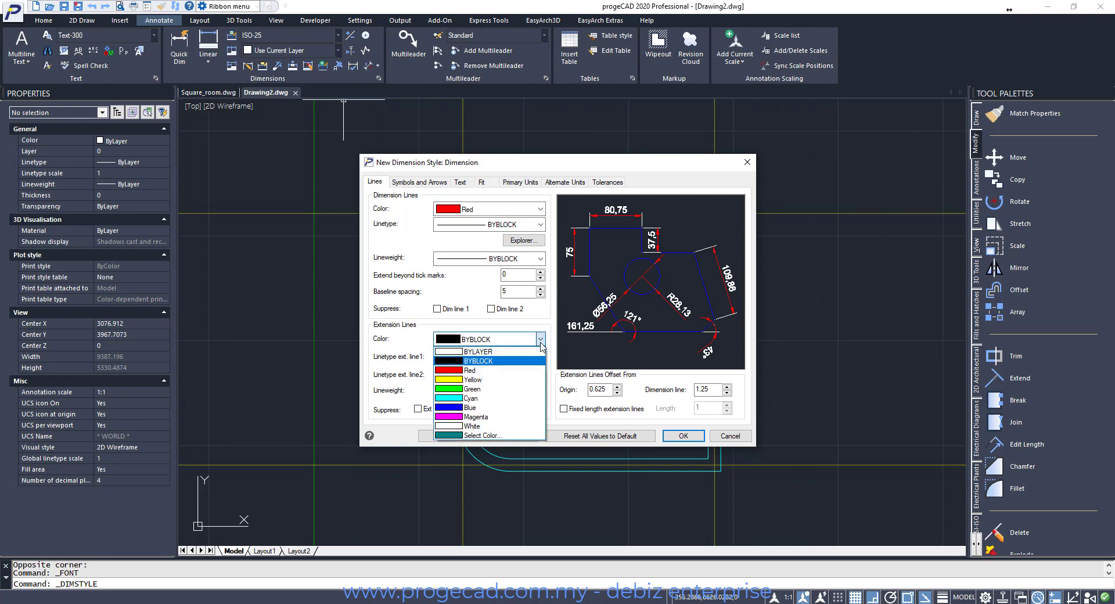
pyautogui.click(476, 370)
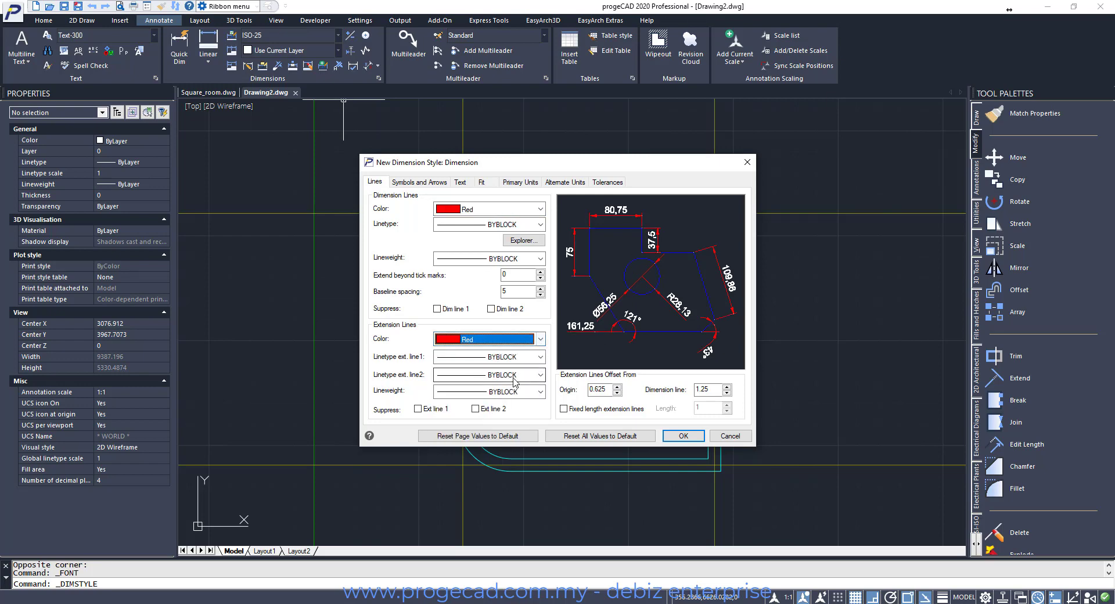
# Set the starting arrowhead and the leader arrowhead of the Dimension style to Dot, filled
pyautogui.click(425, 183)
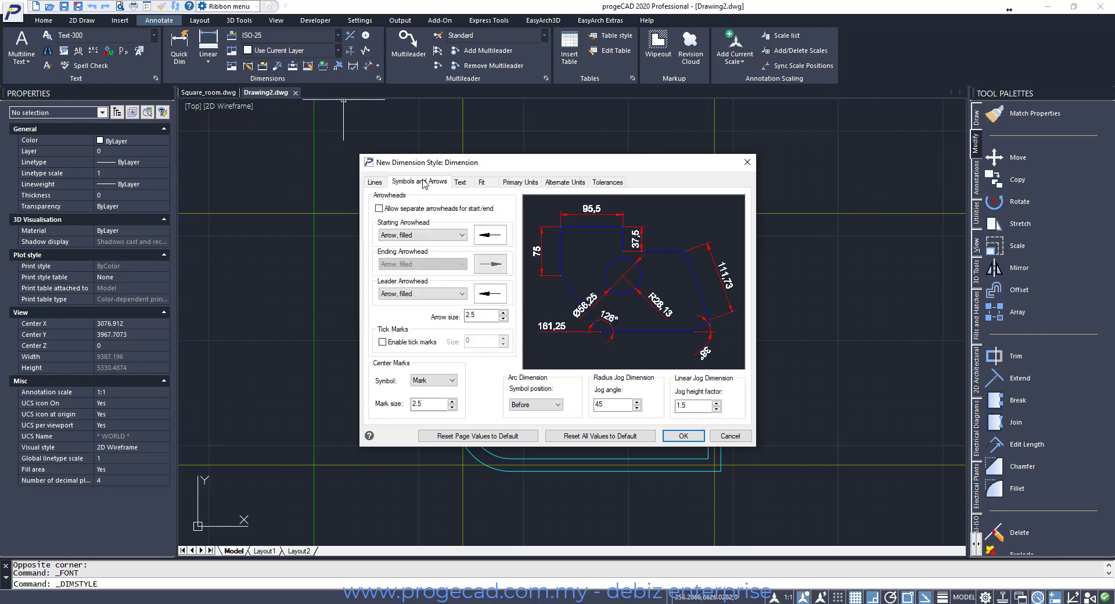
pyautogui.click(463, 237)
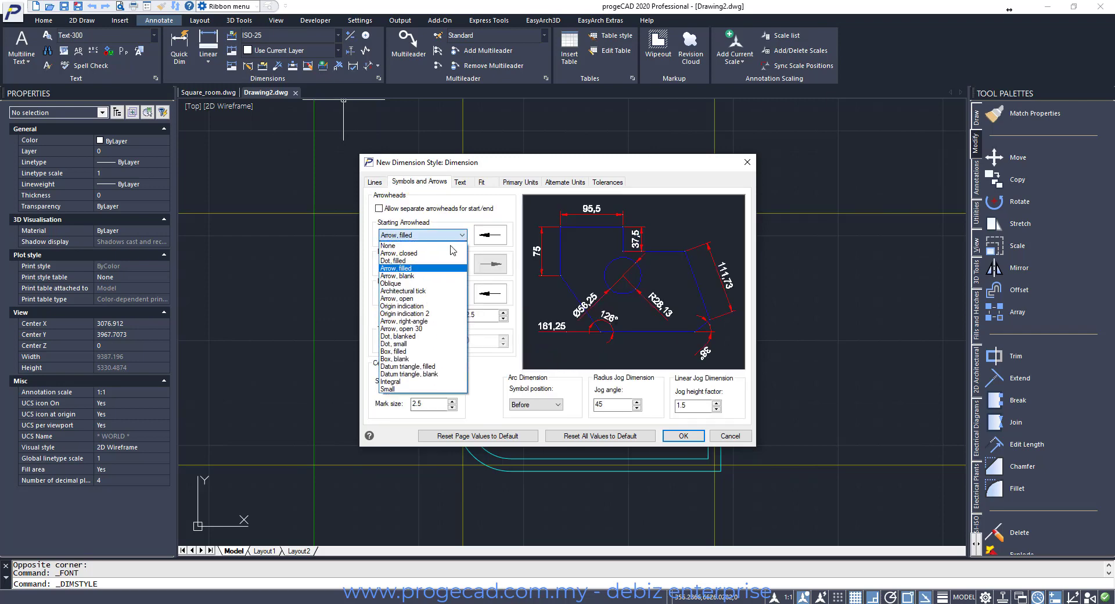
pyautogui.click(412, 263)
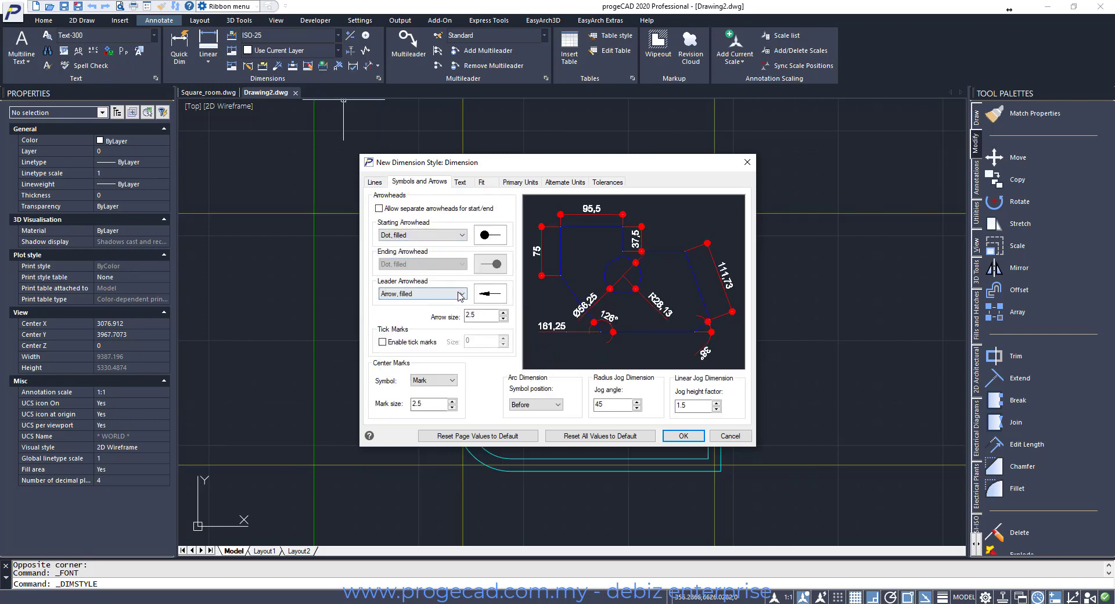
pyautogui.click(440, 294)
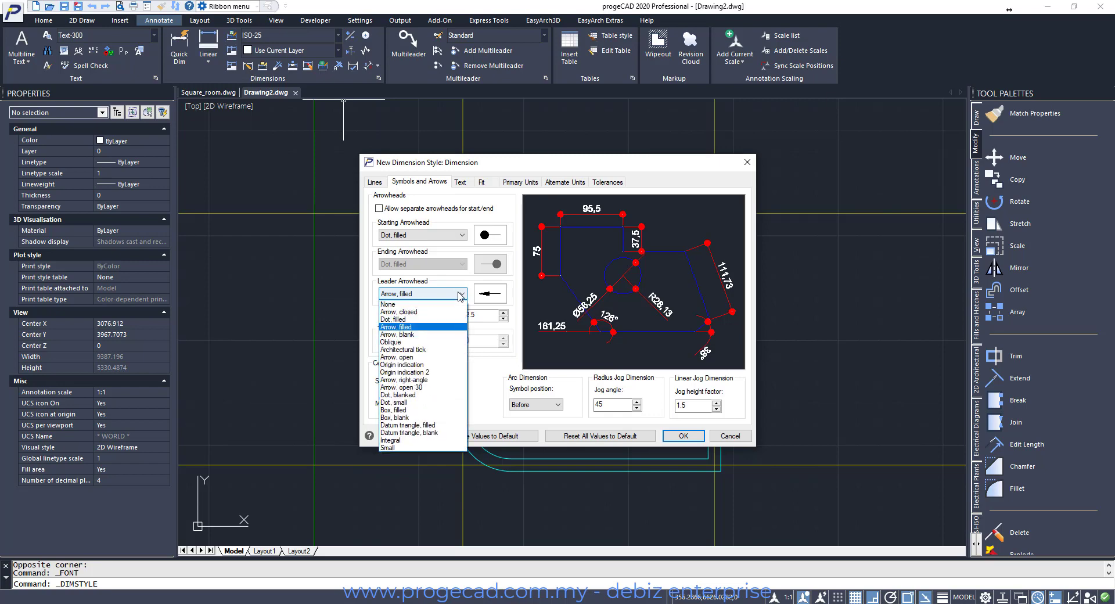
pyautogui.click(407, 319)
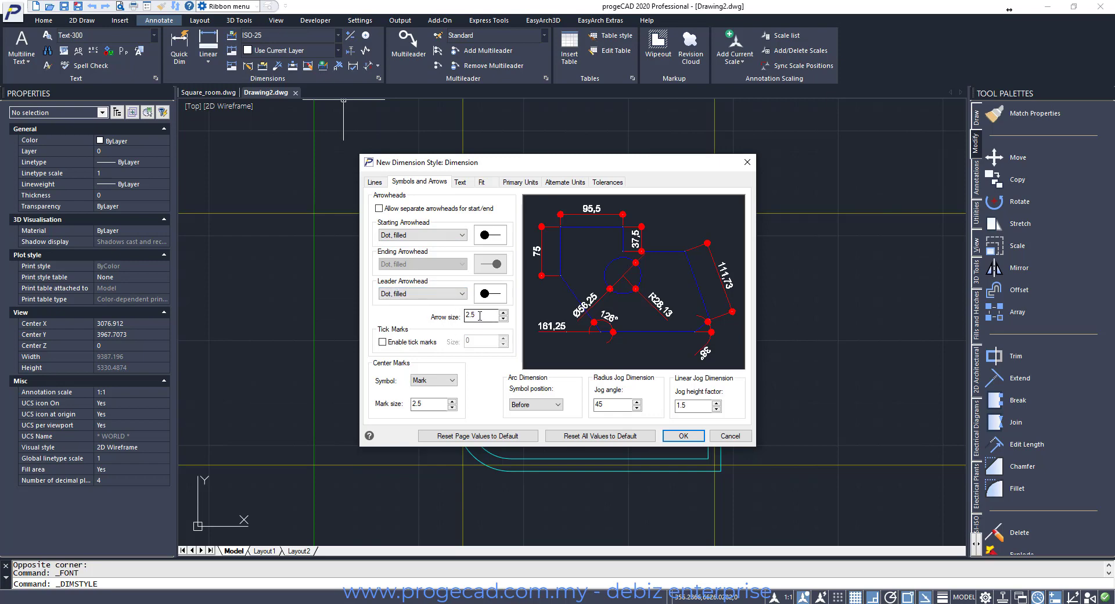
# Assign the Dimension text style with a text height of 1, and force text always inside the extension lines
pyautogui.click(461, 183)
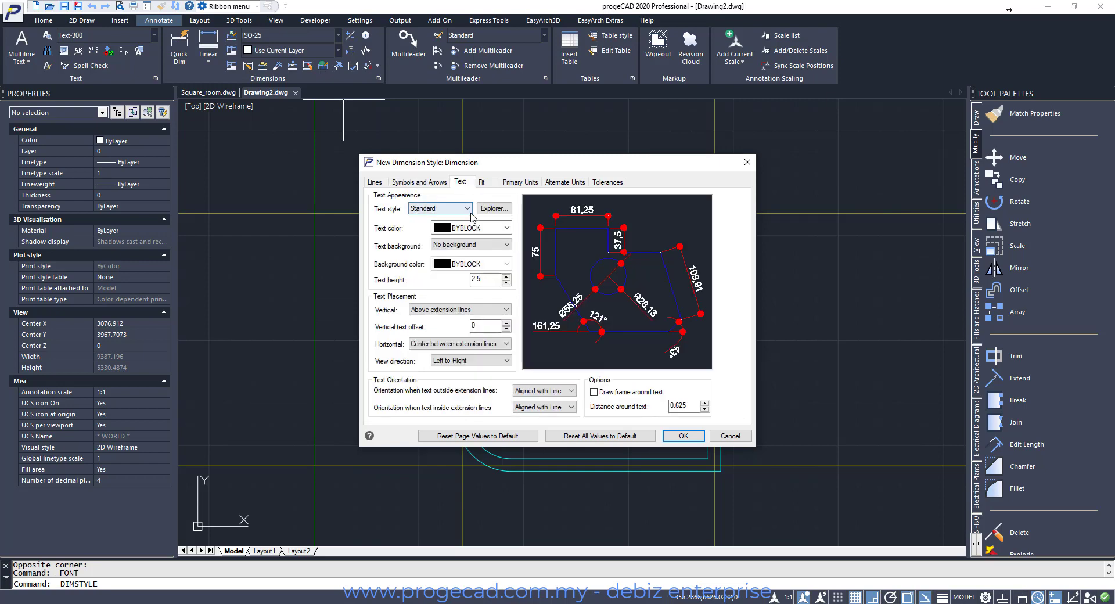
pyautogui.click(468, 209)
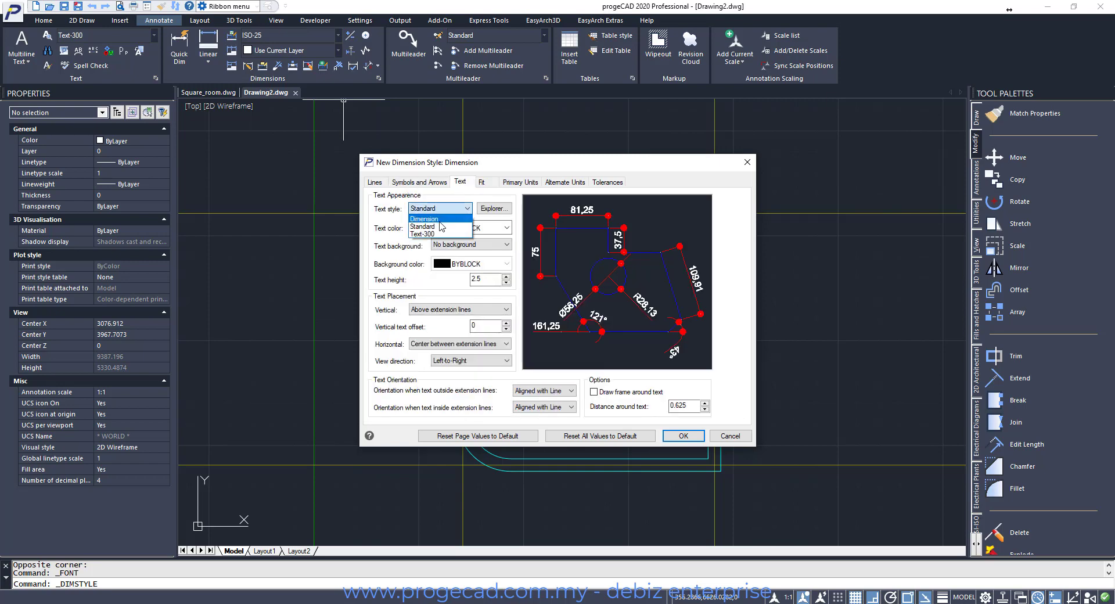
pyautogui.click(426, 219)
pyautogui.doubleClick(484, 279)
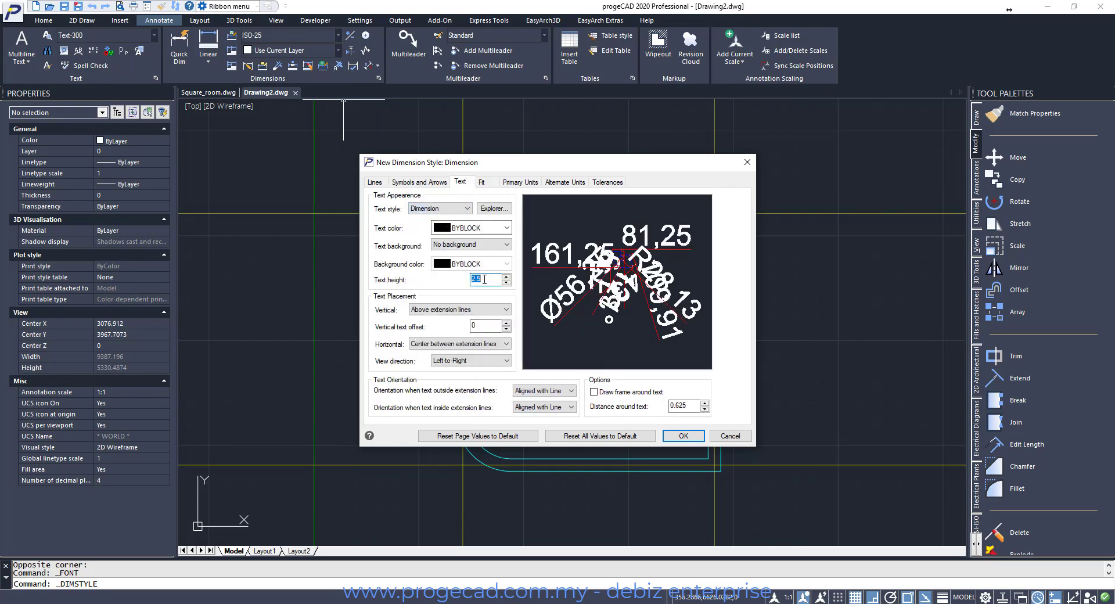
pyautogui.write('1')
pyautogui.click(492, 327)
pyautogui.click(482, 181)
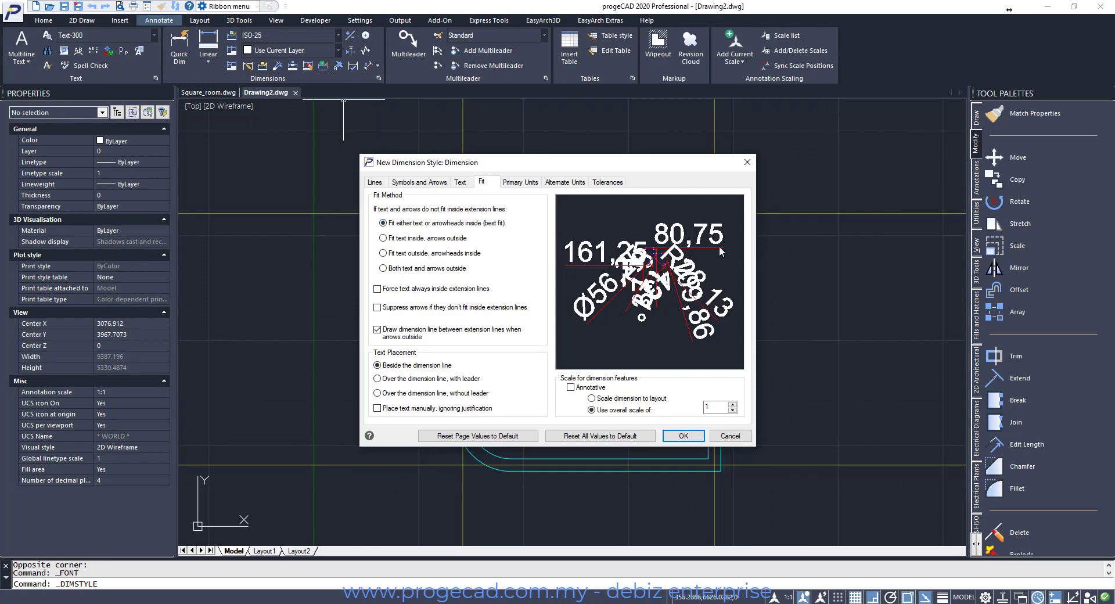
pyautogui.click(379, 289)
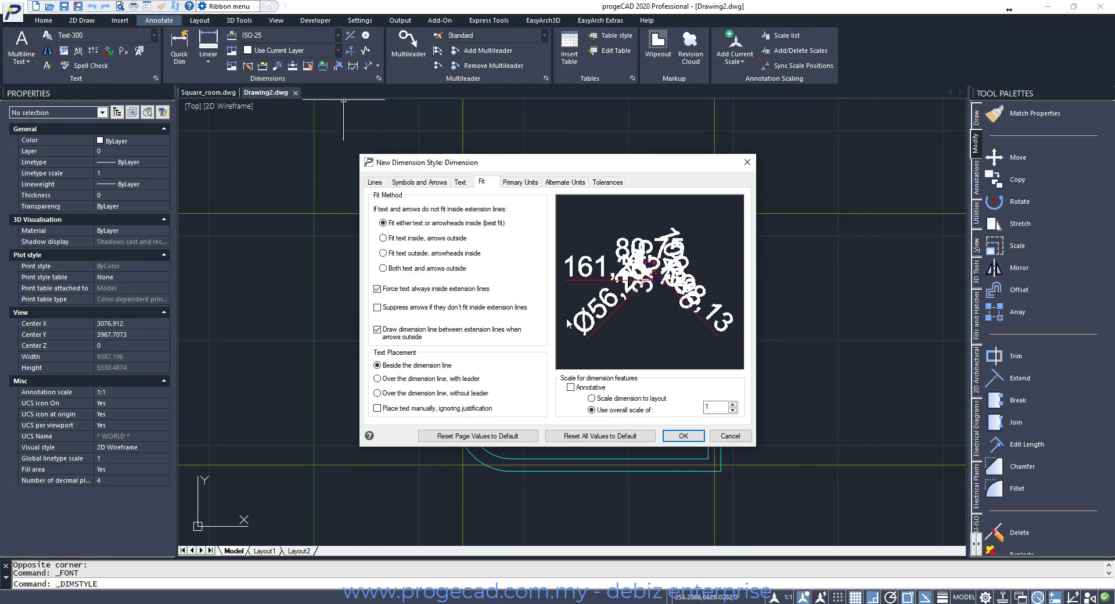
# Review the units, tolerance and other settings of the new Dimension style, and save it
pyautogui.click(516, 182)
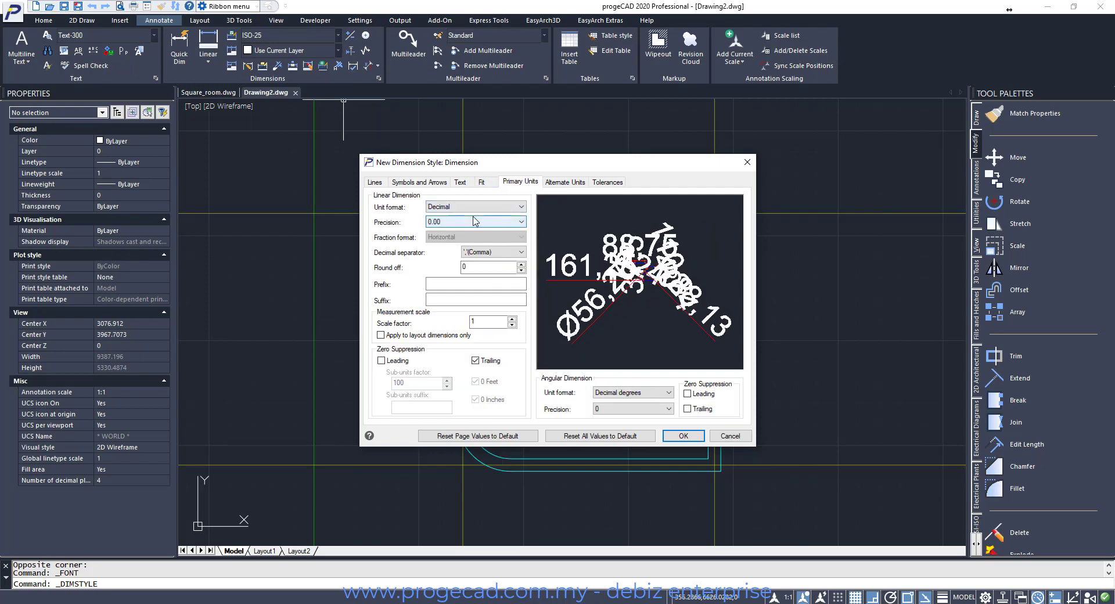
pyautogui.click(563, 182)
pyautogui.click(606, 183)
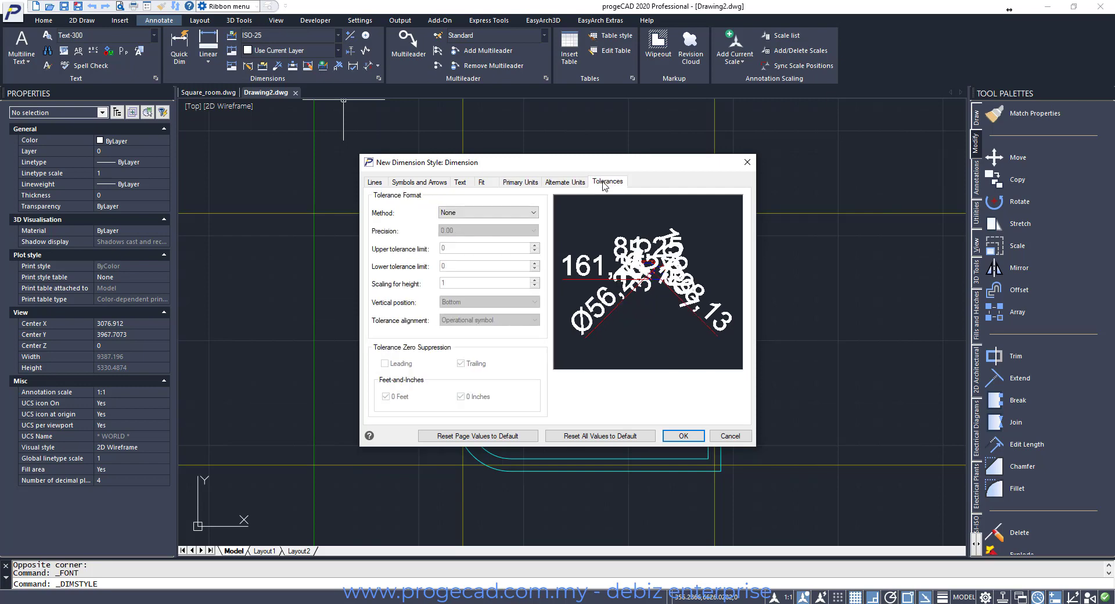
pyautogui.click(518, 185)
pyautogui.click(482, 183)
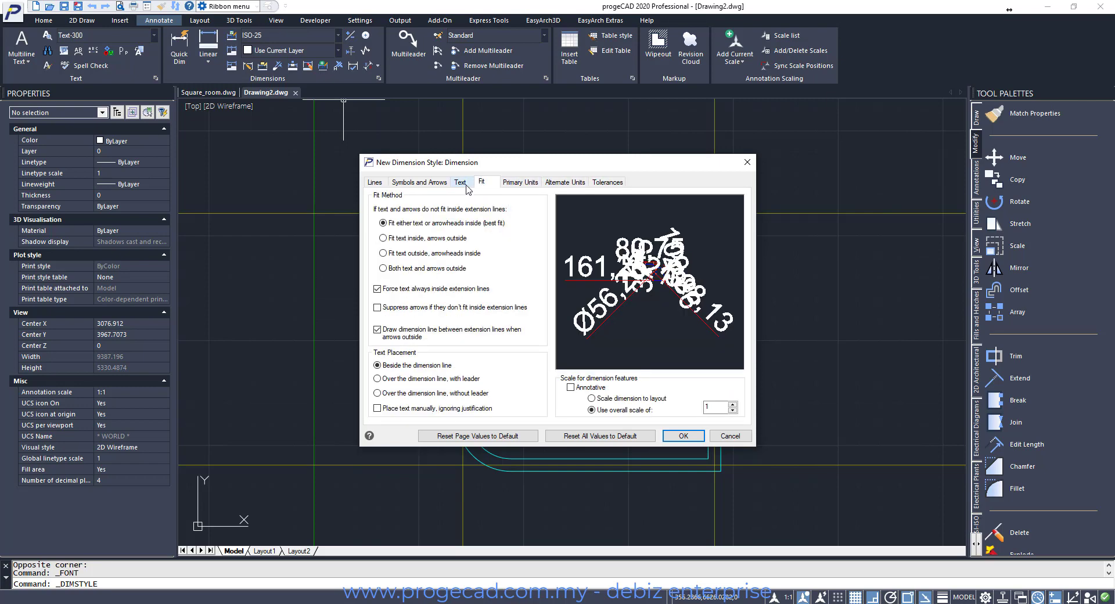
pyautogui.click(460, 183)
pyautogui.click(446, 185)
pyautogui.click(375, 182)
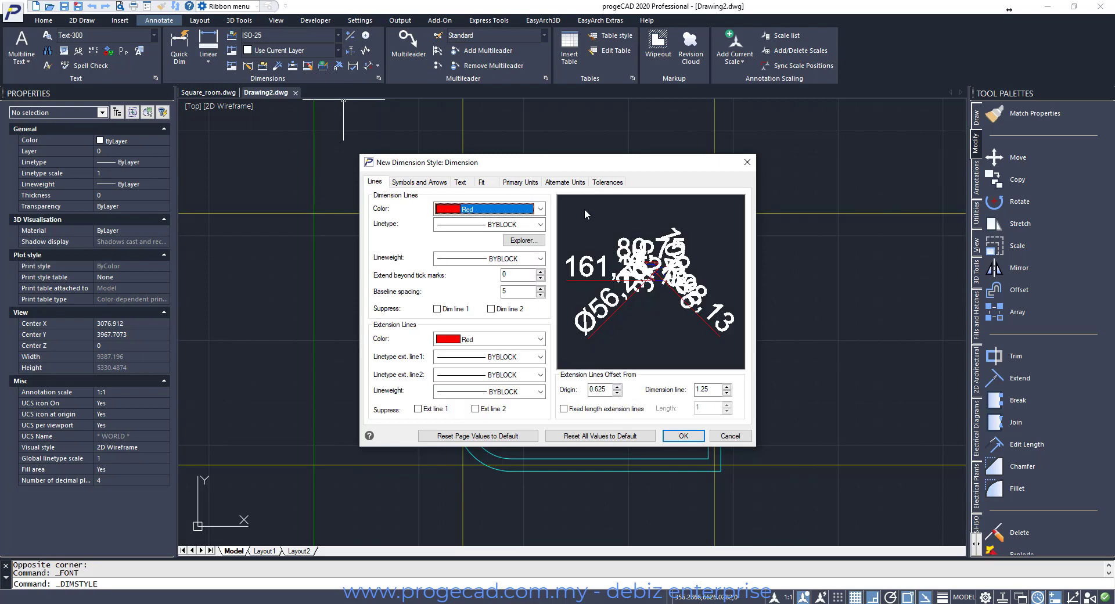
pyautogui.click(690, 439)
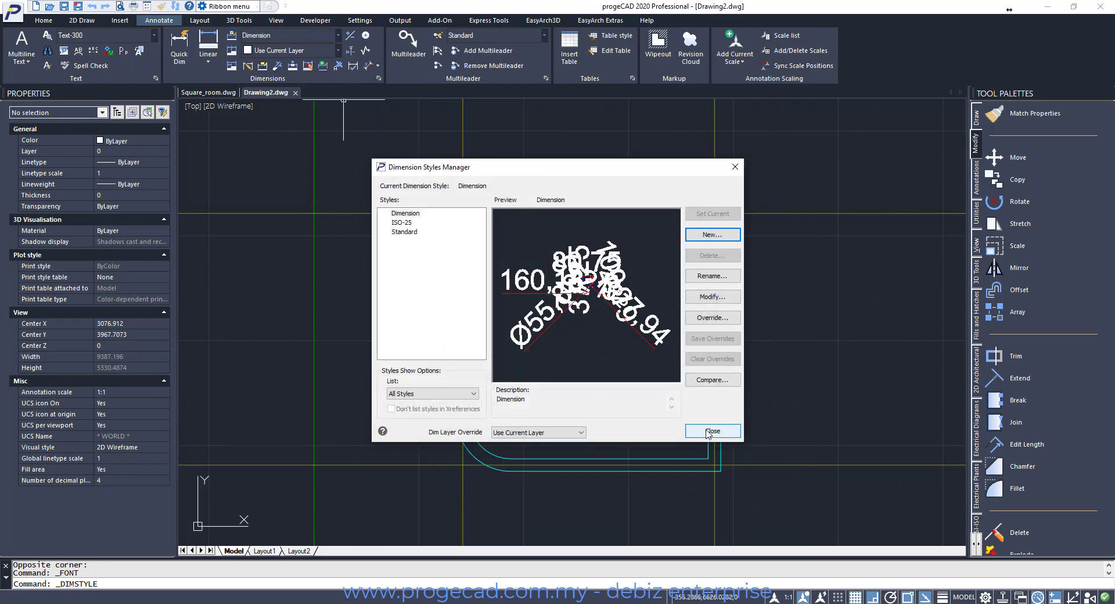
pyautogui.click(719, 434)
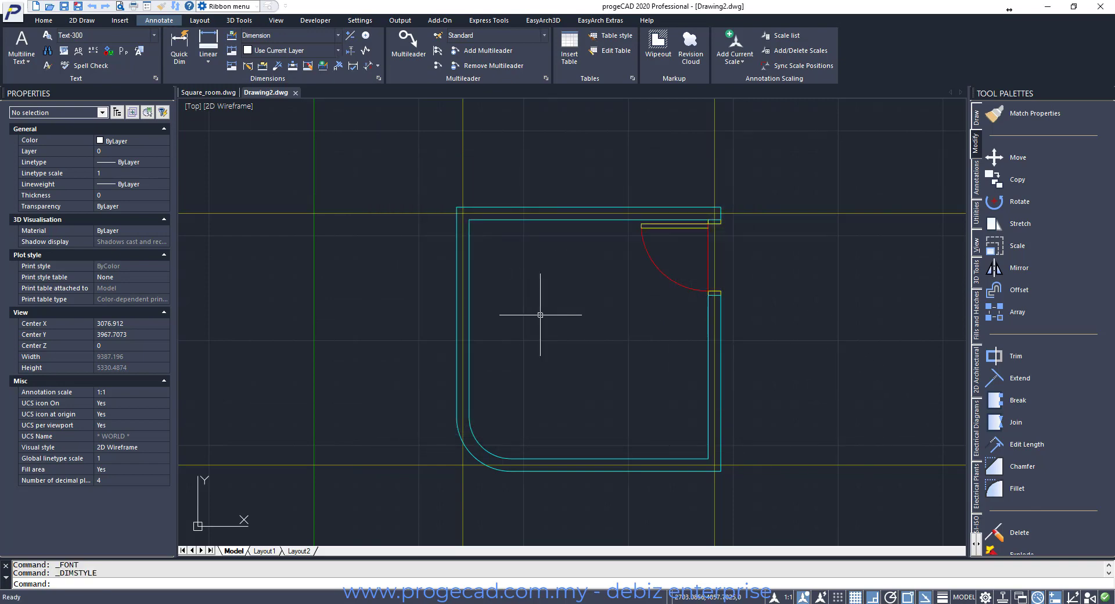
# Add a vertical linear dimension between the upper and lower centerline intersections of the left wall, placed outside the room
pyautogui.click(208, 42)
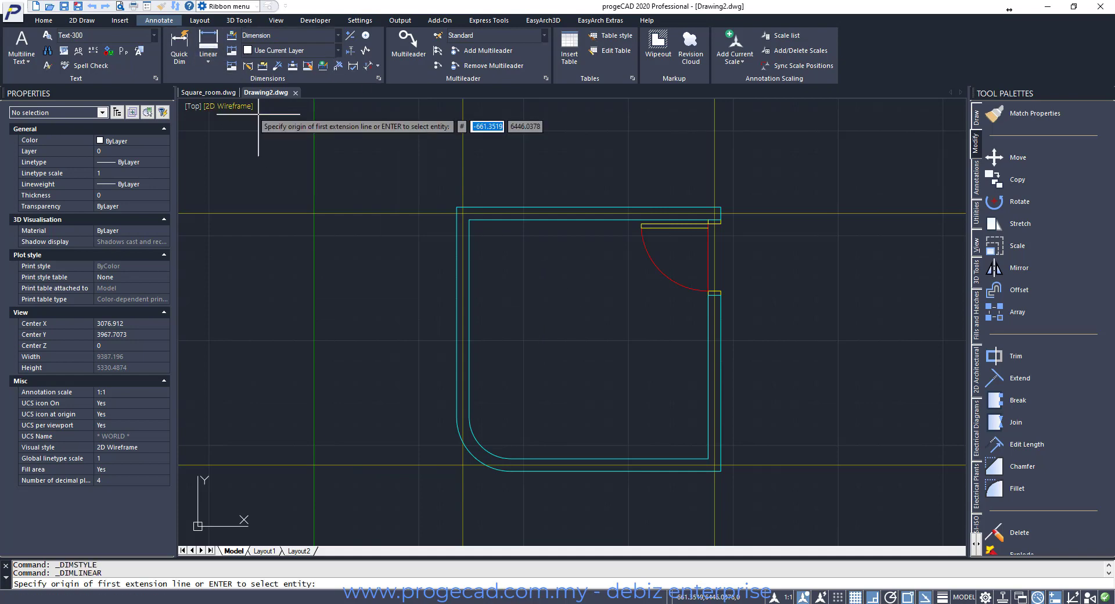
pyautogui.click(462, 213)
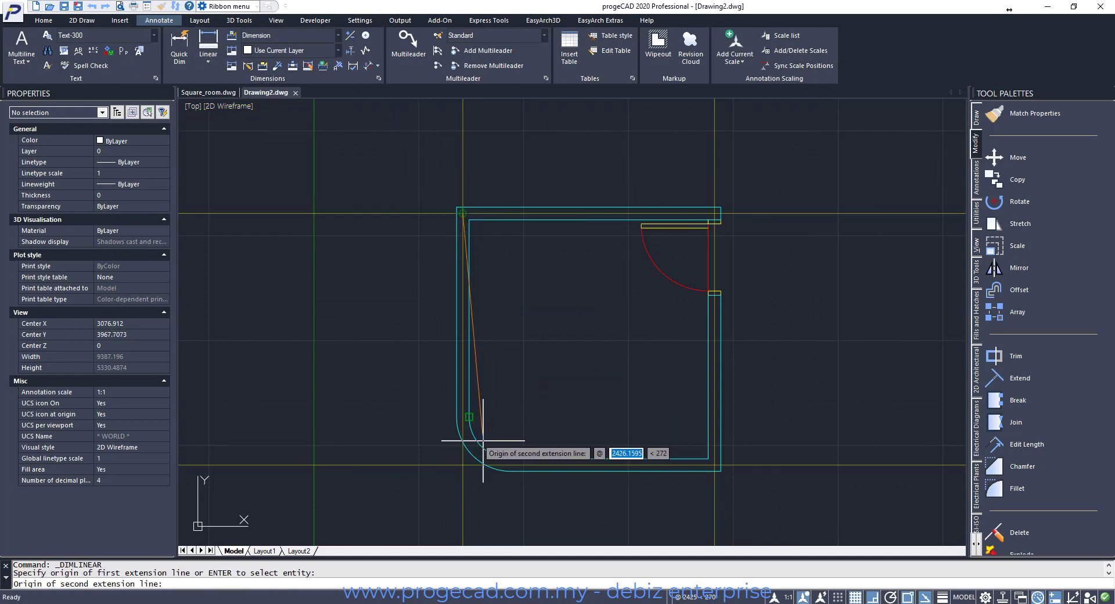
pyautogui.click(463, 465)
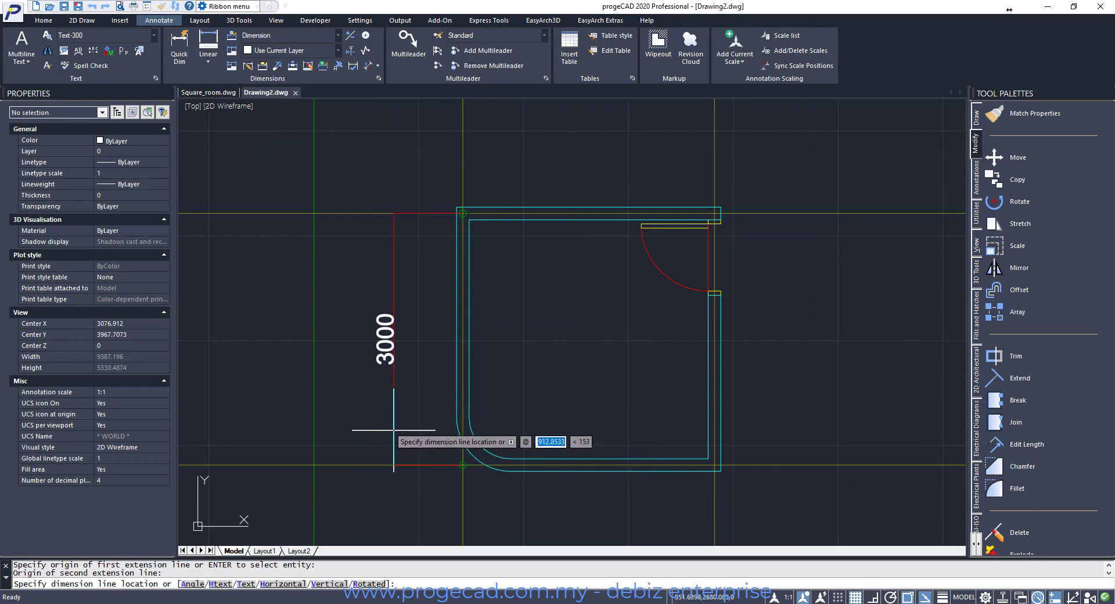
pyautogui.click(397, 430)
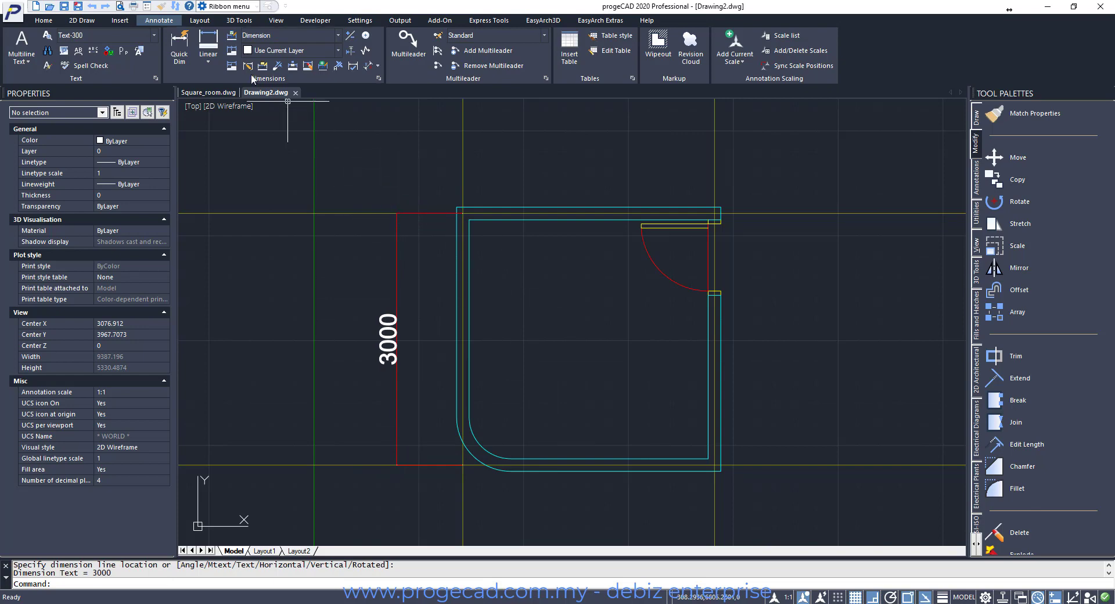
# Clear the overrides of the Dimension style and set its arrow size to 50
pyautogui.click(231, 37)
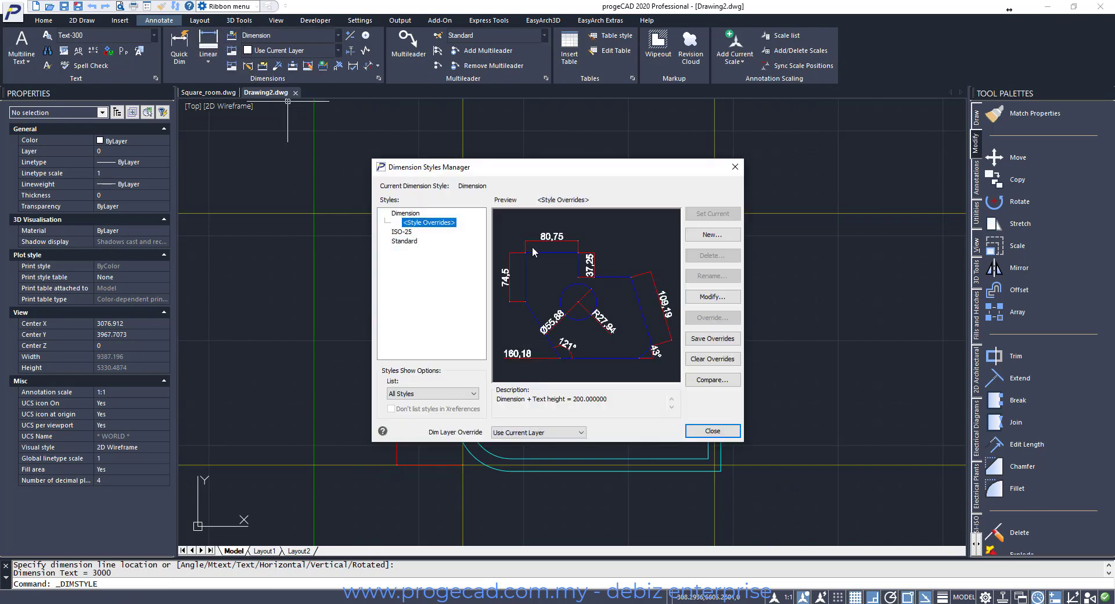
pyautogui.click(406, 213)
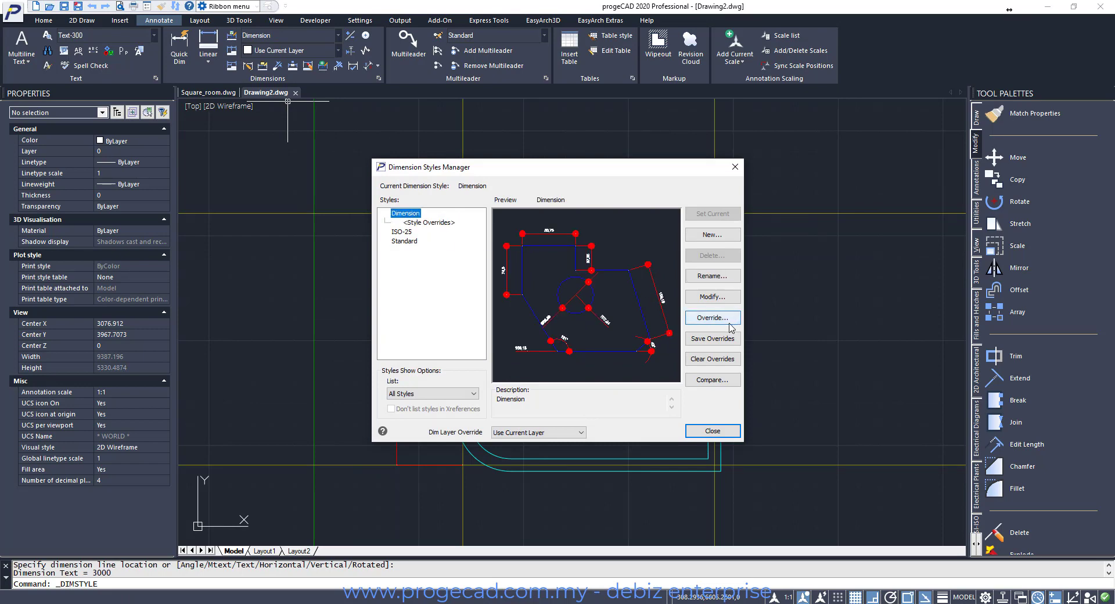
pyautogui.click(712, 317)
pyautogui.press('Escape')
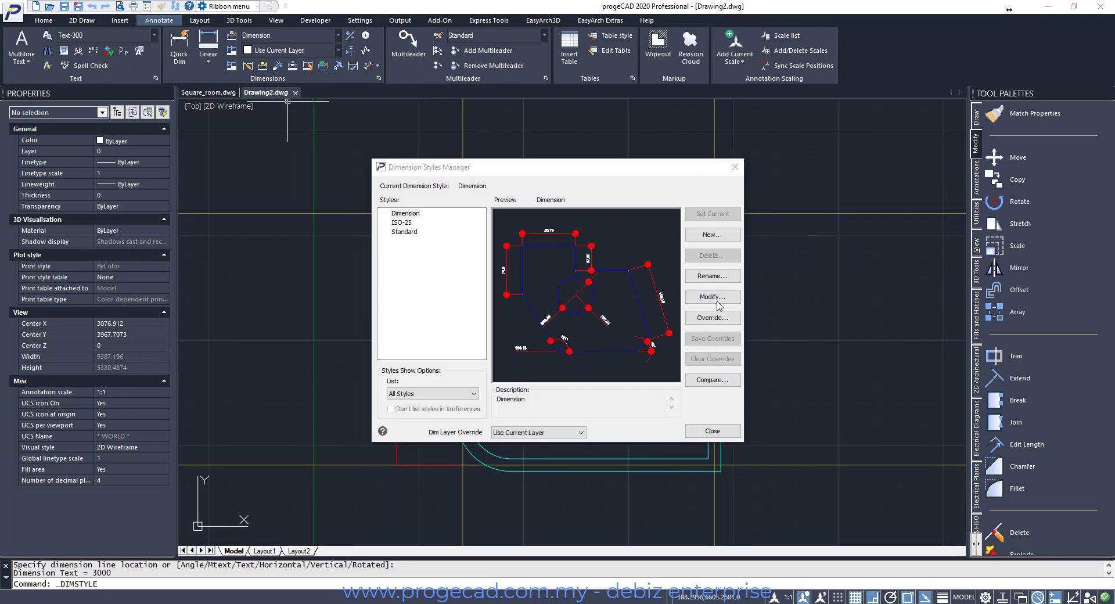
pyautogui.click(716, 297)
pyautogui.click(419, 182)
pyautogui.doubleClick(481, 318)
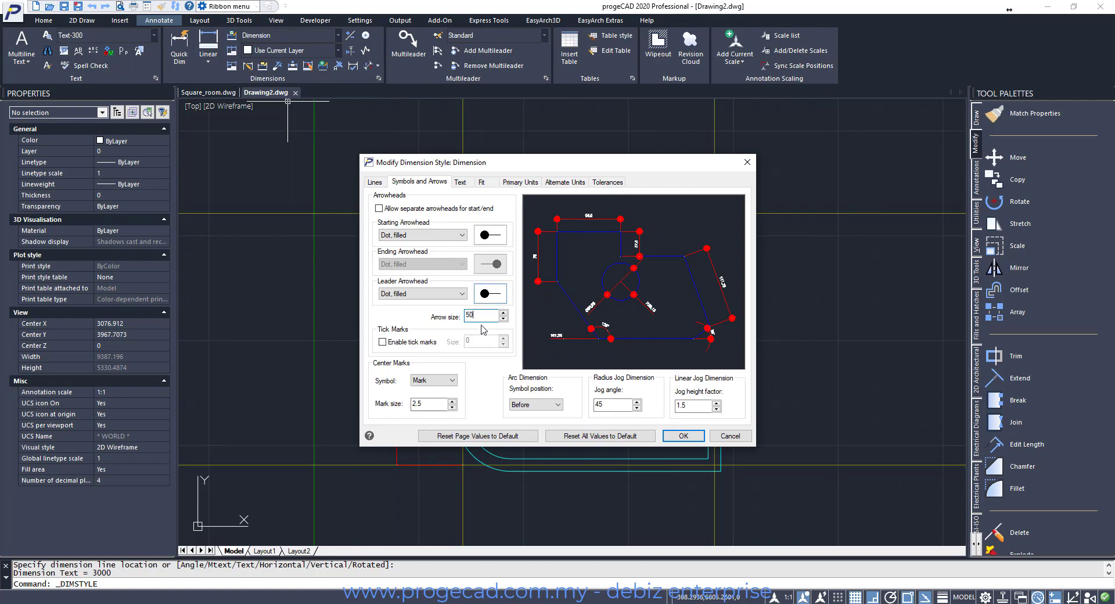
pyautogui.click(627, 402)
pyautogui.click(683, 436)
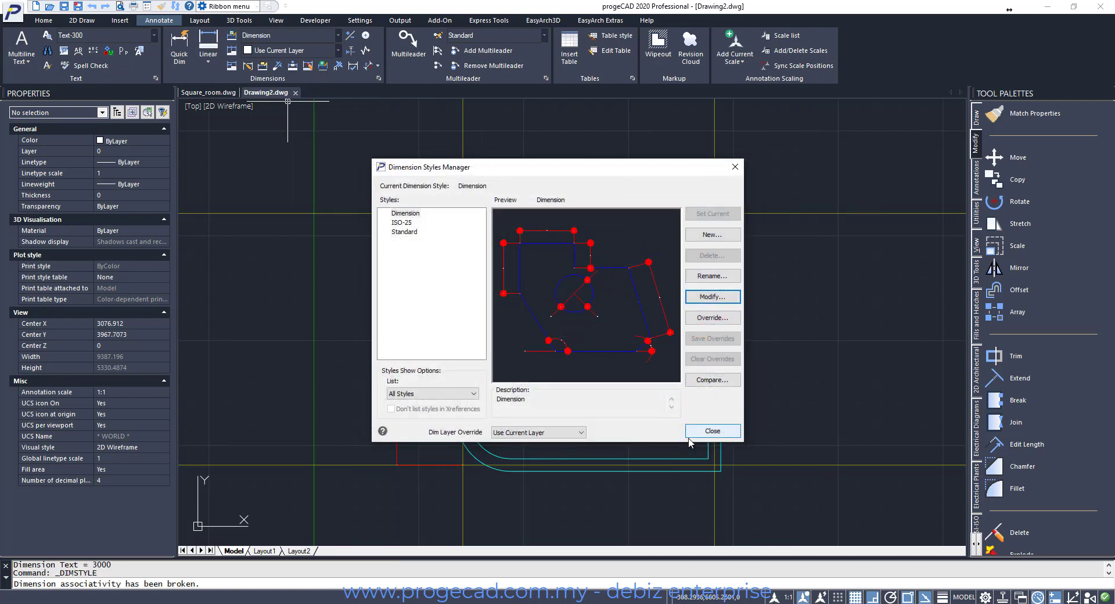
pyautogui.click(713, 431)
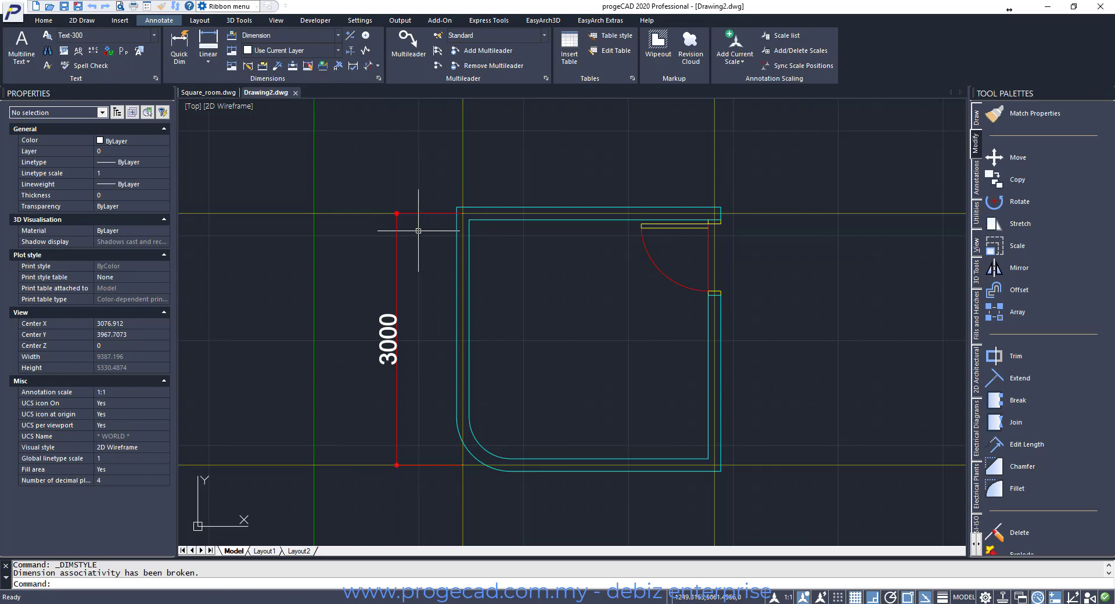
# Clear the Dimension style's overrides again and set its arrow size to 100
pyautogui.click(230, 42)
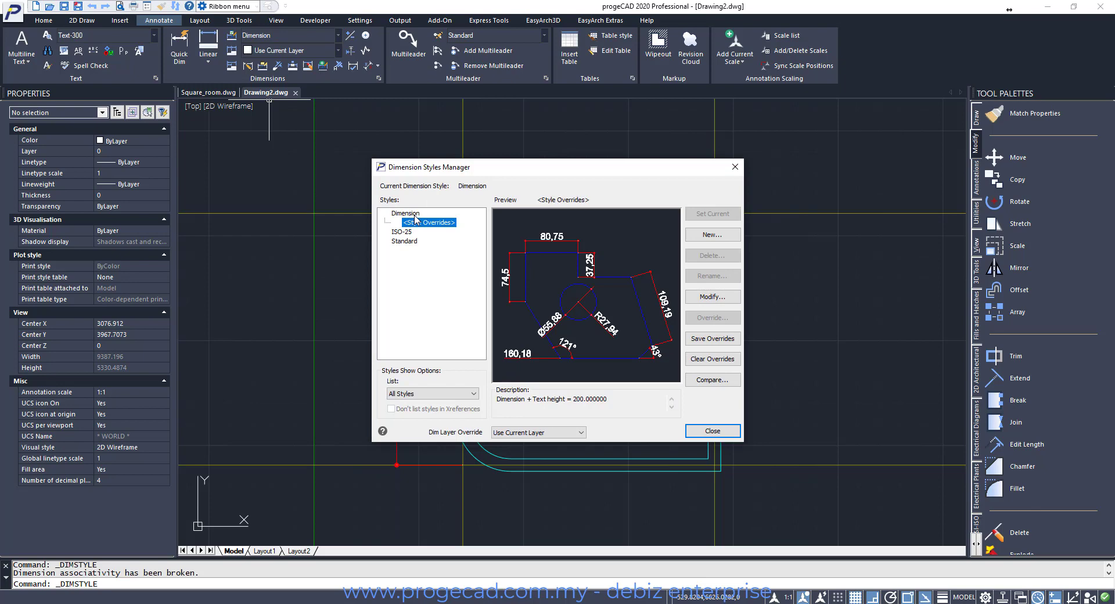
pyautogui.click(405, 213)
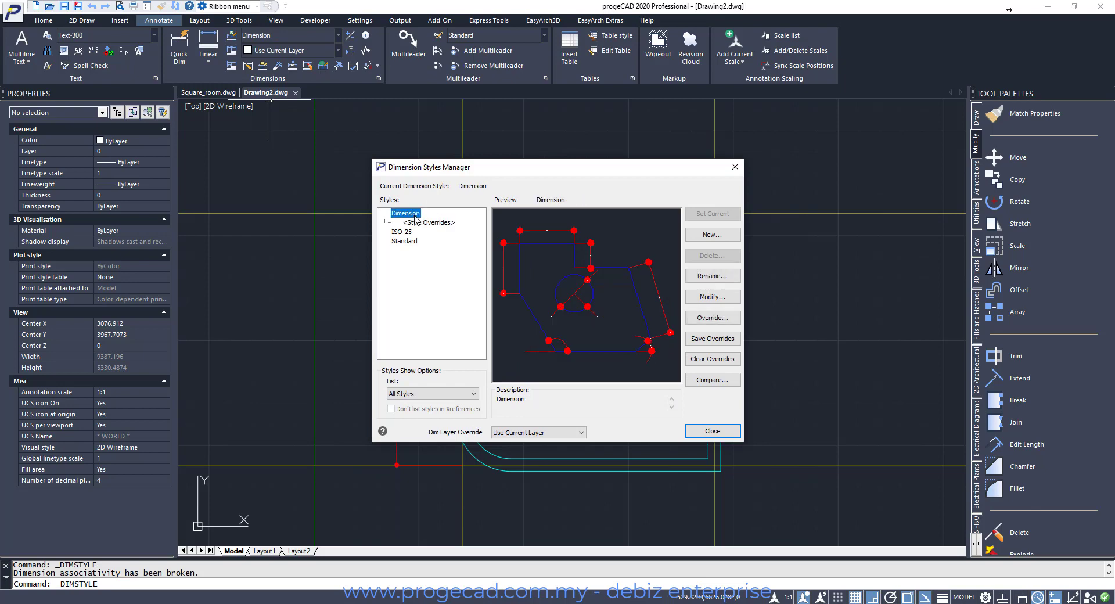
pyautogui.click(725, 359)
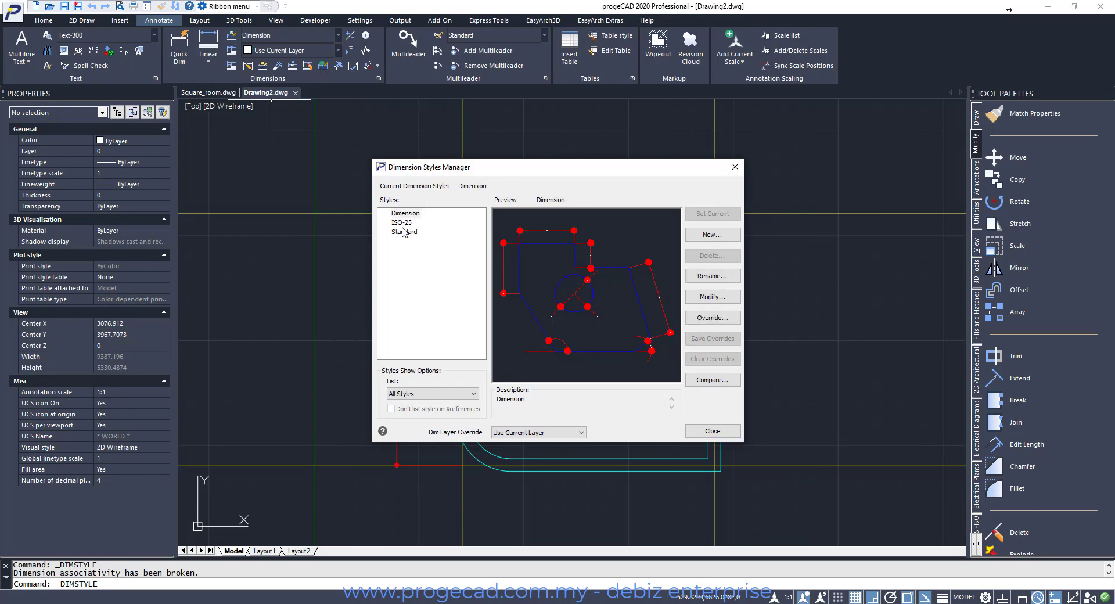
pyautogui.click(713, 297)
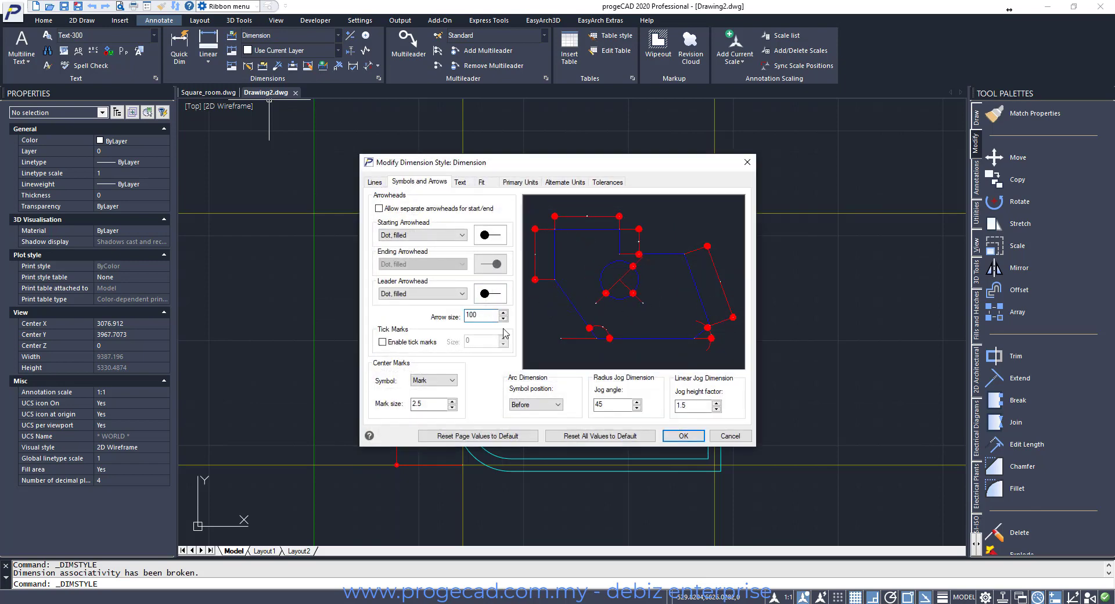
pyautogui.click(684, 437)
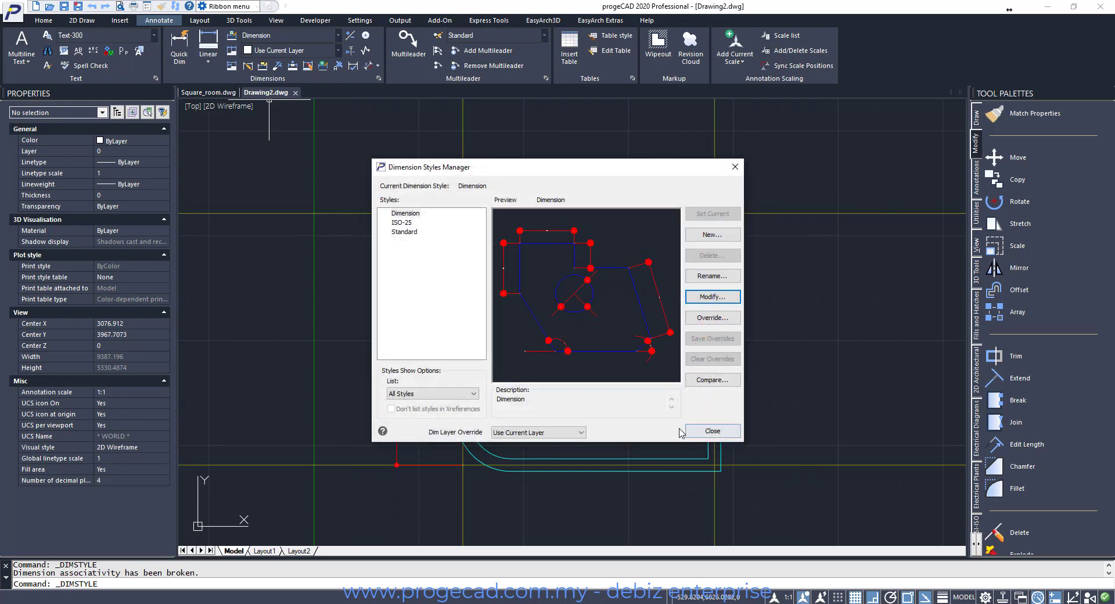
pyautogui.click(712, 431)
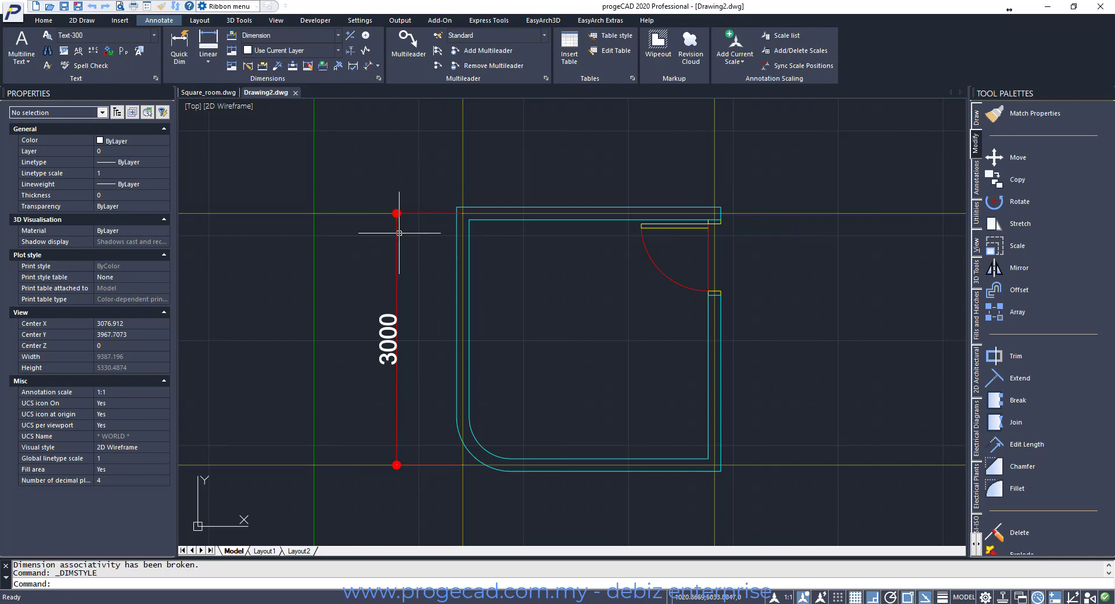
# Add a horizontal linear dimension between the two centerline intersections of the upper wall, placed above the room
pyautogui.scroll(-4, 685, 249)
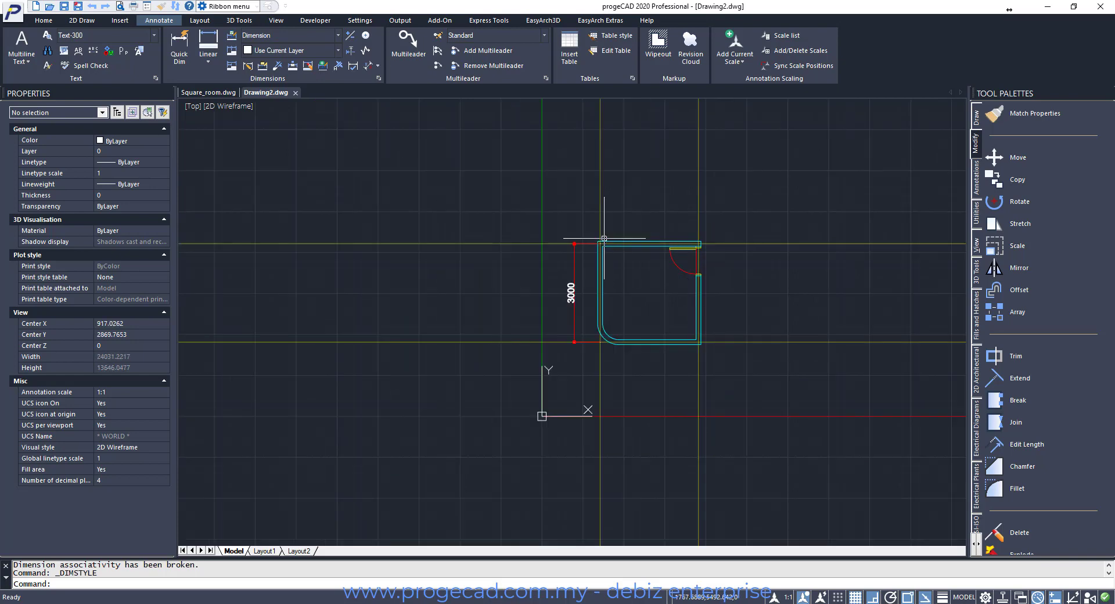
pyautogui.write('z')
pyautogui.press('Return')
pyautogui.click(551, 196)
pyautogui.click(750, 366)
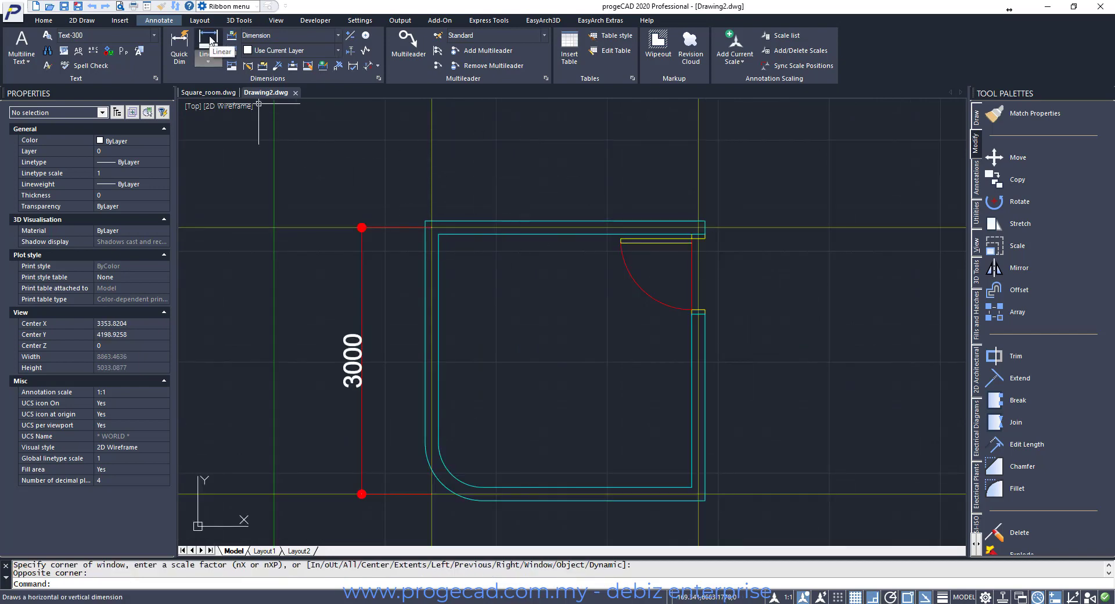
pyautogui.click(210, 41)
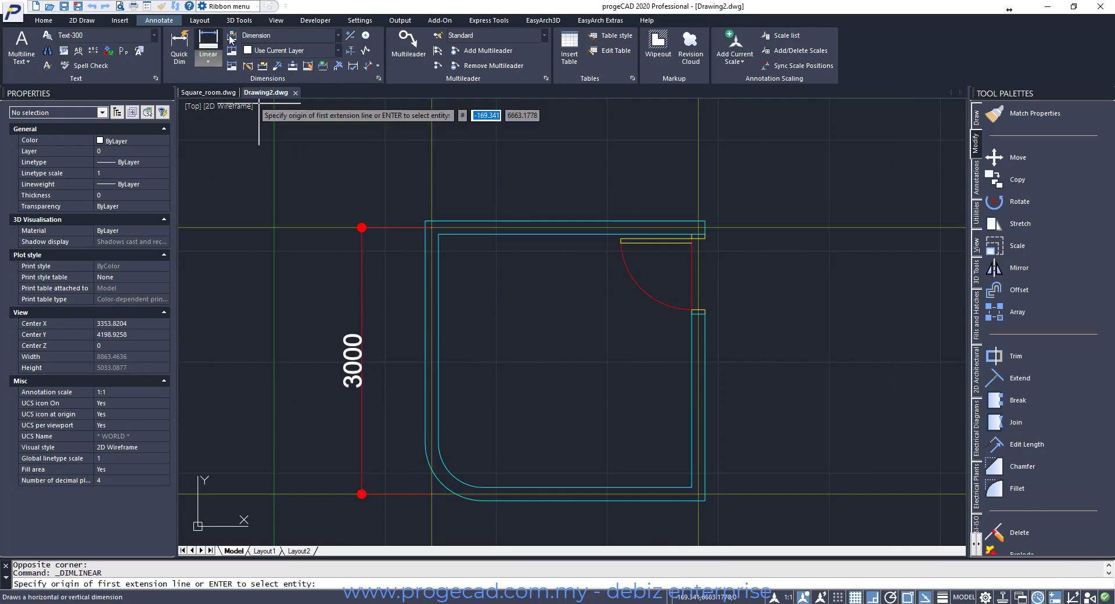
pyautogui.click(431, 227)
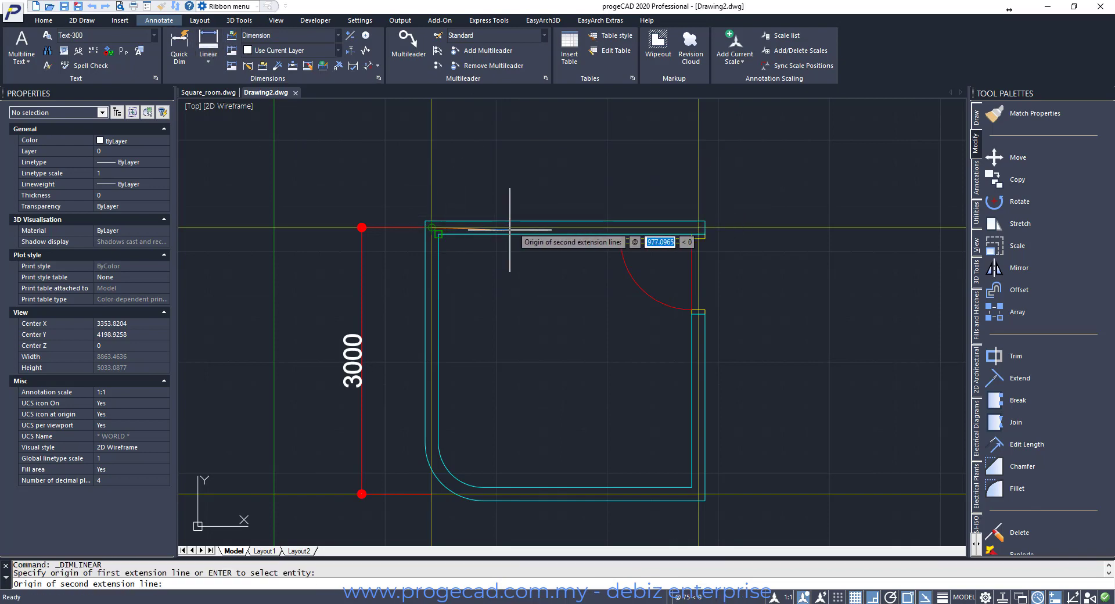
pyautogui.click(698, 228)
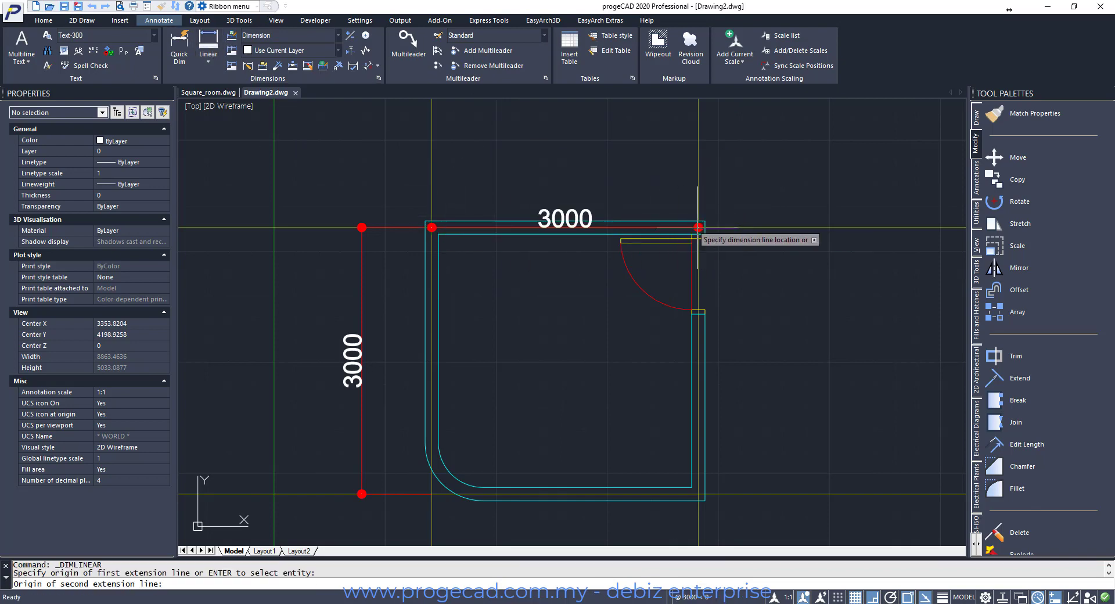
pyautogui.click(668, 178)
pyautogui.press('Escape')
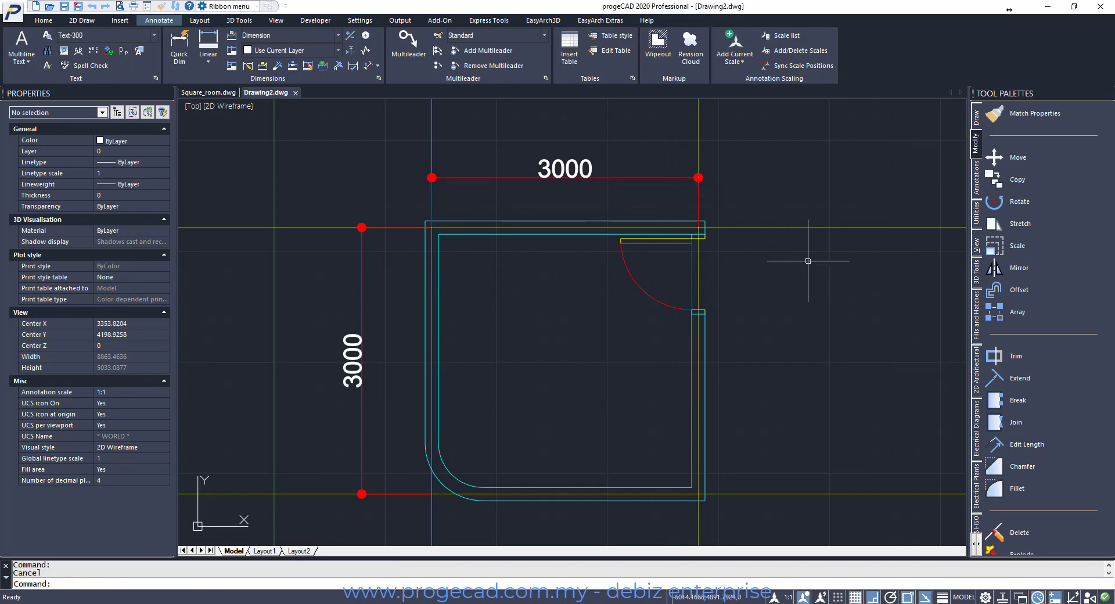
# Examine the extension line gaps at the upper-left wall corner in Square_room.dwg, and return to Drawing2.dwg
pyautogui.click(208, 92)
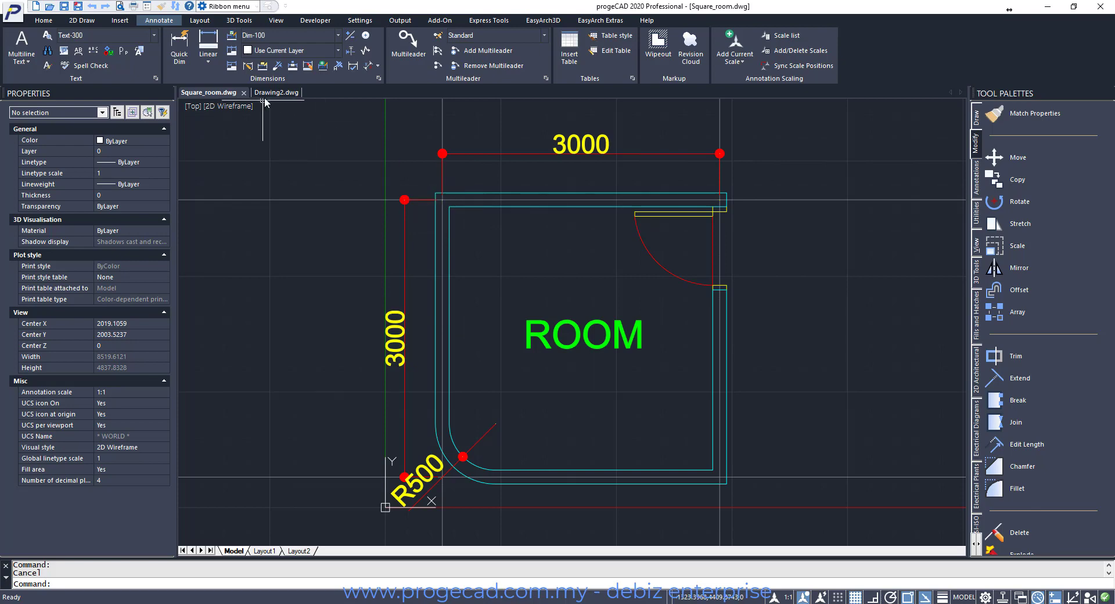
pyautogui.write('z')
pyautogui.press('Return')
pyautogui.click(424, 180)
pyautogui.click(462, 217)
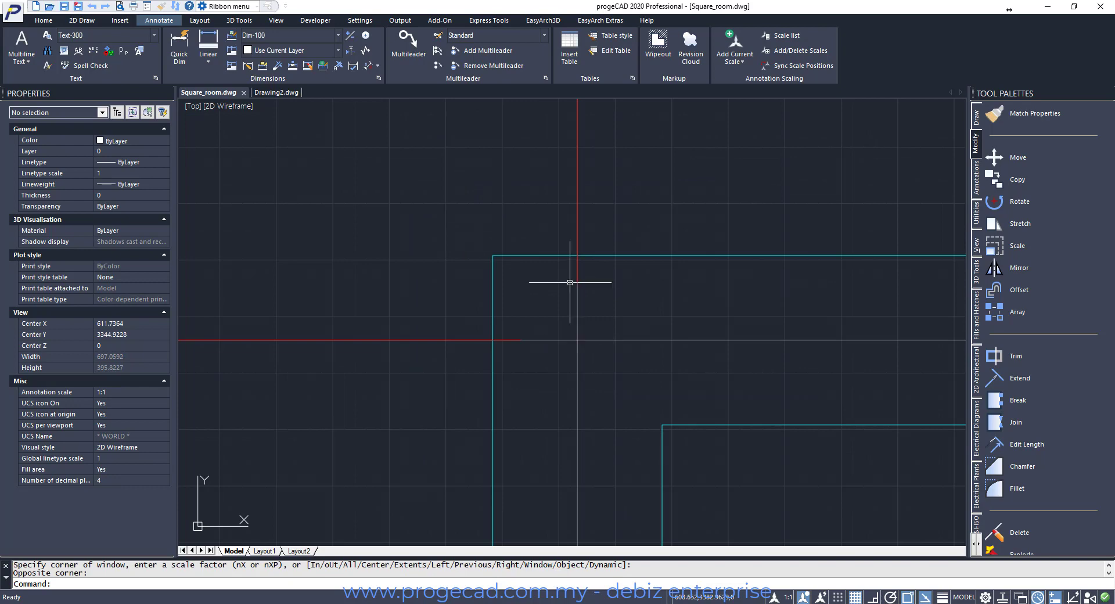
pyautogui.click(272, 93)
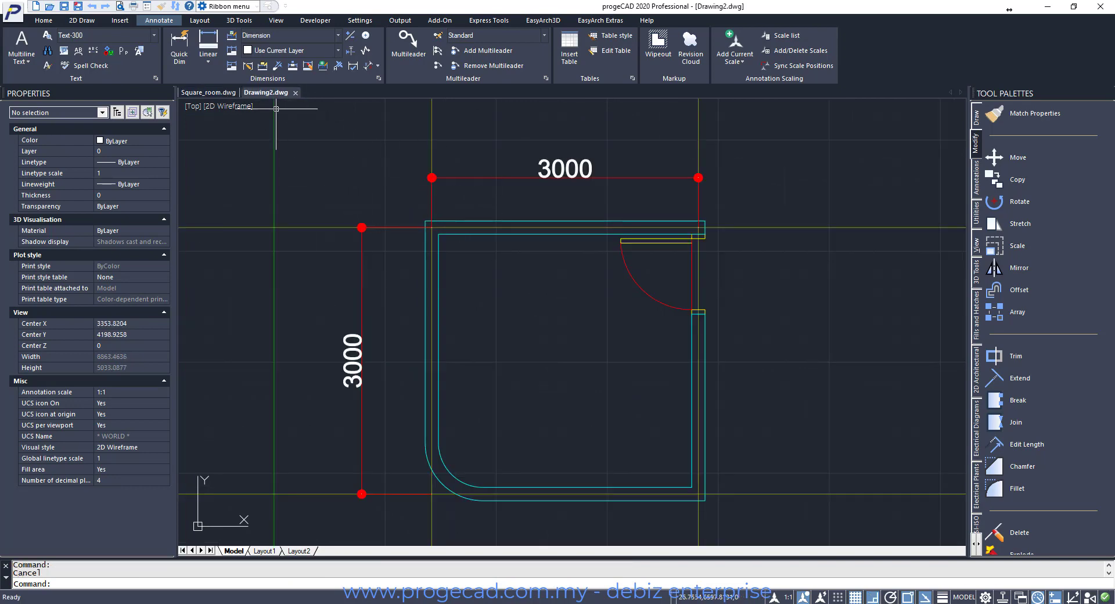
# Clear the Dimension style's overrides and set its extension line offset from origin to 50
pyautogui.click(232, 36)
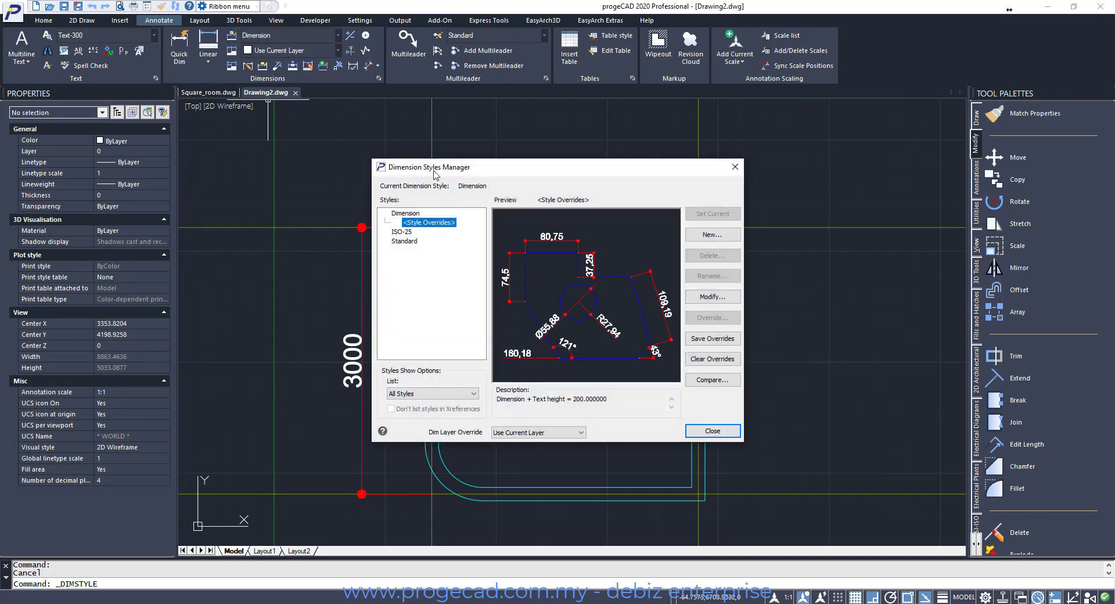
pyautogui.click(409, 215)
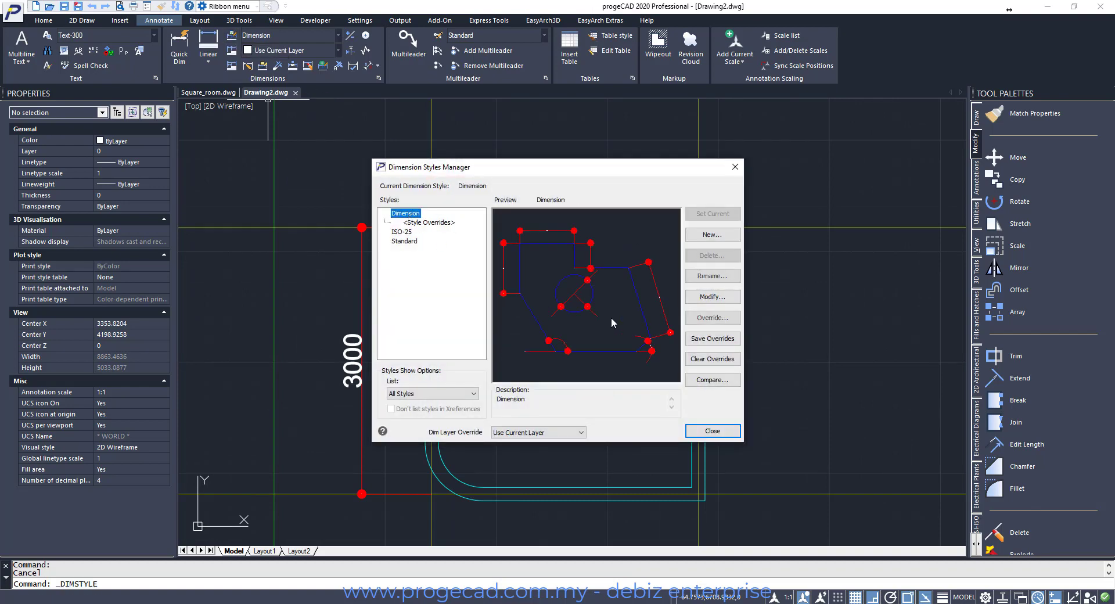
pyautogui.click(711, 359)
pyautogui.click(712, 297)
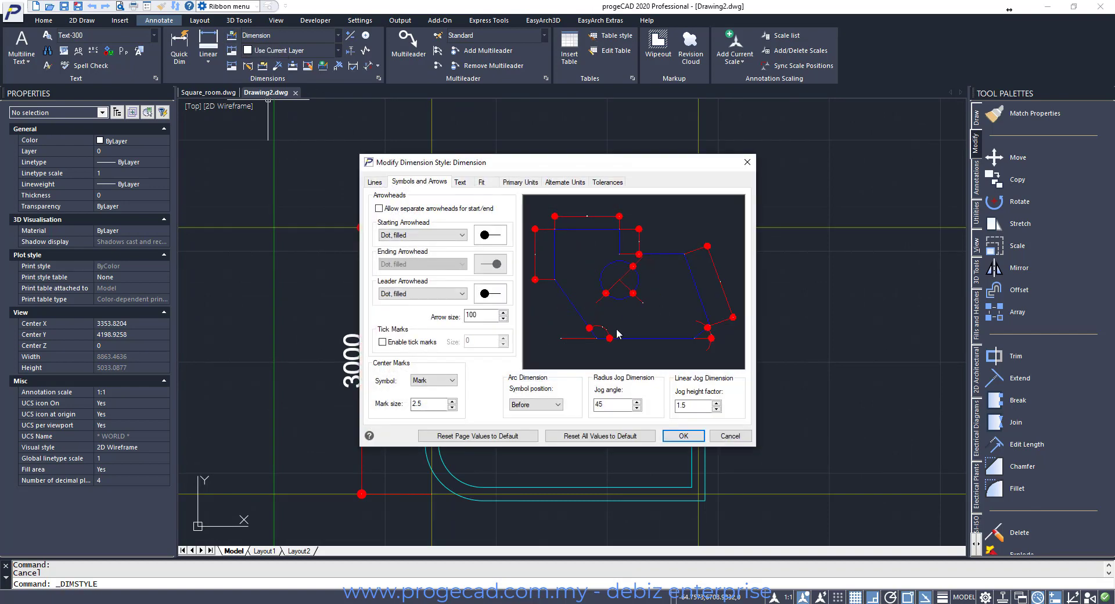
pyautogui.click(462, 183)
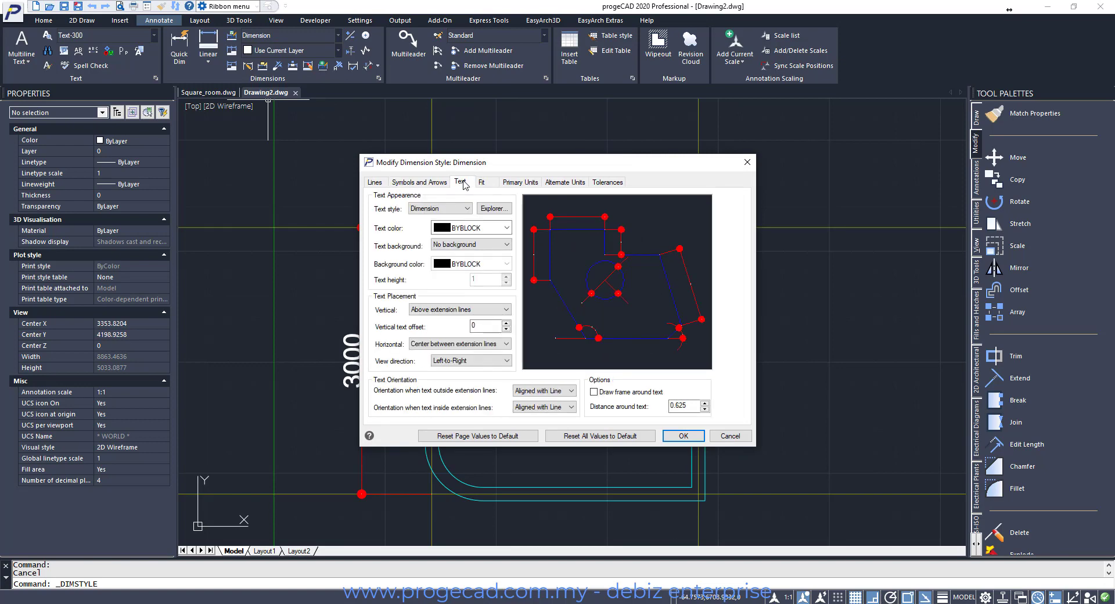
pyautogui.click(376, 183)
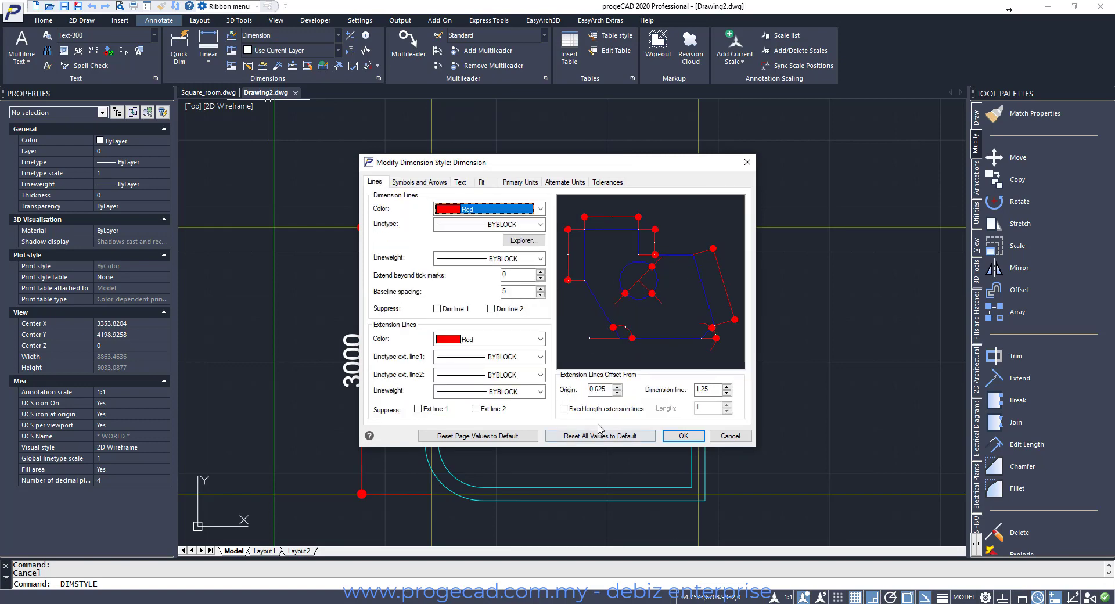
pyautogui.click(610, 390)
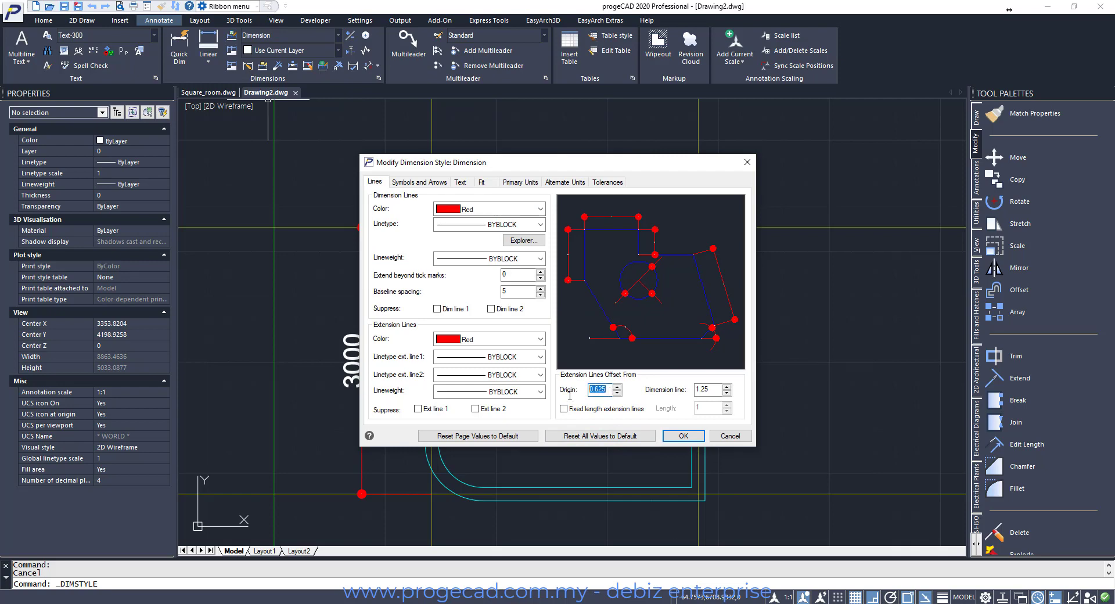
pyautogui.write('50')
pyautogui.click(684, 436)
pyautogui.click(713, 432)
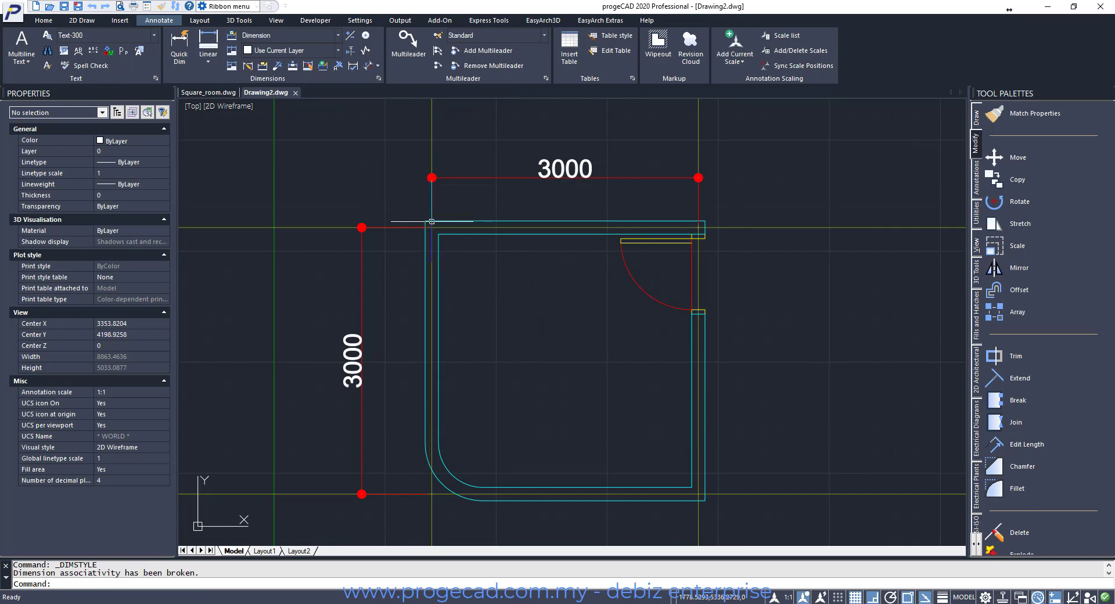
# Inspect the extension line ends at the centerline intersection of the room's upper-left corner
pyautogui.write('z')
pyautogui.press('Return')
pyautogui.click(409, 208)
pyautogui.click(448, 243)
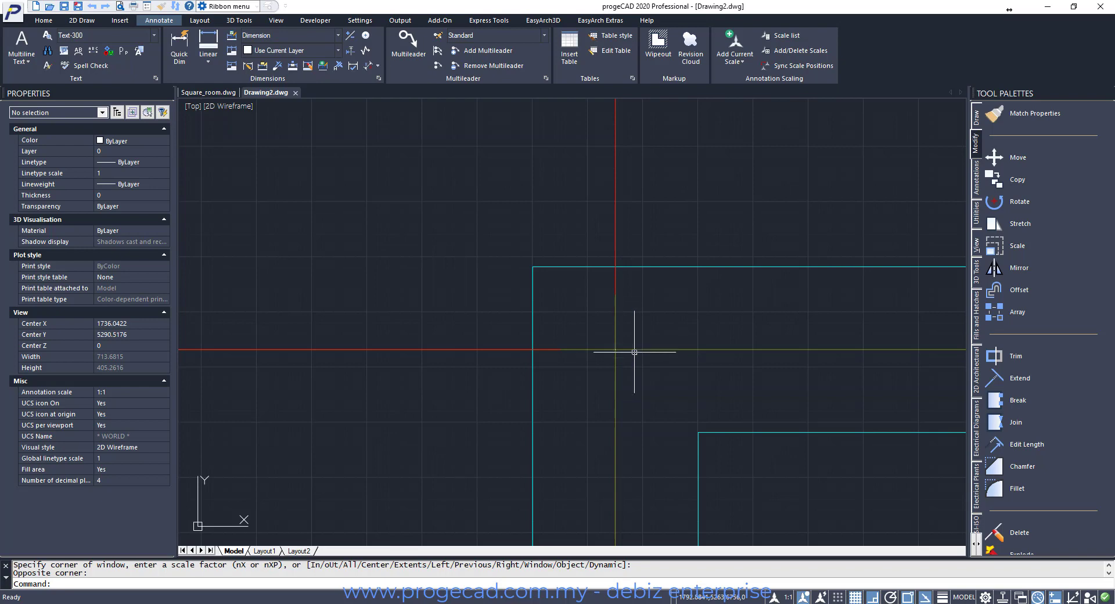
pyautogui.scroll(-5, 618, 347)
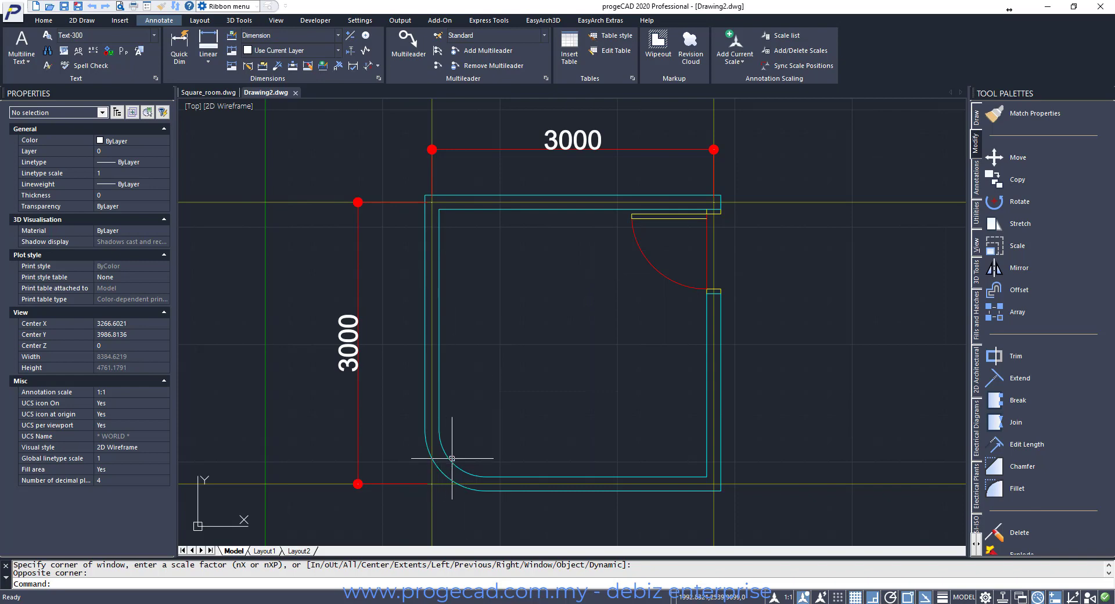
# Add a vertical linear dimension to the inner arc of the rounded lower-left corner, placed inside the room
pyautogui.click(212, 44)
pyautogui.press('Return')
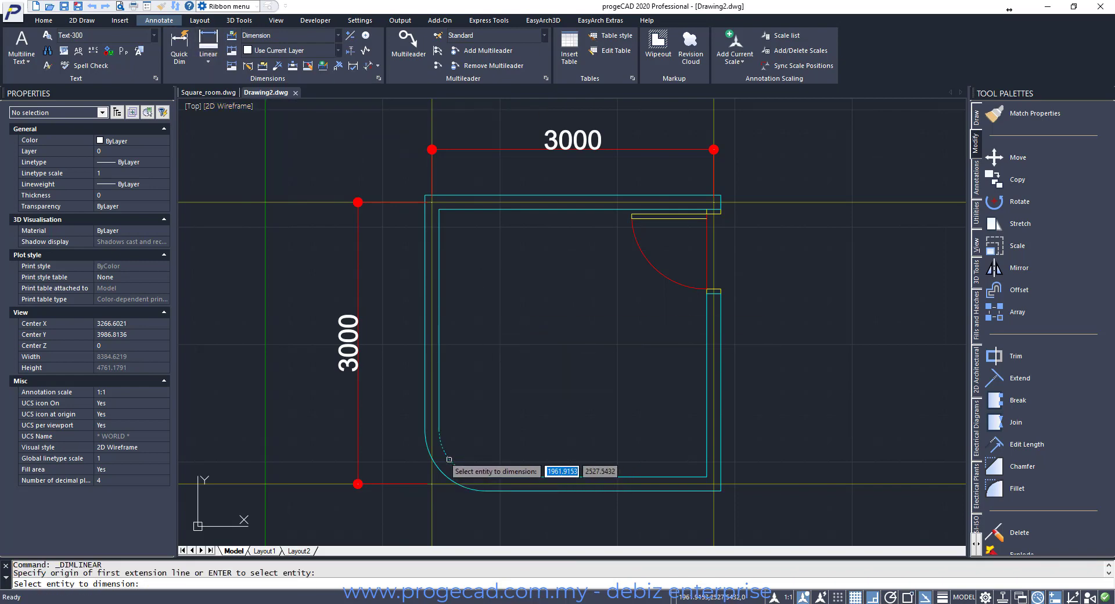
pyautogui.click(449, 459)
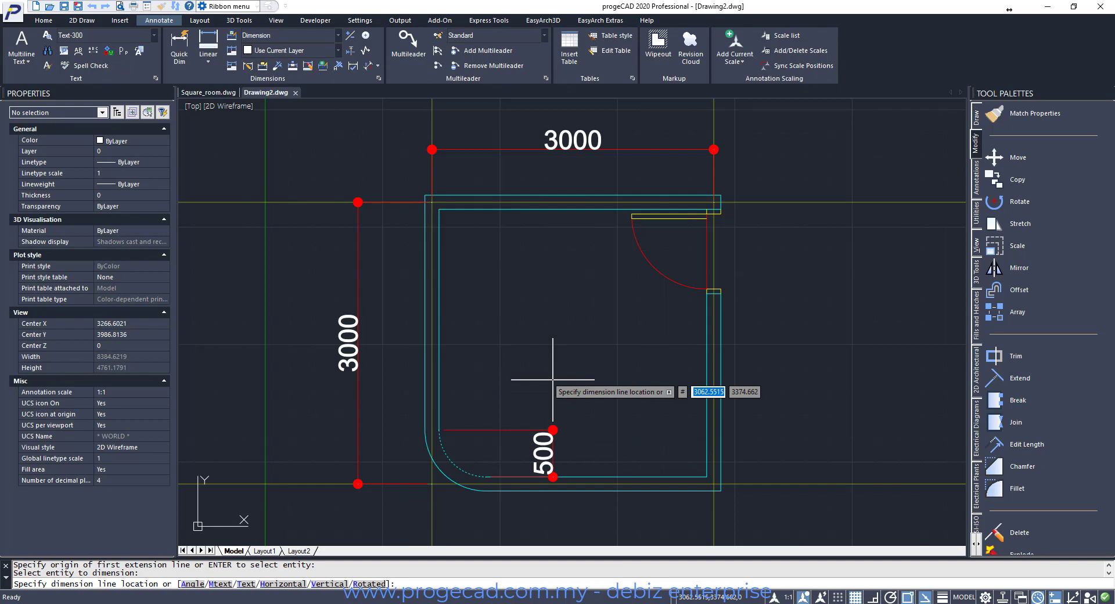
pyautogui.press('Escape')
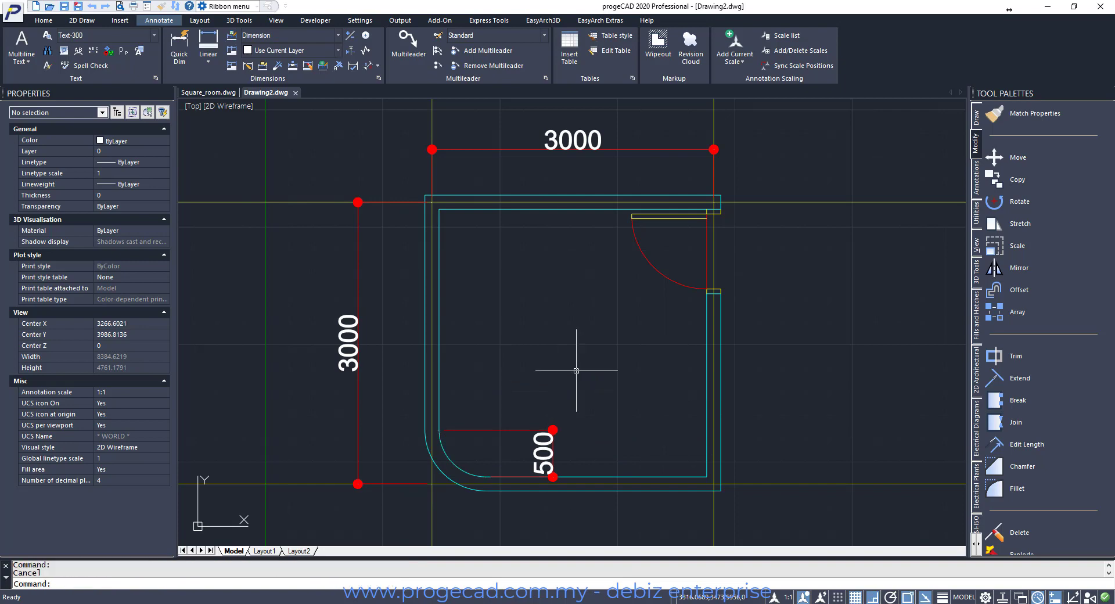
# Add a radius dimension to the inner arc of the rounded lower-left corner, with its text outside the walls
pyautogui.click(207, 62)
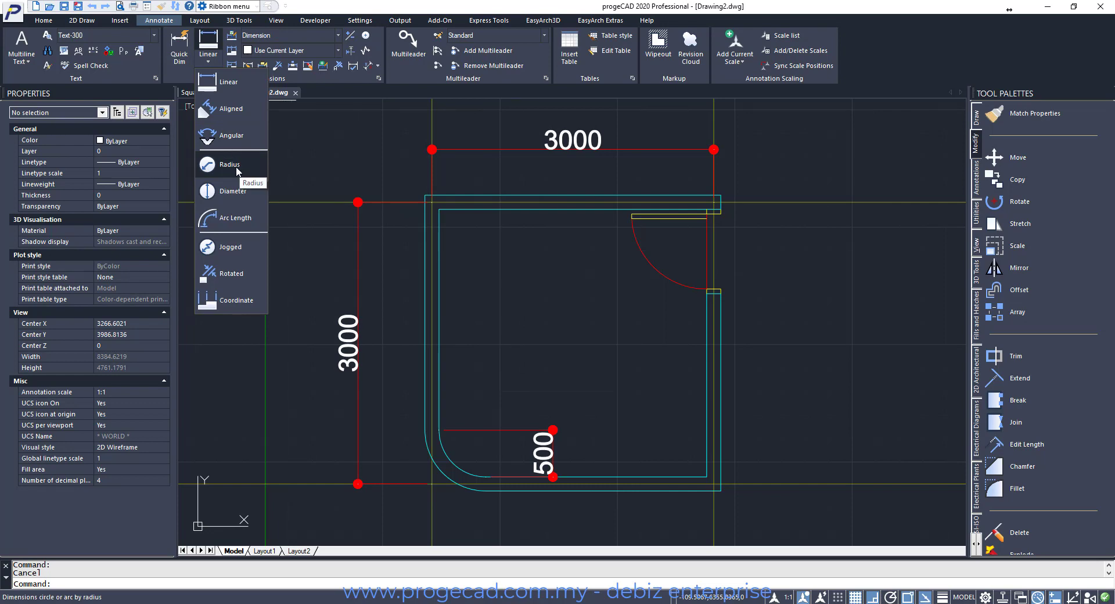
pyautogui.click(237, 169)
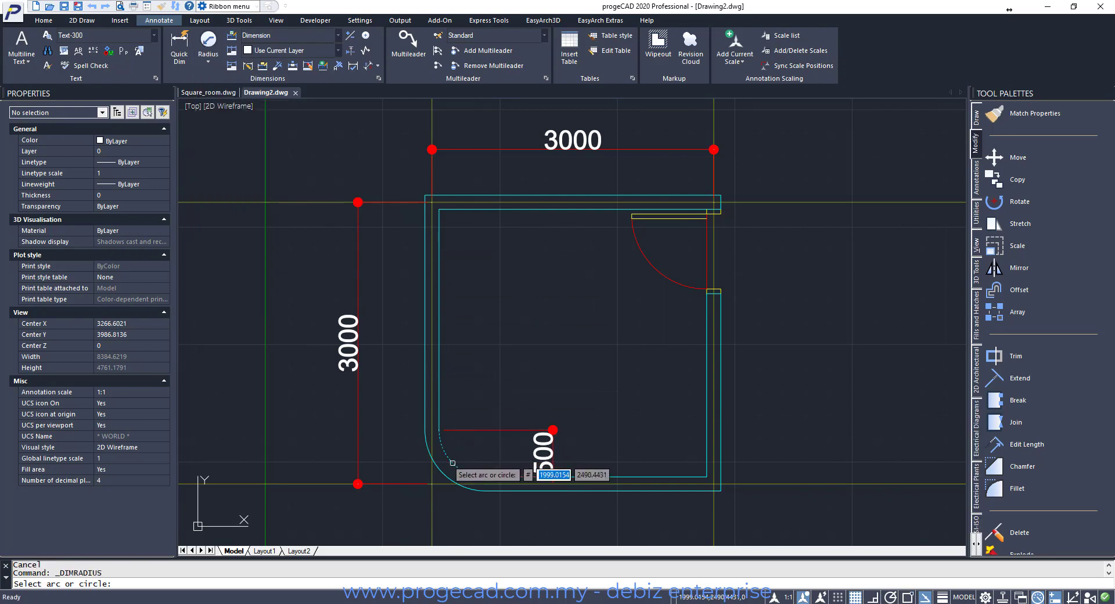
pyautogui.click(453, 465)
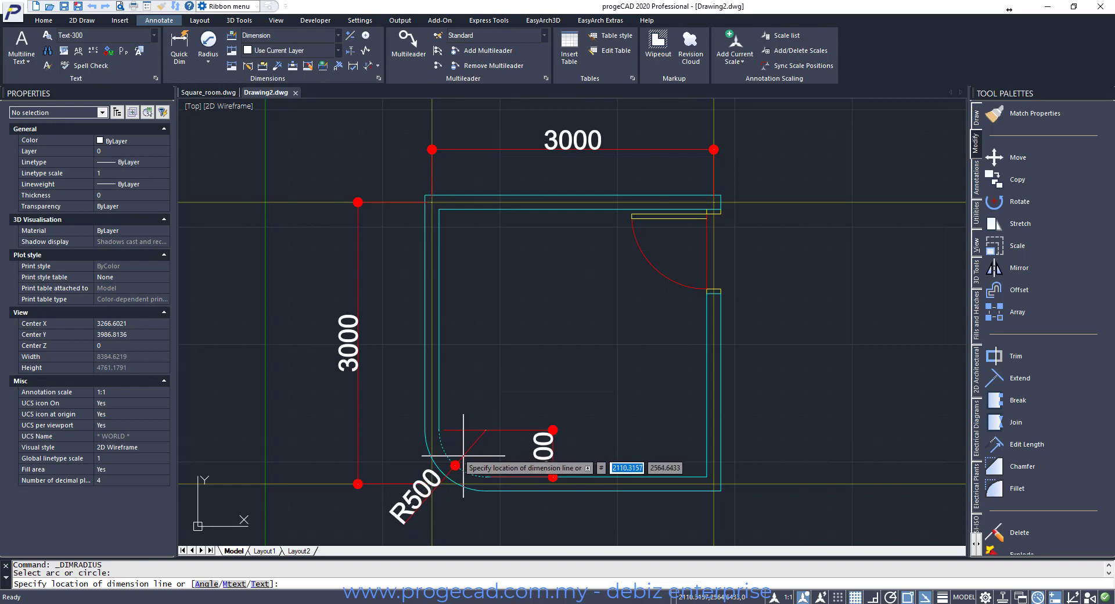
pyautogui.click(448, 469)
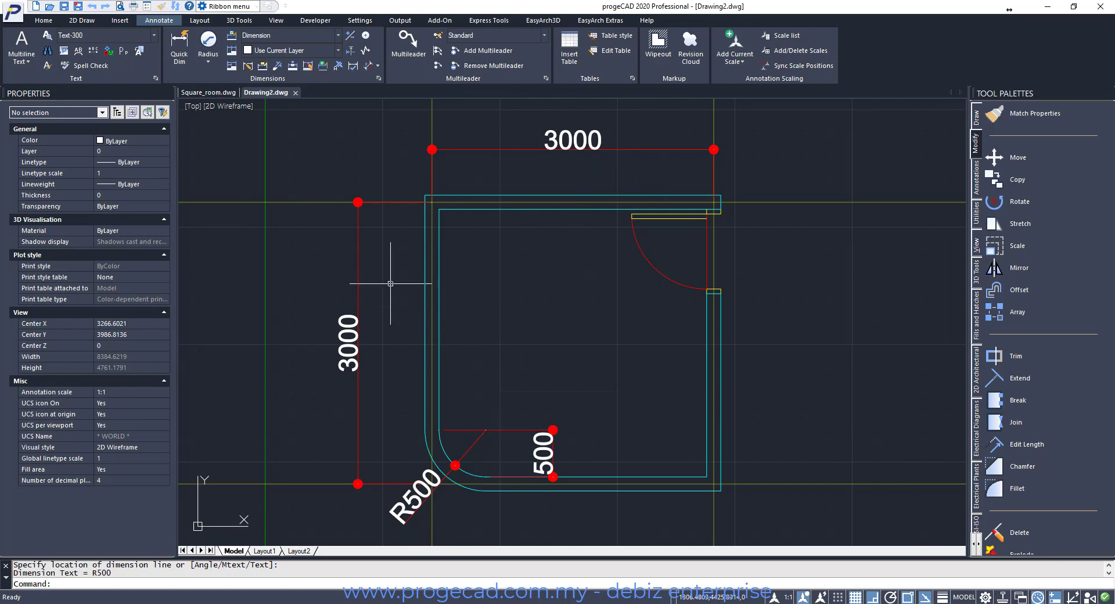
# Examine the dimensions and room text of the whole plan in Square_room.dwg, and return to Drawing2.dwg
pyautogui.click(209, 92)
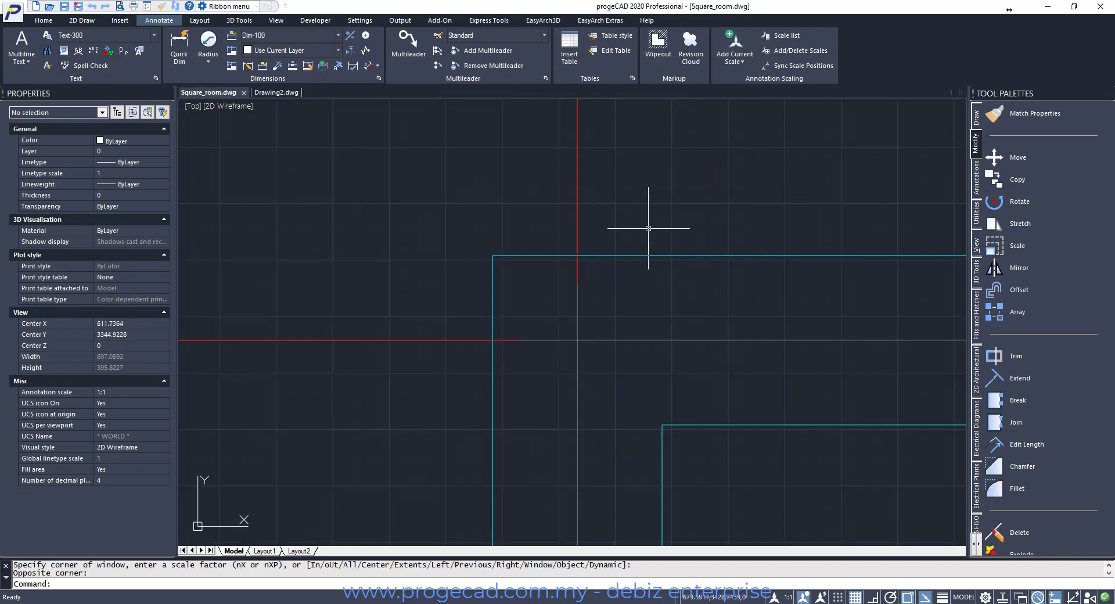
pyautogui.scroll(-2, 645, 246)
pyautogui.write('z')
pyautogui.press('Return')
pyautogui.click(564, 173)
pyautogui.click(885, 495)
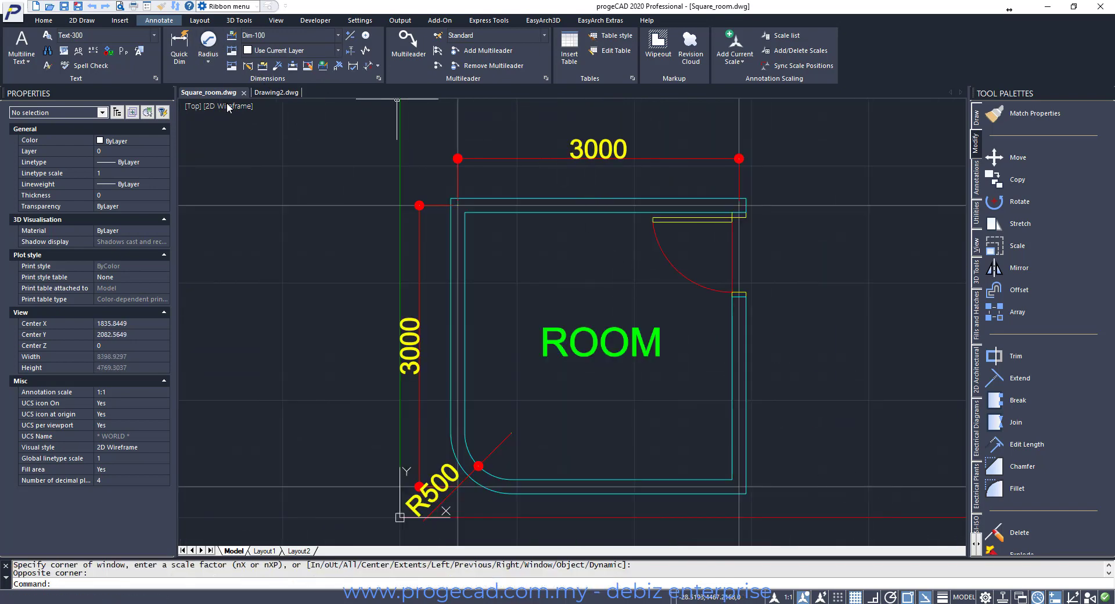
pyautogui.click(270, 94)
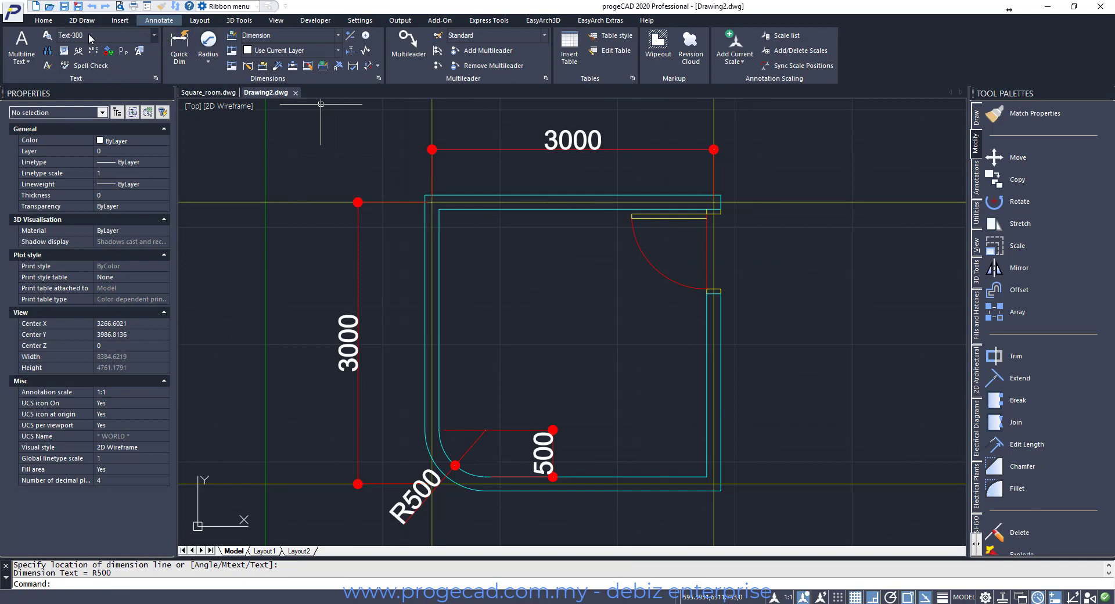
# Create a layer named Dimension with yellow, color 2
pyautogui.click(47, 21)
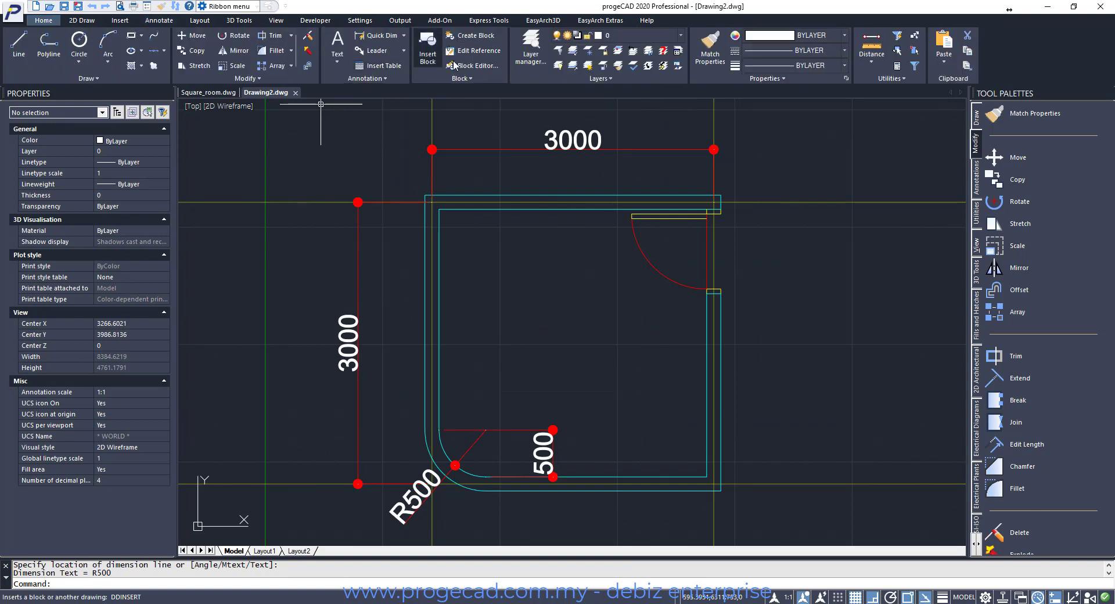
pyautogui.click(532, 49)
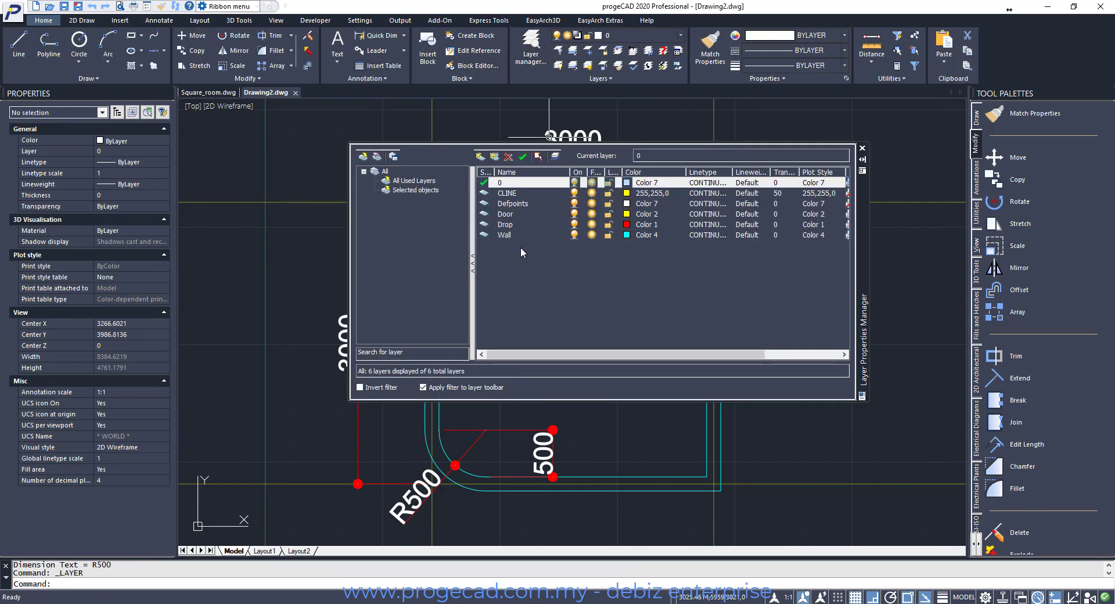
pyautogui.click(480, 156)
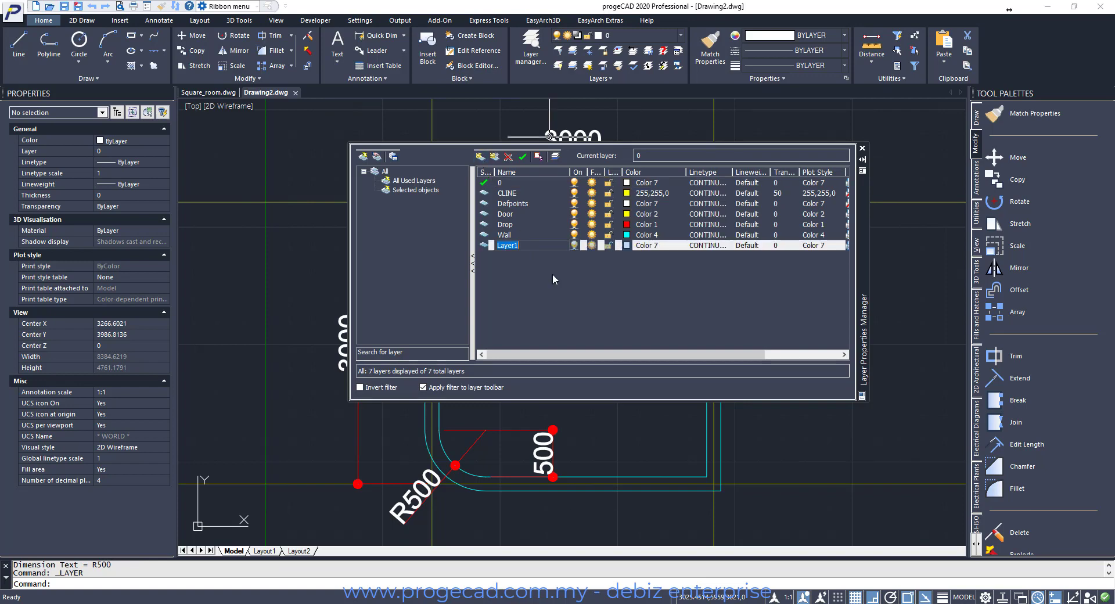
pyautogui.write('Dimension')
pyautogui.click(628, 246)
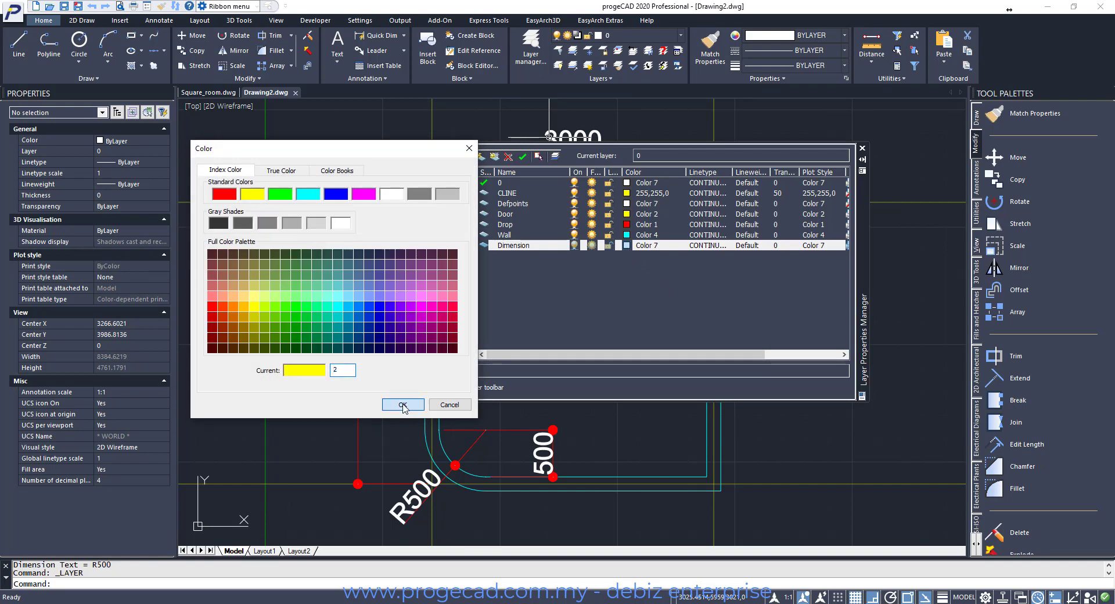
pyautogui.click(402, 405)
pyautogui.click(862, 149)
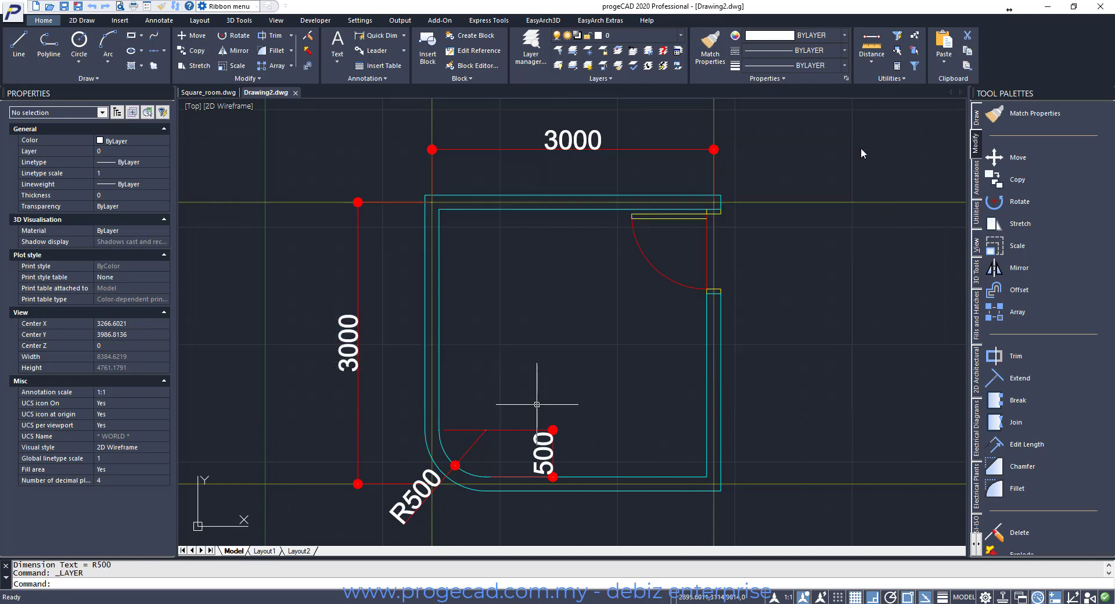
# Assign the three linear dimensions and the radius dimension to the Dimension layer
pyautogui.click(579, 134)
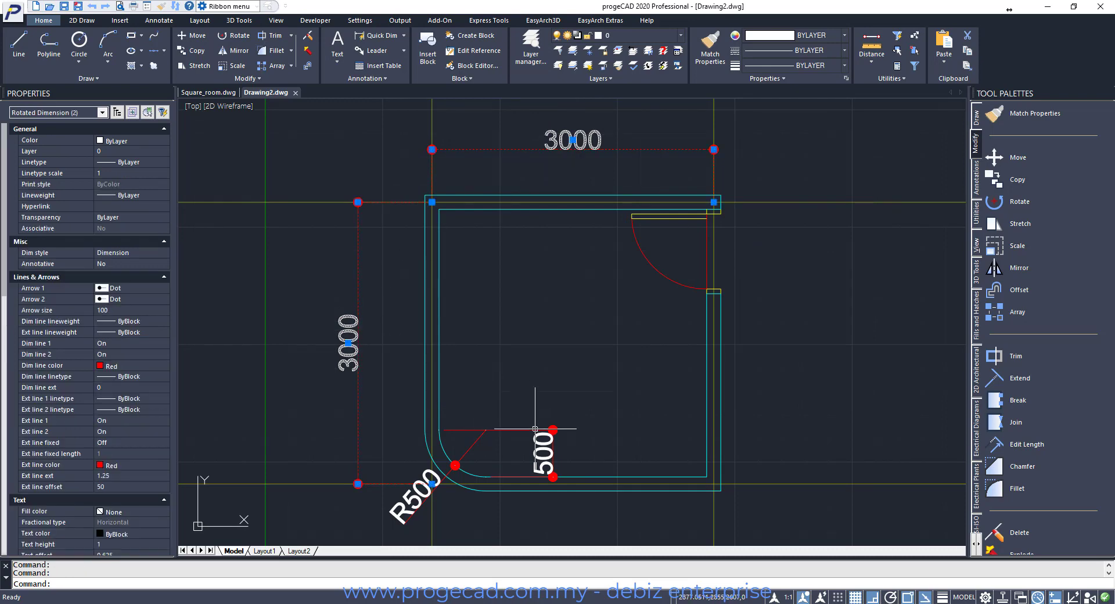
pyautogui.click(542, 453)
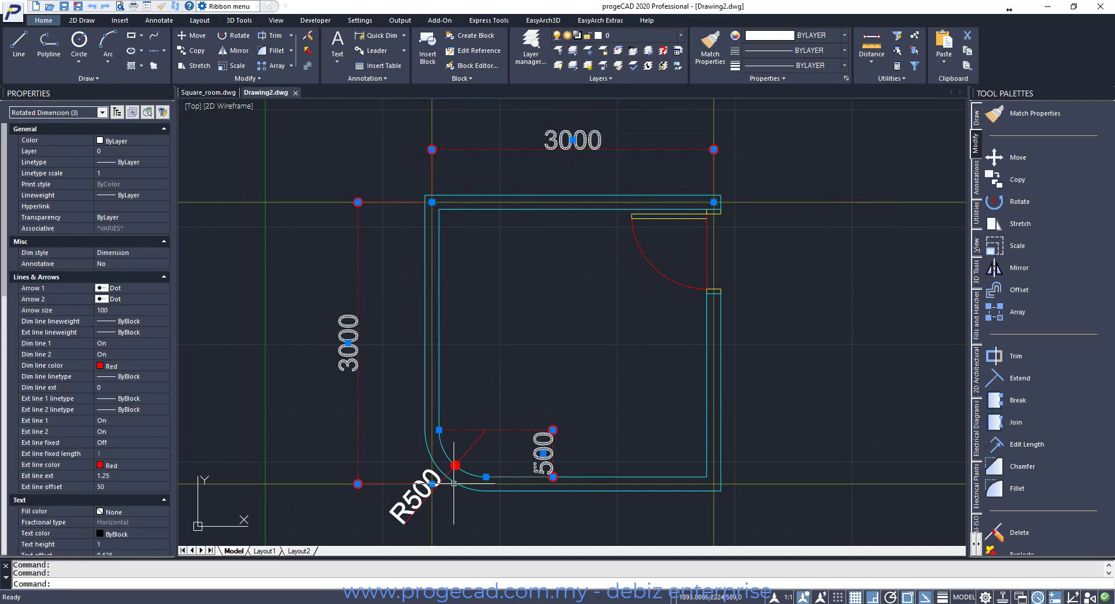
pyautogui.click(409, 503)
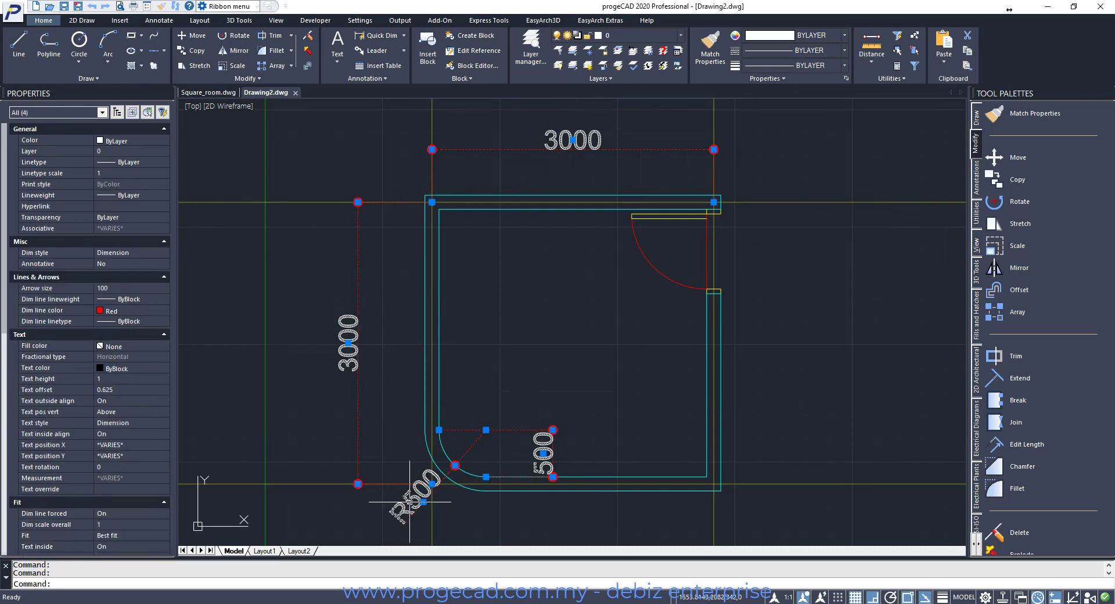
pyautogui.click(681, 36)
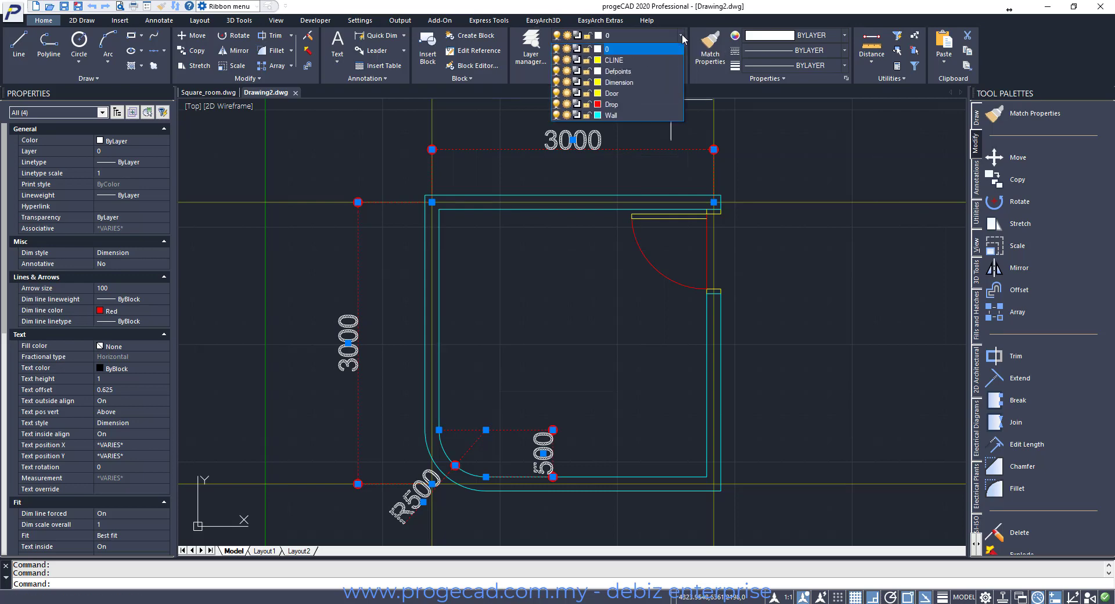
pyautogui.click(641, 82)
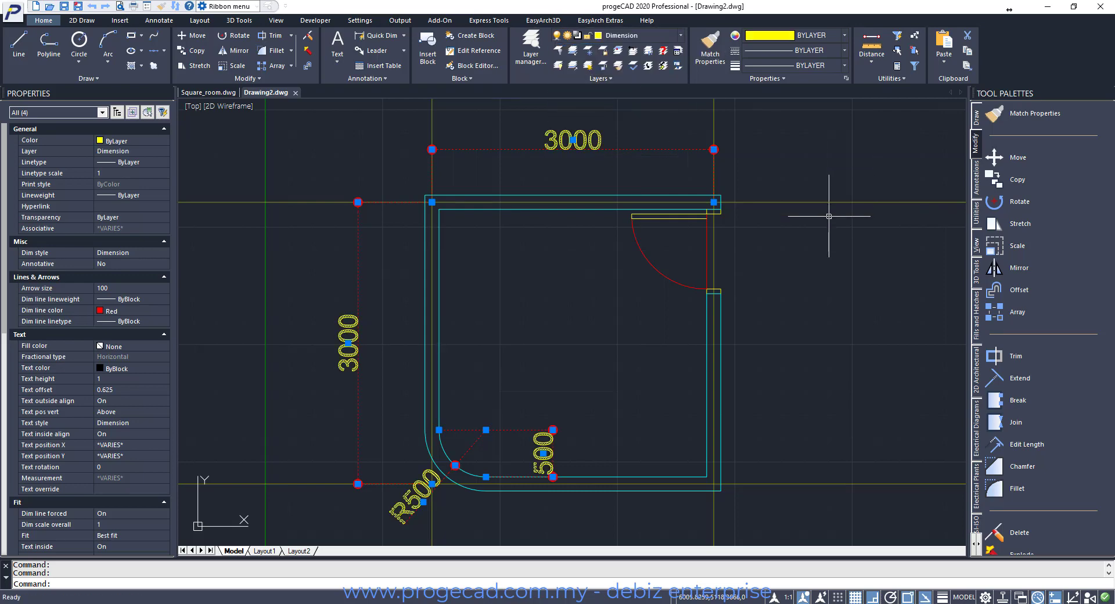
pyautogui.press('Escape')
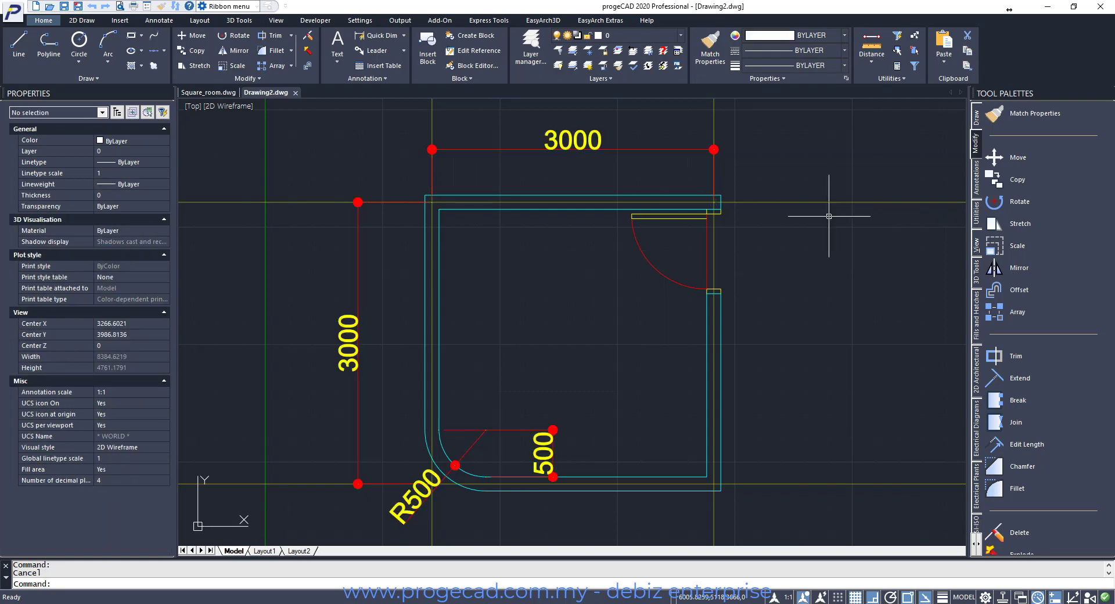
# Compare the whole dimensioned plan with the reference in Square_room.dwg, and return to Drawing2.dwg
pyautogui.scroll(-2, 783, 280)
pyautogui.write('z')
pyautogui.press('Return')
pyautogui.click(456, 160)
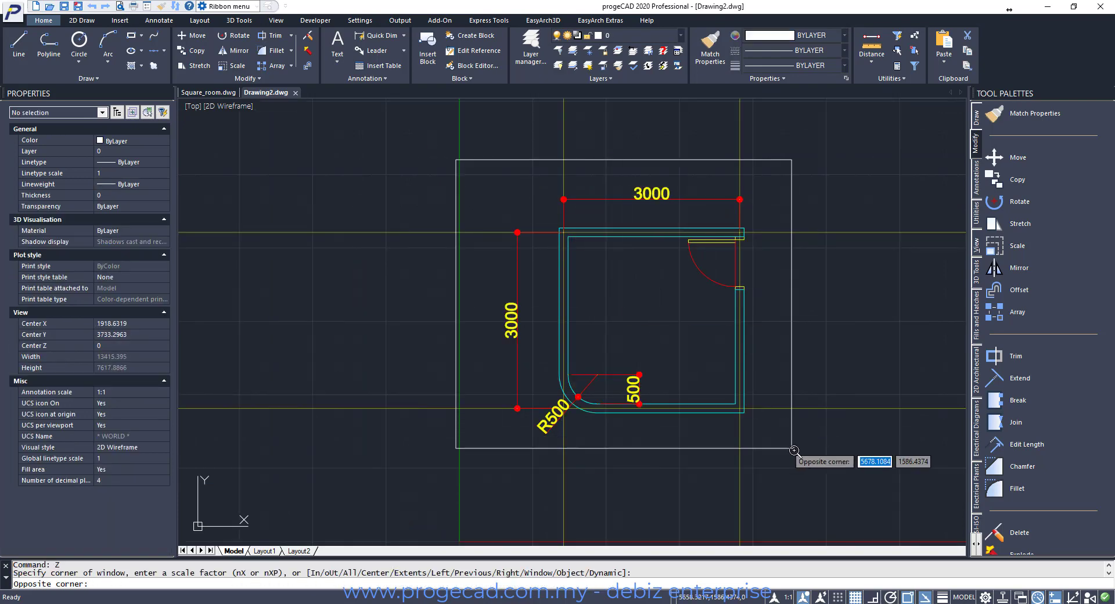
pyautogui.click(812, 458)
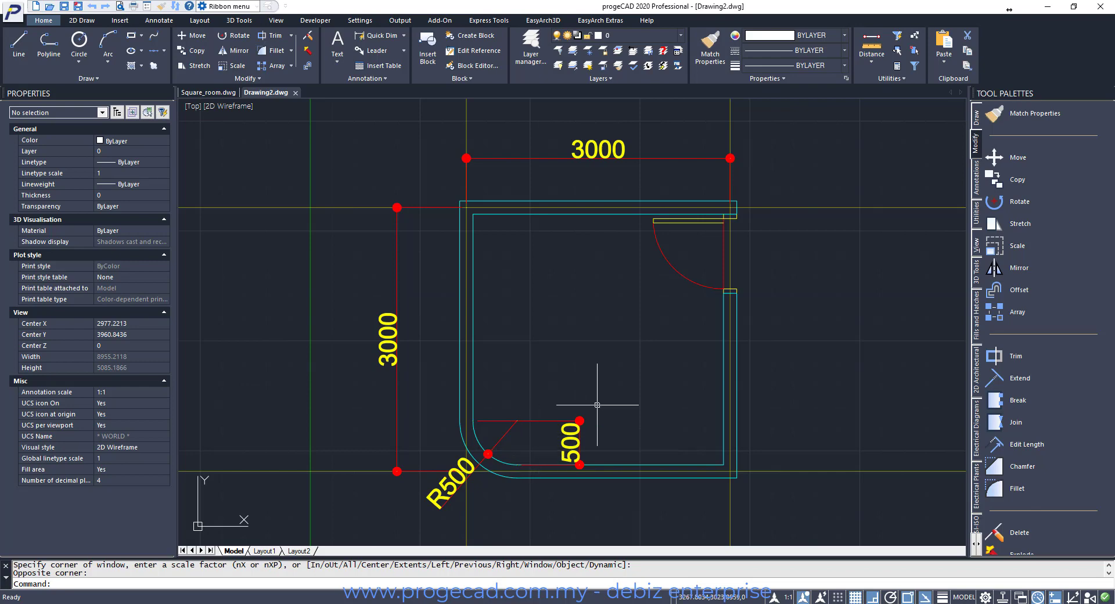
pyautogui.click(212, 92)
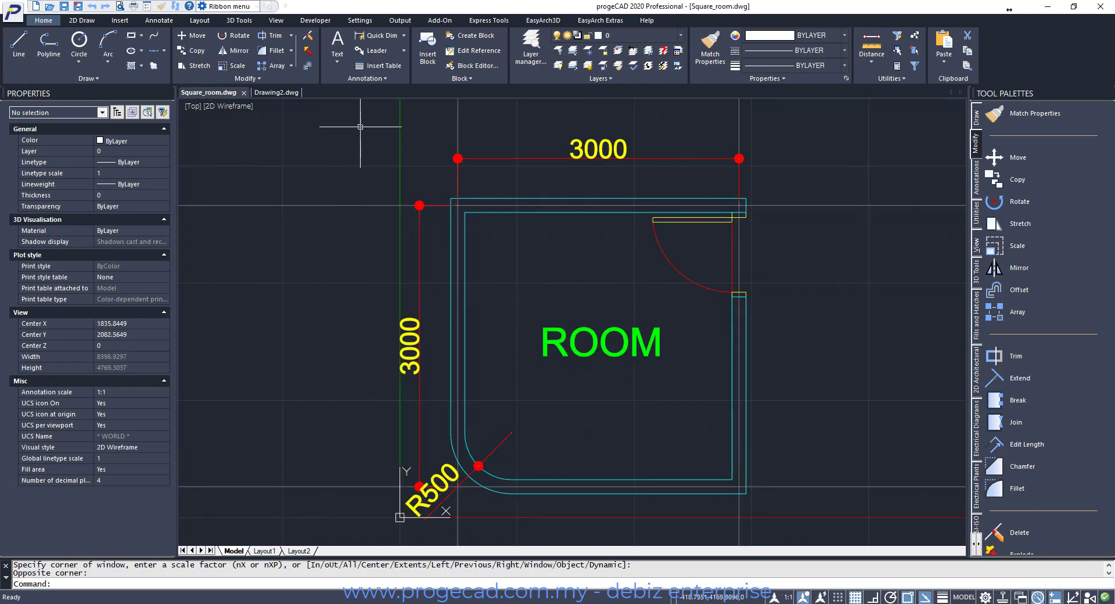
pyautogui.click(276, 92)
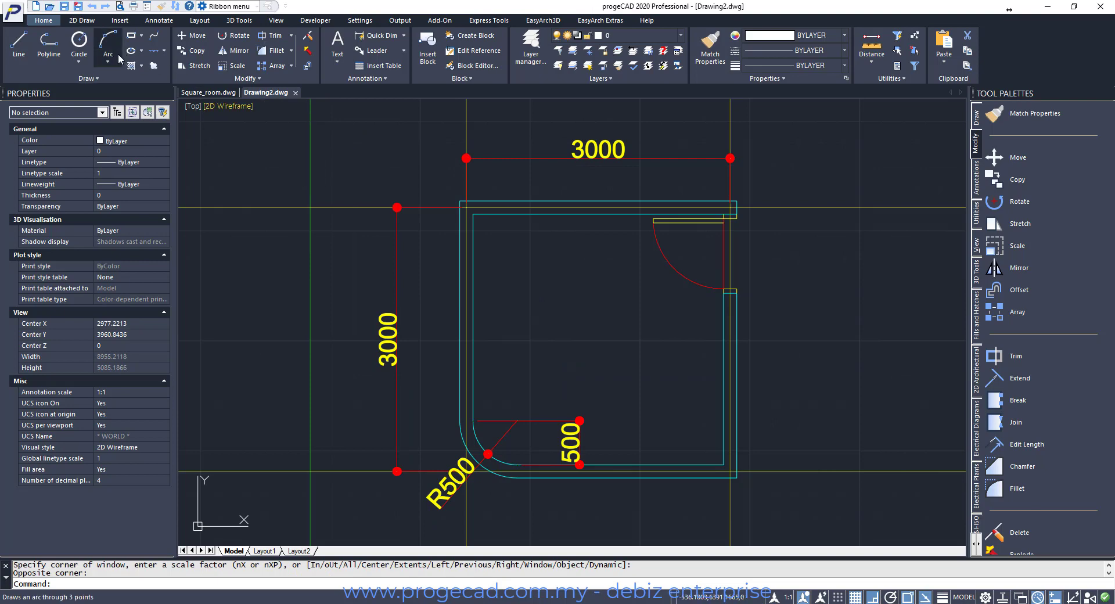
# Place the single-line text ROOM in the middle of the room, using the Text-300 style and rotation angle 0
pyautogui.click(161, 21)
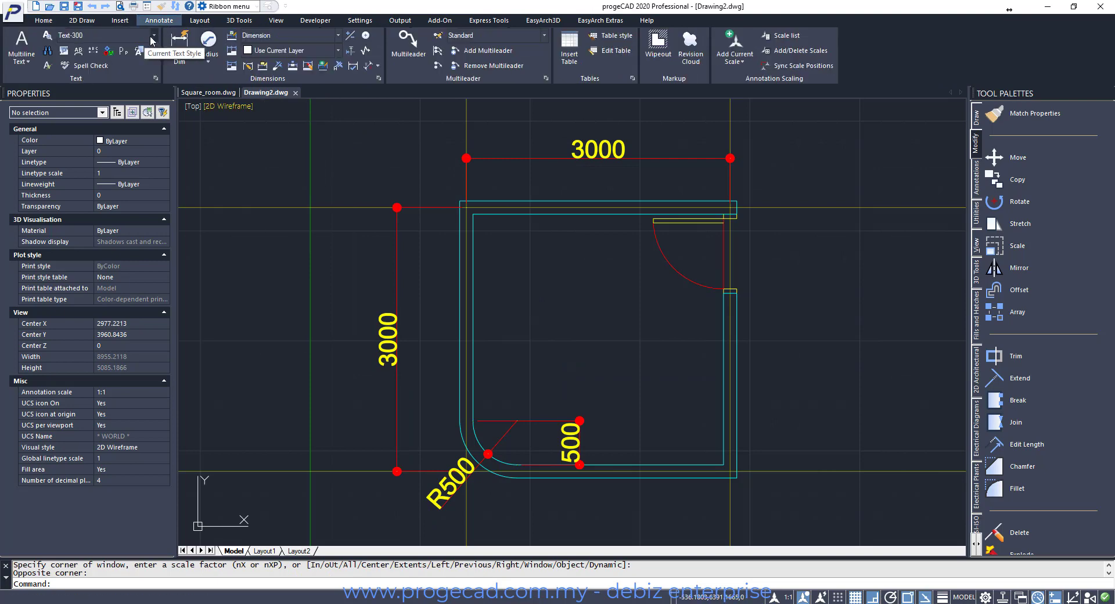
pyautogui.click(154, 36)
pyautogui.click(155, 37)
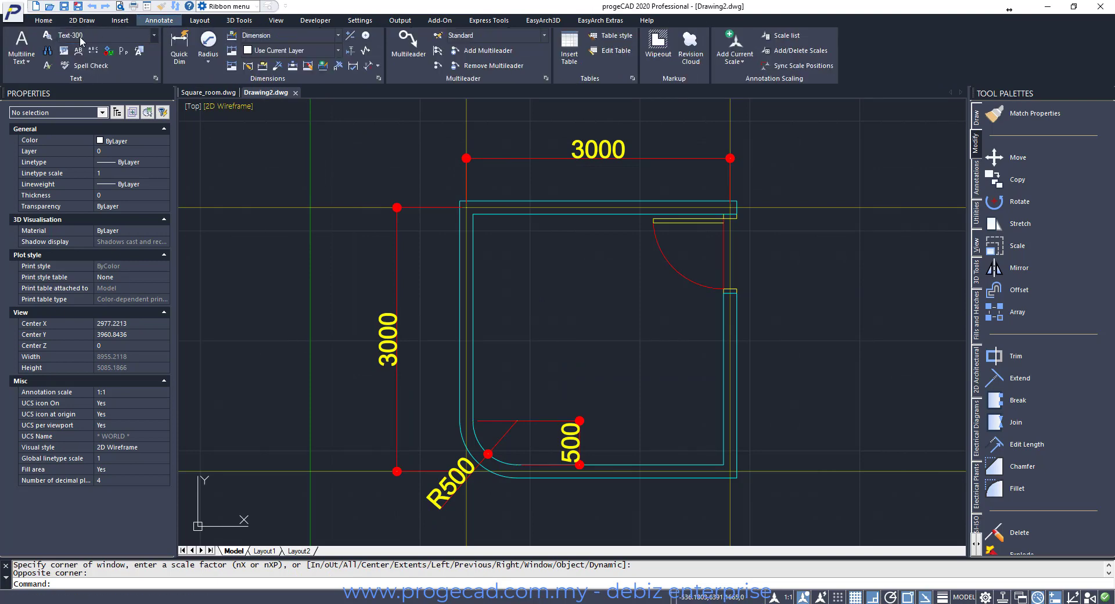
pyautogui.click(22, 62)
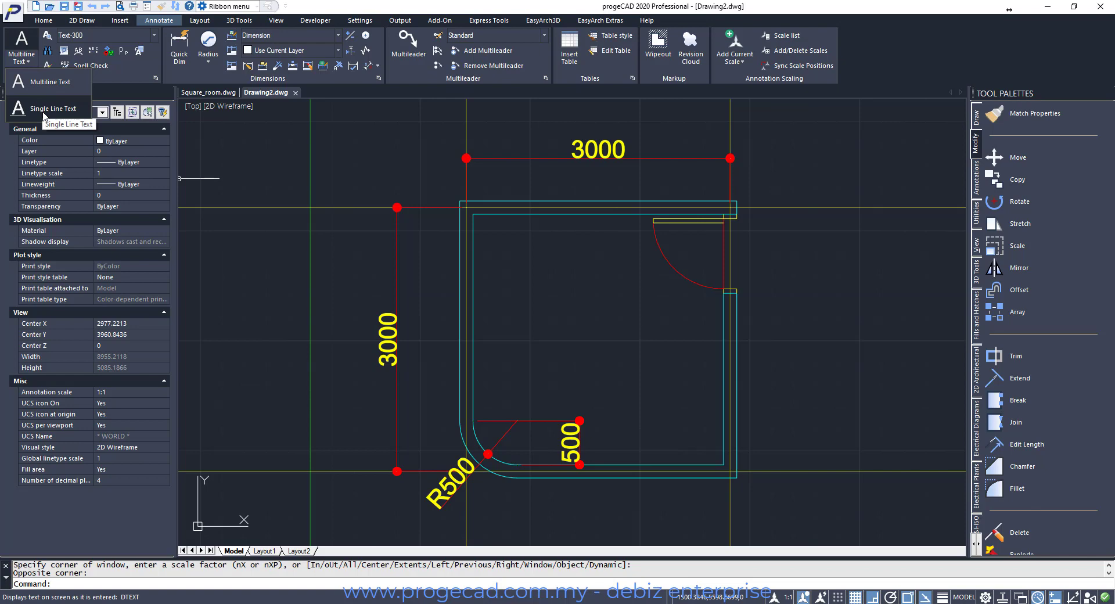
pyautogui.click(44, 110)
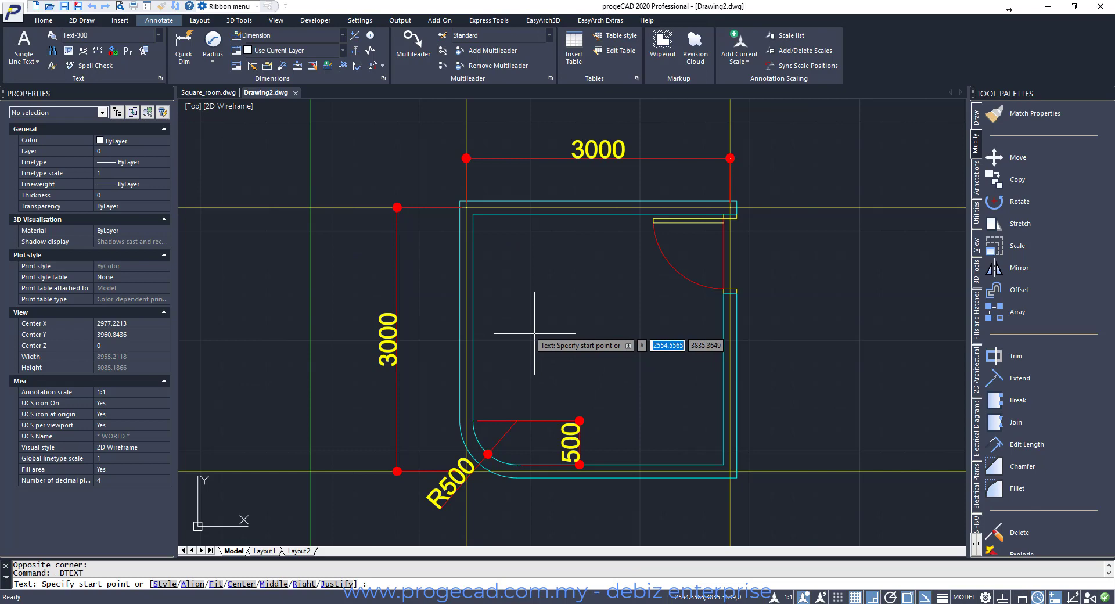
pyautogui.click(538, 332)
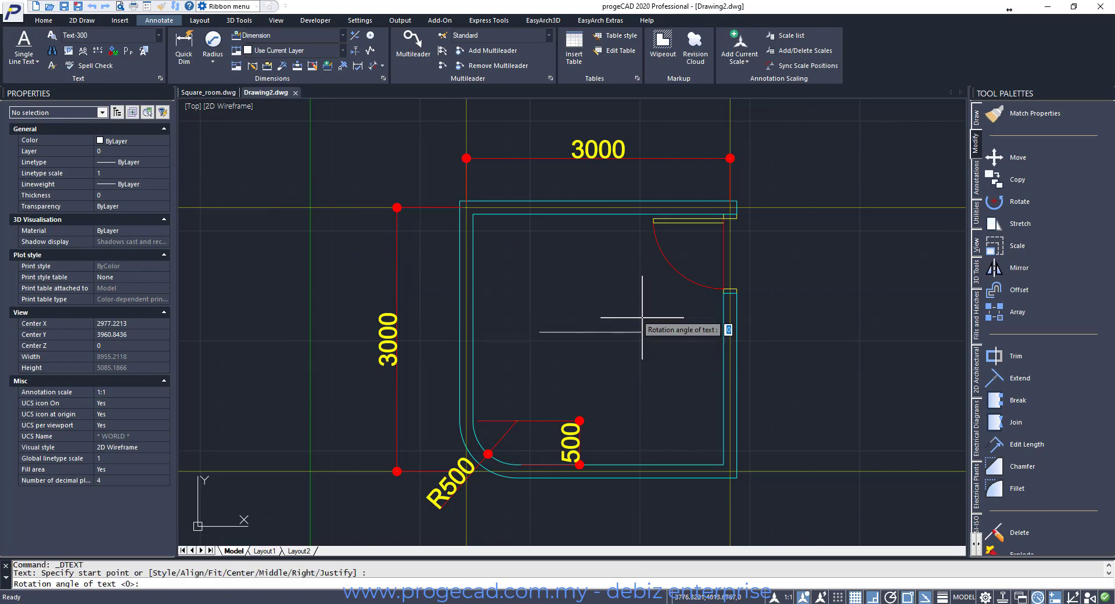
pyautogui.press('Return')
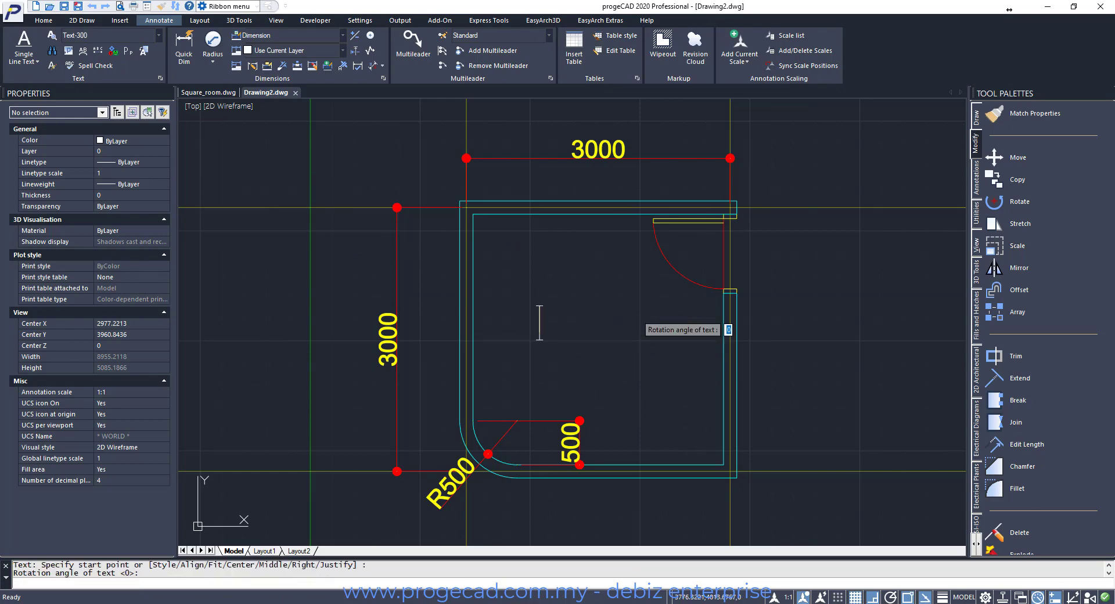
pyautogui.write('ROOM')
pyautogui.press('Return')
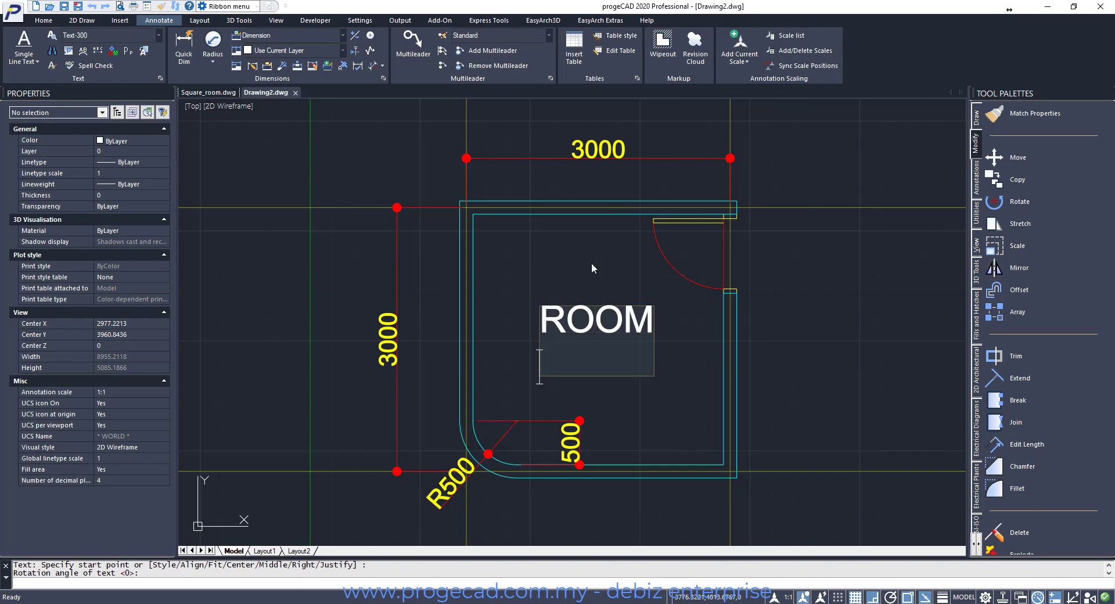
pyautogui.press('Return')
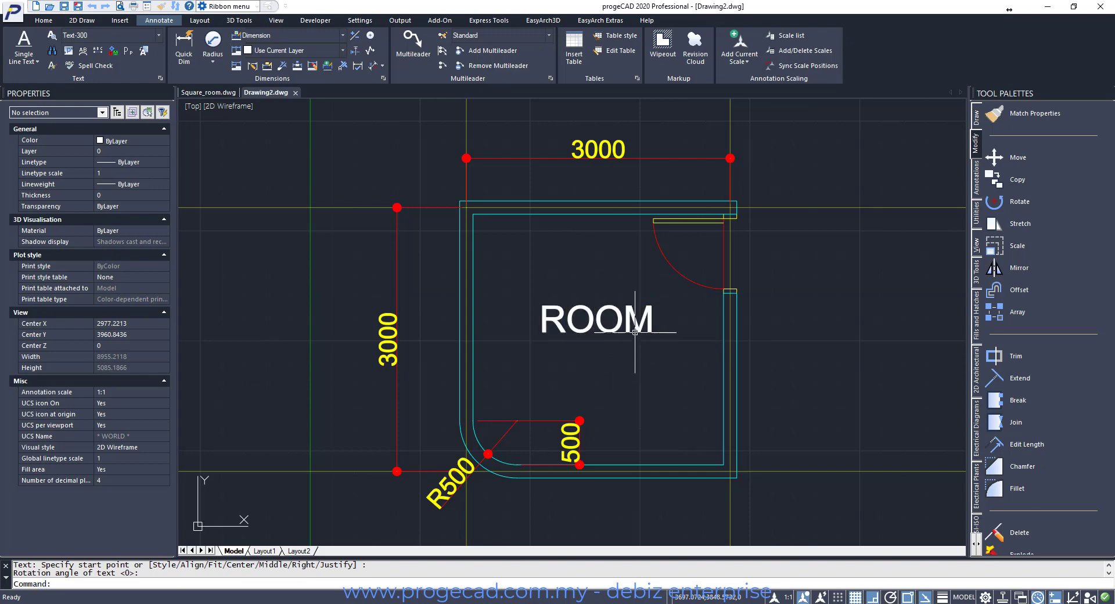
# Create a layer named Text-300 with green, color 3
pyautogui.click(43, 21)
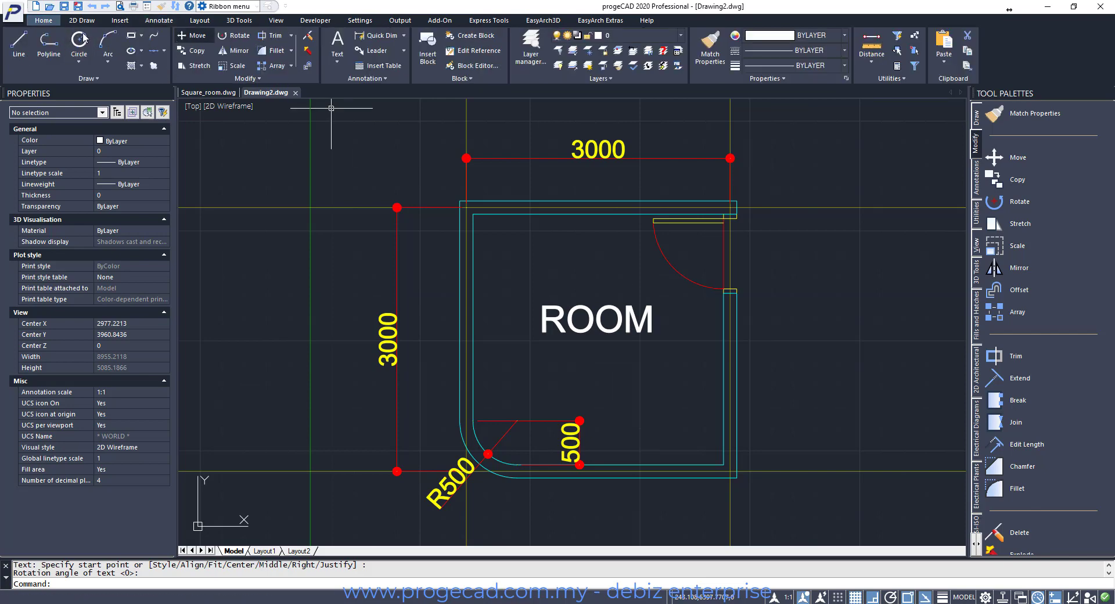
pyautogui.click(531, 49)
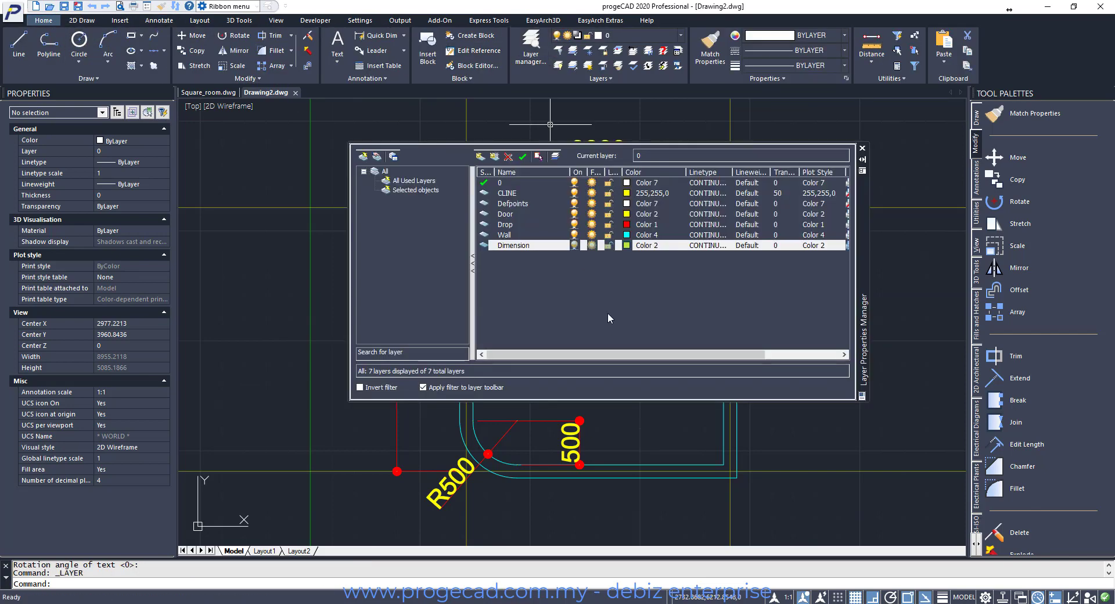
pyautogui.click(480, 156)
pyautogui.write('Tes')
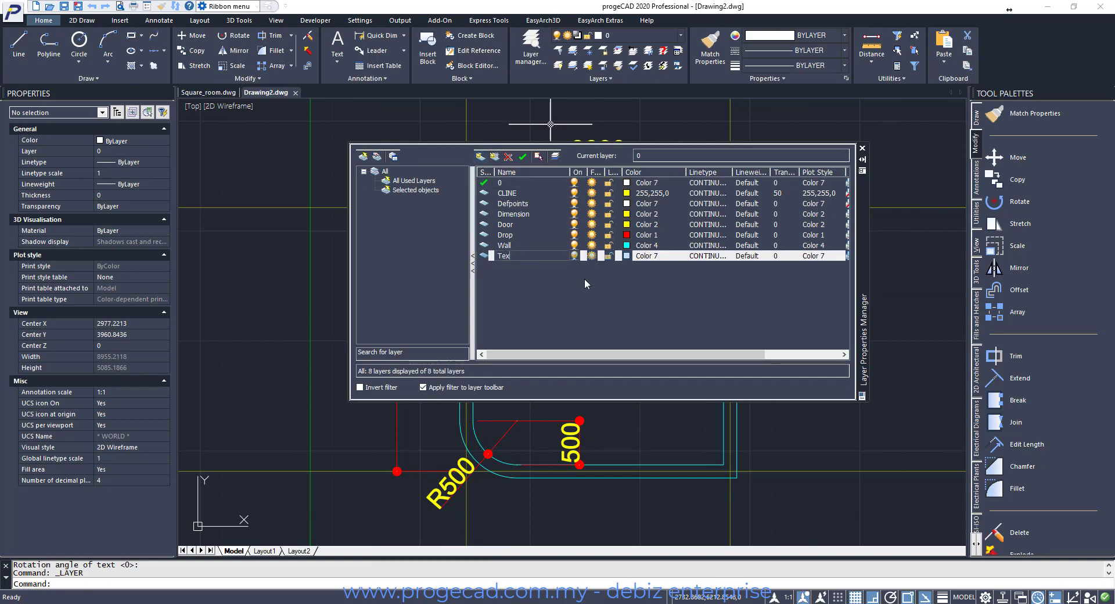
pyautogui.write('t-300')
pyautogui.click(628, 256)
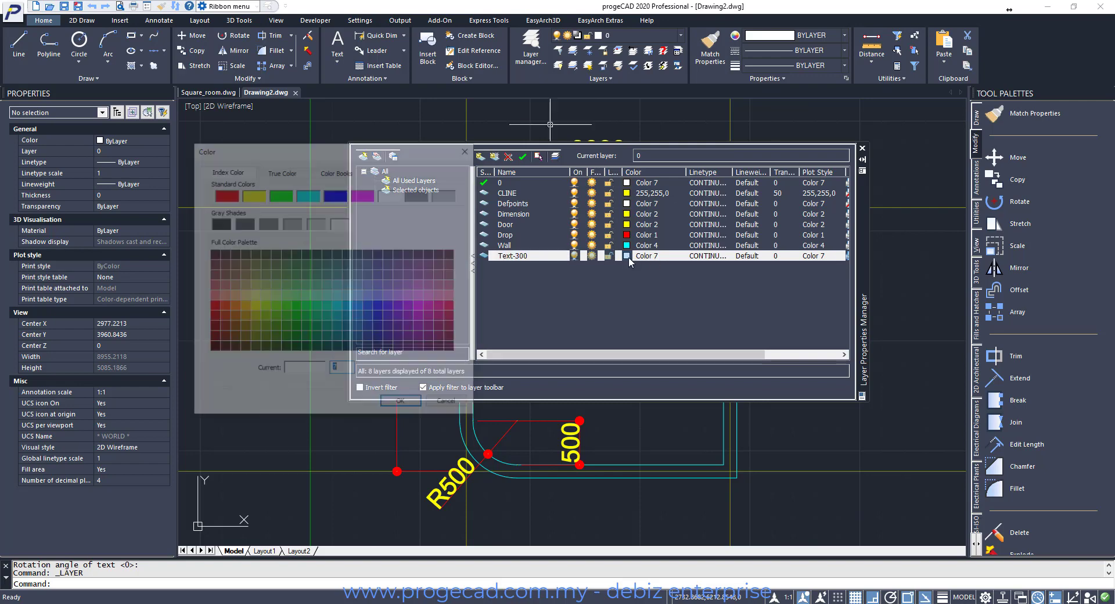
pyautogui.click(283, 196)
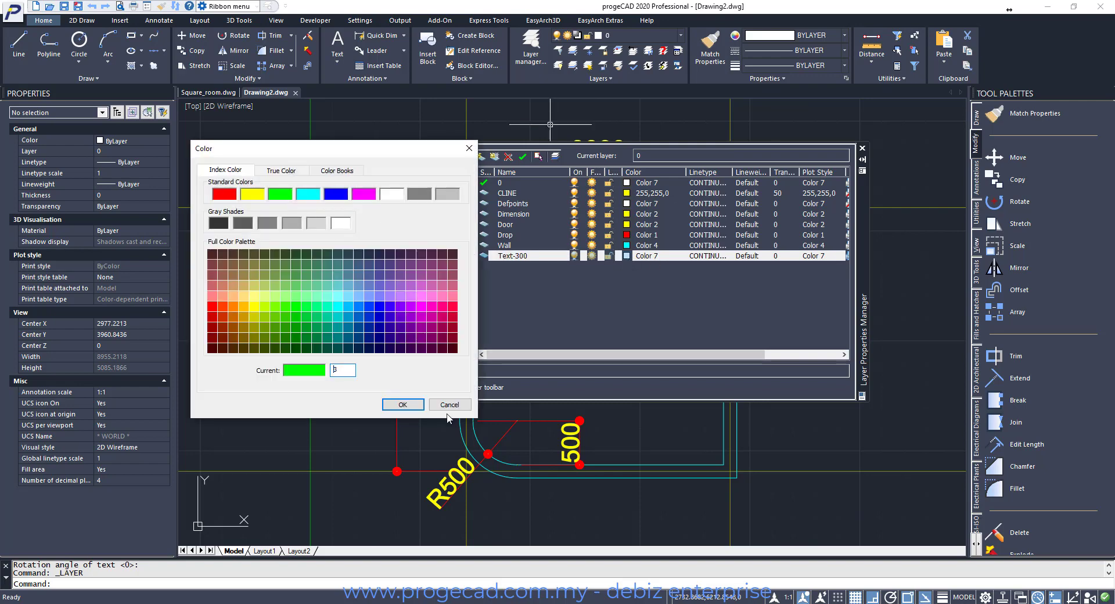
pyautogui.click(402, 404)
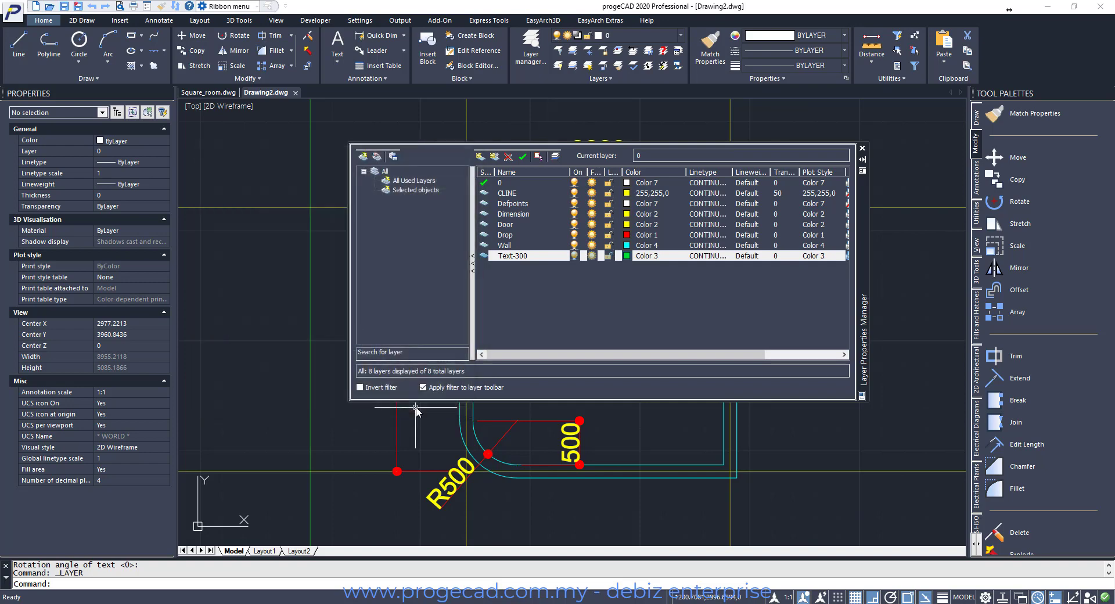
pyautogui.click(863, 149)
# Assign the ROOM text to the Text-300 layer
pyautogui.click(599, 320)
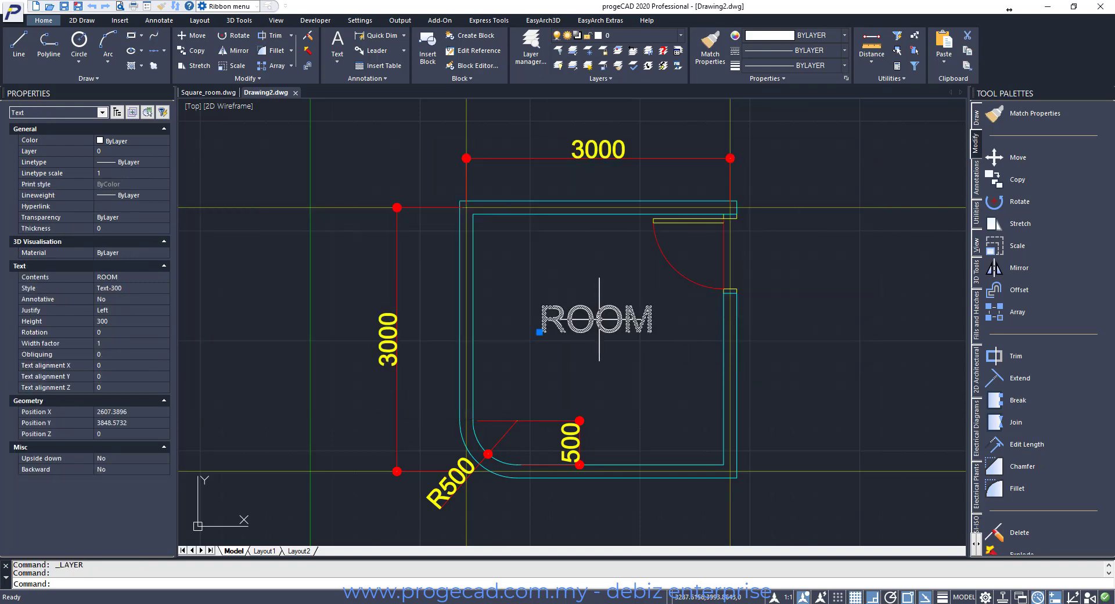
pyautogui.click(682, 36)
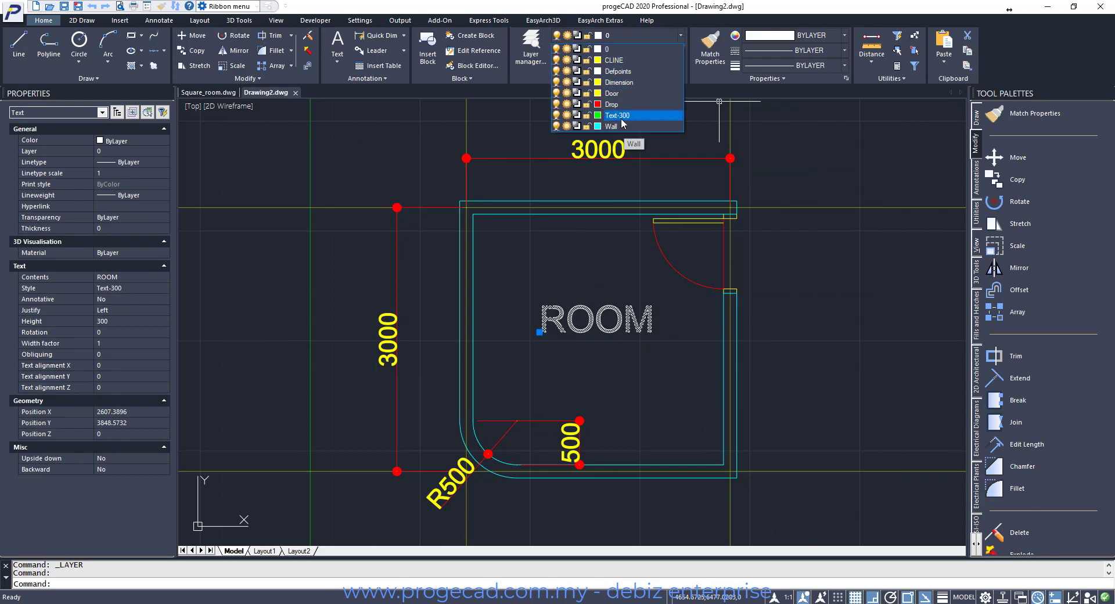
pyautogui.click(618, 116)
pyautogui.press('Escape')
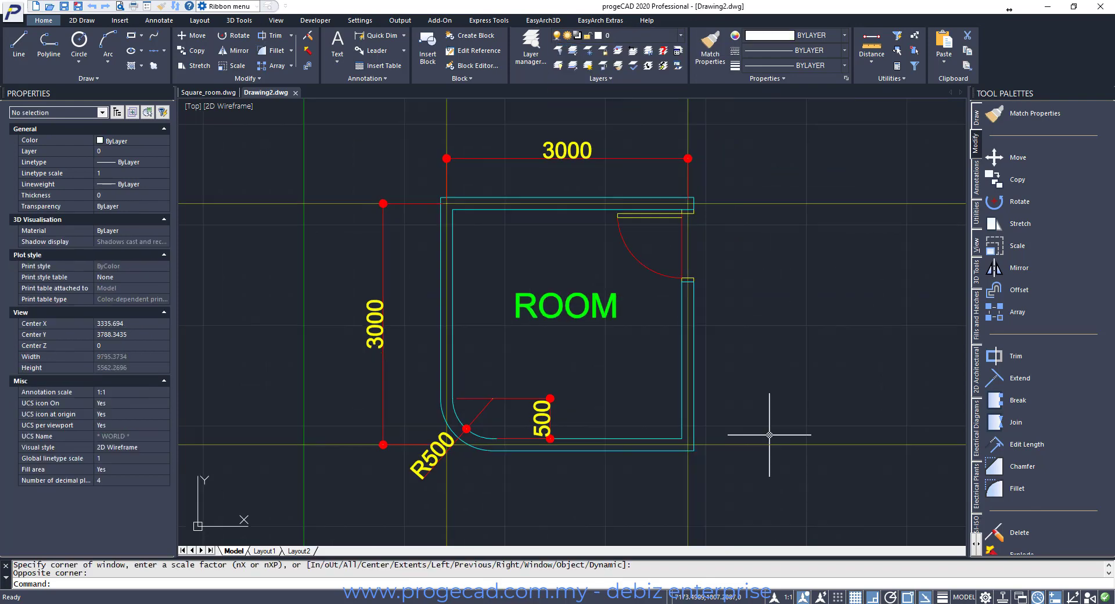